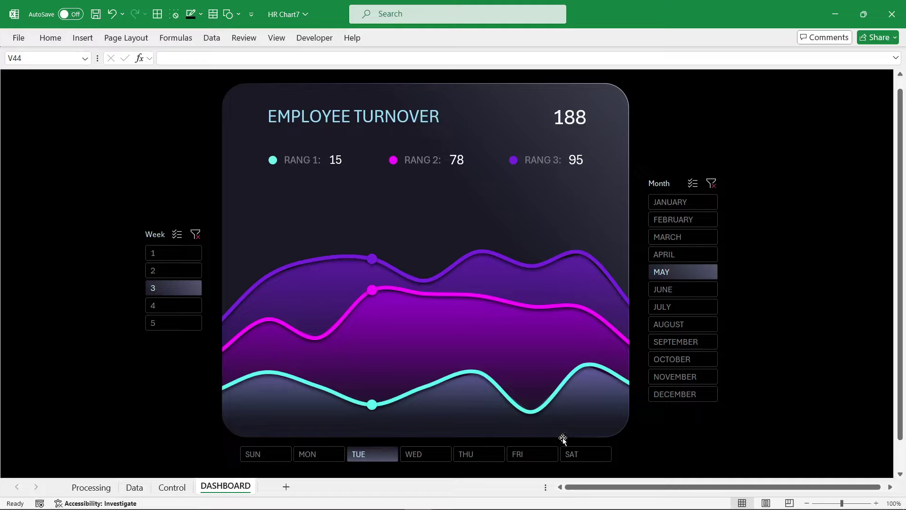
Step: Filter to week 4, then step the Month slicer from January through December and back to May
click(189, 312)
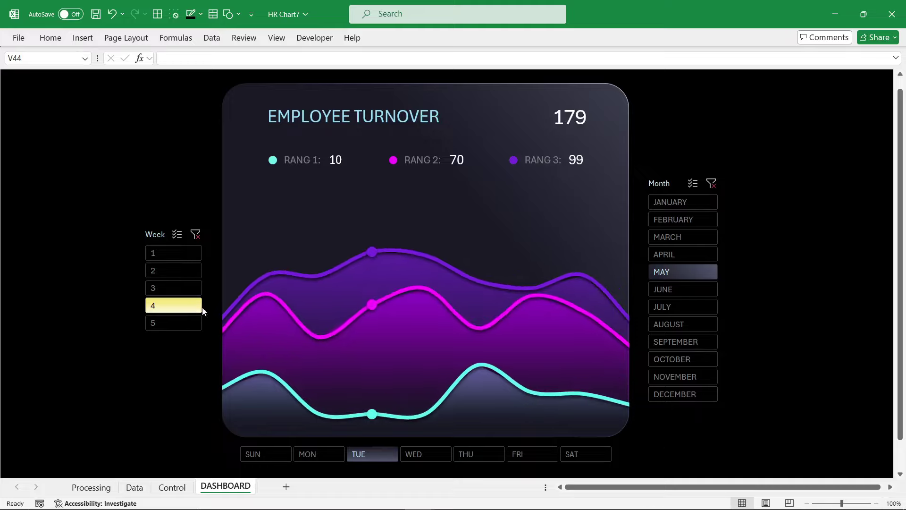
click(686, 202)
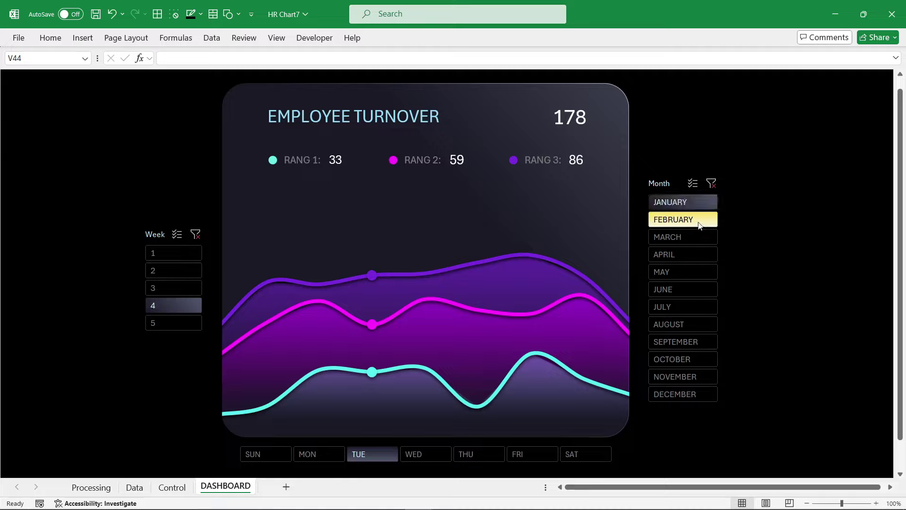
click(698, 221)
click(698, 234)
click(697, 253)
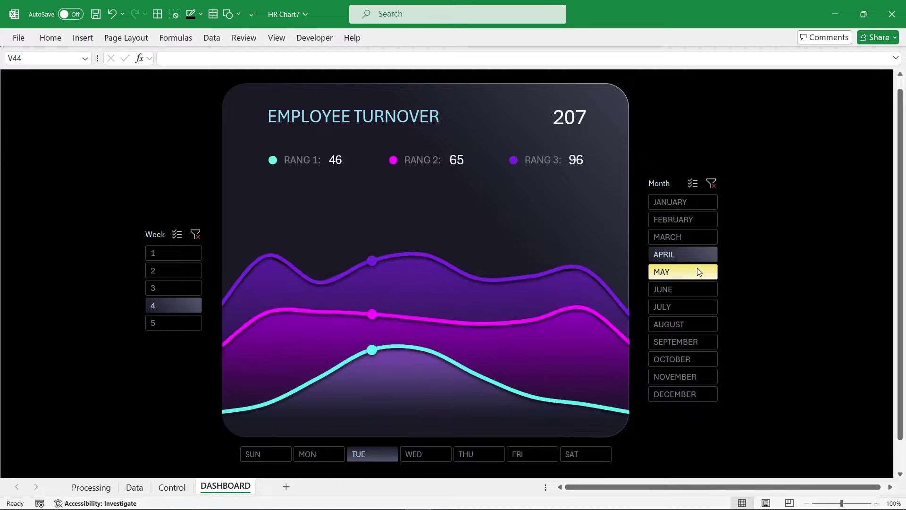
click(698, 272)
click(697, 289)
click(695, 306)
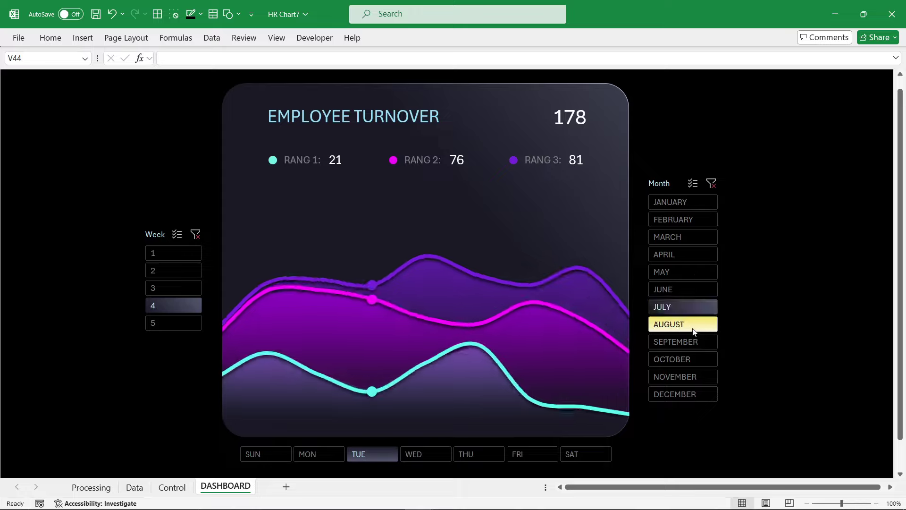
click(694, 327)
click(694, 343)
click(693, 361)
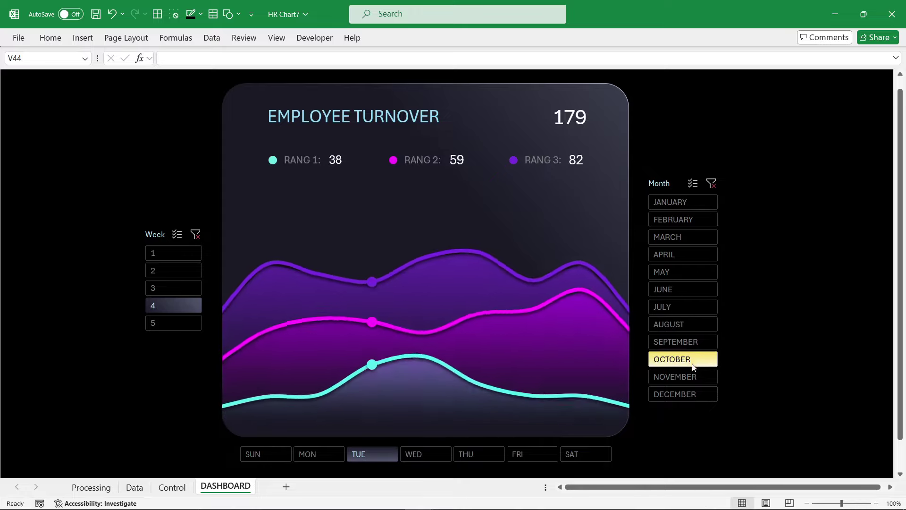
click(690, 376)
click(690, 394)
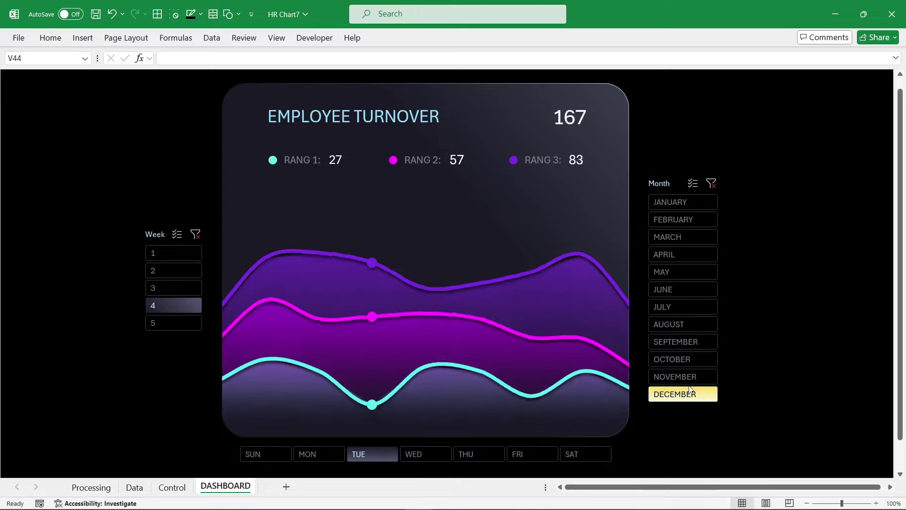
click(685, 281)
Step: Try Wednesday, Thursday, Friday and Monday–Wednesday in the Day slicer, ending on Friday only (total 176)
click(415, 458)
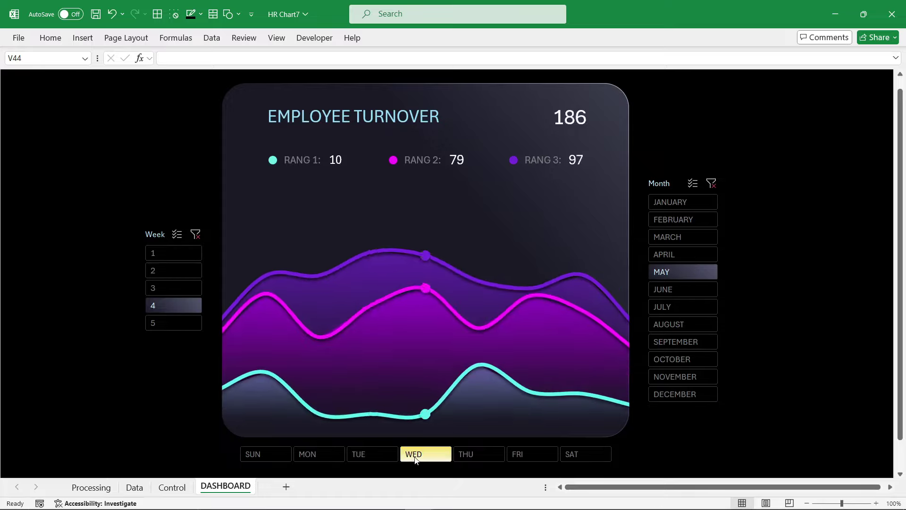
click(471, 457)
click(528, 455)
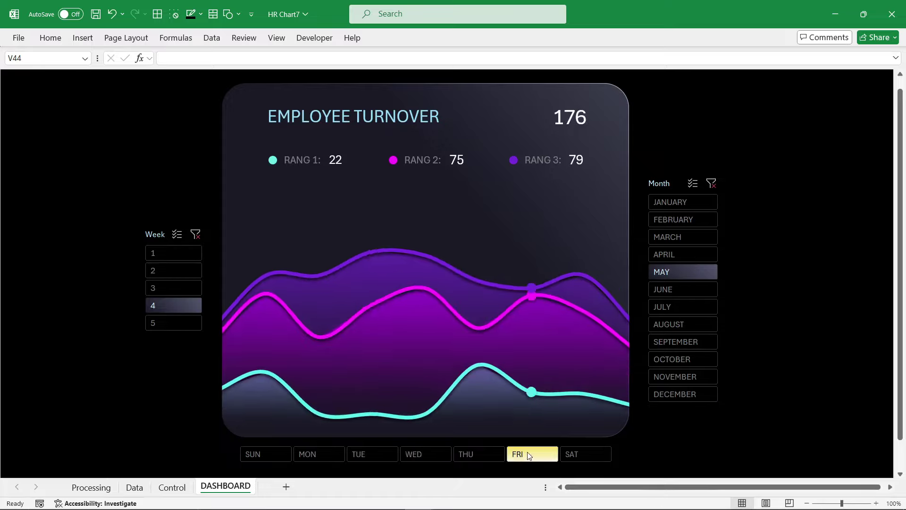
drag(314, 457, 435, 460)
click(519, 456)
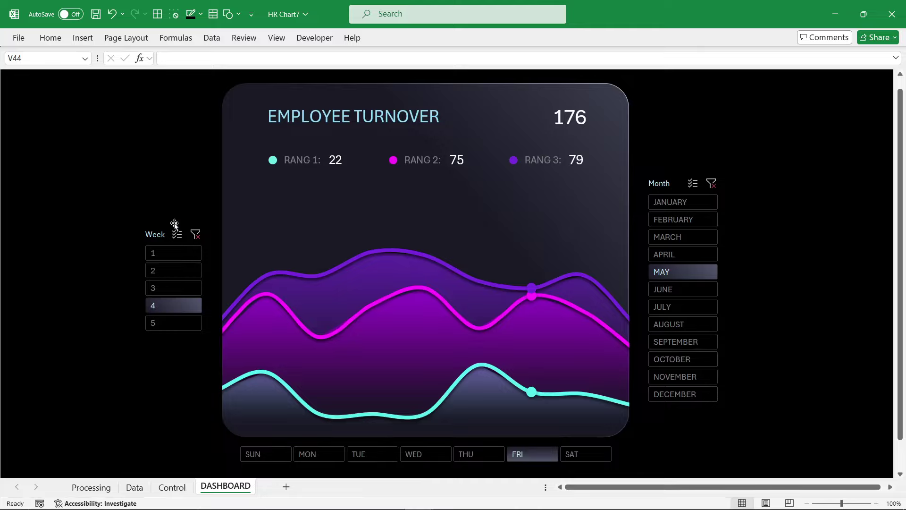
Step: Clear the Week and Month filters, select every weekday, then show only Tuesdays
click(196, 236)
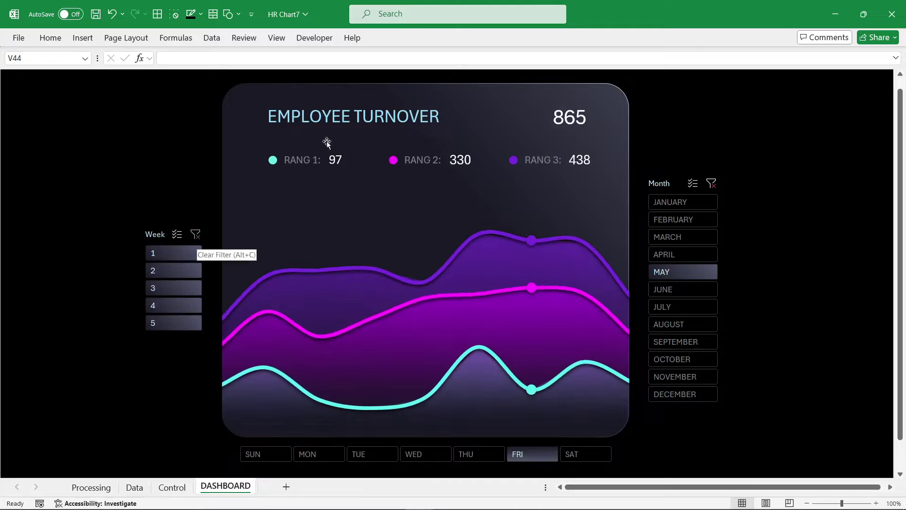
click(713, 184)
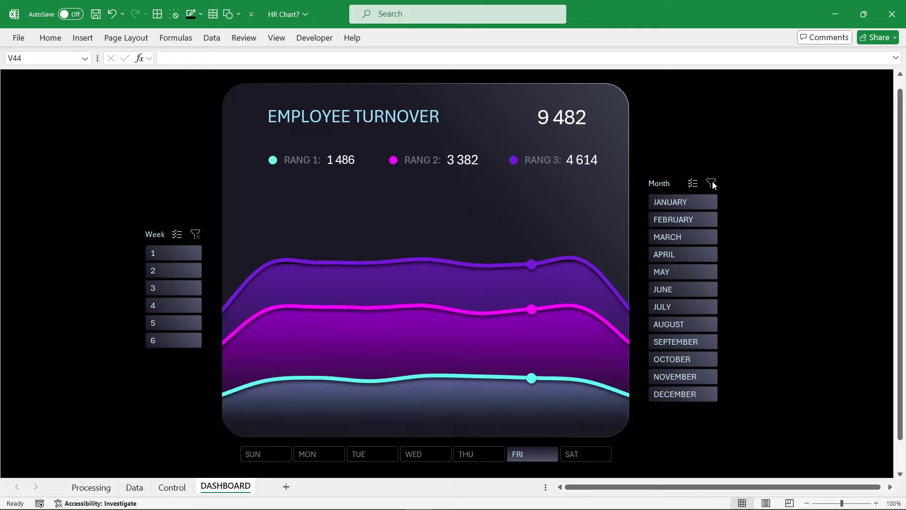
drag(264, 454, 596, 458)
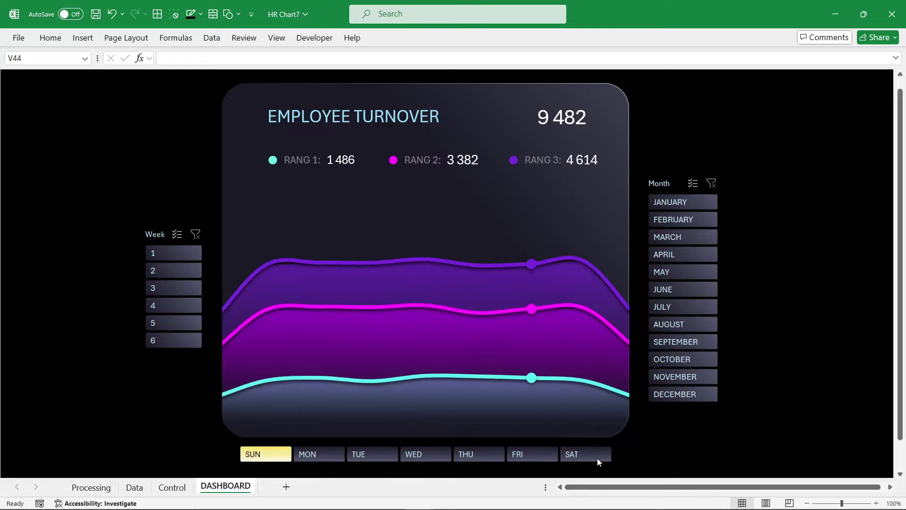
click(372, 454)
Step: Limit the slicers to March–July, weeks 2–4 and Wednesday–Thursday, then pick August only
drag(677, 233, 679, 307)
drag(185, 276, 185, 304)
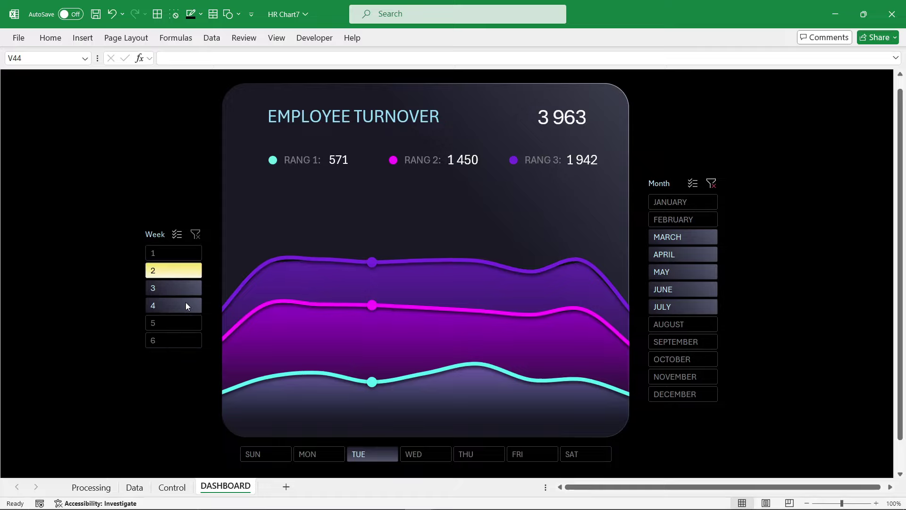
drag(419, 457, 489, 452)
click(670, 288)
click(680, 326)
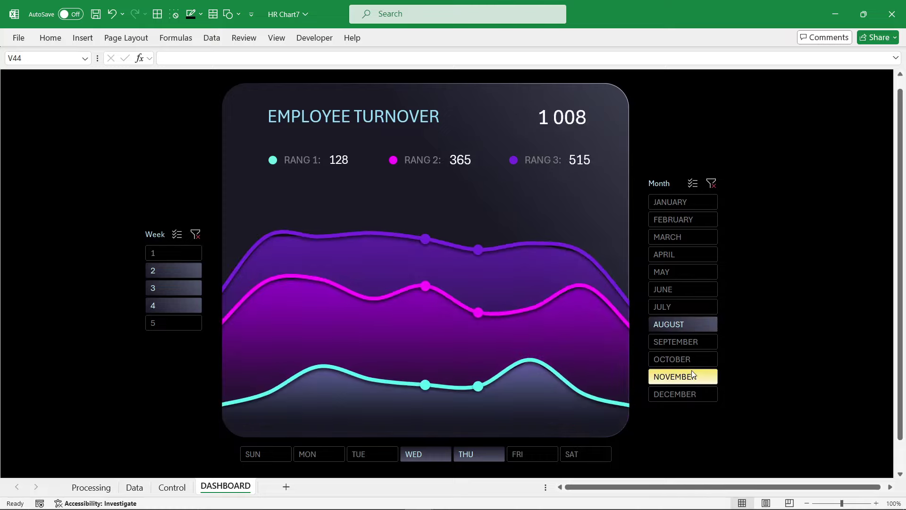
Step: Step the Week slicer through weeks 2, 3, 4 and 5
click(185, 269)
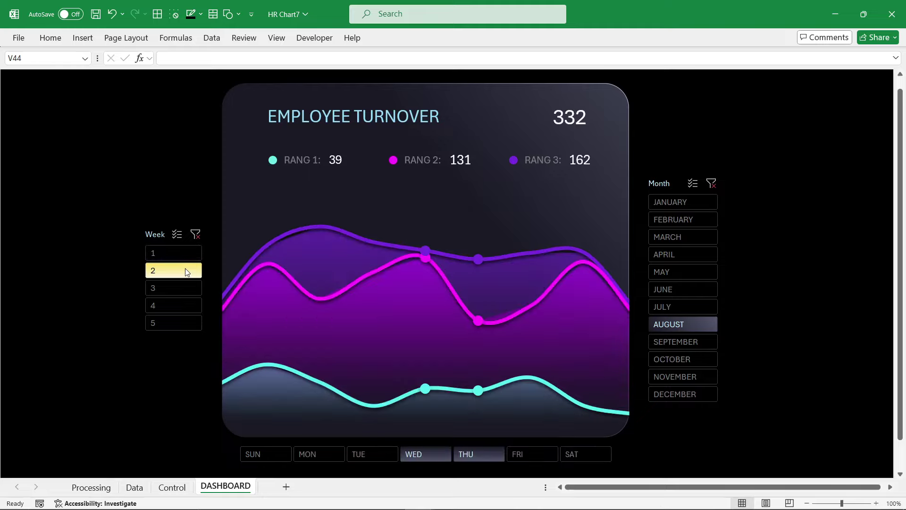
click(183, 288)
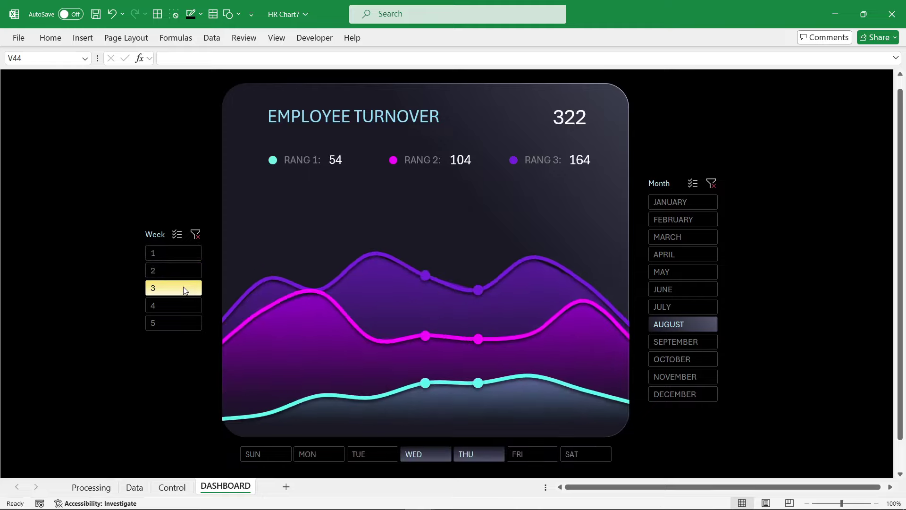
click(182, 306)
click(180, 320)
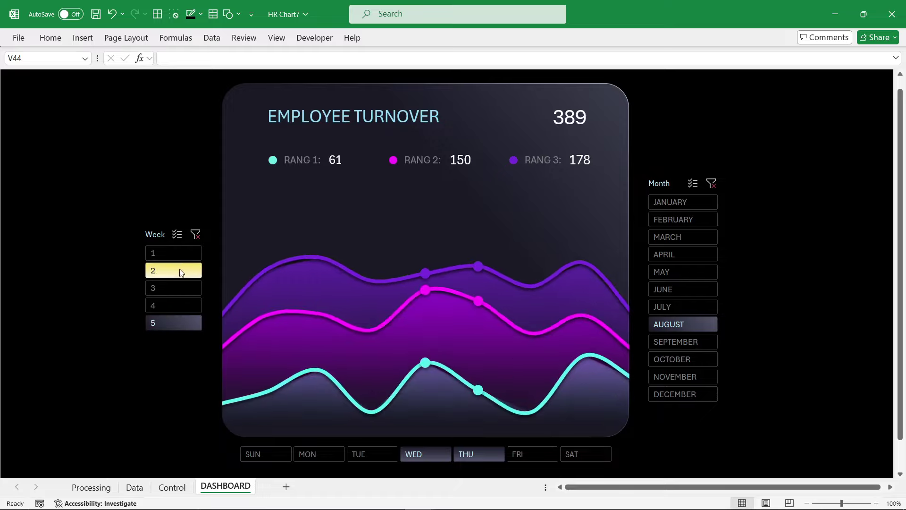
Step: Clear the Week and Month filters and select SUN through SAT, giving the 66,491 total
click(195, 234)
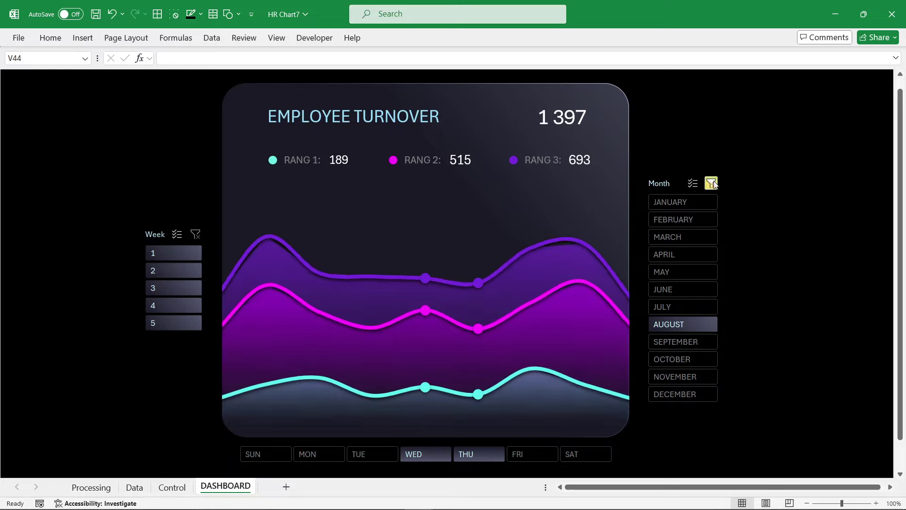
click(711, 183)
click(264, 454)
drag(333, 449, 581, 452)
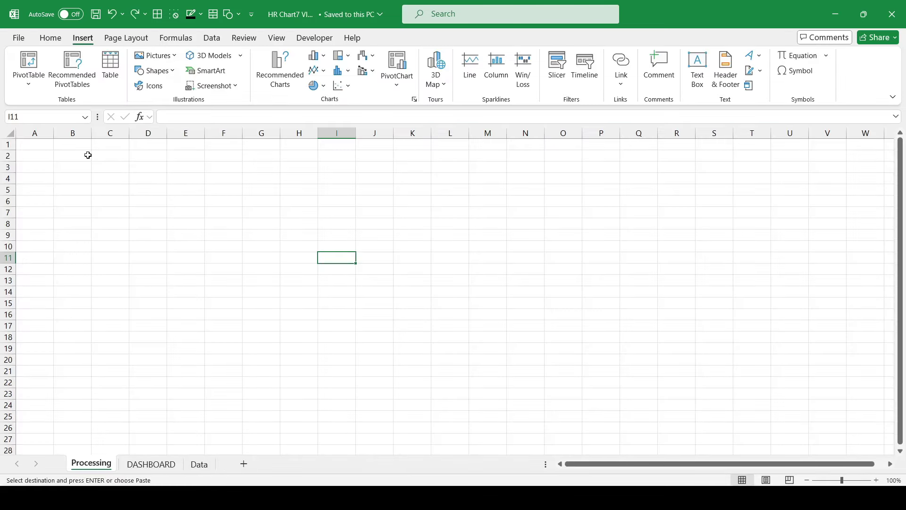
Step: Paste the EMPLOYEE TURNOVER title into B1 and number column A from 1 to 9
click(77, 145)
text(EMPLOYEE TURNOVER)
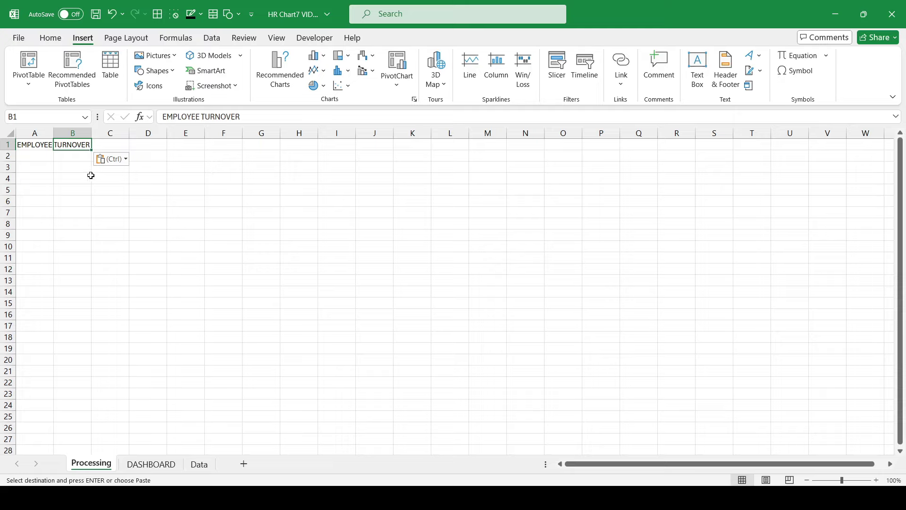
click(43, 157)
text(1)
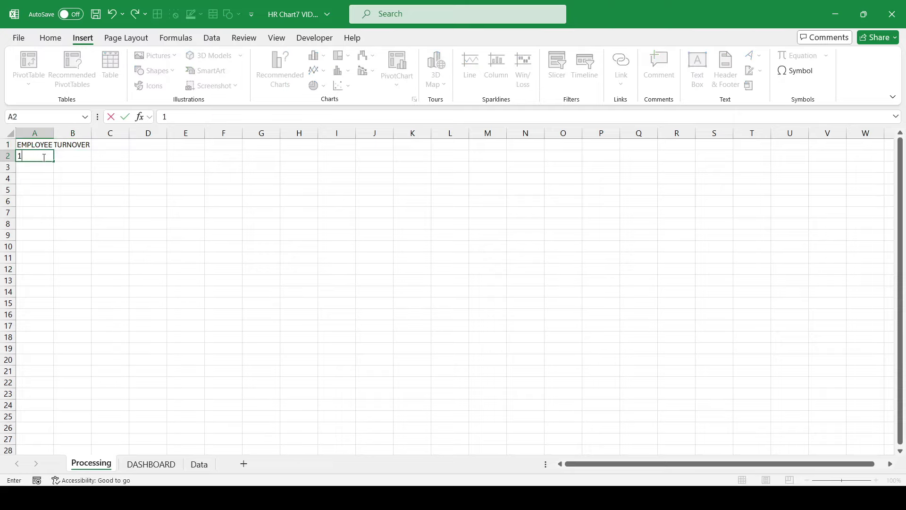
key(Return)
click(43, 158)
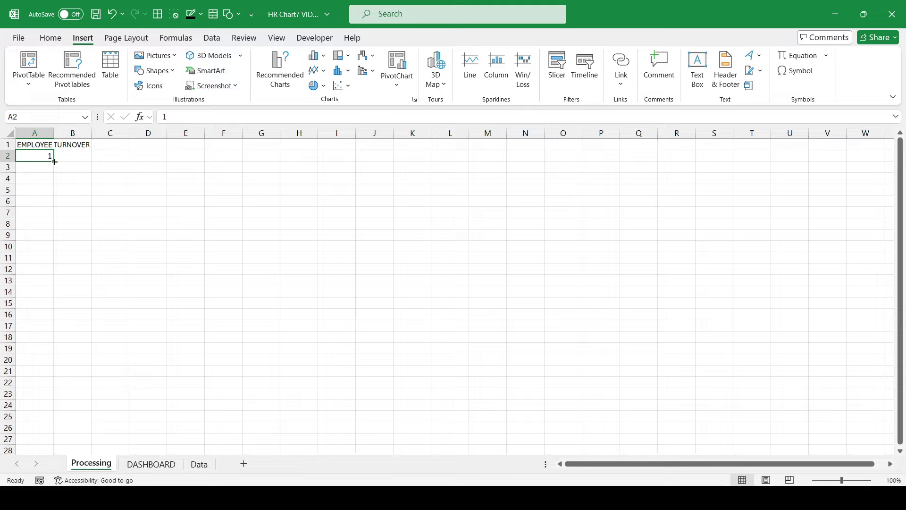
drag(55, 162, 56, 255)
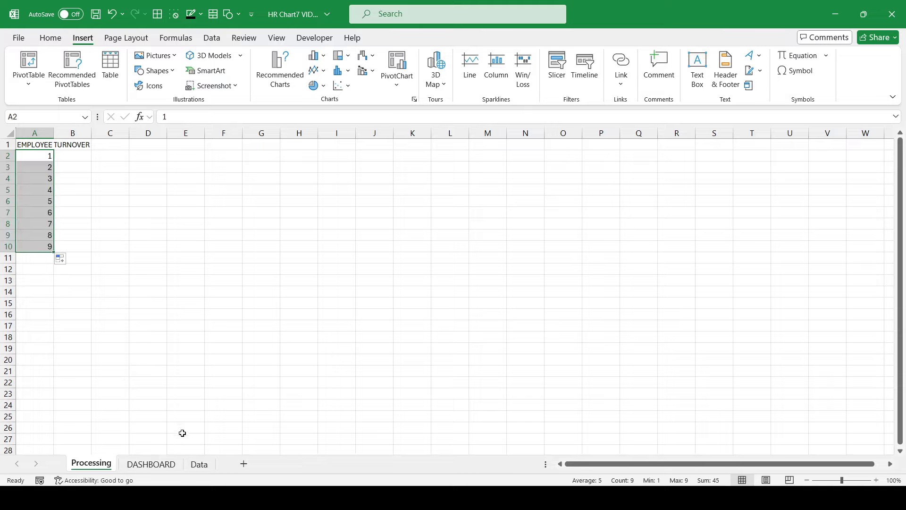
Step: Copy the SUN–SAT day names from the Data sheet and paste them as transposed values into B3:B9
click(199, 464)
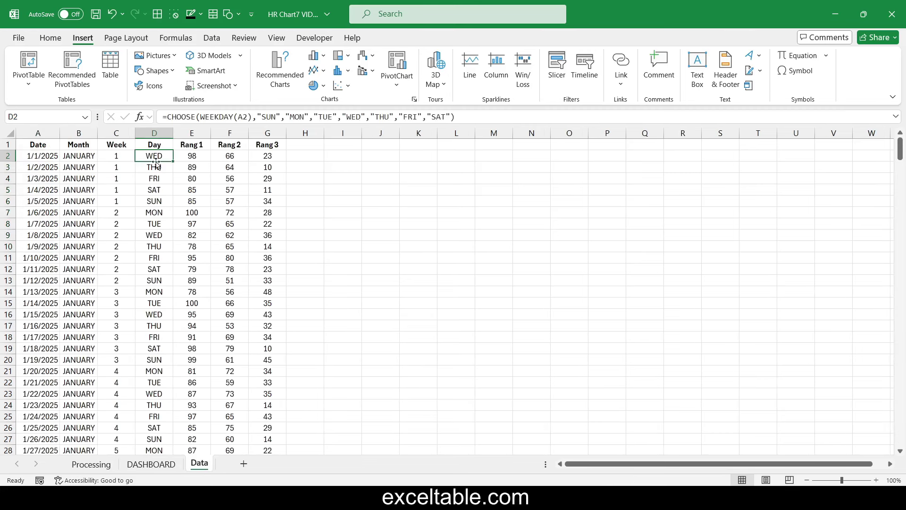
drag(156, 202, 155, 268)
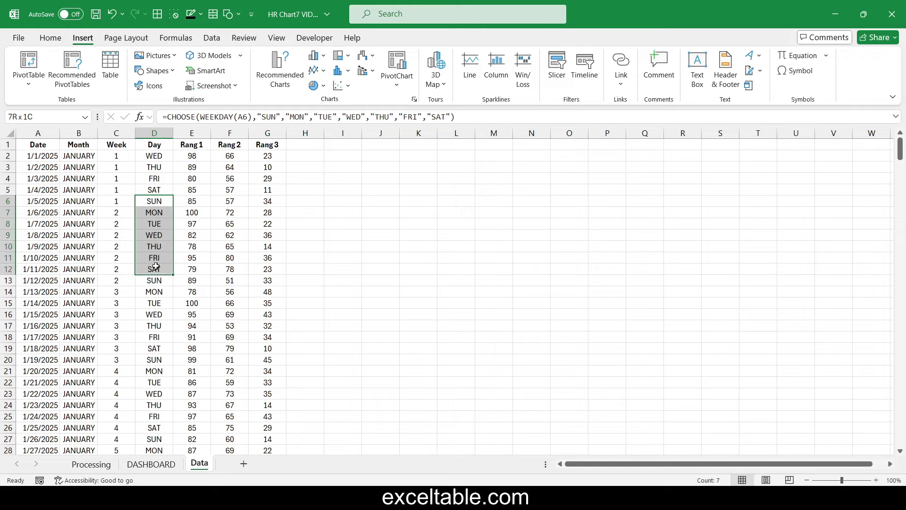
right_click(150, 203)
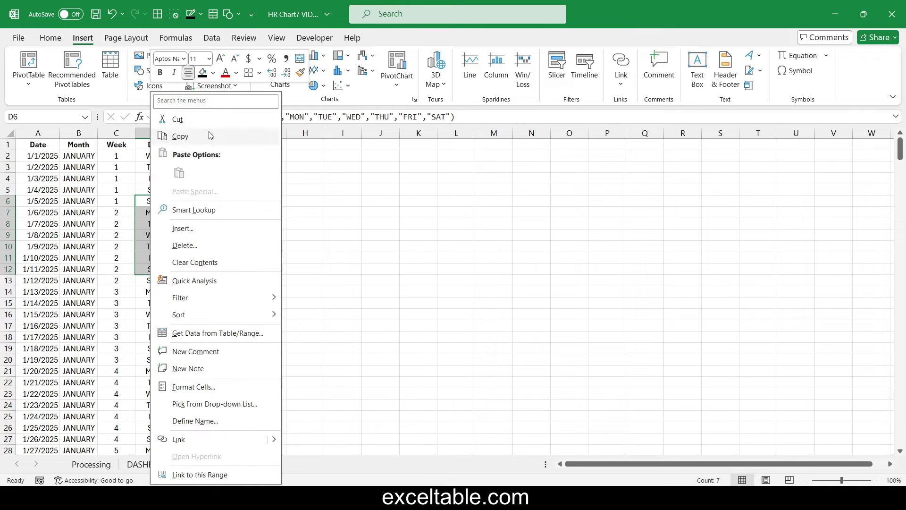
click(179, 136)
click(100, 465)
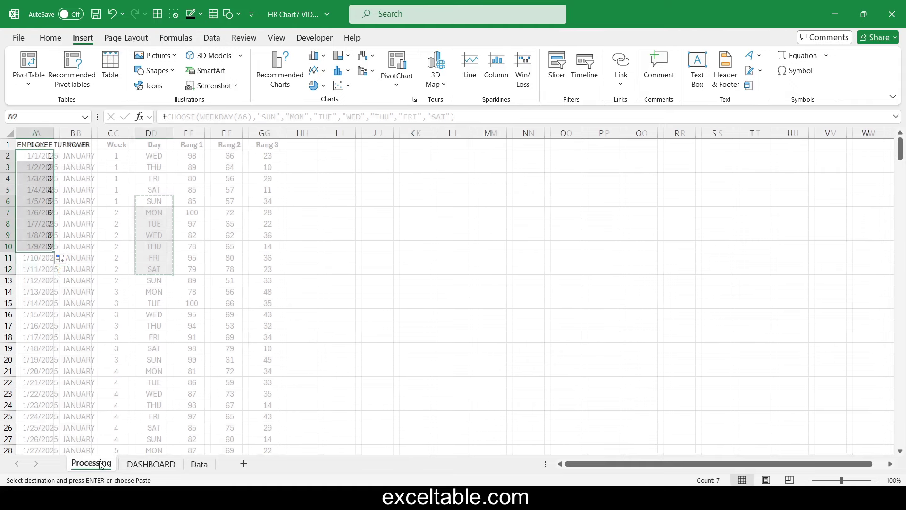
click(67, 167)
right_click(69, 169)
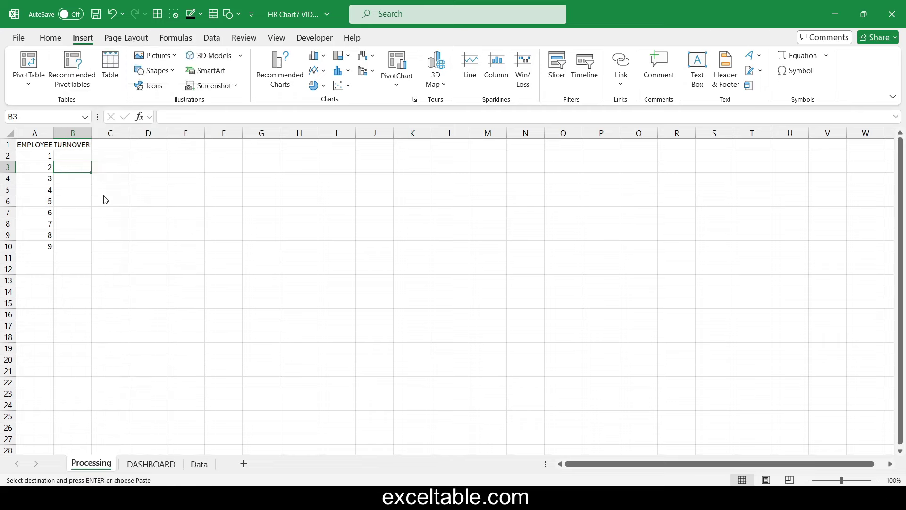
click(106, 196)
click(33, 173)
click(142, 276)
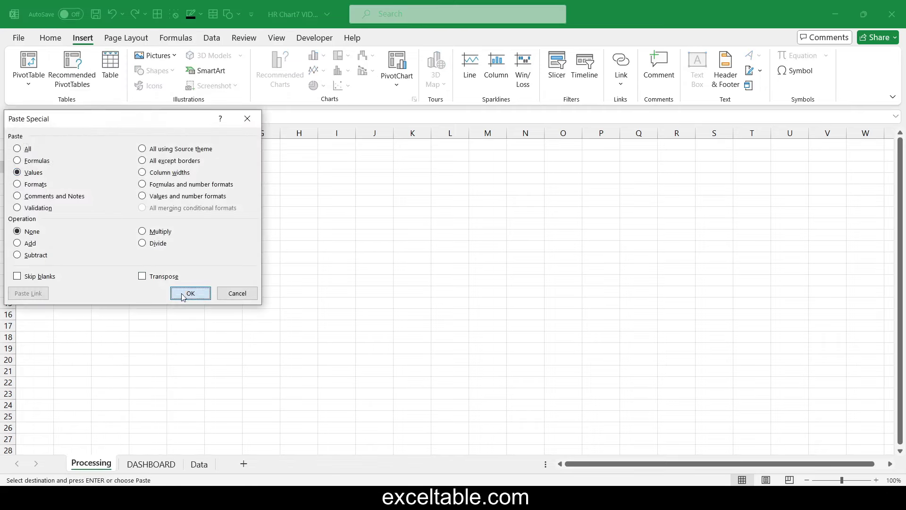
click(190, 293)
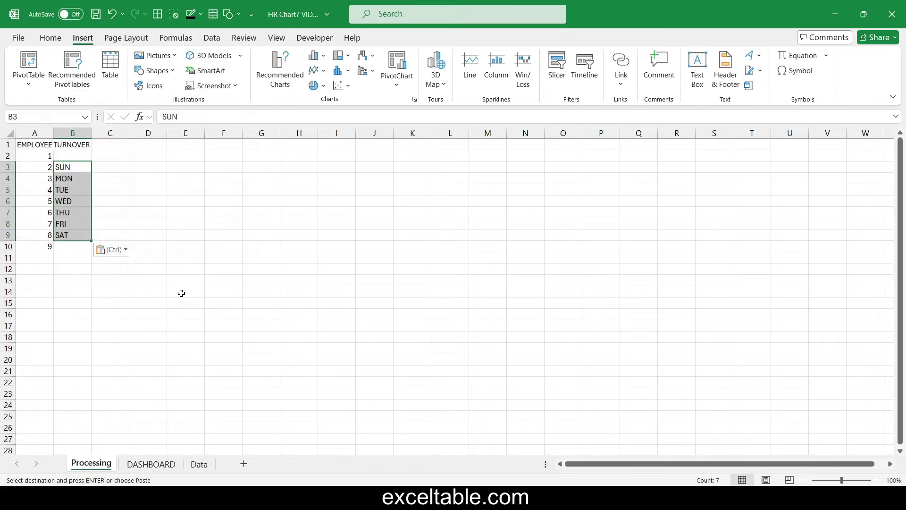
Step: Enter 'start' in B2 and 'end' in B10
click(75, 156)
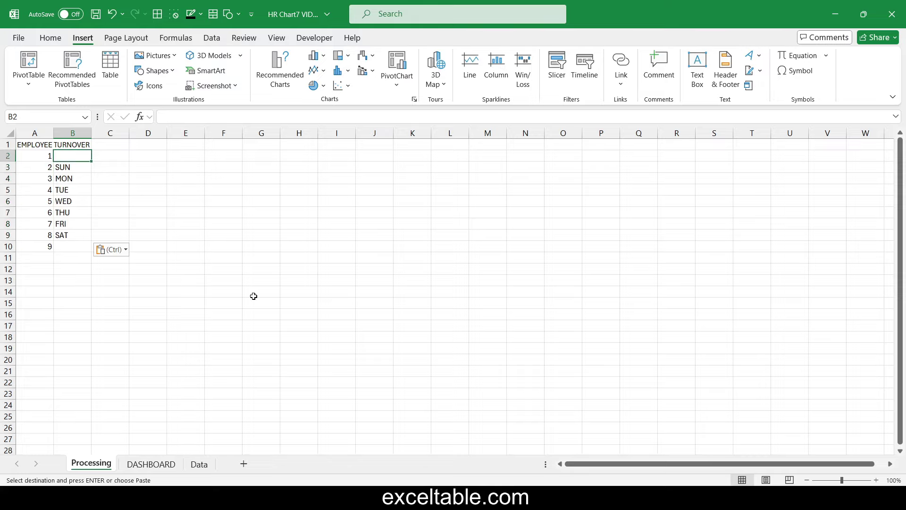
text(st)
key(Return)
key(Return)
key(Return)
key(Return)
key(Return)
key(Return)
key(Return)
key(Return)
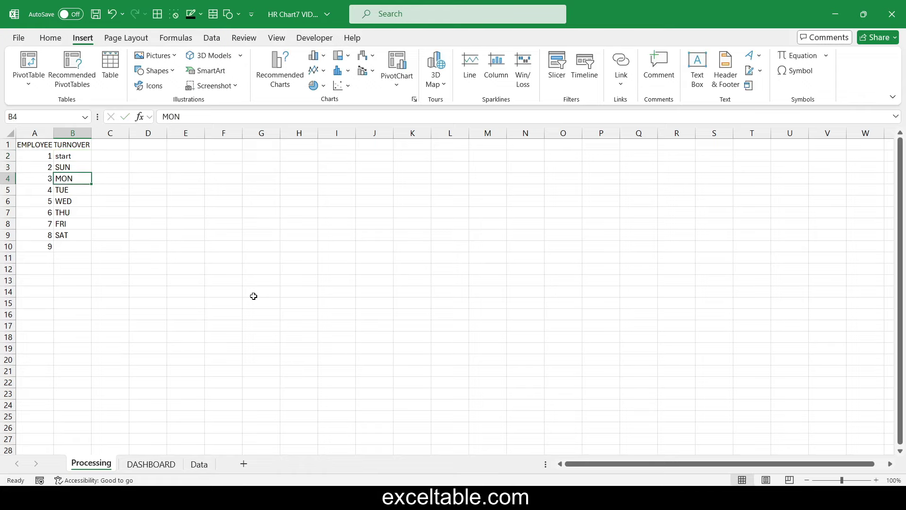
text(end)
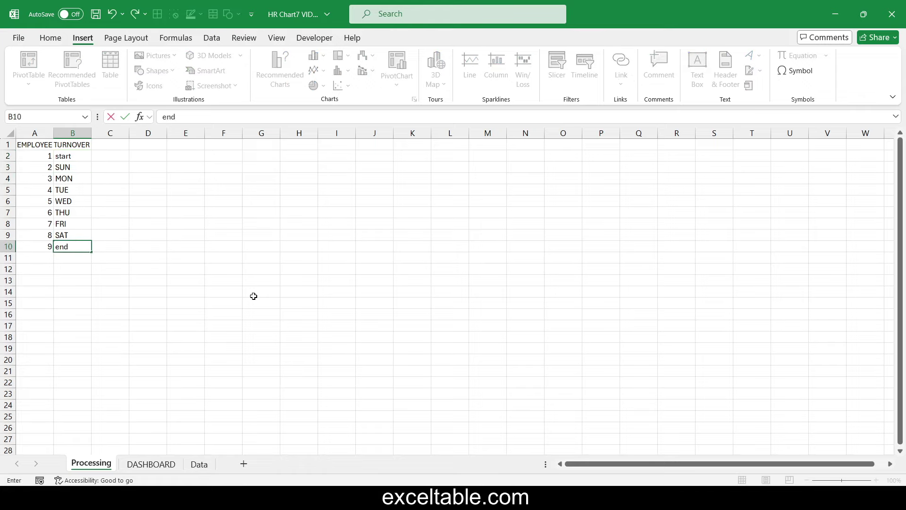
key(Tab)
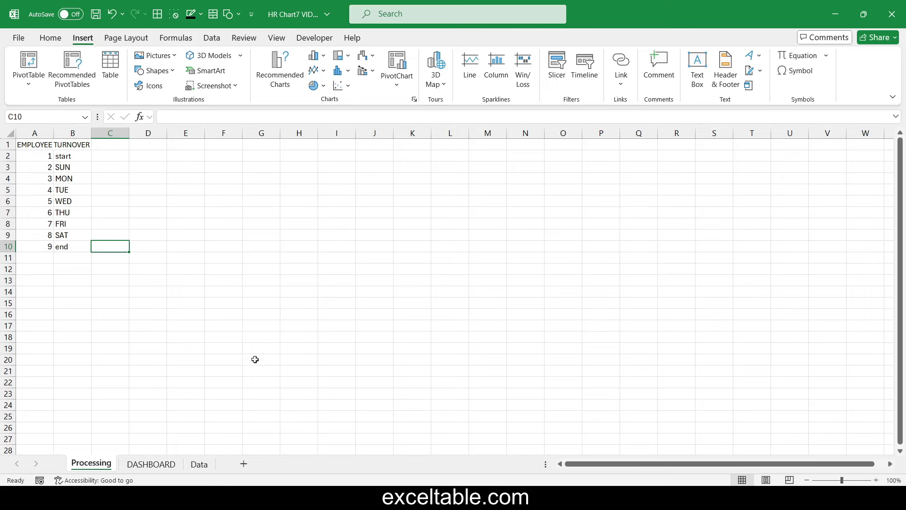
Step: Copy the Rang 1–Rang 3 headers from the Data sheet and paste them into Processing at C2
click(200, 465)
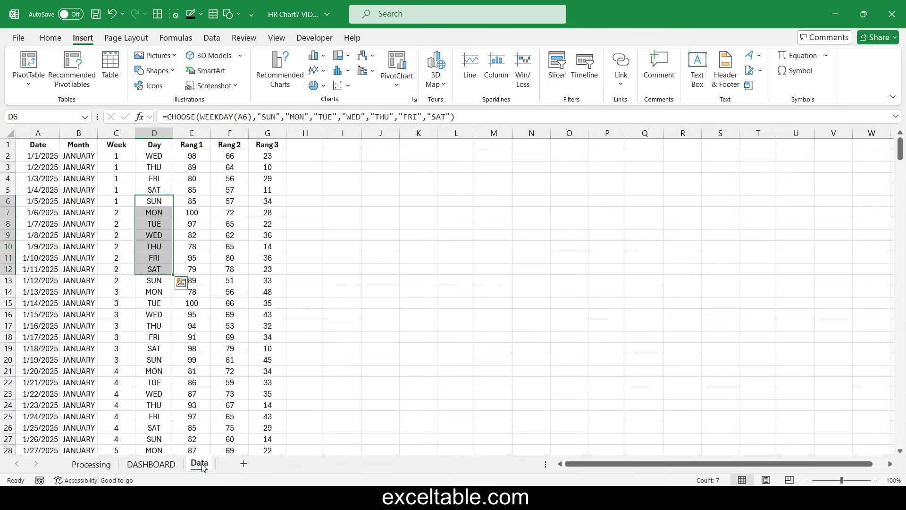
drag(194, 148, 261, 146)
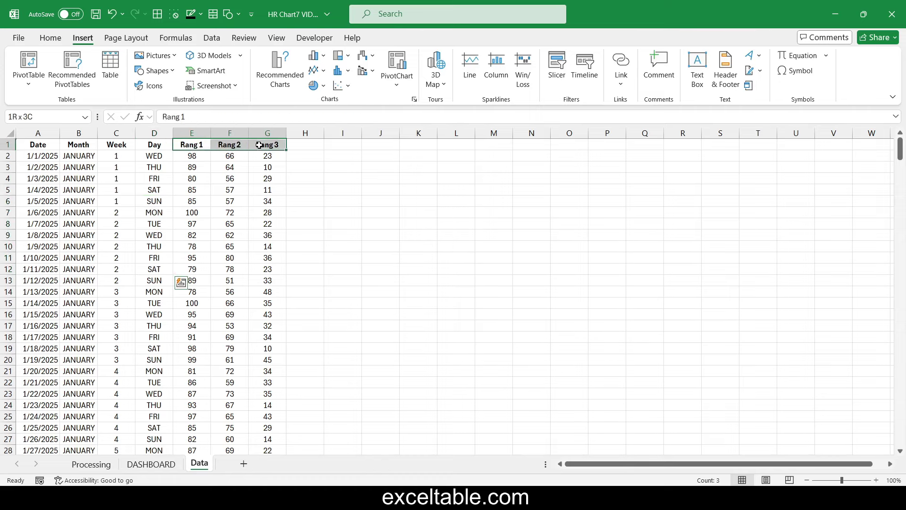
right_click(261, 147)
click(289, 118)
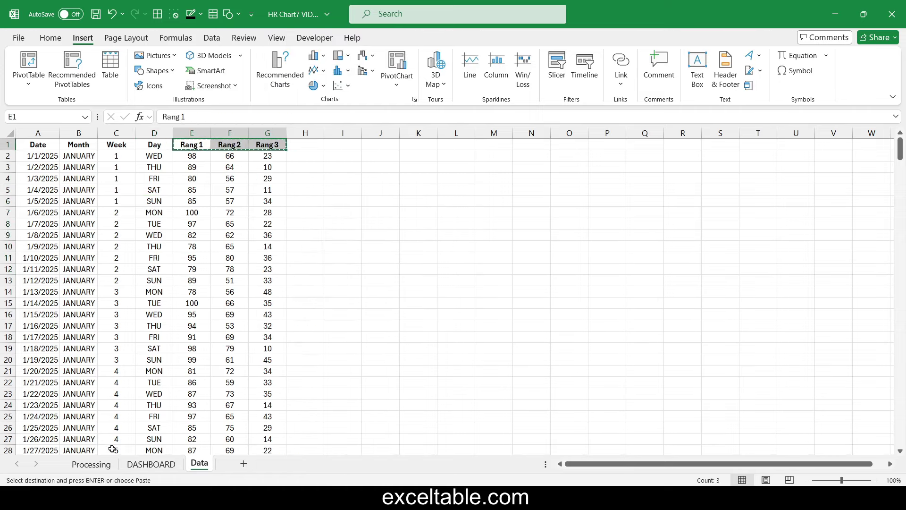
click(91, 464)
click(113, 144)
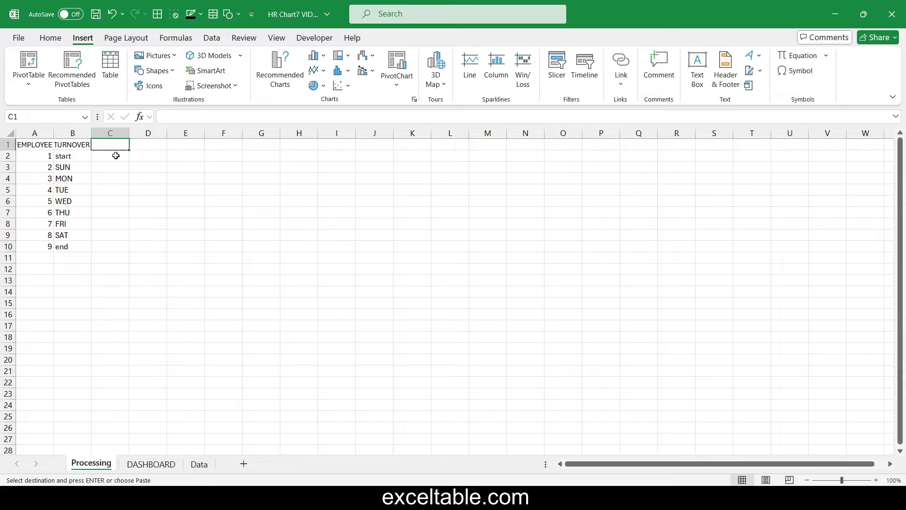
click(115, 156)
key(ctrl+v)
Step: Move the headers up into row 1 so C1:E1 read Rang 3, Rang 2, Rang 1
click(109, 160)
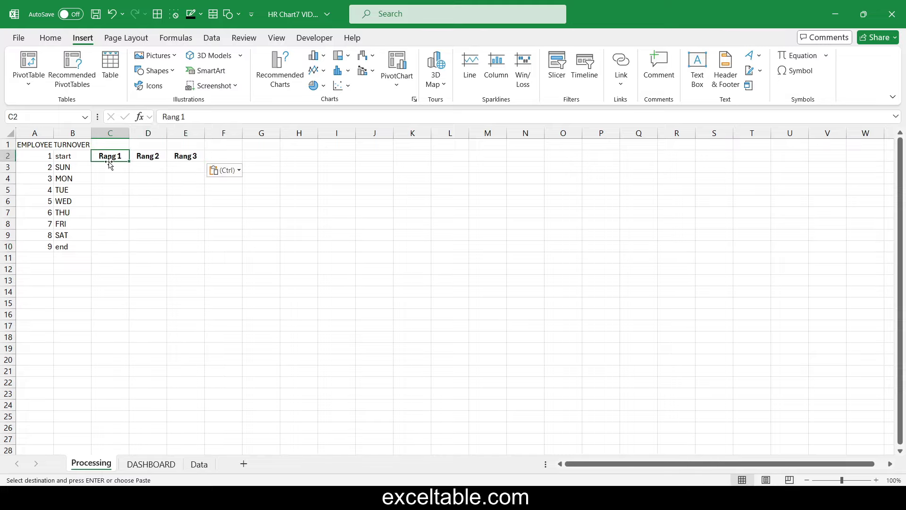
mouse_move(112, 161)
mouse_down()
mouse_move(188, 150)
mouse_move(116, 147)
mouse_up()
click(149, 157)
click(179, 155)
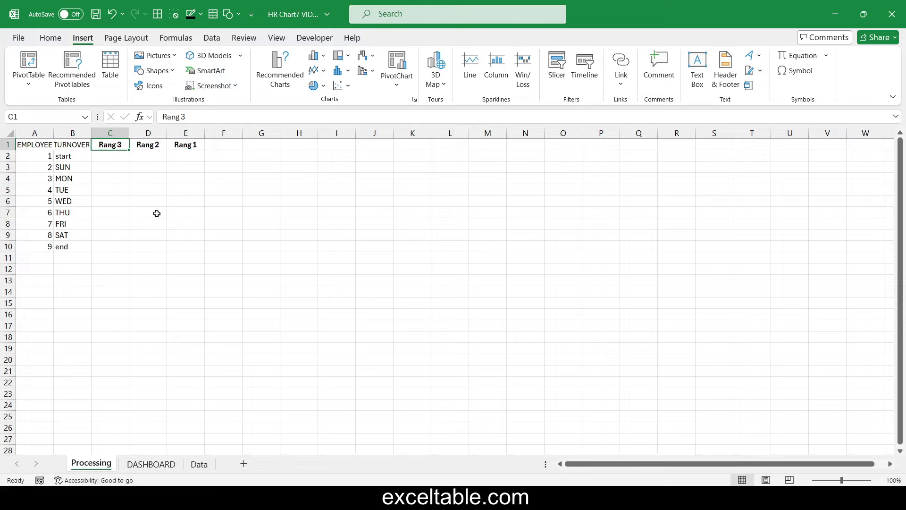
click(124, 158)
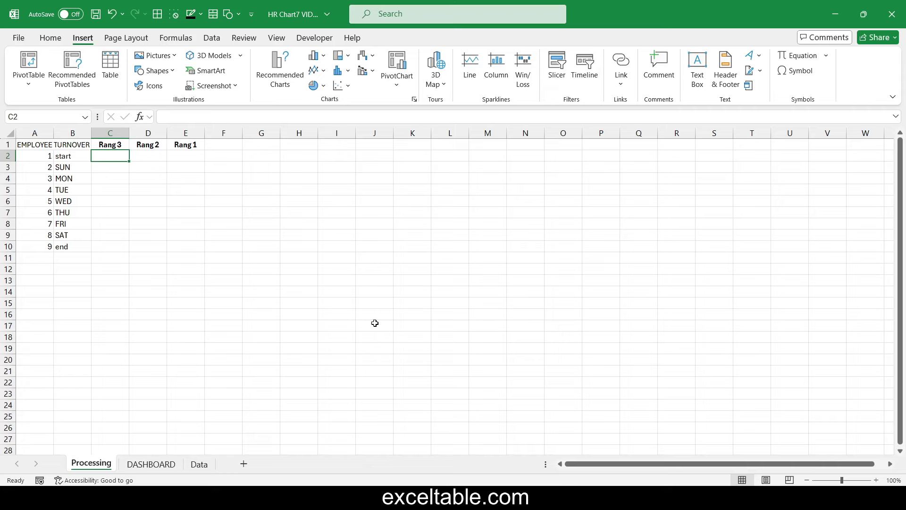
Step: Enter =RANDBETWEEN(10,45) in C3 and copy it across to E3
text(=)
key(Escape)
key(Down)
key(Left)
key(Right)
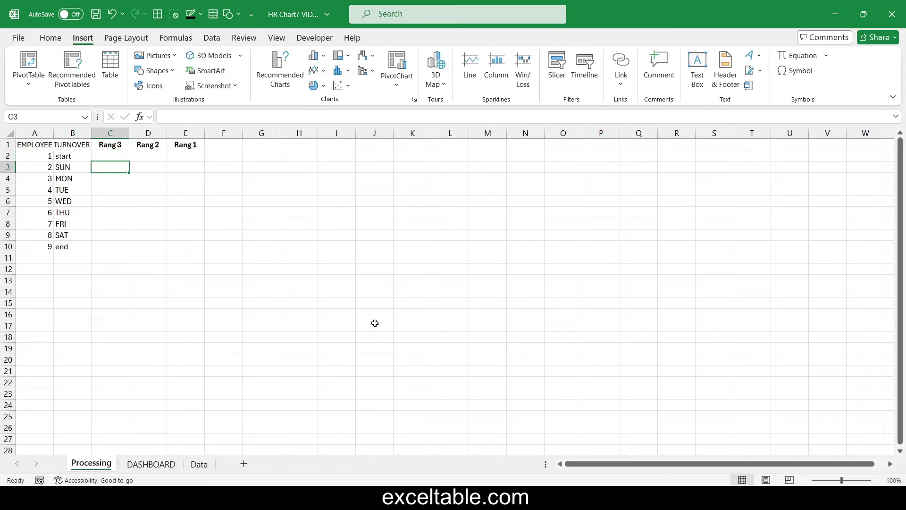
text(=ra)
key(Down)
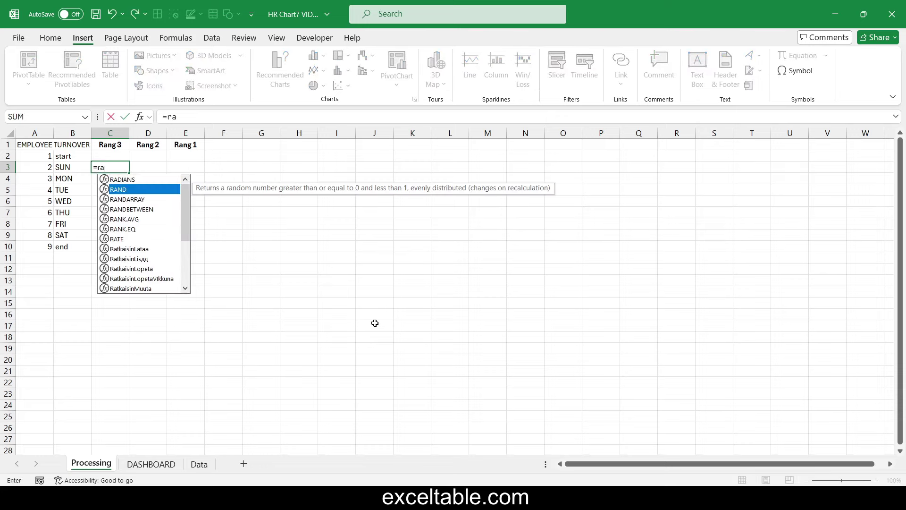
key(Down)
key(Down)
key(Tab)
text(10)
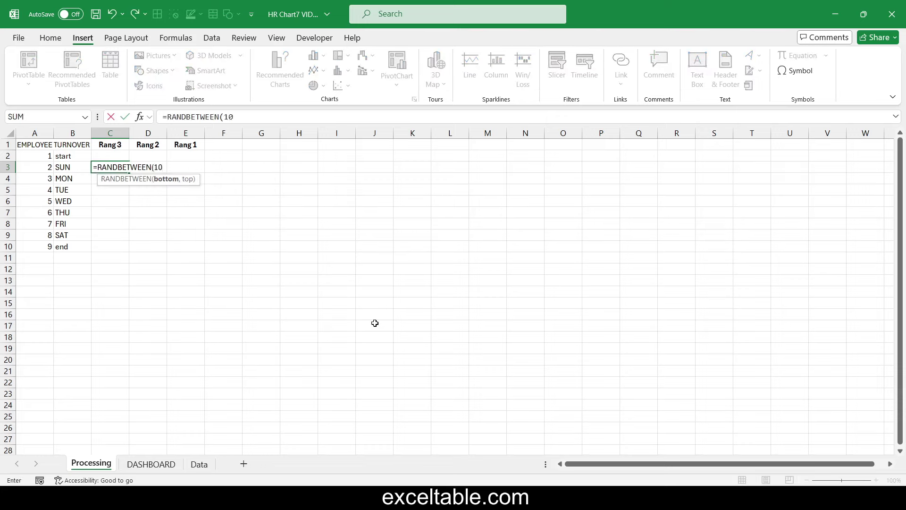
text(,45))
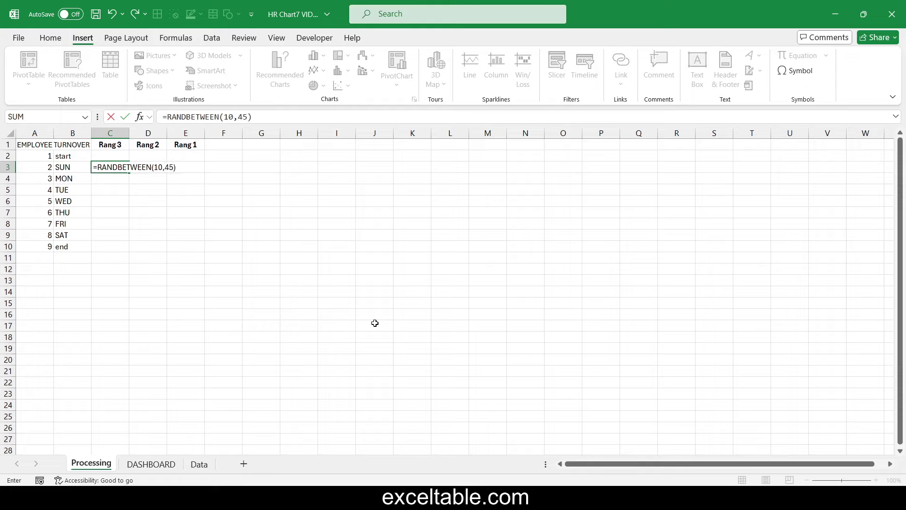
key(ctrl+Return)
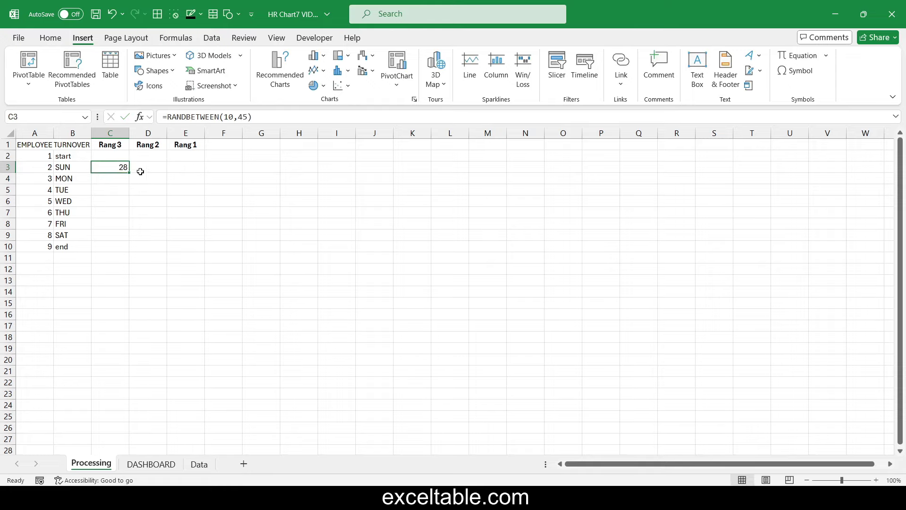
drag(128, 174, 189, 172)
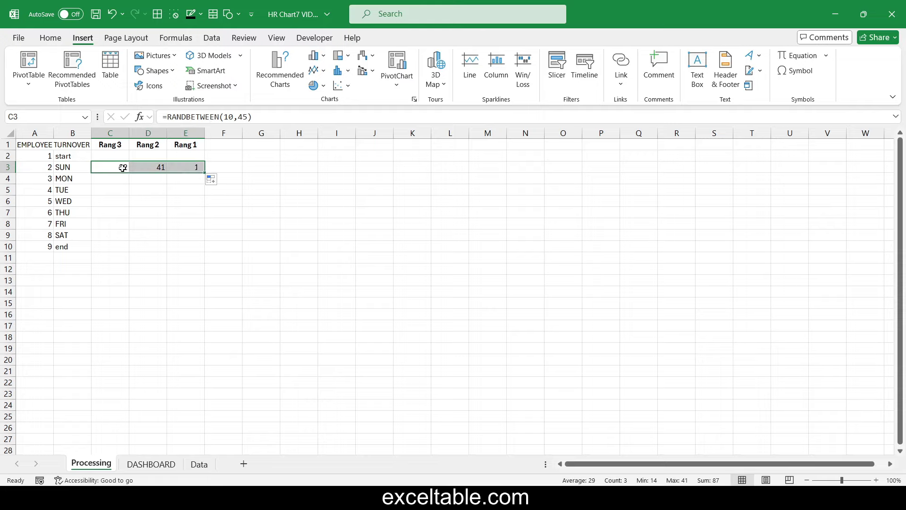
Step: Change D3's formula to RANDBETWEEN(45,75)
click(149, 164)
click(241, 116)
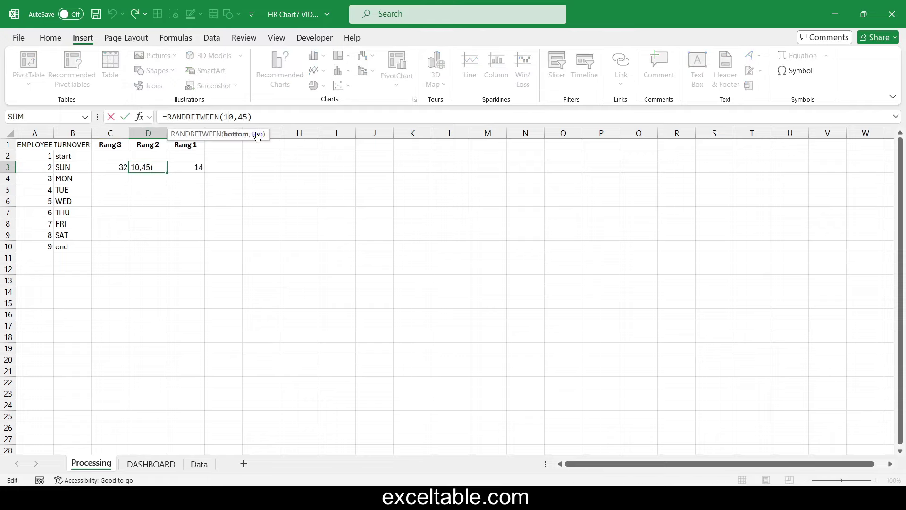
key(BackSpace)
key(BackSpace)
text(45)
key(Right)
key(Delete)
text(7)
key(Tab)
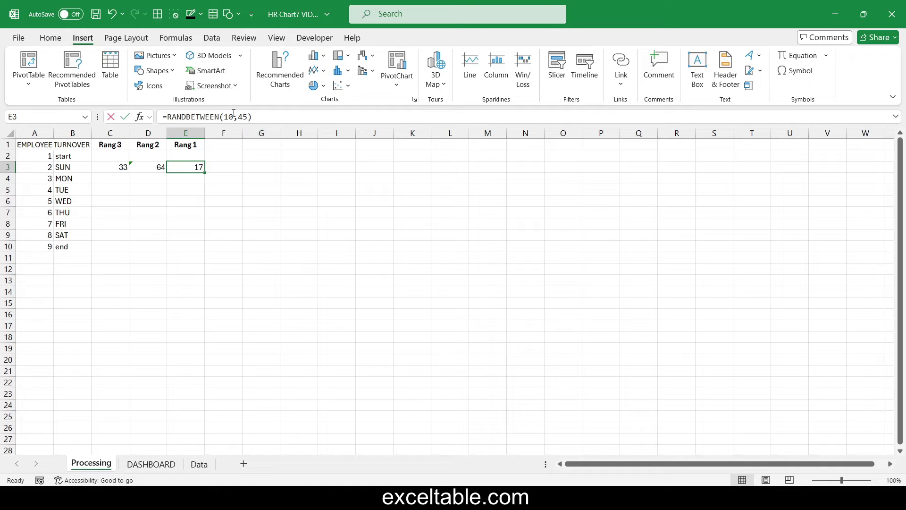
Step: Change E3's formula to RANDBETWEEN(75,100) and select the three row 3 formulas
key(F2)
key(Left)
key(Left)
key(Left)
key(Left)
key(BackSpace)
key(BackSpace)
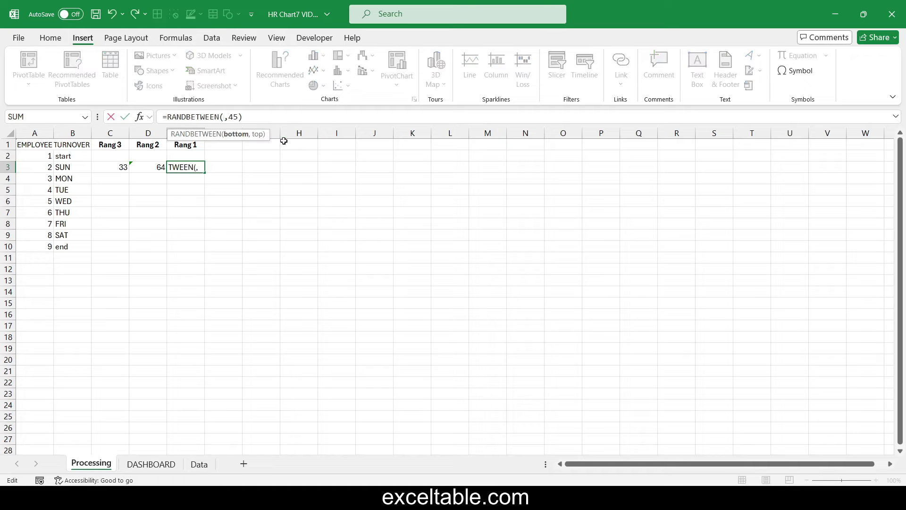
text(75)
key(Right)
key(Delete)
key(Delete)
text(100)
key(Return)
key(Left)
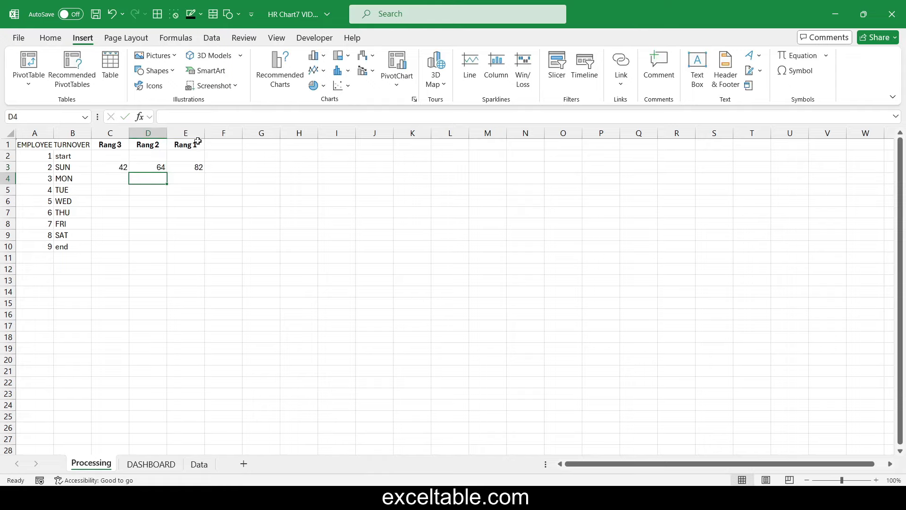
drag(124, 163, 192, 237)
Step: Copy C3:E9 and paste it back over itself as values only, then select C1:E10
right_click(117, 167)
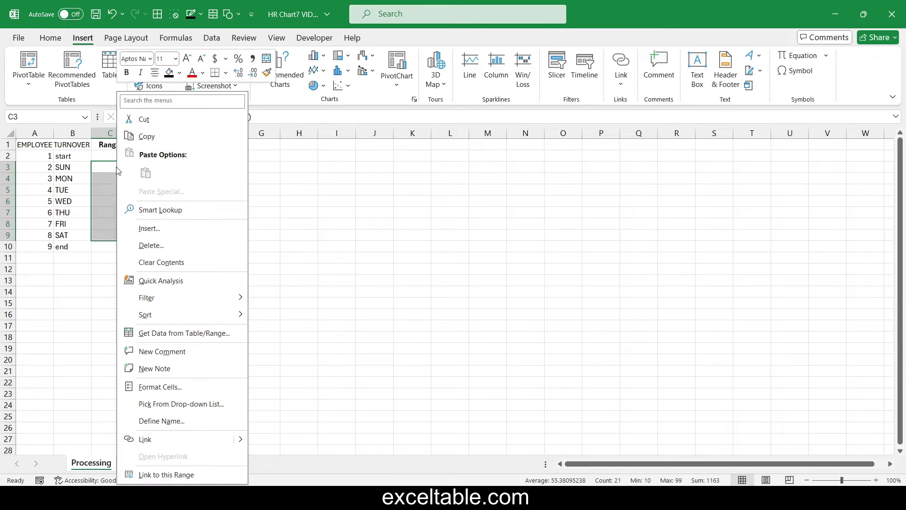
click(146, 136)
right_click(117, 179)
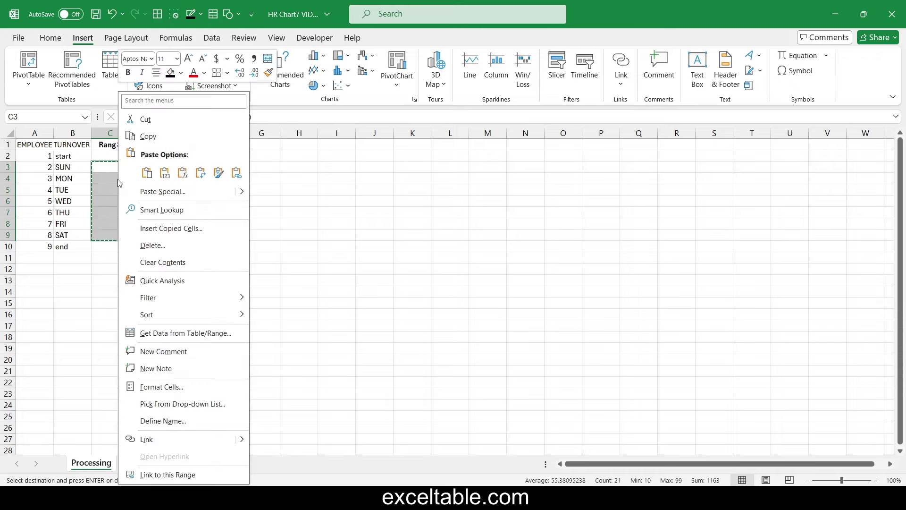
click(149, 195)
click(51, 173)
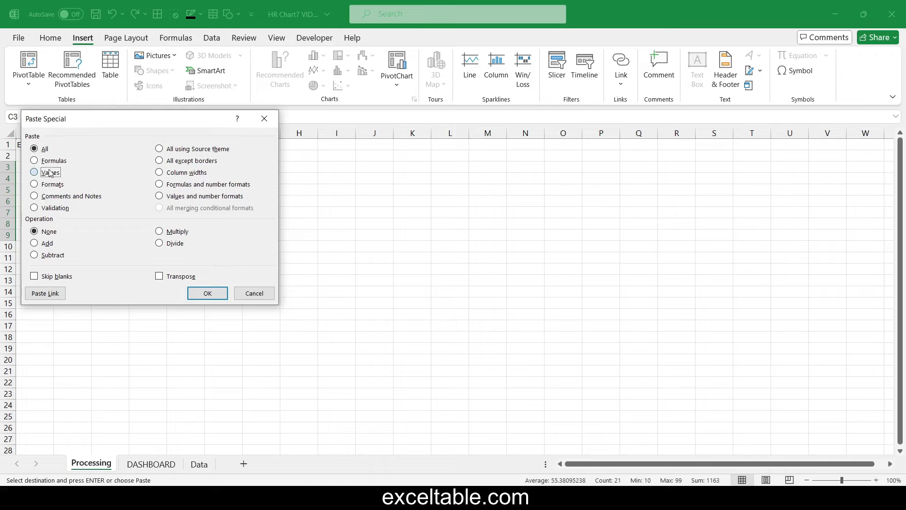
click(208, 294)
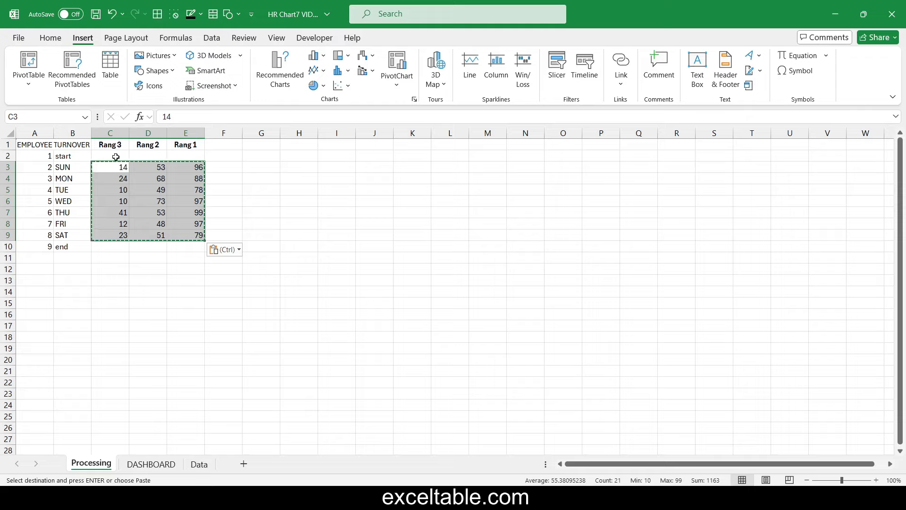
drag(115, 157, 148, 202)
drag(110, 144, 198, 243)
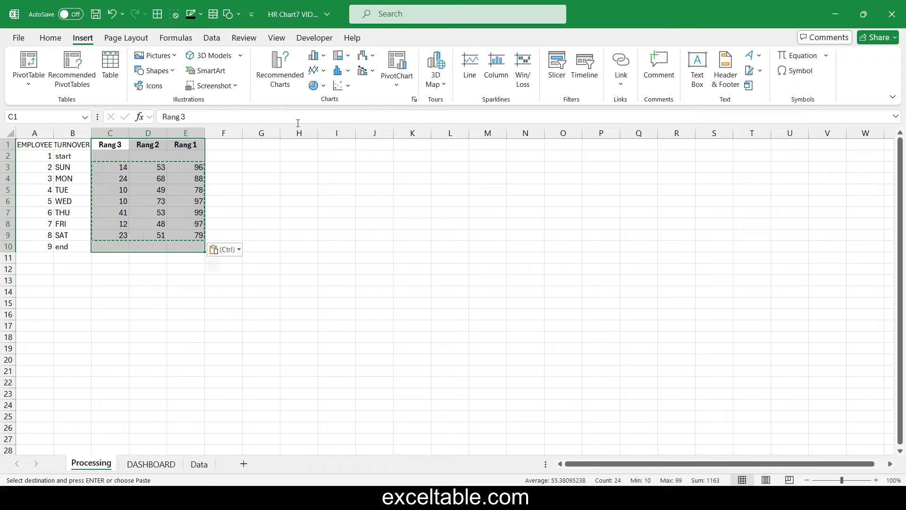
click(50, 37)
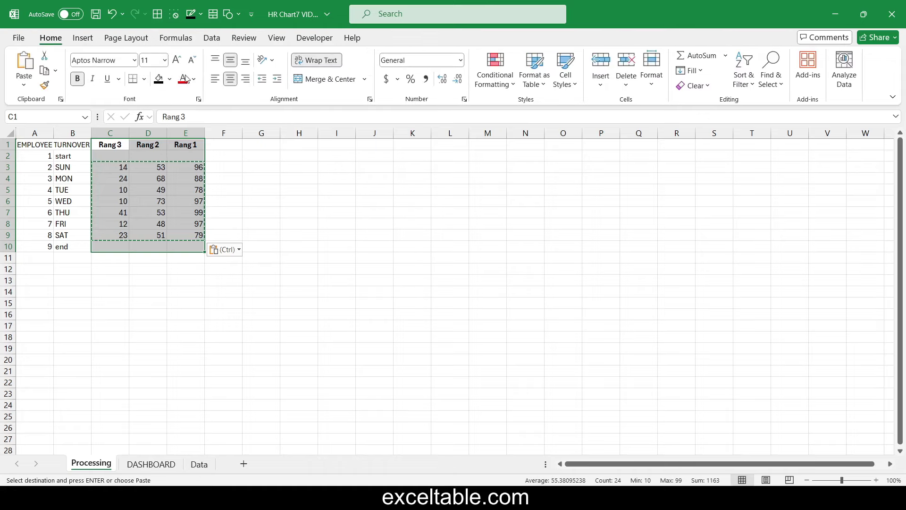
Step: Centre C1:E10 and fill C2:E2 with start formulas dividing row 3 by 1.5
key(Escape)
click(231, 80)
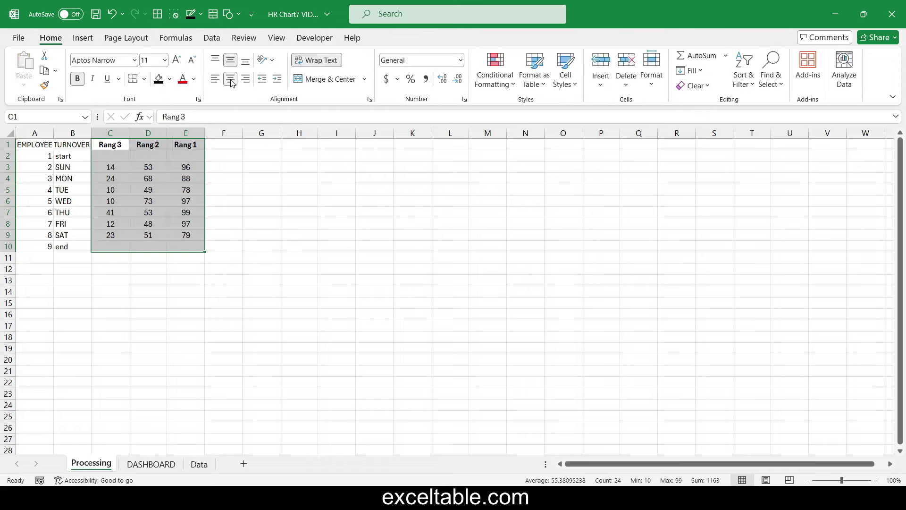
click(111, 157)
text(=)
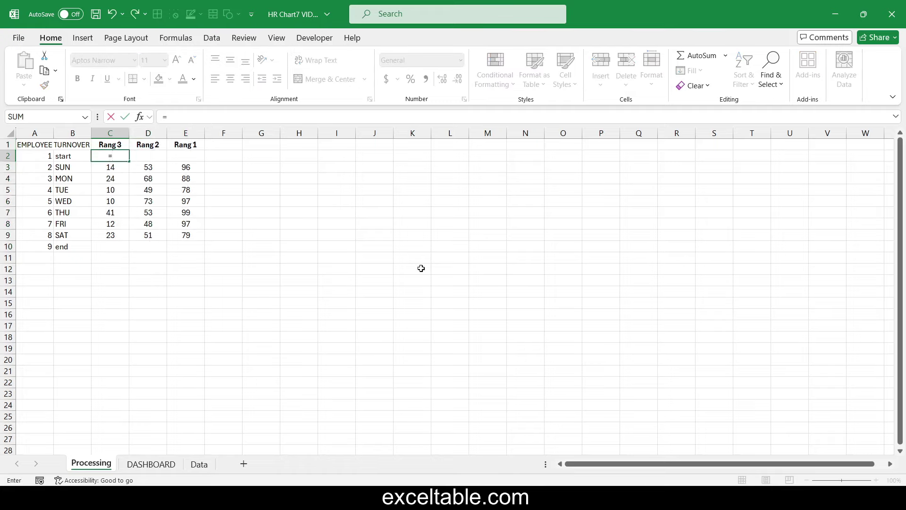
key(Down)
text(/)
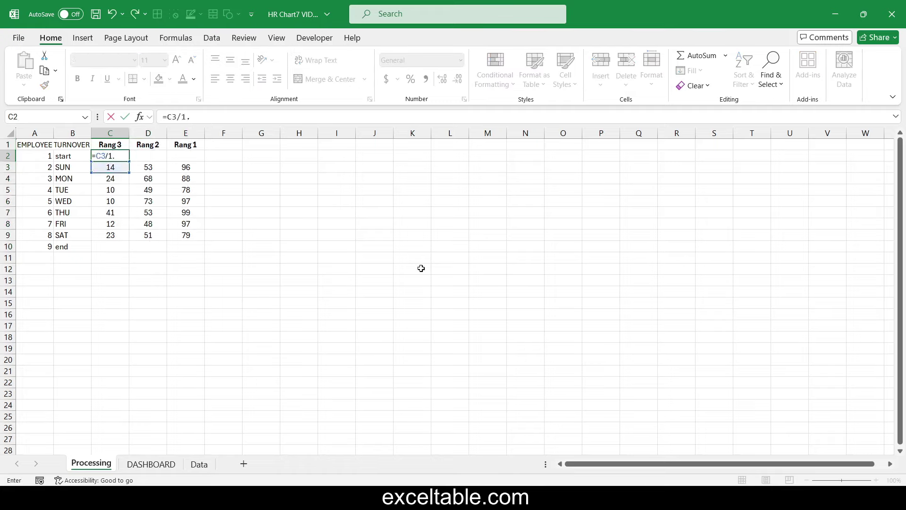
key(ctrl+Return)
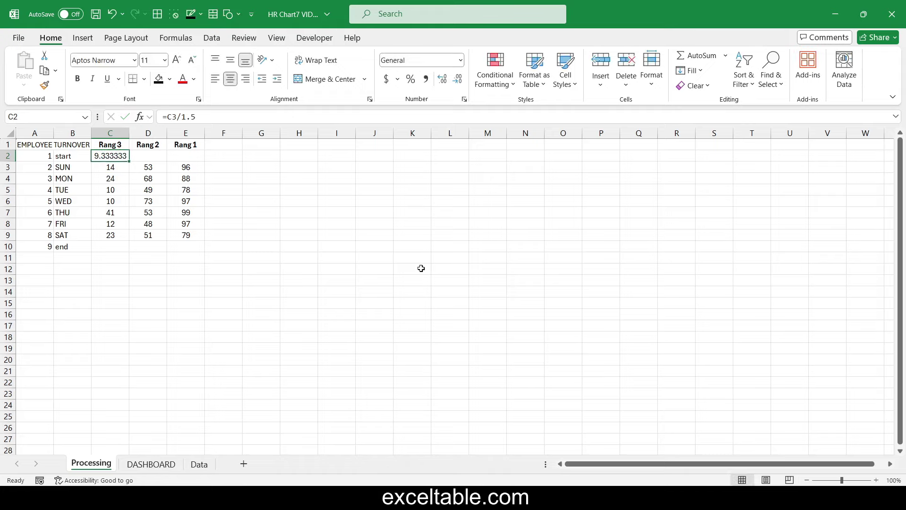
drag(132, 163, 203, 165)
Step: Fill C10:E10 with end formulas dividing the SAT row 9 values by 1.5
click(105, 246)
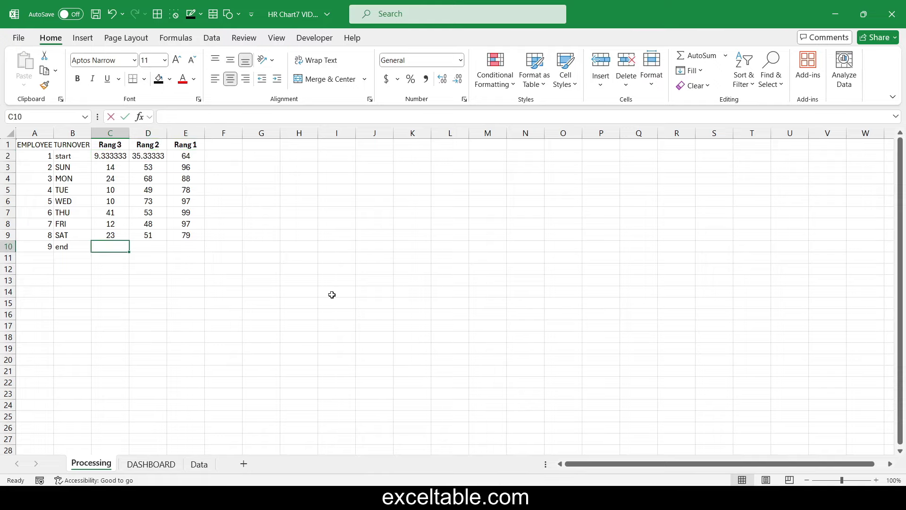
text(=)
key(Up)
text(/)
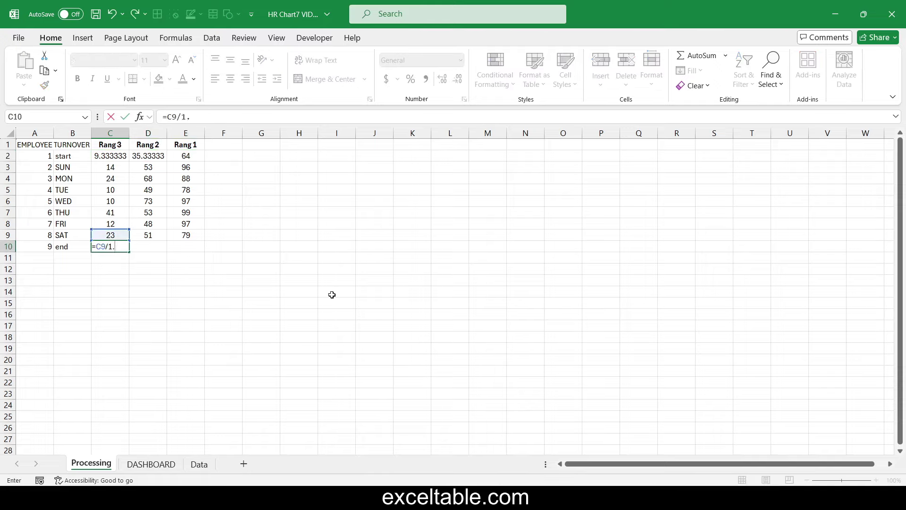
key(ctrl+Return)
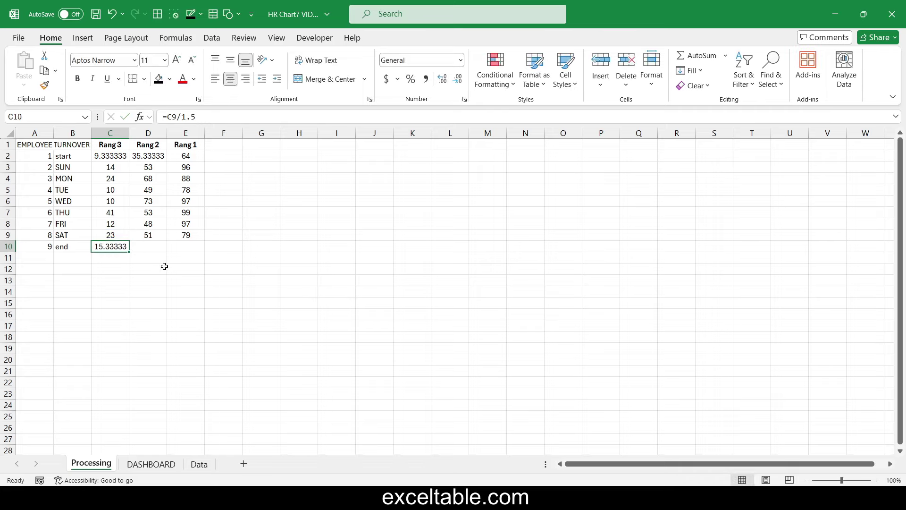
drag(131, 253, 201, 252)
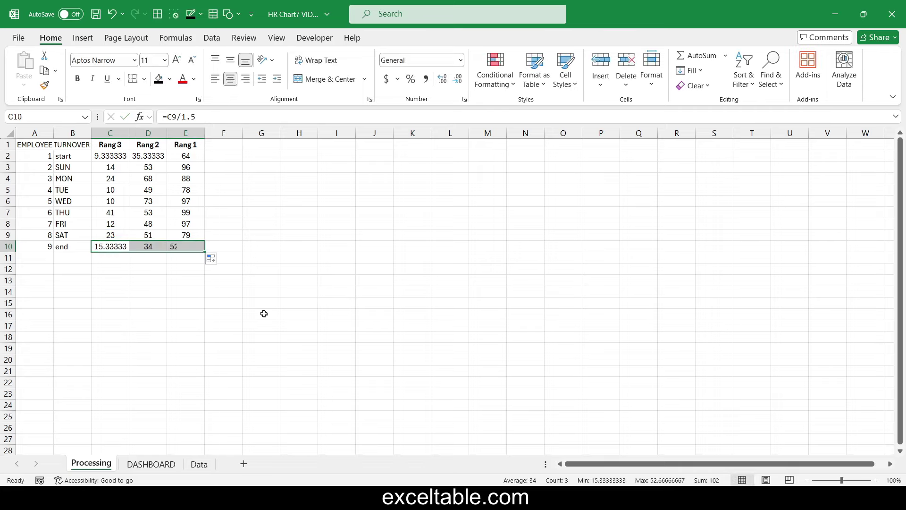
click(214, 145)
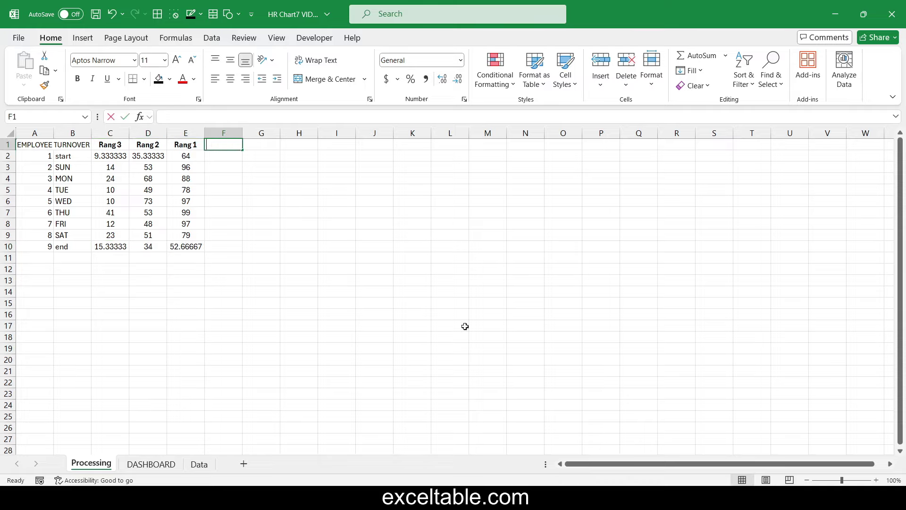
Step: Enter Cursor3 in F1 and fill the header across to H1
text(Cursor3)
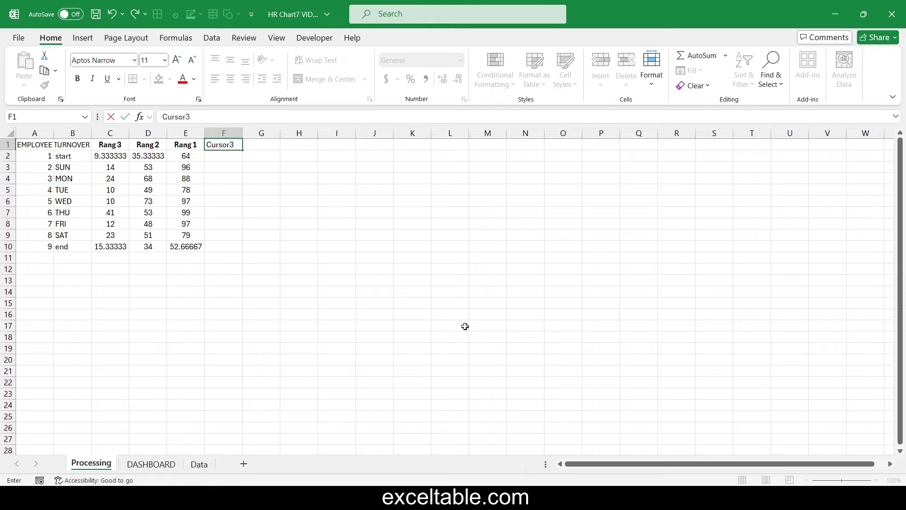
key(ctrl+Return)
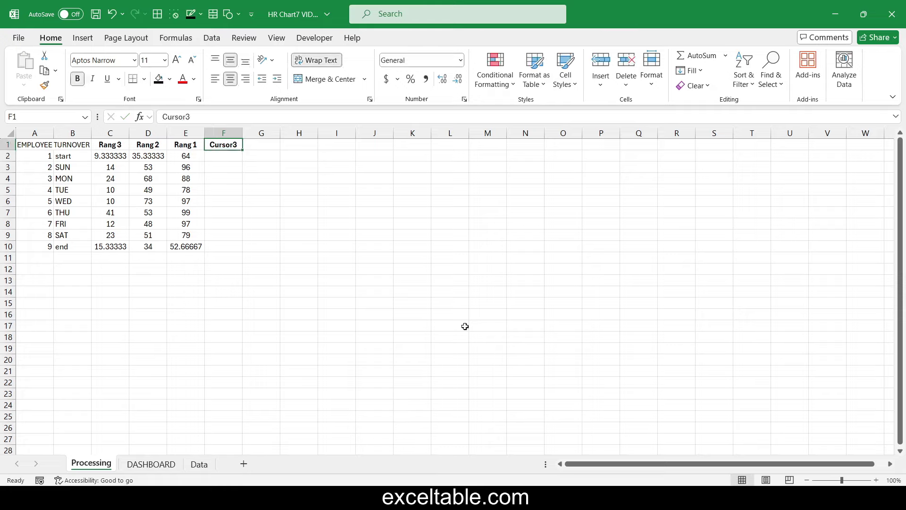
drag(243, 150, 308, 152)
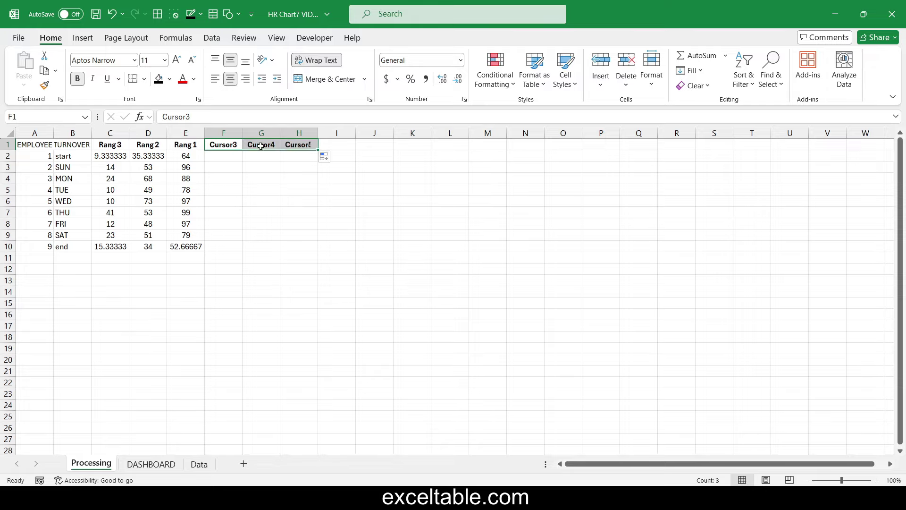
click(261, 145)
Step: Rename G1 to Cursor2 and H1 to Cursor1
click(234, 117)
key(BackSpace)
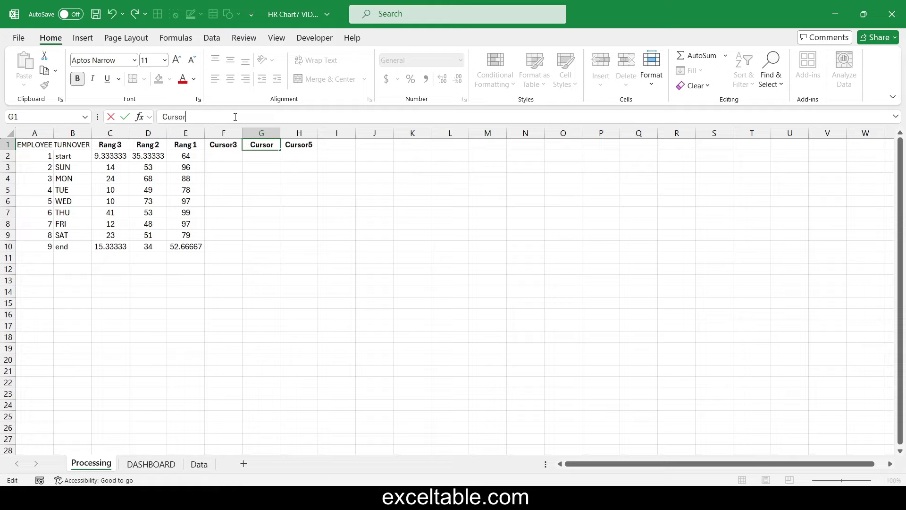
text(2)
key(Tab)
click(235, 117)
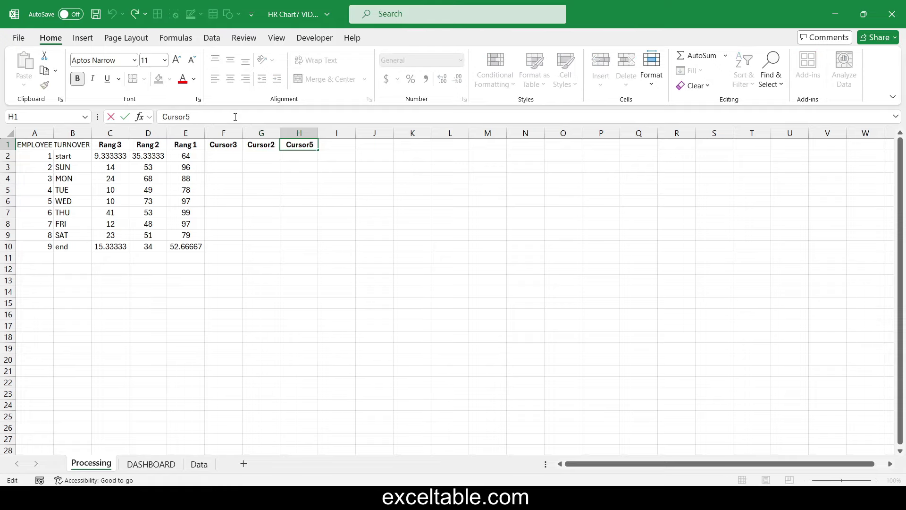
key(BackSpace)
text(1)
key(Return)
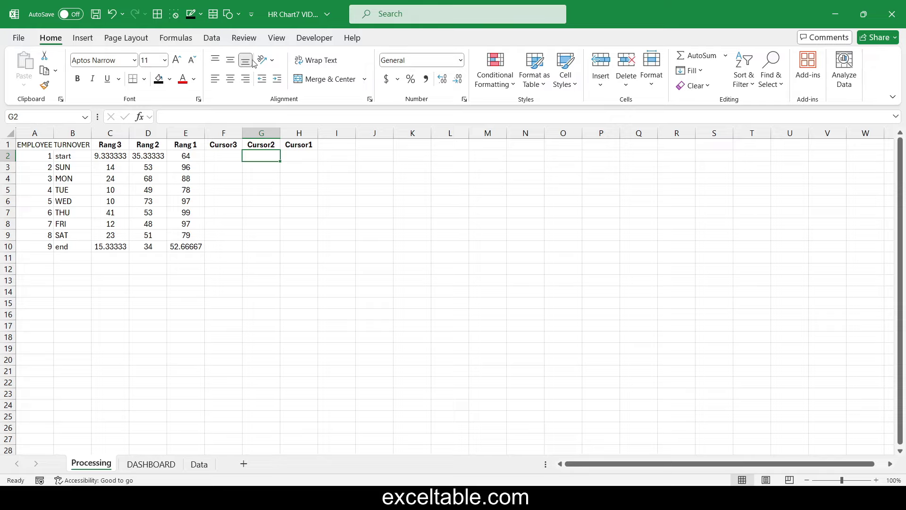
click(222, 155)
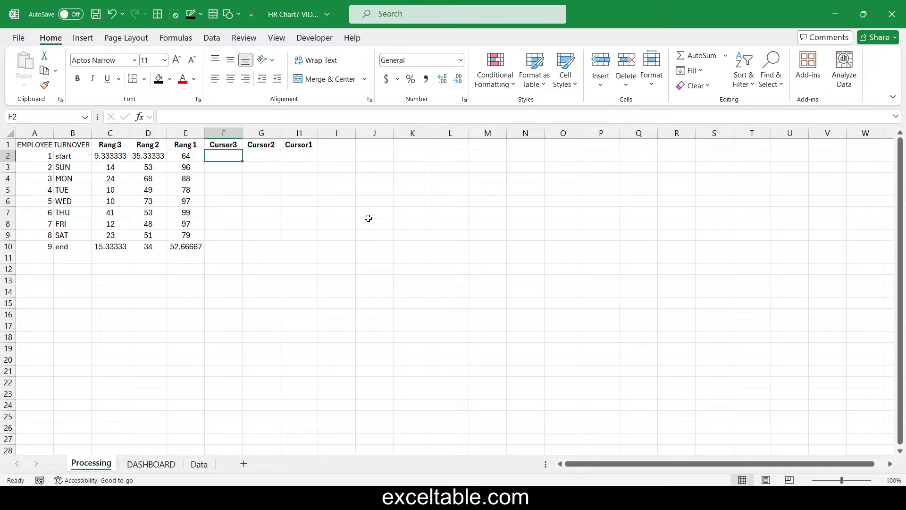
Step: Enter =NA() in F2 and fill it across the Cursor columns F2:H10
text(=na)
key(Tab)
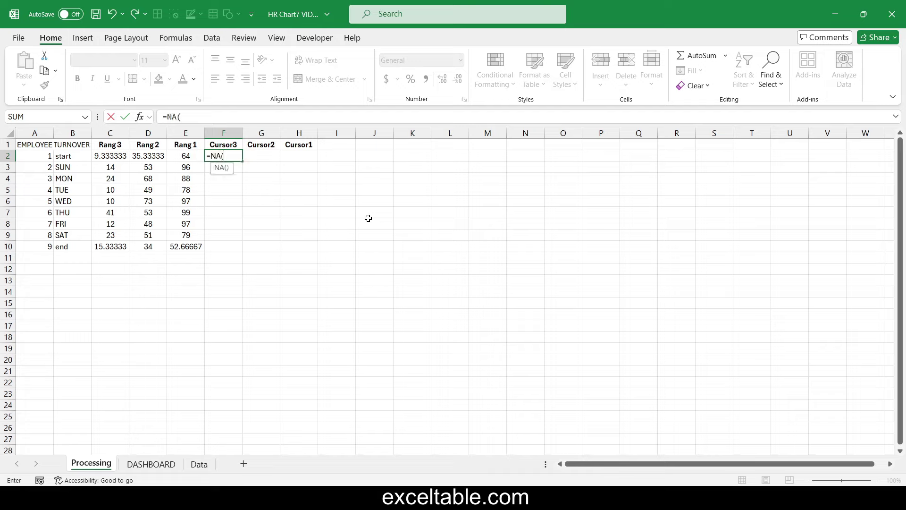
text())
key(Return)
key(Up)
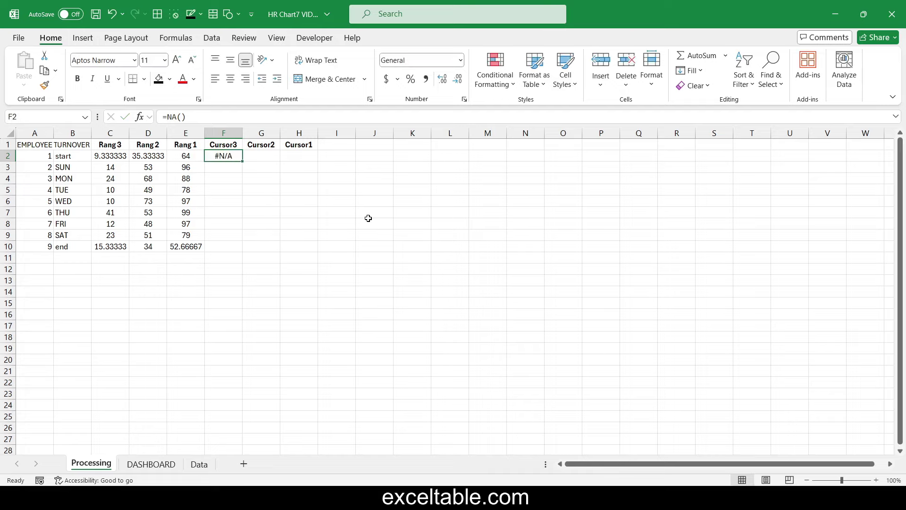
drag(241, 164, 317, 250)
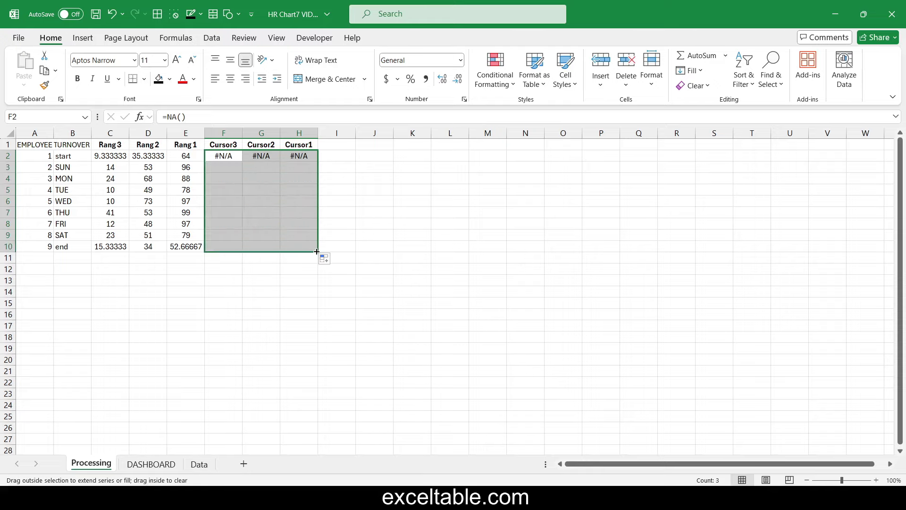
Step: Link the WED row F6:H6 to the Rang values starting at C6, centered
click(218, 201)
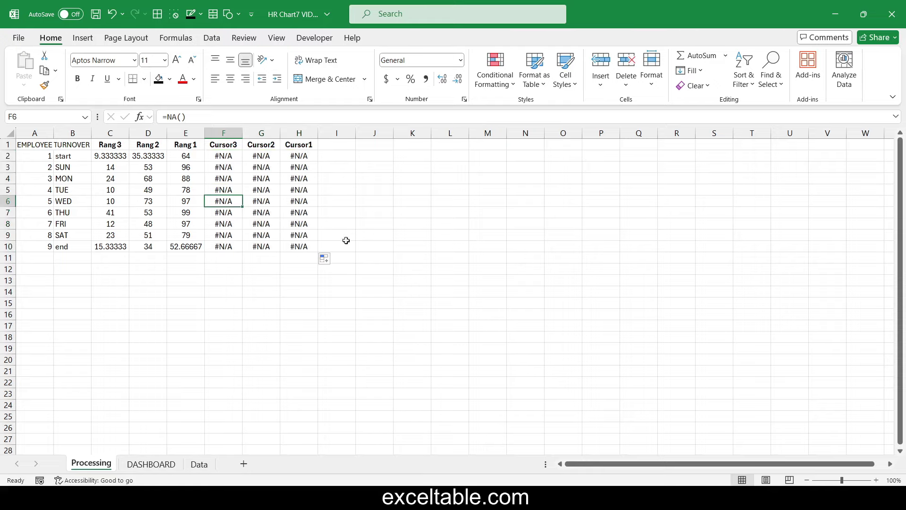
text(=)
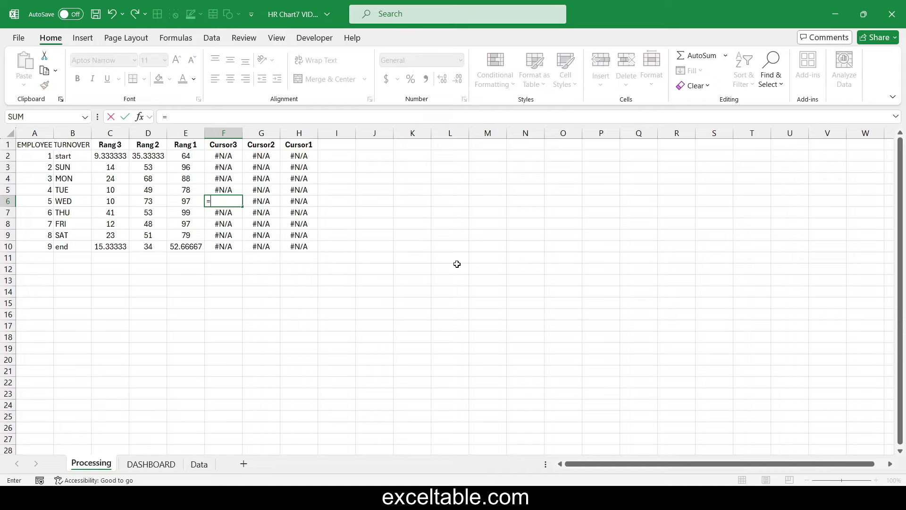
click(108, 198)
key(ctrl+Return)
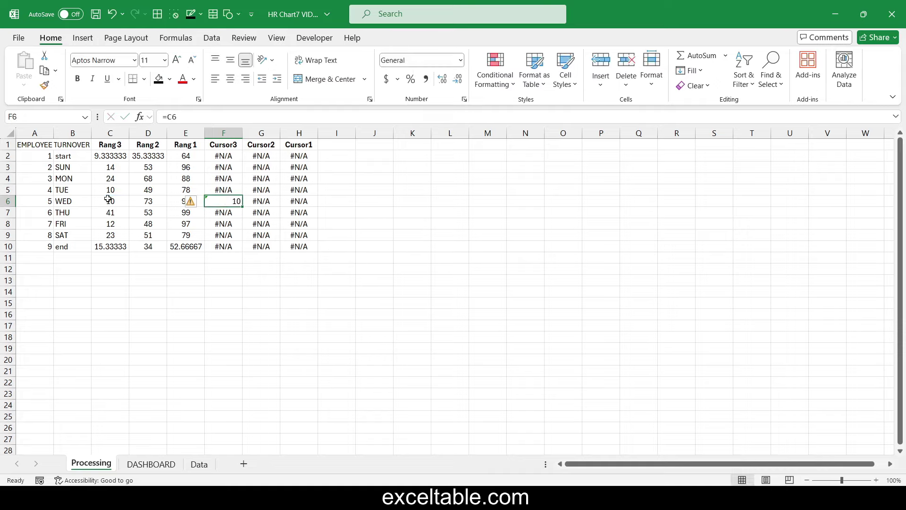
drag(242, 205, 317, 207)
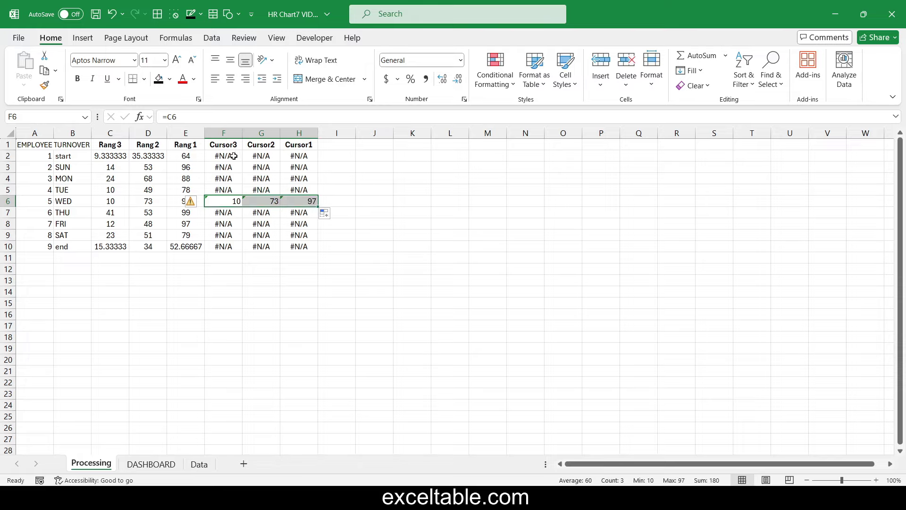
click(230, 79)
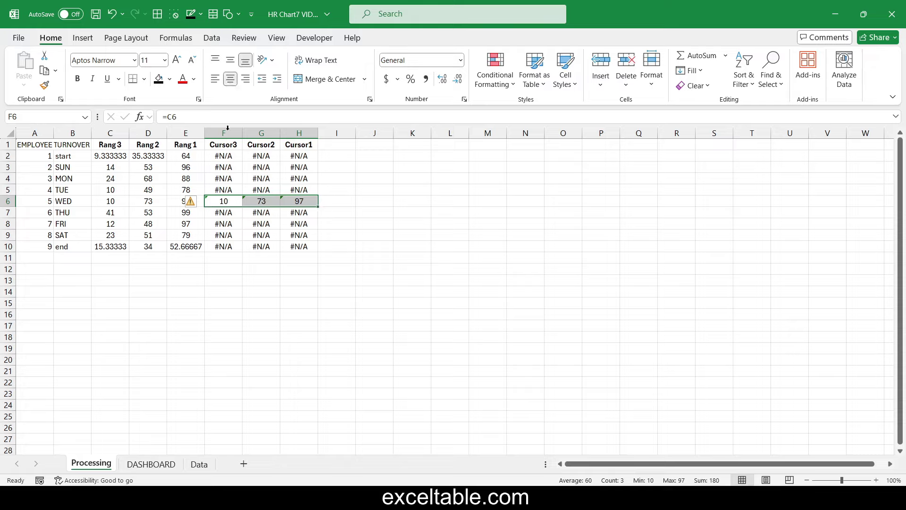
click(74, 157)
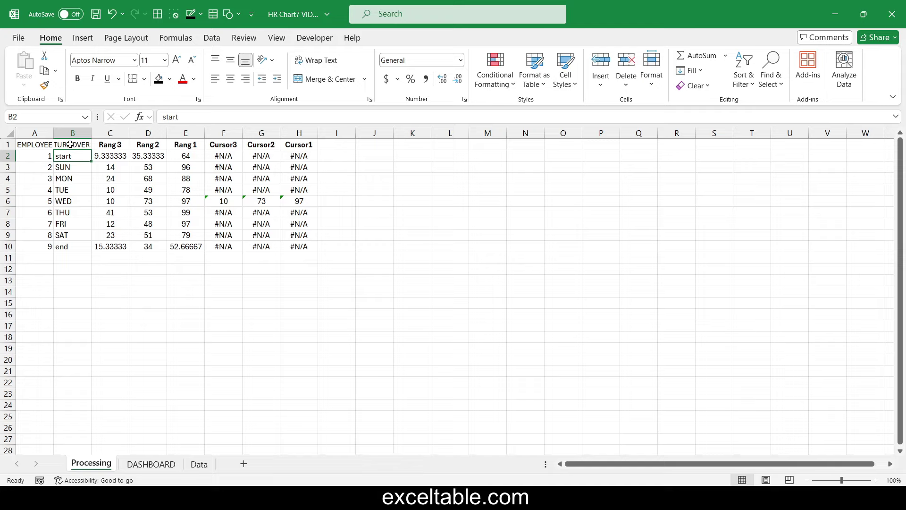
Step: Insert a 2-D Area chart from the weekday table B1:H10
drag(69, 144, 302, 246)
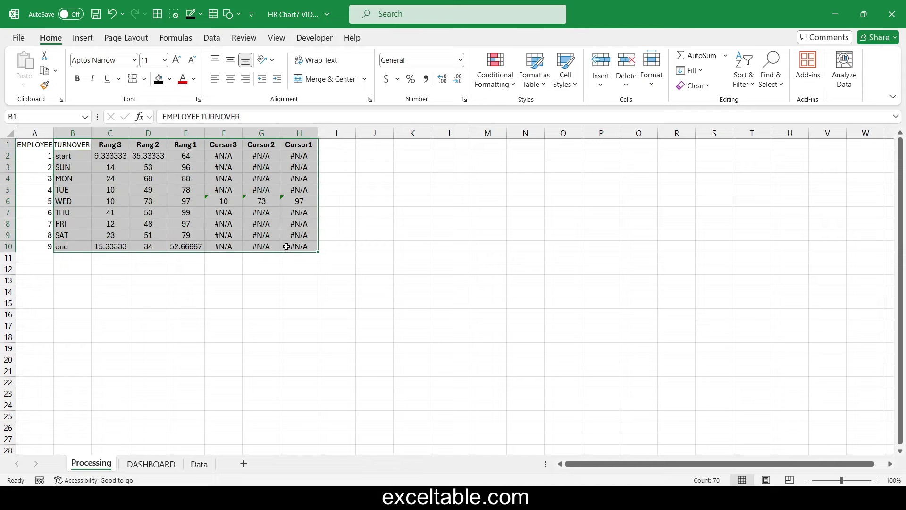
click(83, 37)
click(324, 71)
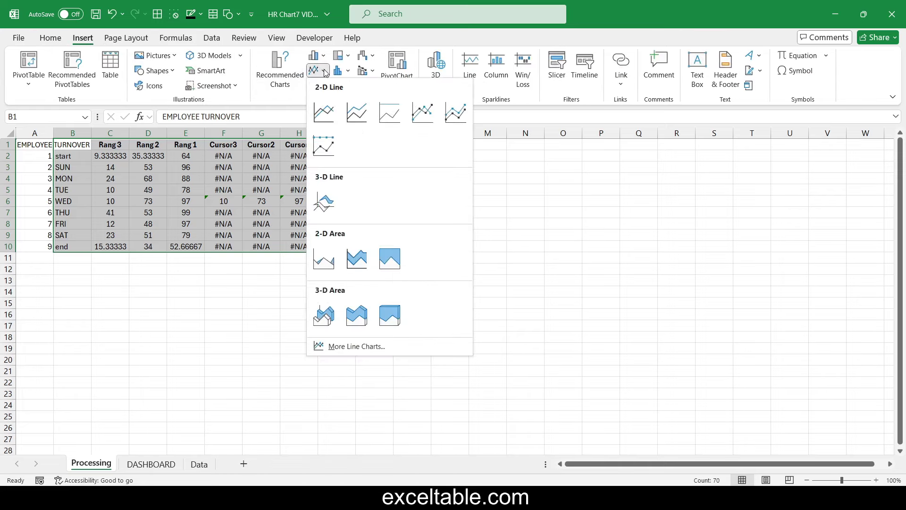
click(323, 258)
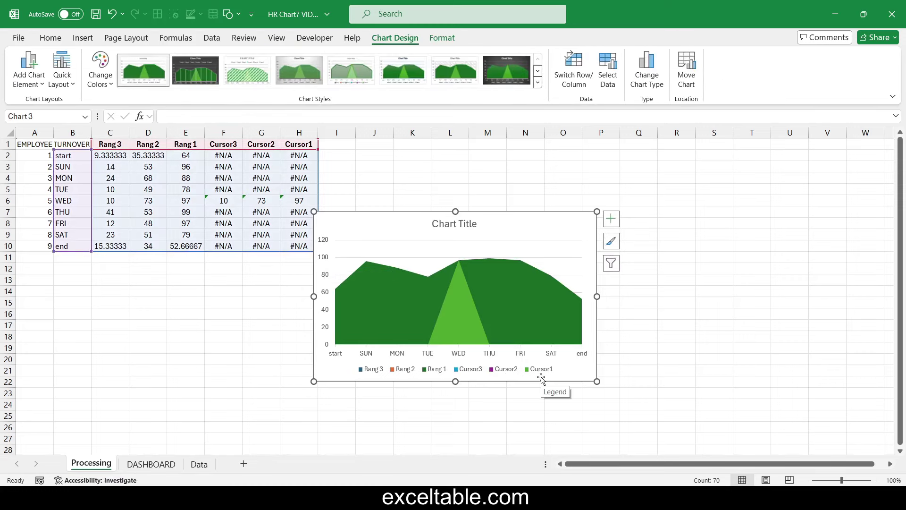
Step: Add a Line3 series with values from C2:C10
click(600, 70)
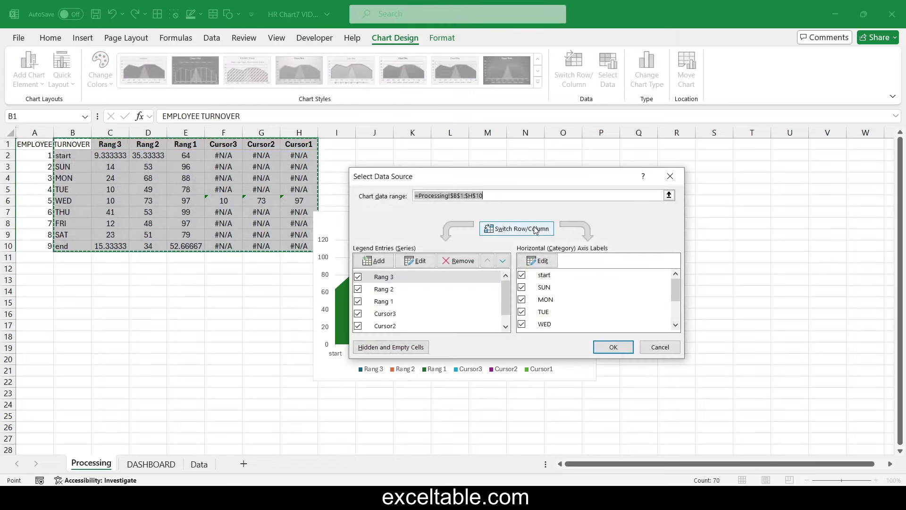
click(378, 261)
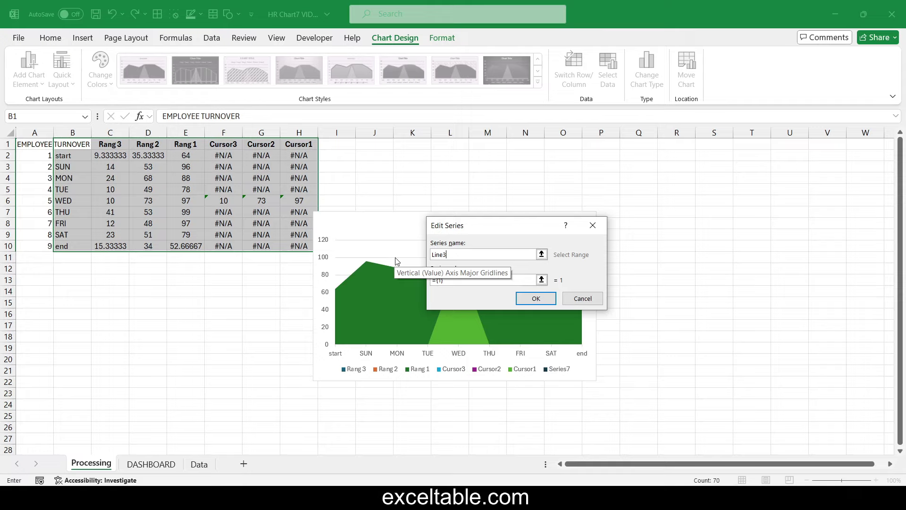
double_click(464, 254)
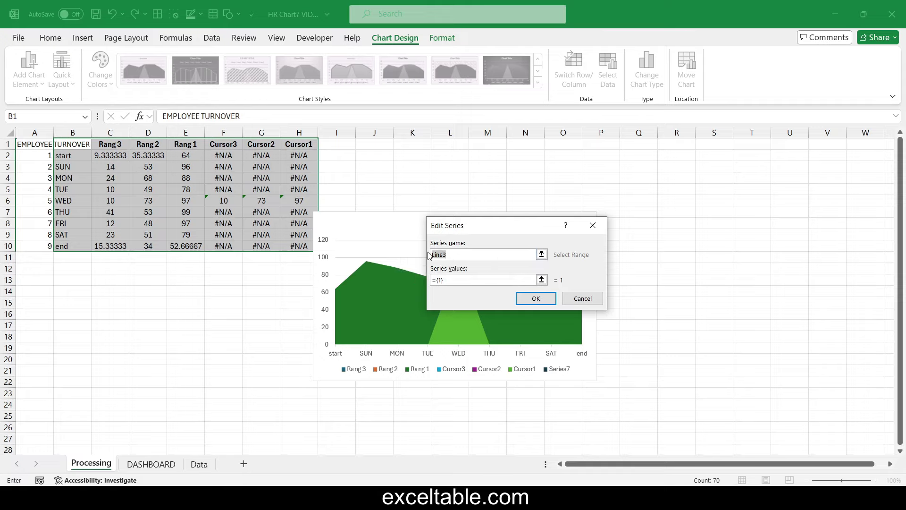
click(542, 280)
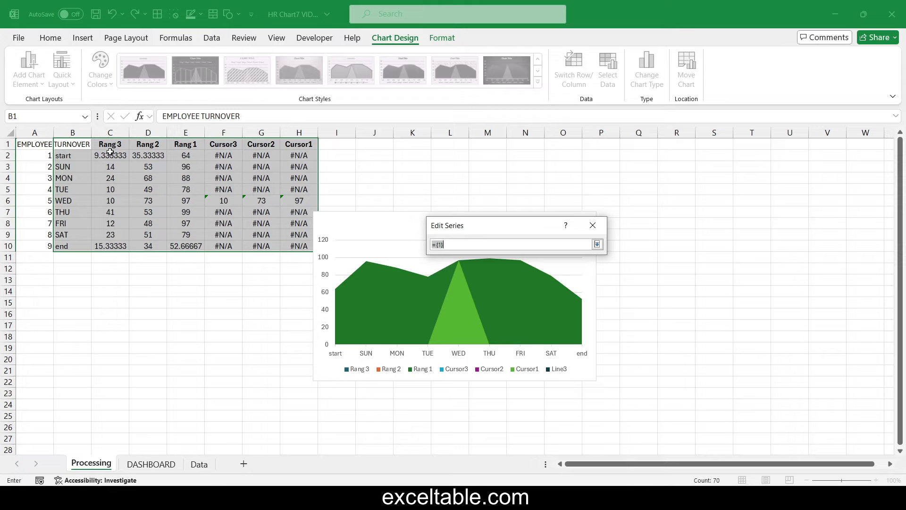
drag(108, 154, 110, 247)
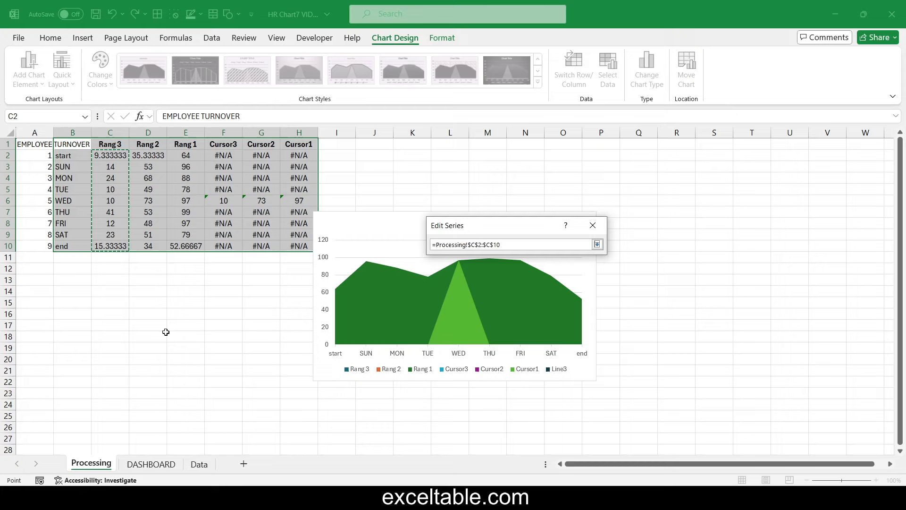
key(Return)
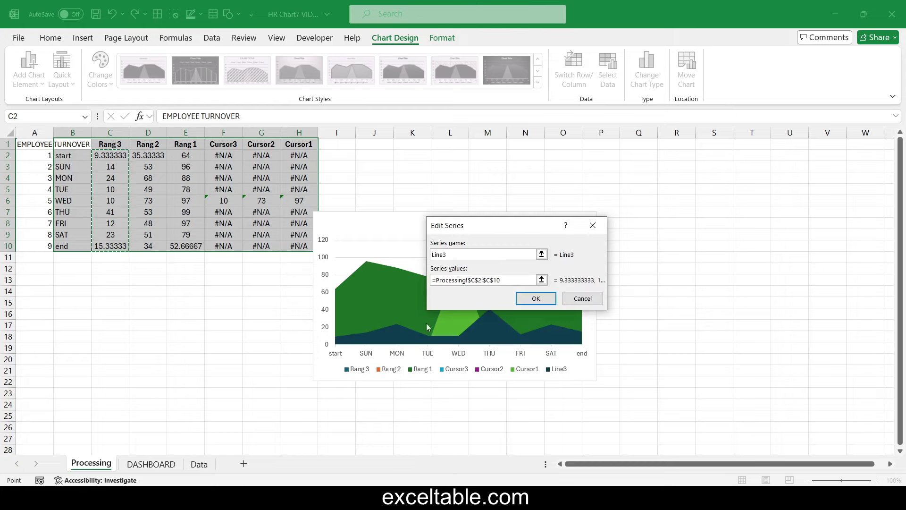
click(535, 299)
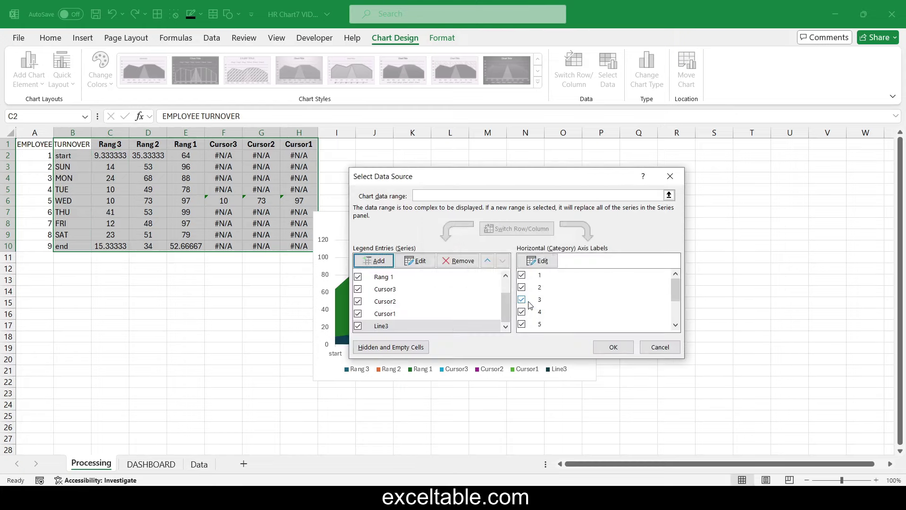
Step: Add a Line2 series with values from D2:D10
click(385, 259)
text(Line3)
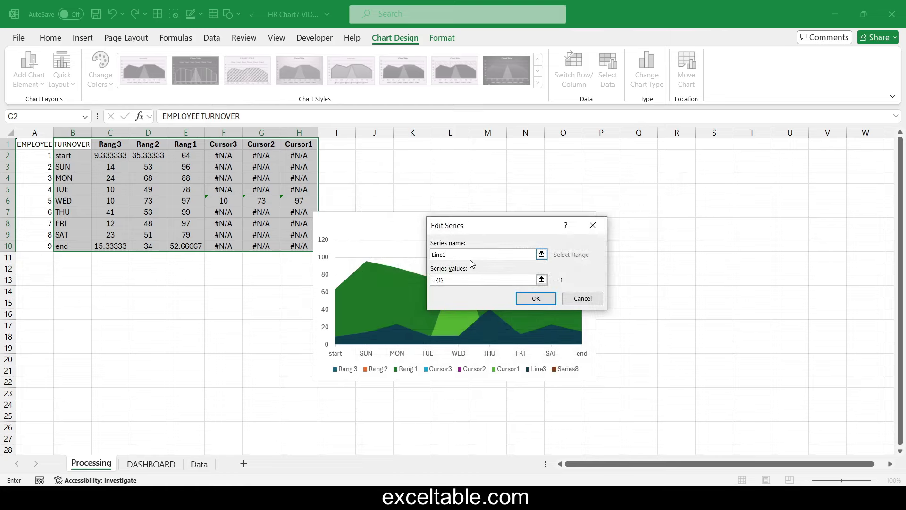
click(541, 279)
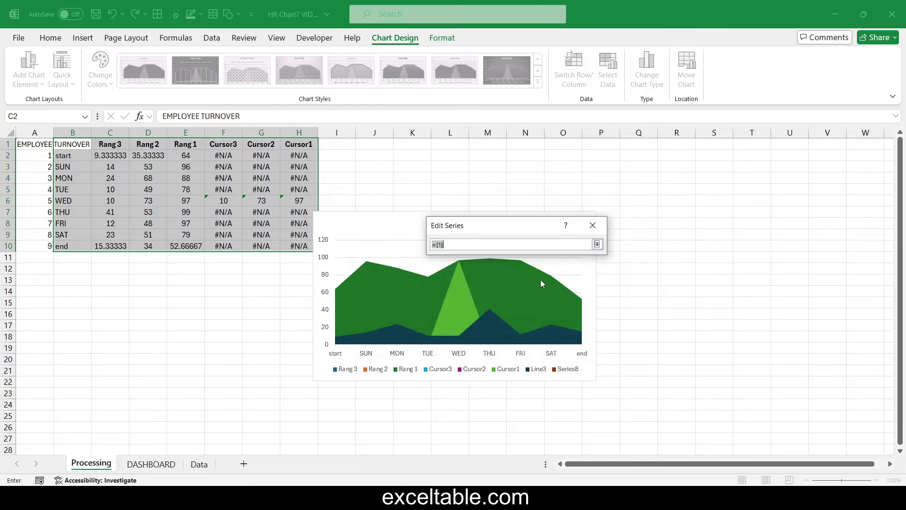
drag(151, 153, 158, 247)
key(Return)
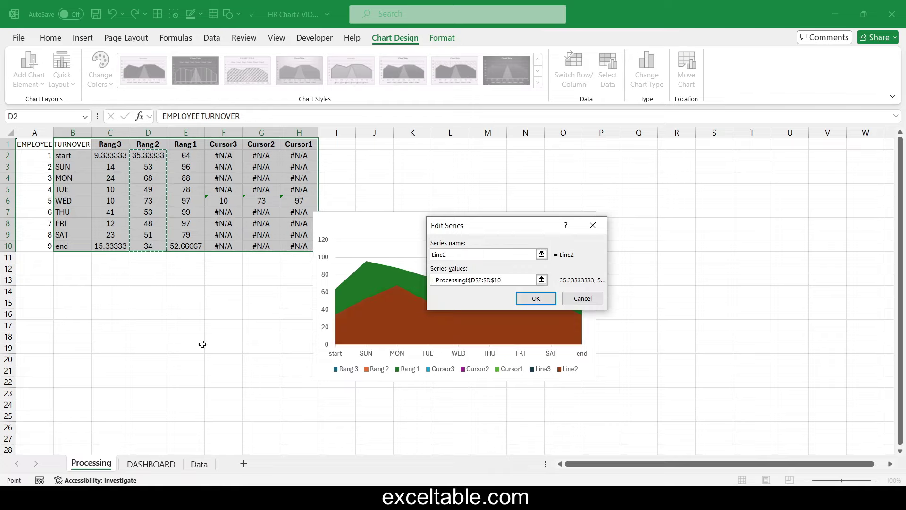
click(540, 304)
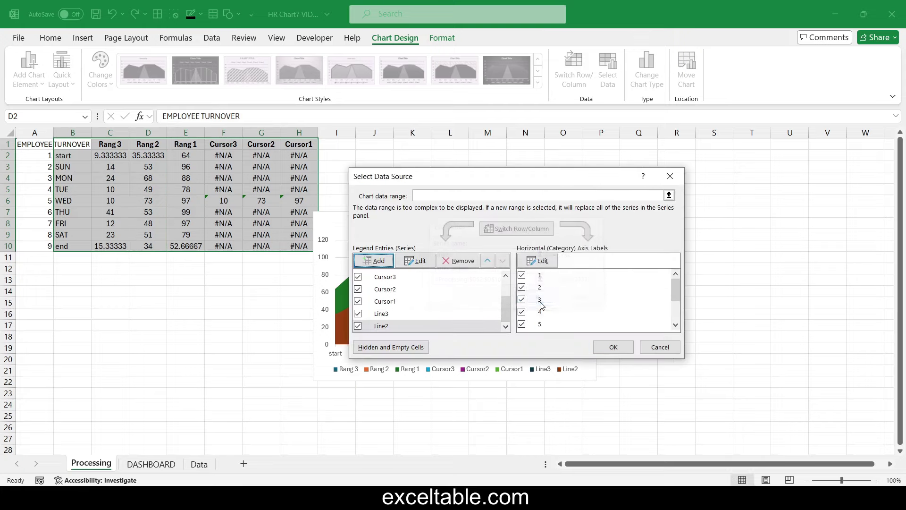
Step: Add a Line1 series with values from E2:E10 and close Select Data
click(380, 262)
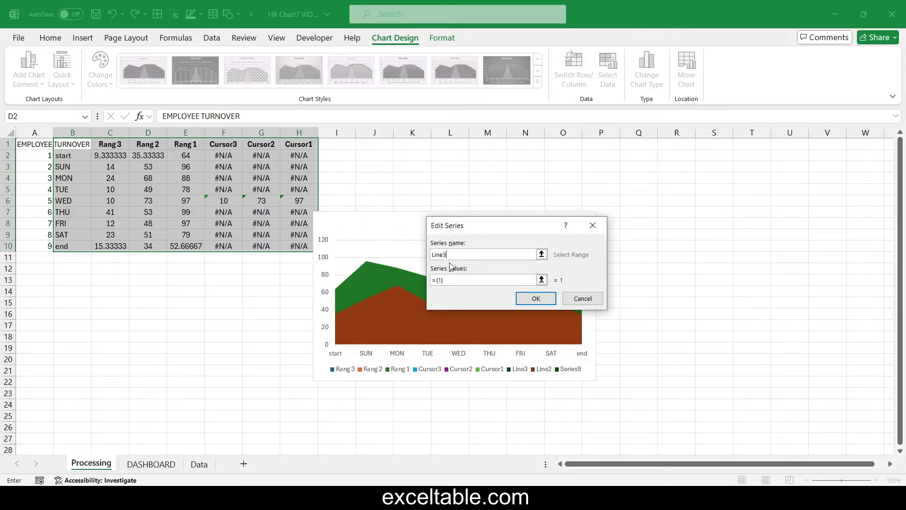
click(541, 280)
drag(186, 155, 182, 250)
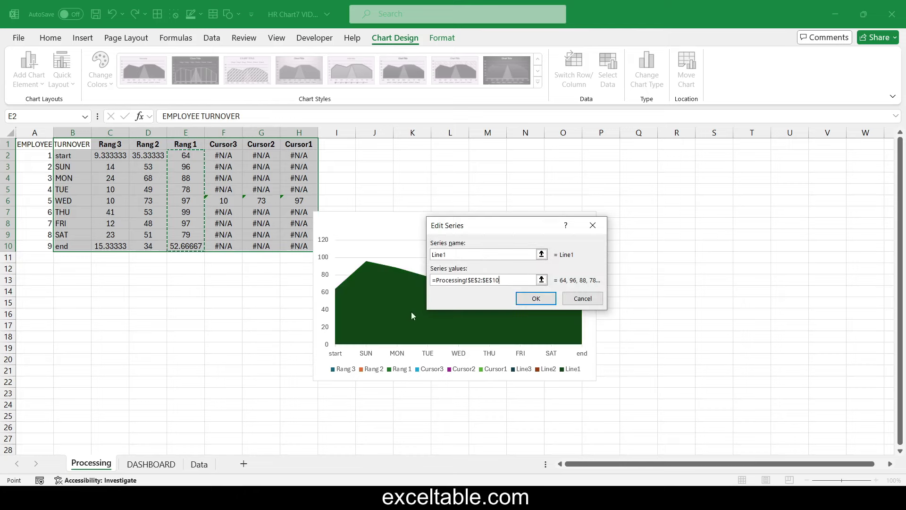
click(531, 300)
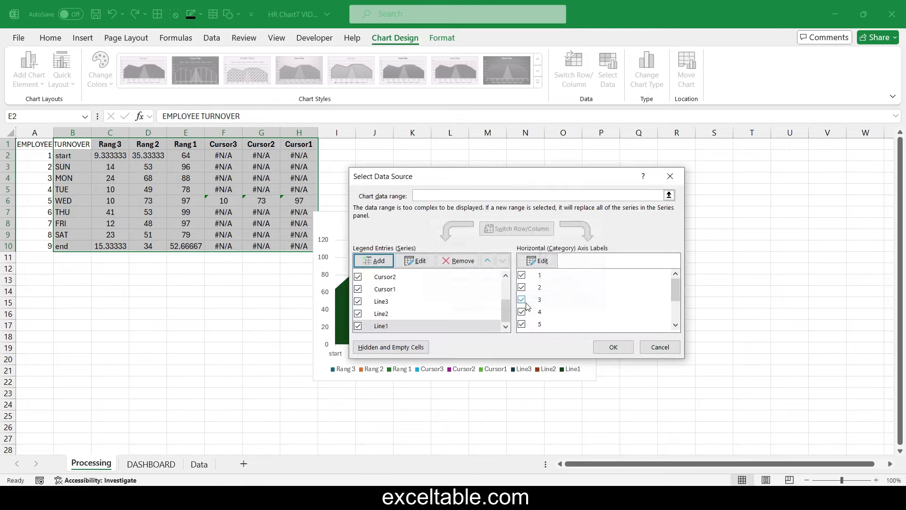
click(605, 348)
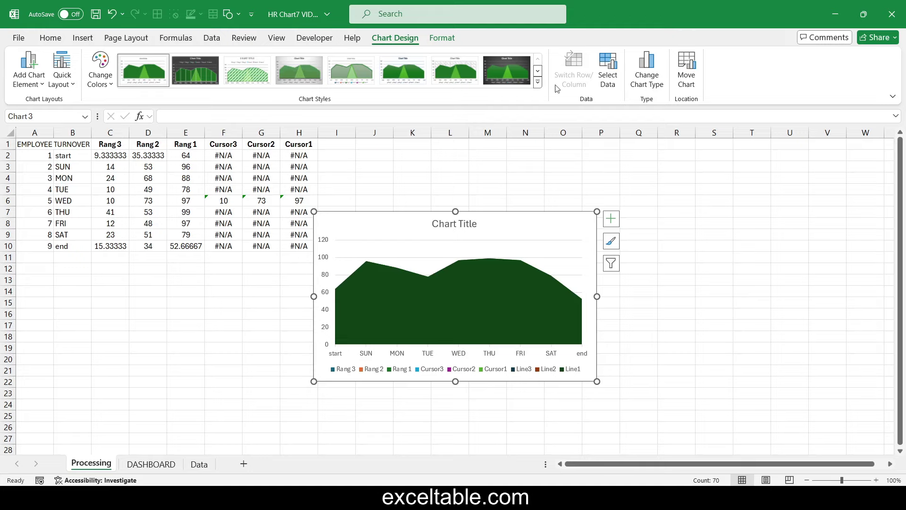
Step: Change the Line1 series to a 2-D line
click(442, 38)
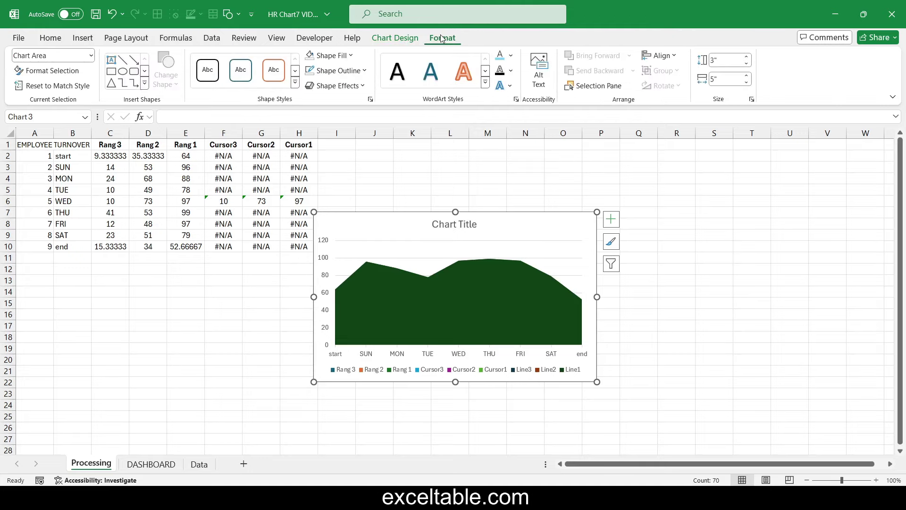
click(90, 57)
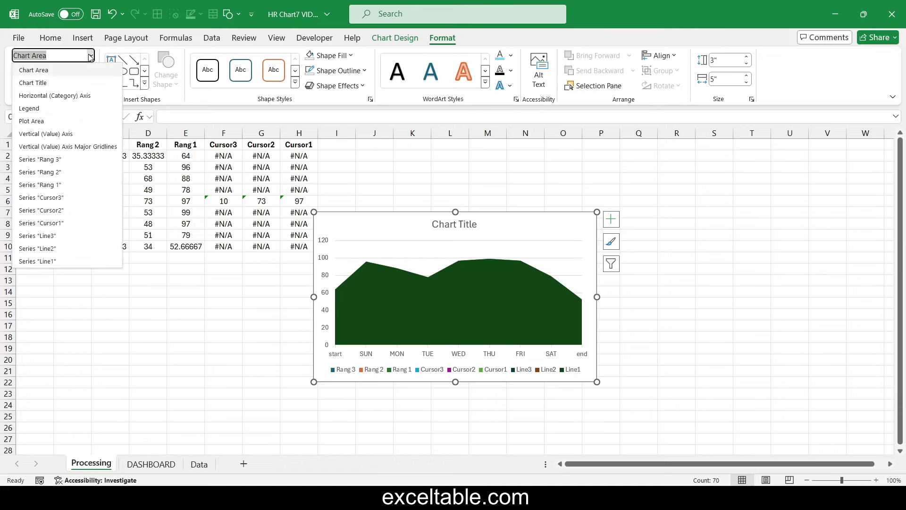
click(57, 261)
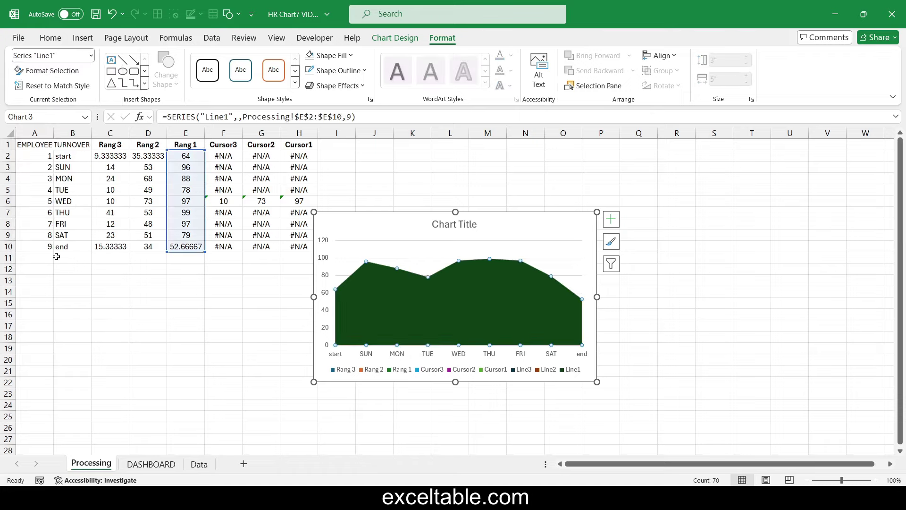
click(82, 38)
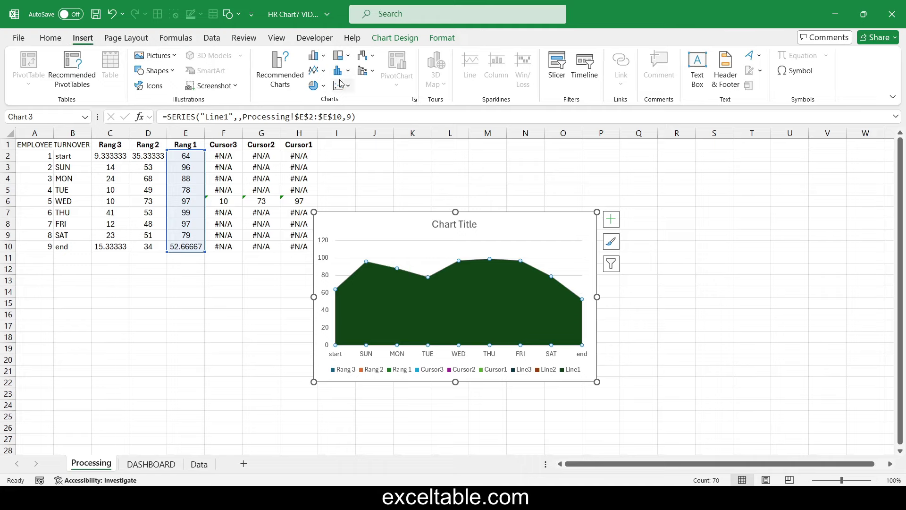
click(323, 71)
click(323, 111)
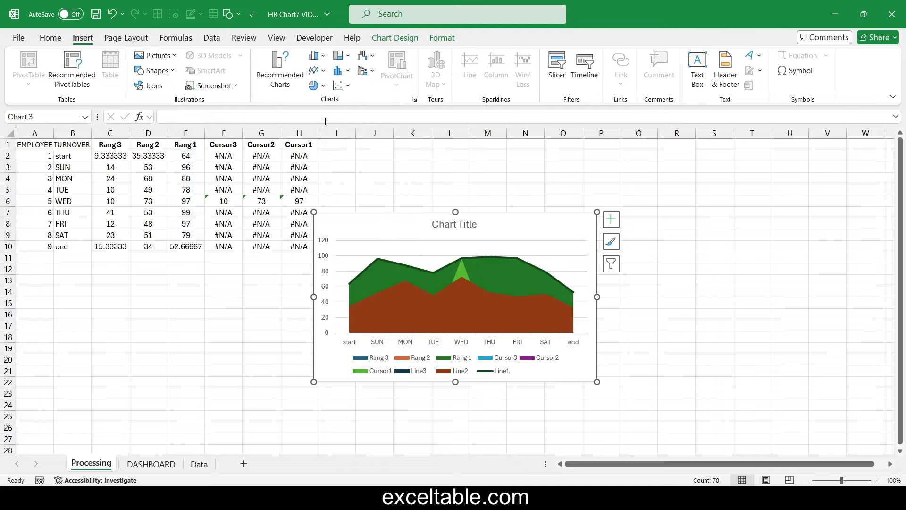
Step: Change the Line2 series to a 2-D line
click(442, 38)
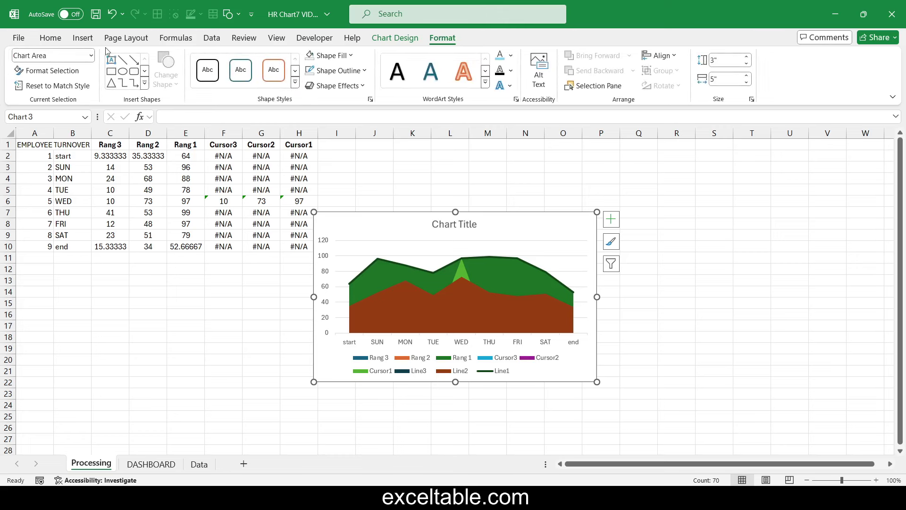
click(90, 55)
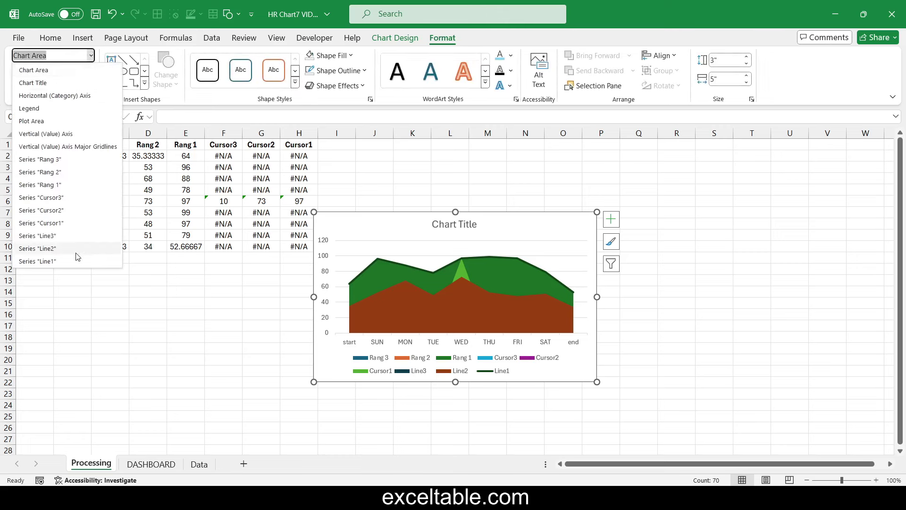
click(77, 253)
click(82, 38)
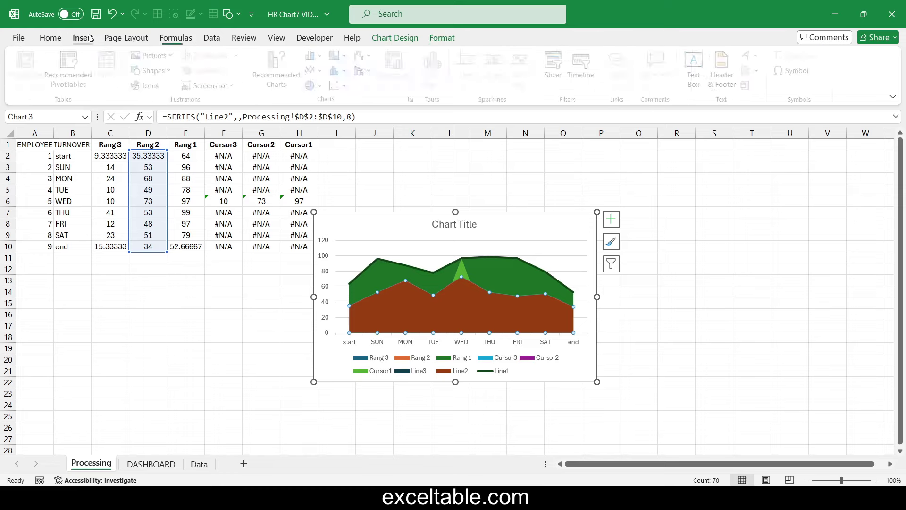
click(315, 71)
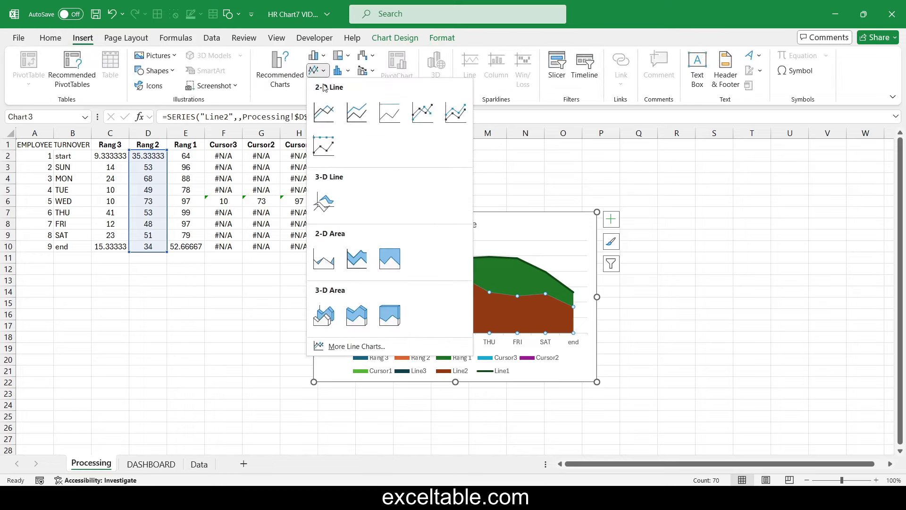
click(325, 118)
Step: Change the Line3 series to a 2-D line
click(442, 38)
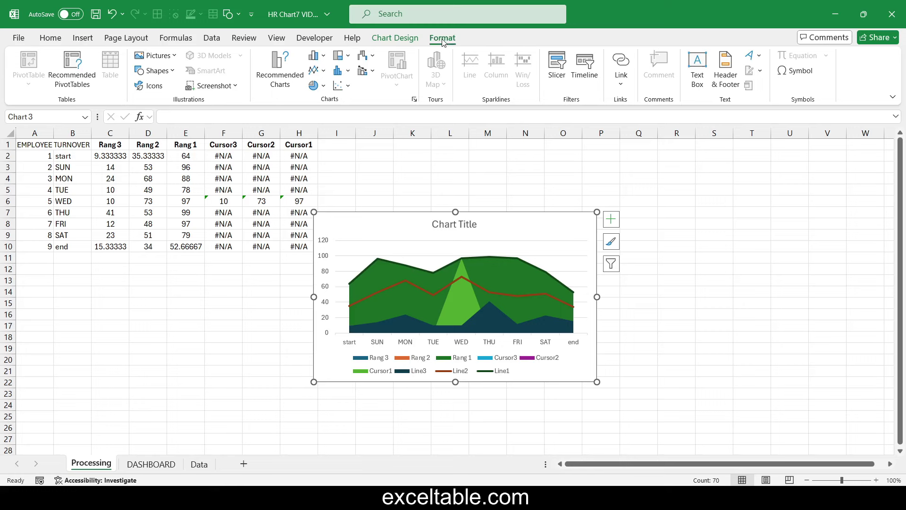
click(91, 56)
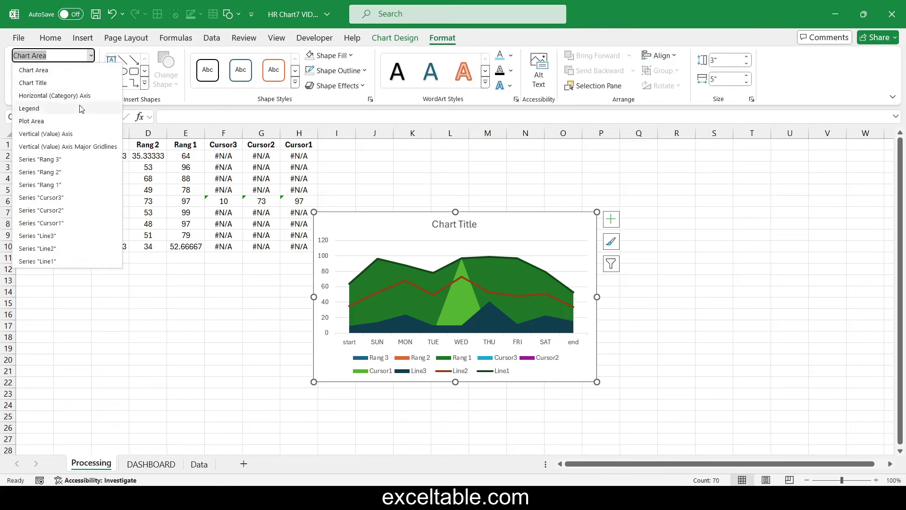
click(70, 235)
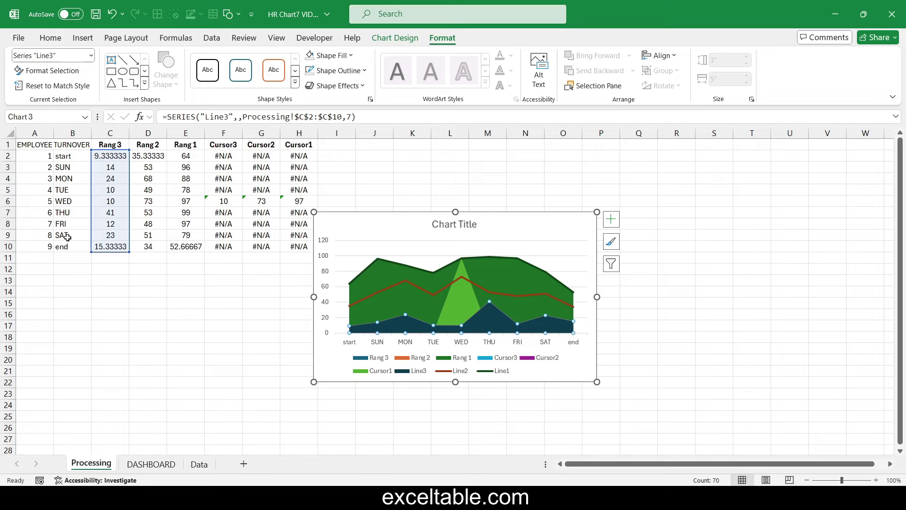
click(82, 38)
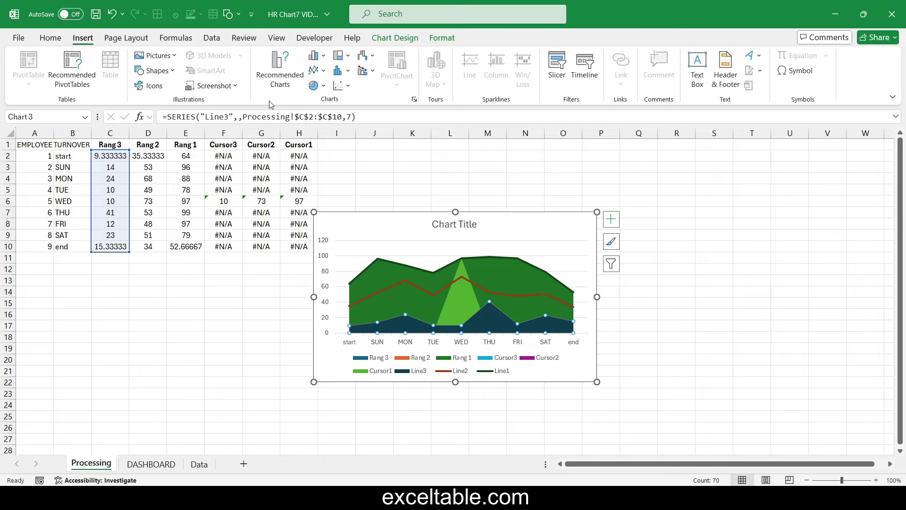
click(318, 71)
click(325, 112)
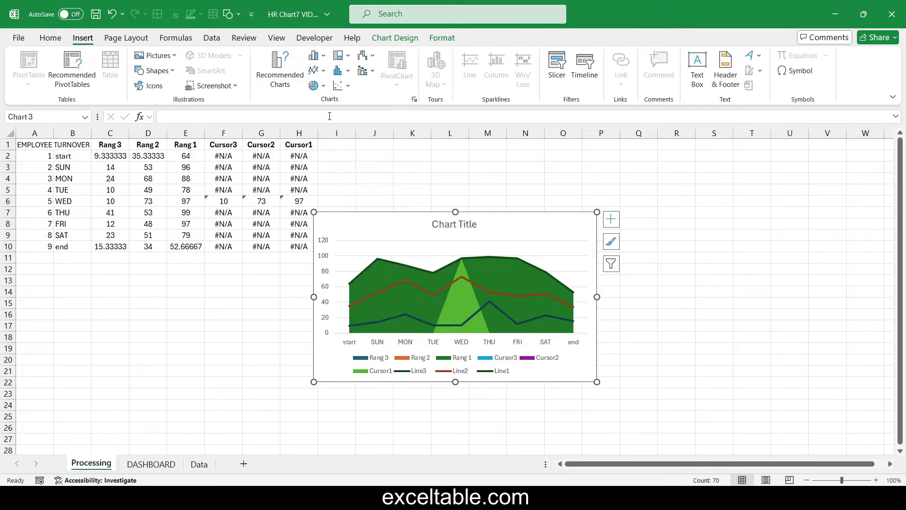
click(442, 38)
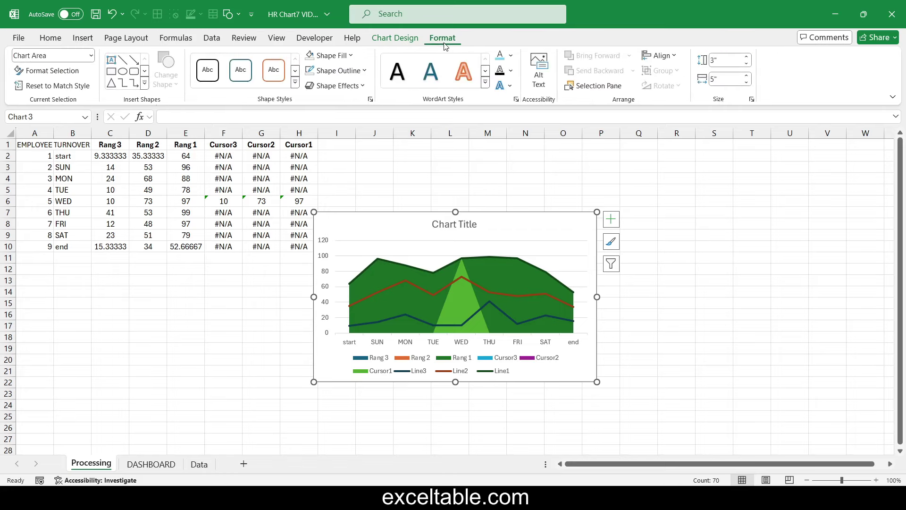
click(91, 56)
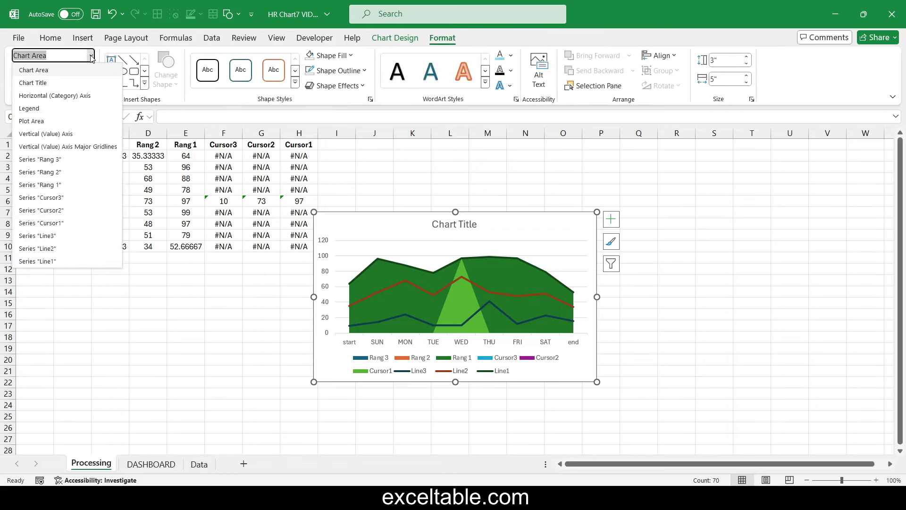
Step: Change the Cursor3 series to scatter markers
click(74, 201)
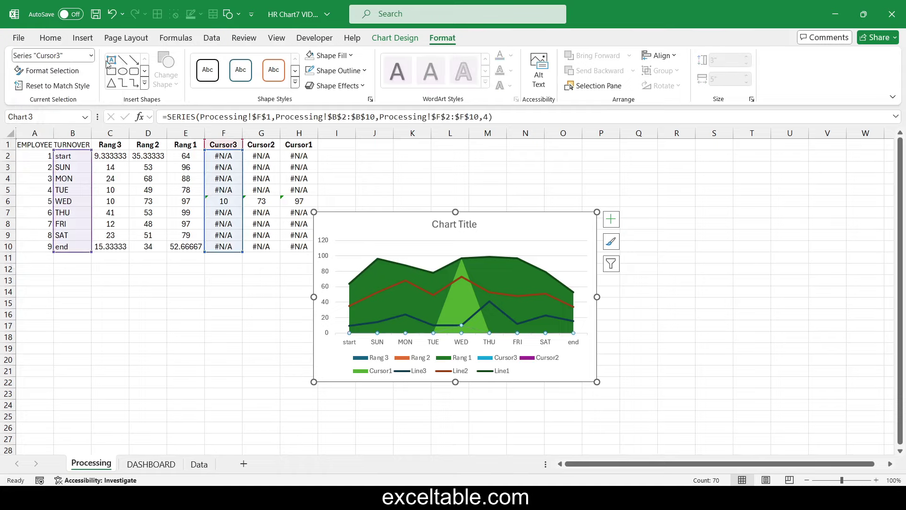
click(77, 37)
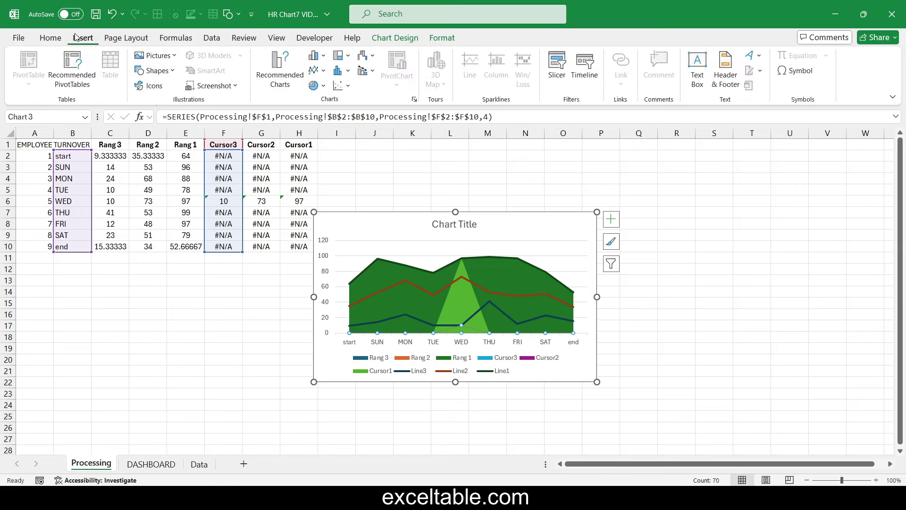
click(340, 85)
click(349, 130)
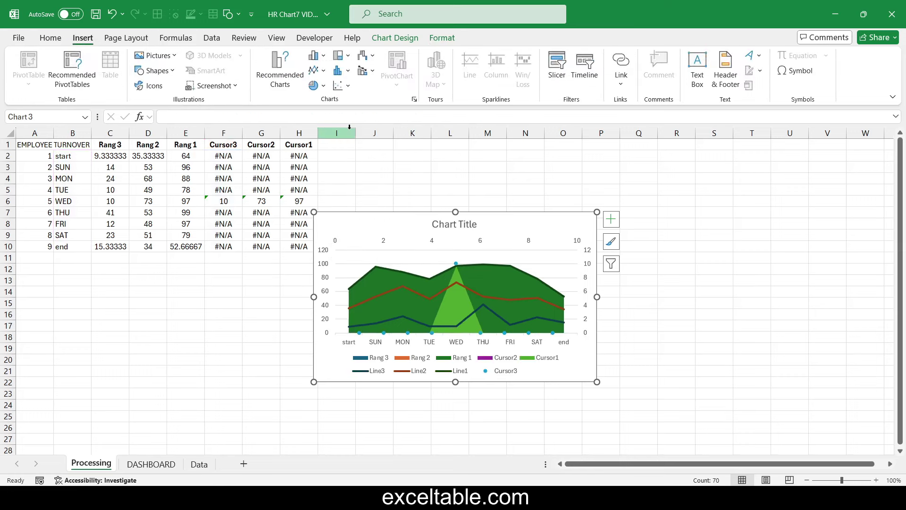
Step: Change the Cursor2 series to scatter markers
click(443, 39)
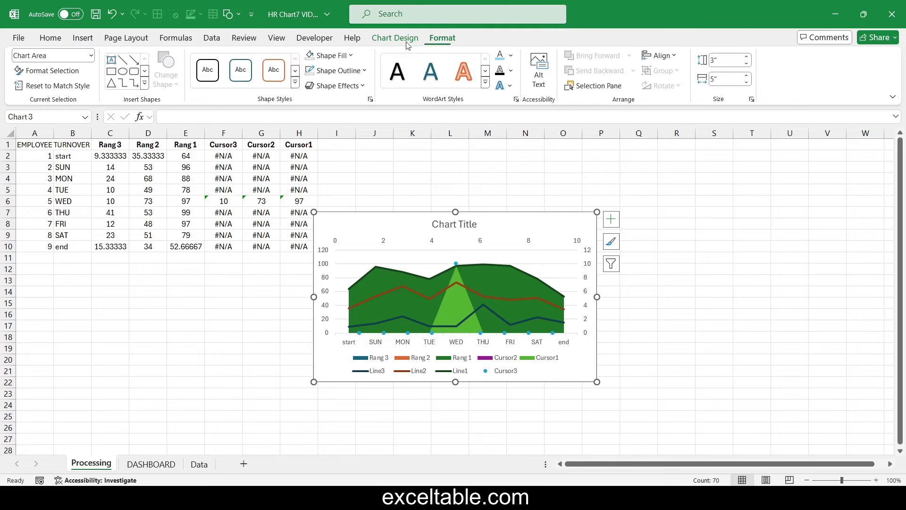
click(91, 55)
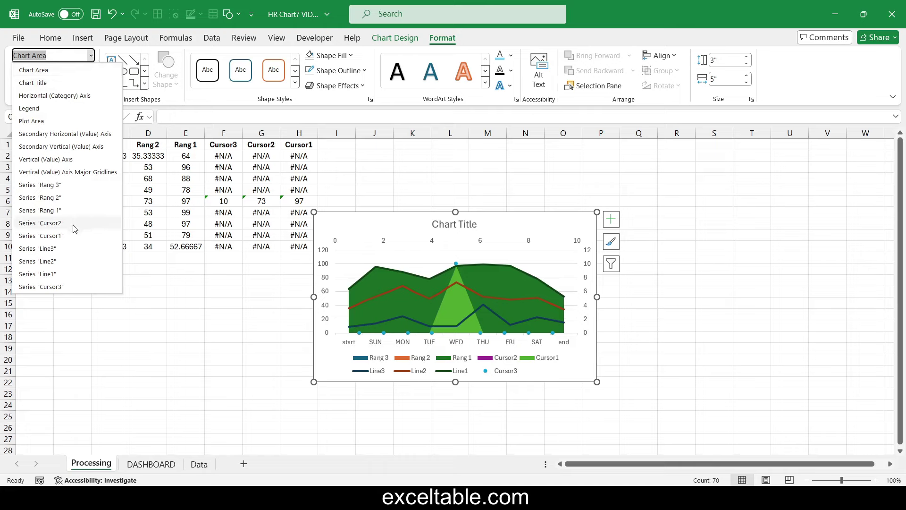
click(41, 223)
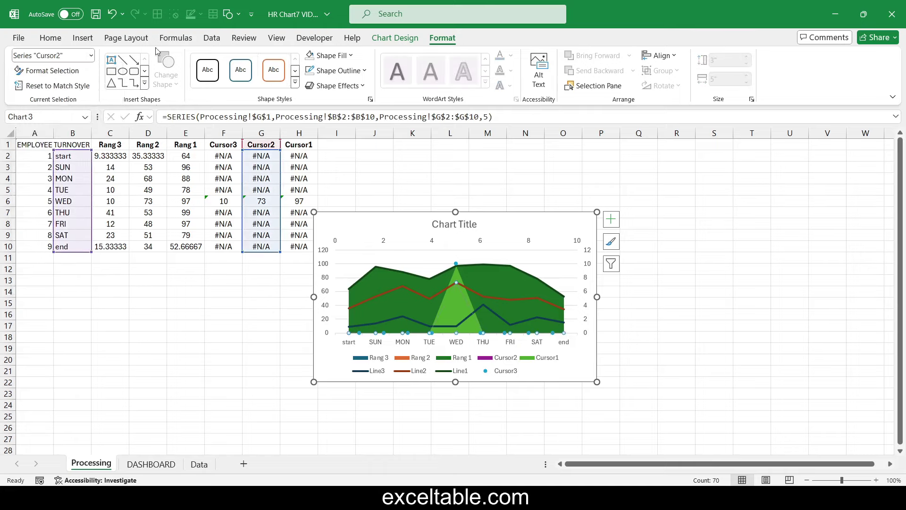
click(87, 41)
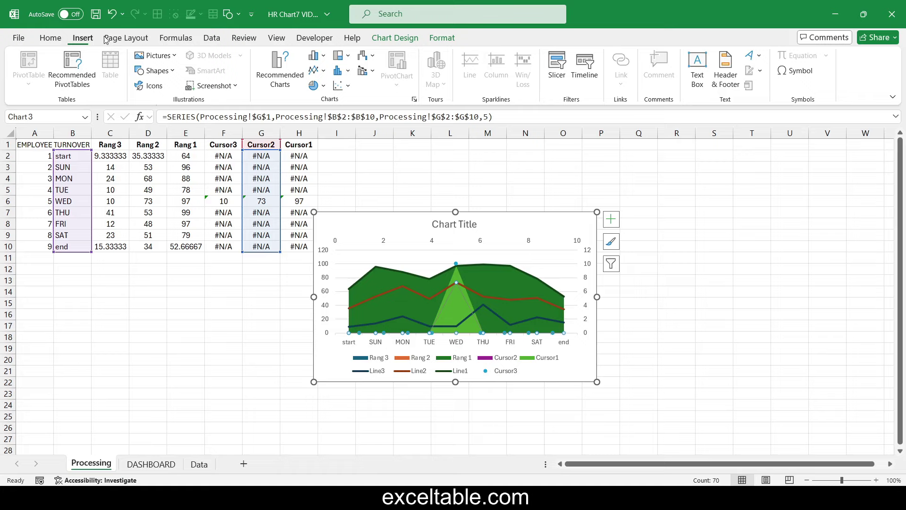
click(340, 85)
click(350, 128)
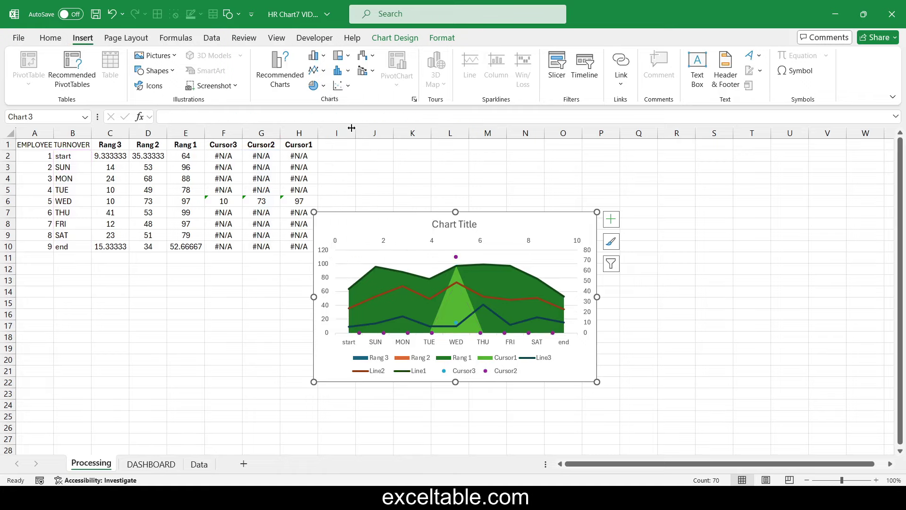
Step: Change the Cursor1 series to scatter markers
click(442, 37)
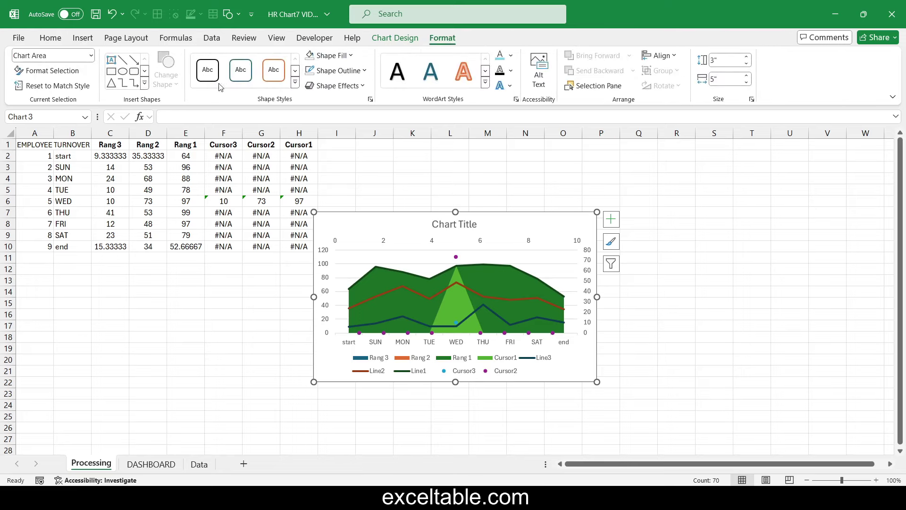
click(91, 56)
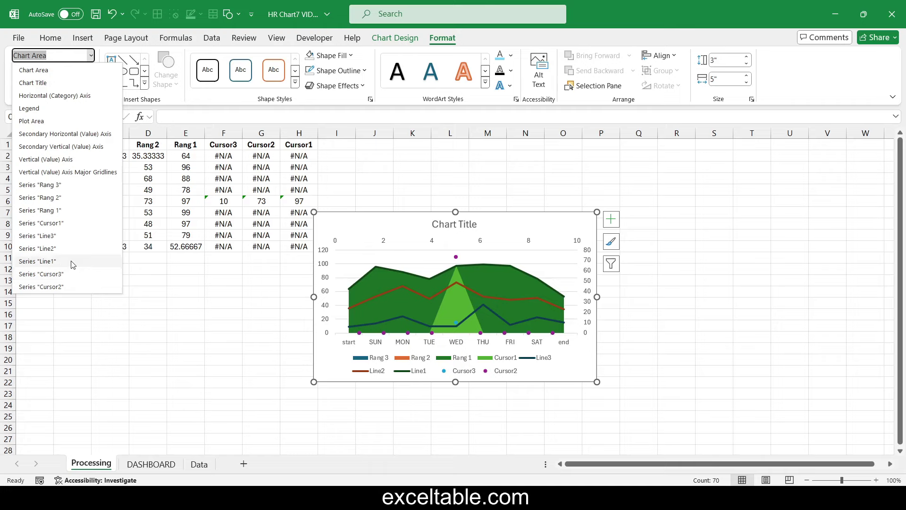
click(72, 223)
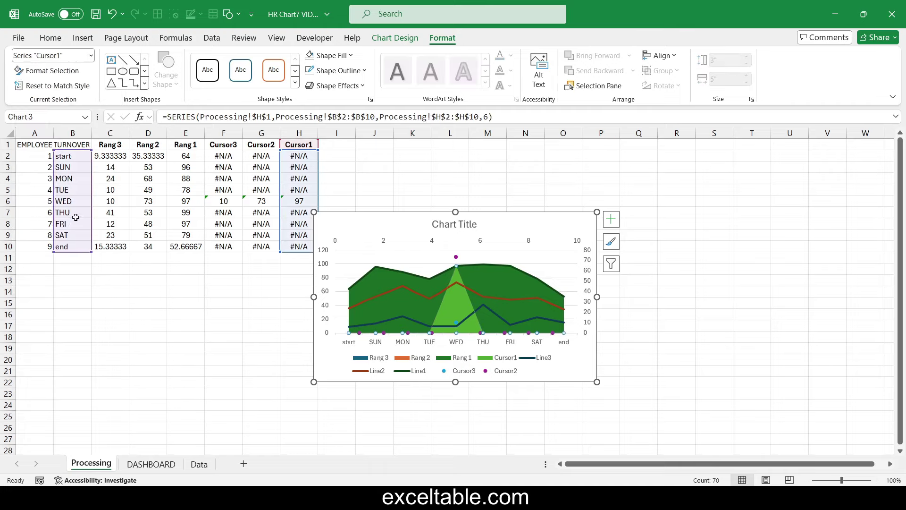
click(83, 38)
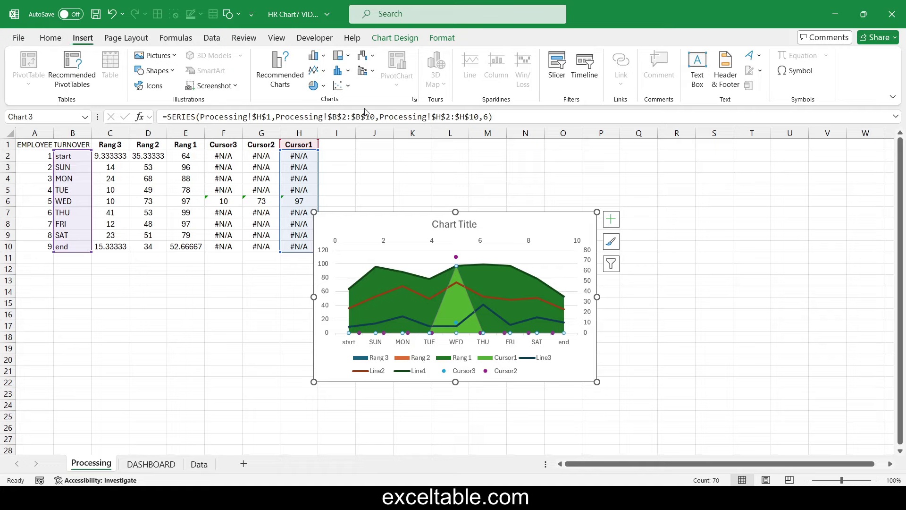
click(340, 86)
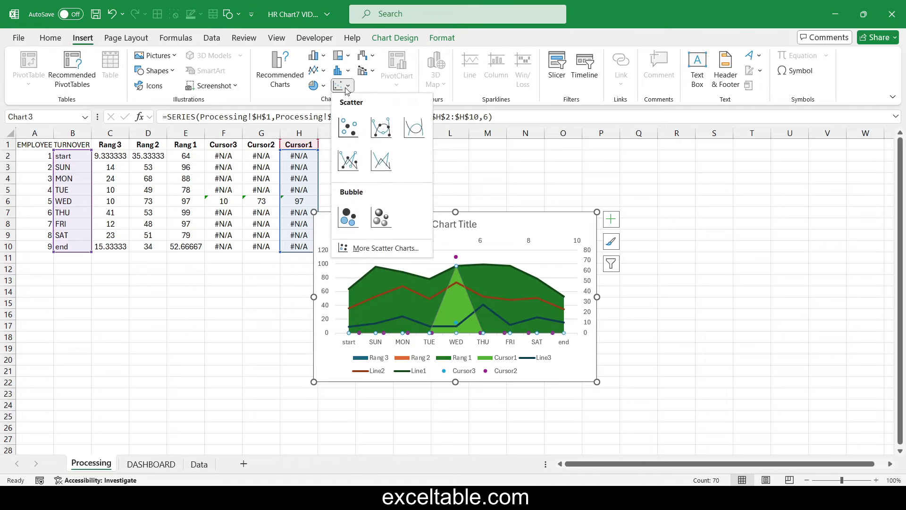
click(348, 136)
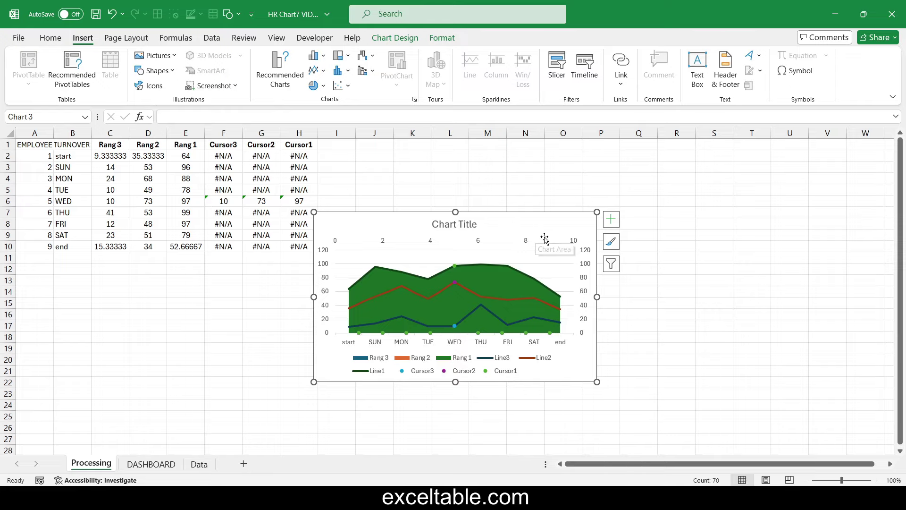
Step: In Change Chart Type, clear Secondary Axis for Cursor3, Cursor2 and Cursor1
click(392, 39)
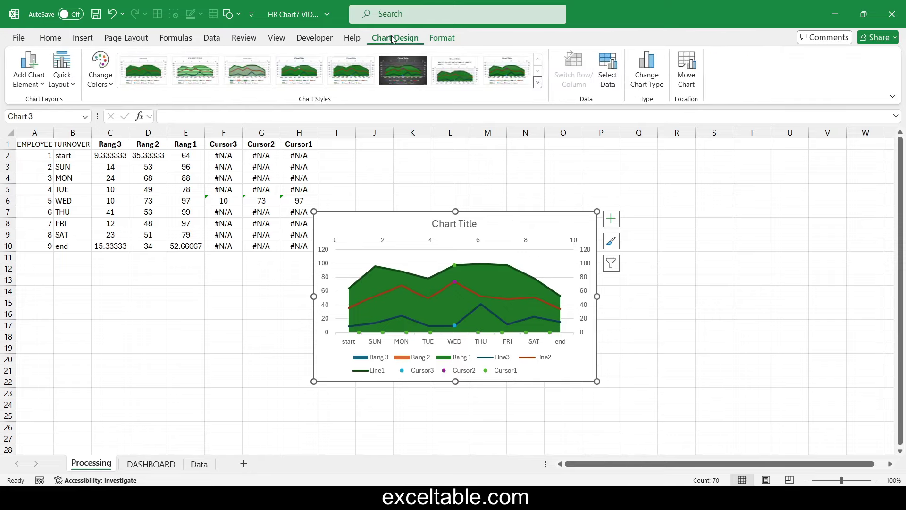
click(649, 78)
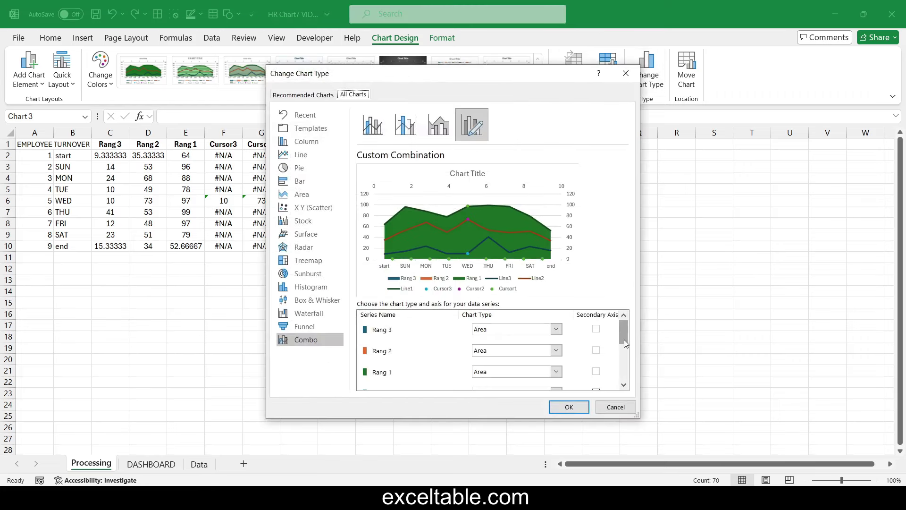
scroll(624, 331, down, 4)
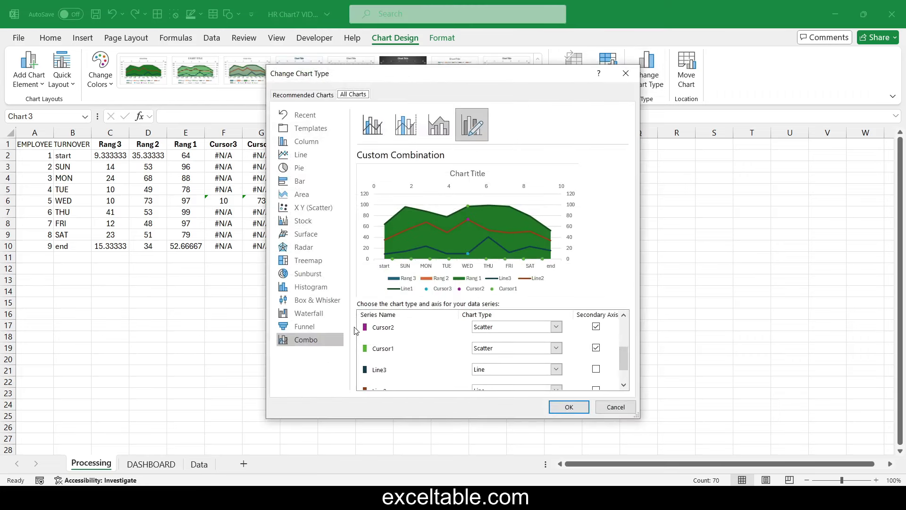
click(303, 339)
drag(622, 362, 624, 351)
click(596, 341)
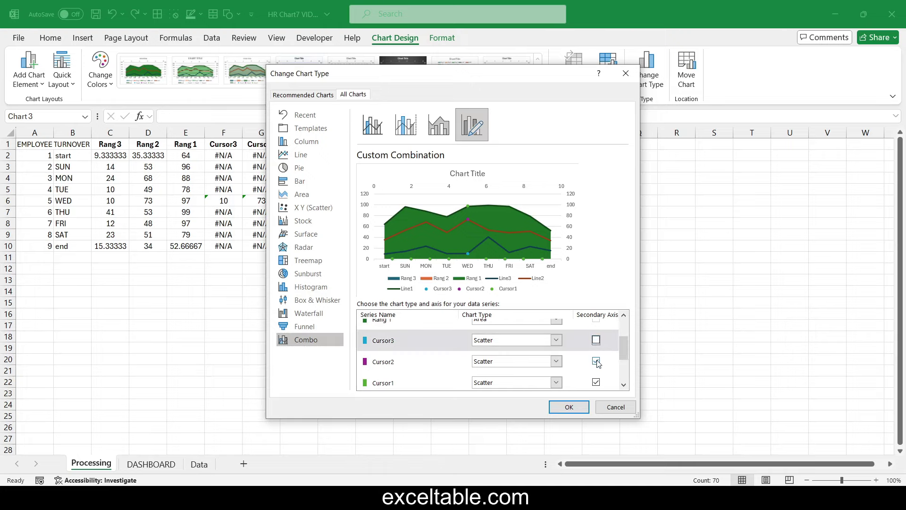
click(596, 361)
click(596, 382)
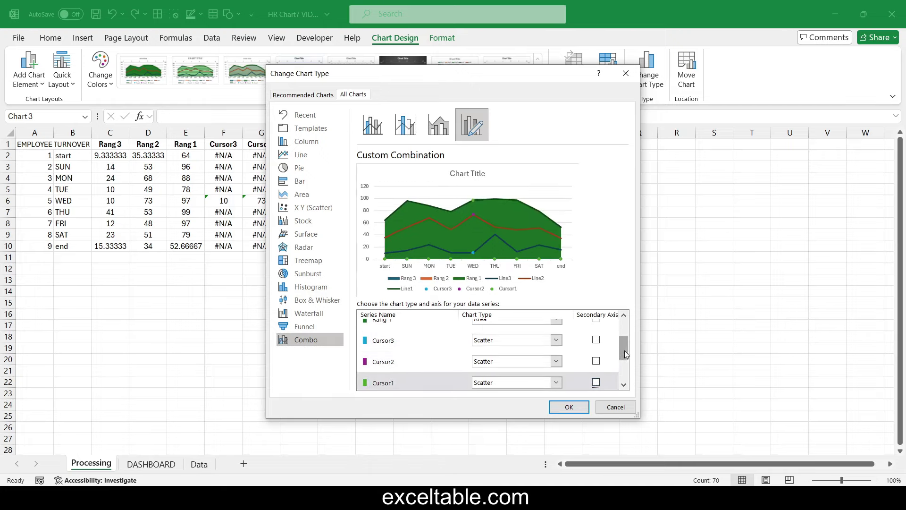
drag(624, 350, 624, 327)
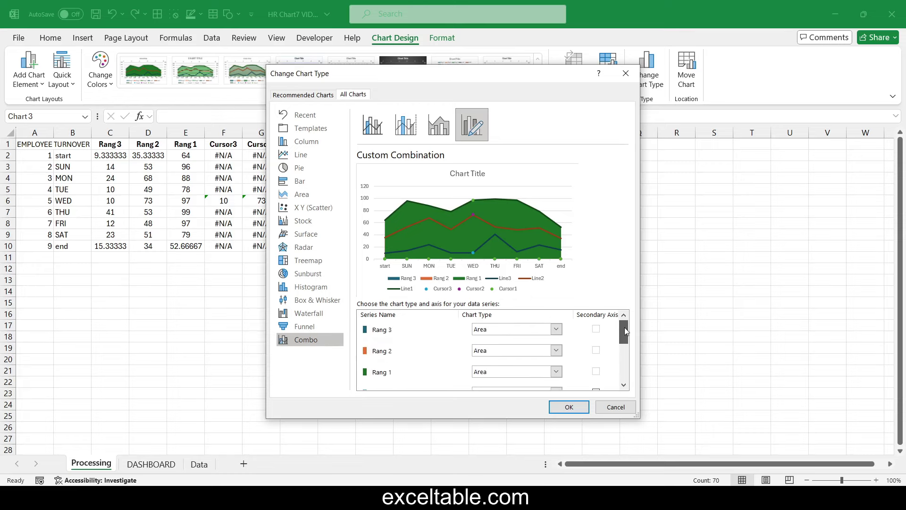
click(569, 406)
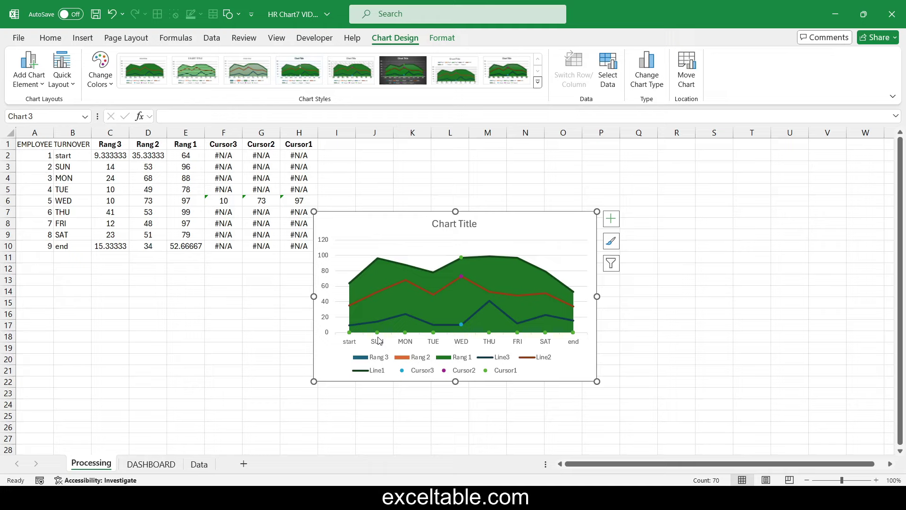
Step: In Hidden and Empty Cells, turn off 'Show #N/A as an empty cell'
click(607, 70)
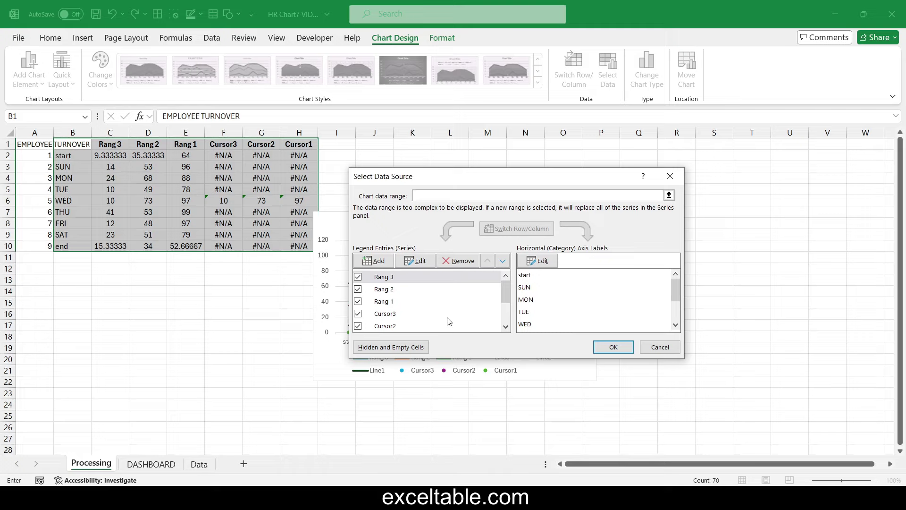
click(419, 341)
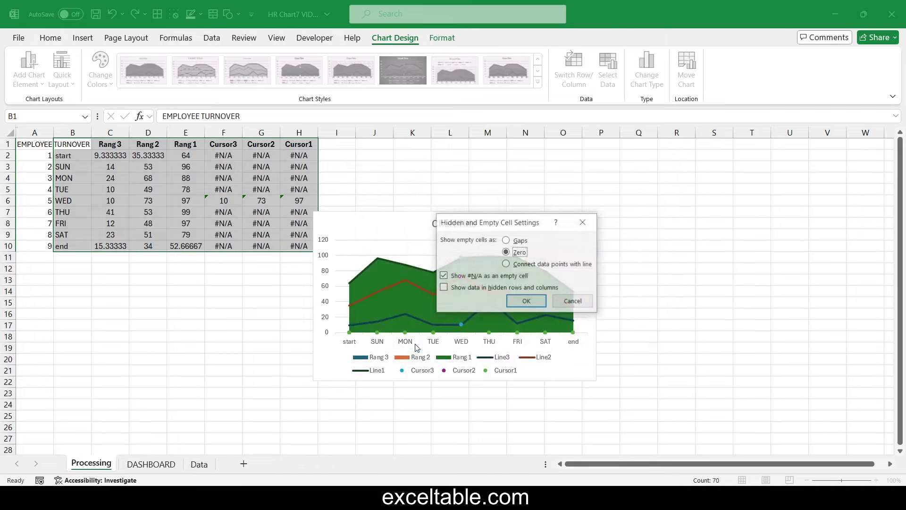
click(445, 278)
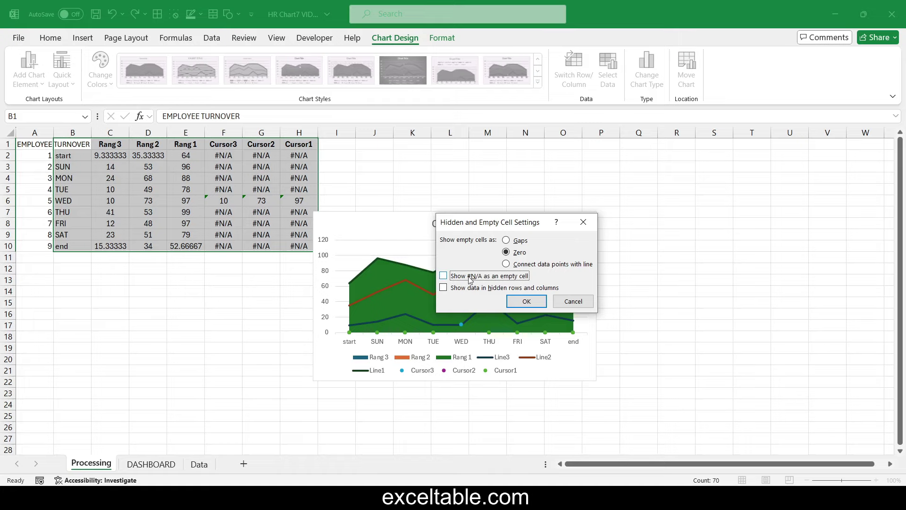
click(527, 302)
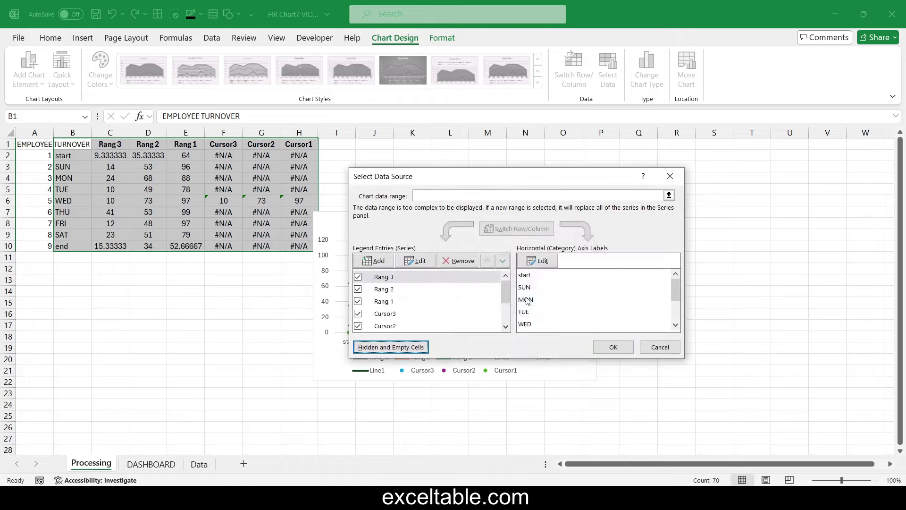
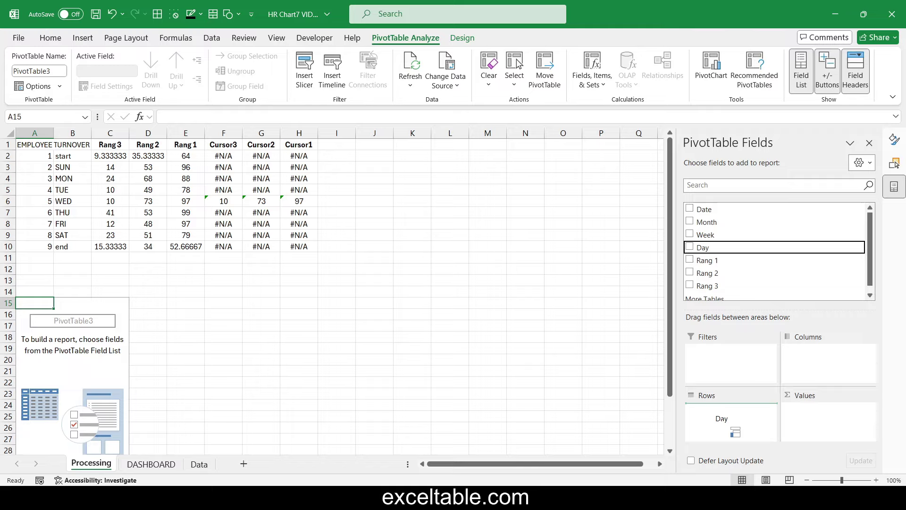
Step: Put Day in Rows and add sums of Rang 1, Rang 2 and Rang 3 (totals 32495, 23735, 10261)
drag(733, 429, 731, 424)
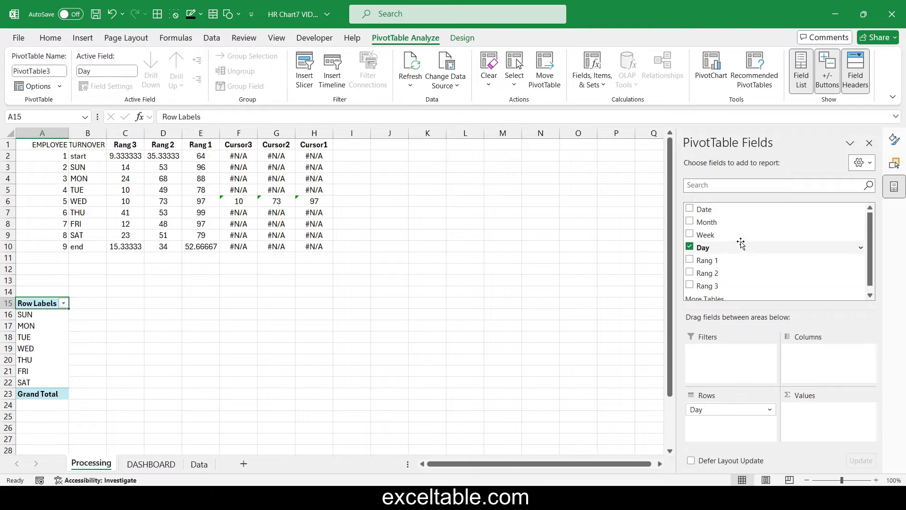
click(690, 261)
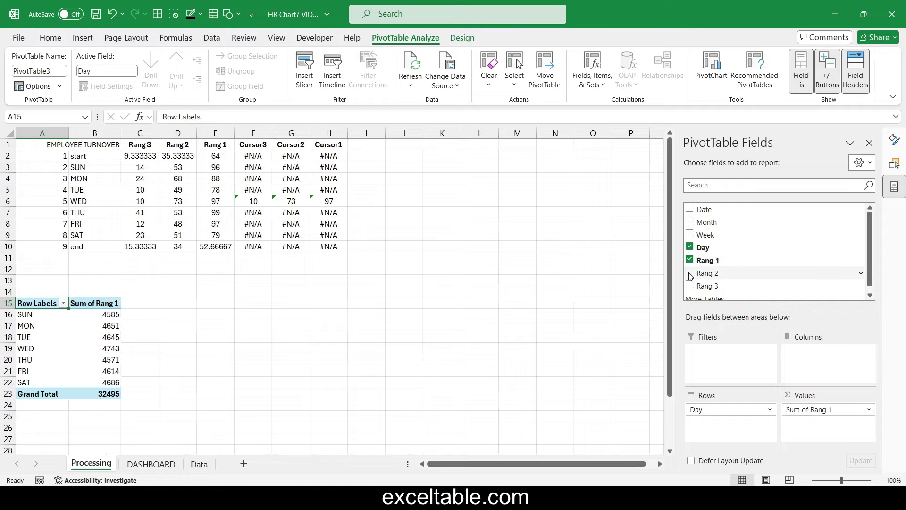
click(689, 273)
click(690, 285)
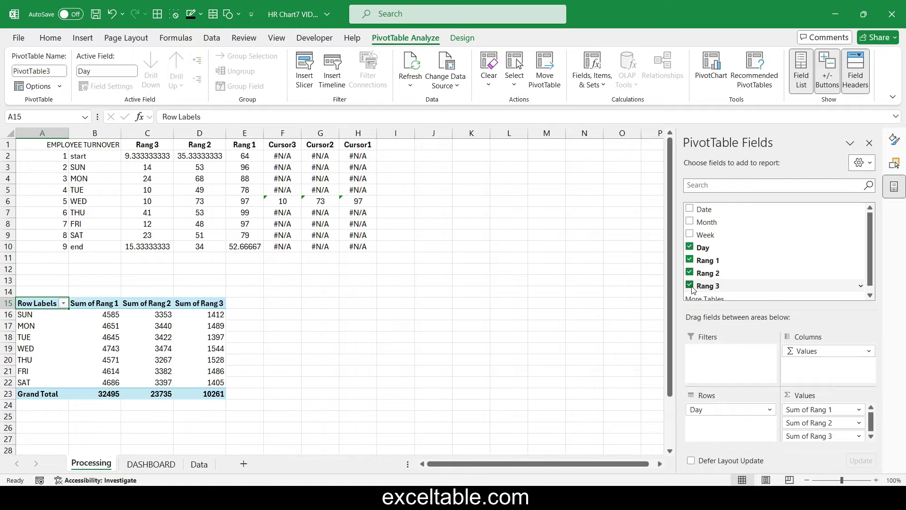
scroll(106, 334, down, 2)
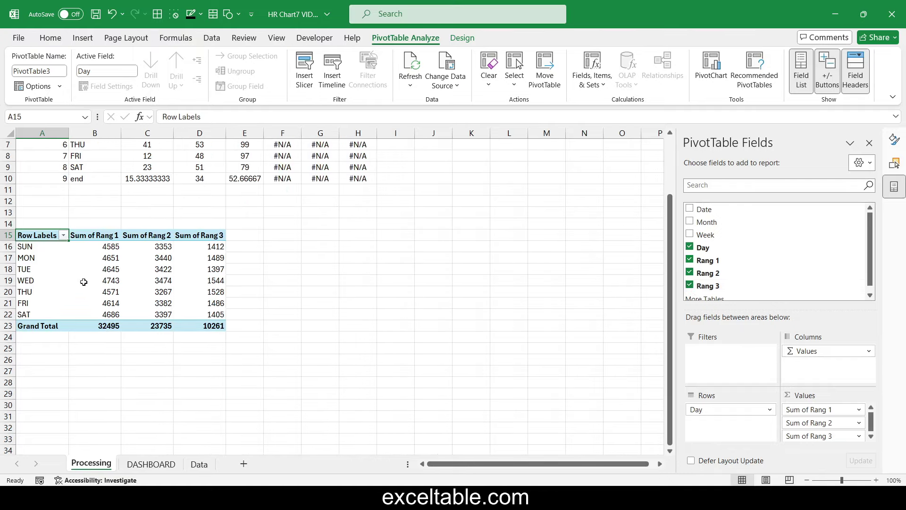
Step: Copy the day pivot table A15:D23 and paste the duplicate at cell A27
drag(36, 235, 195, 325)
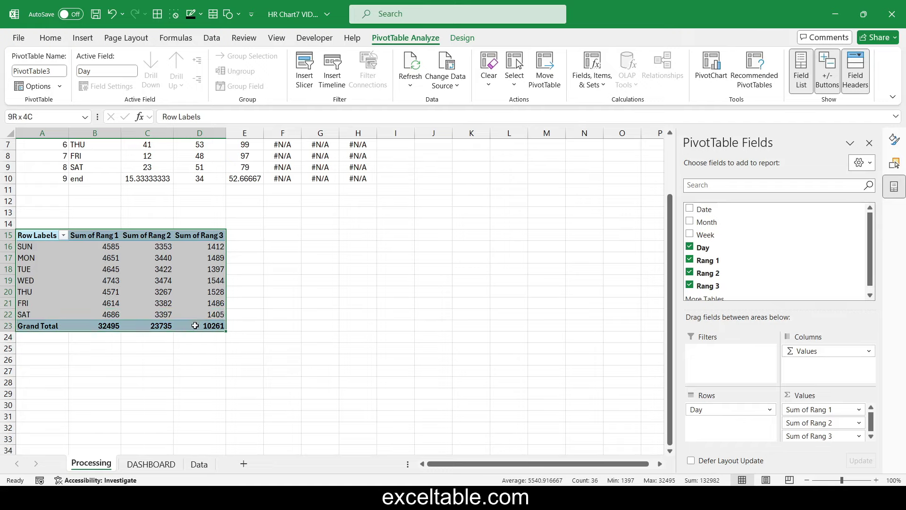
right_click(195, 326)
click(250, 354)
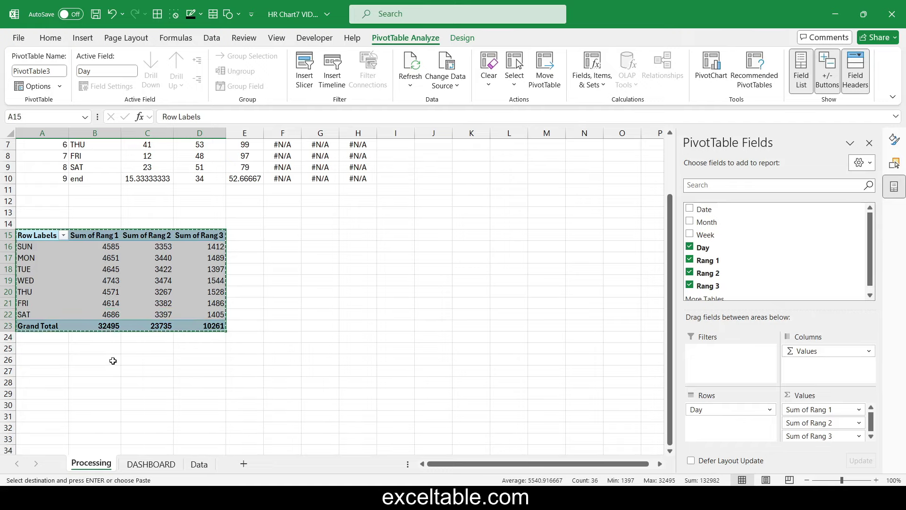
click(41, 381)
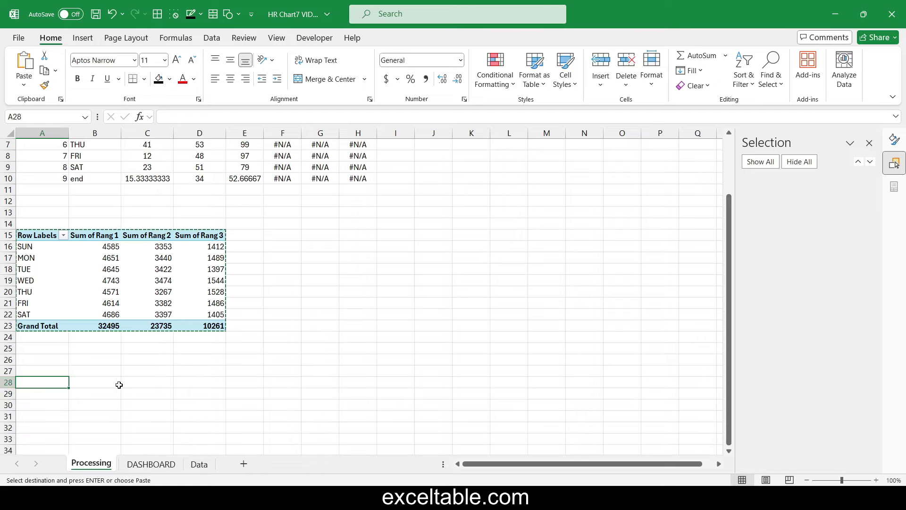
click(46, 372)
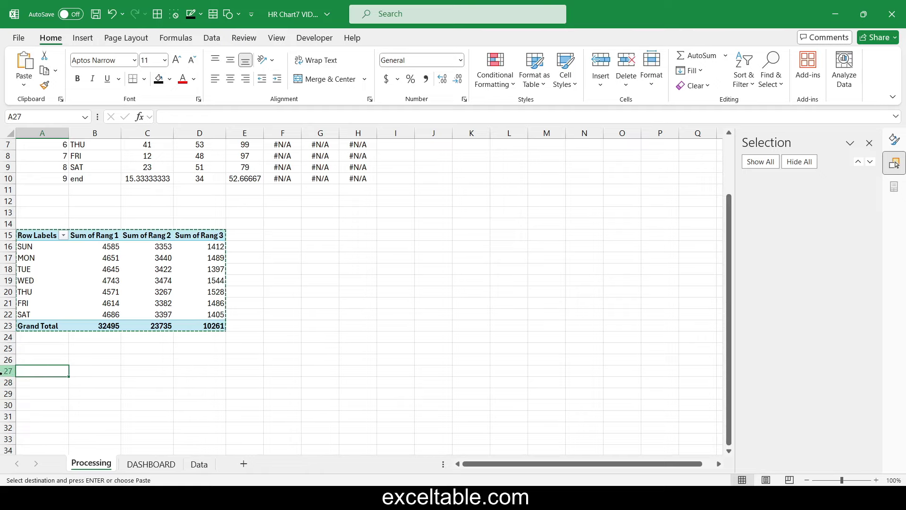
key(ctrl+v)
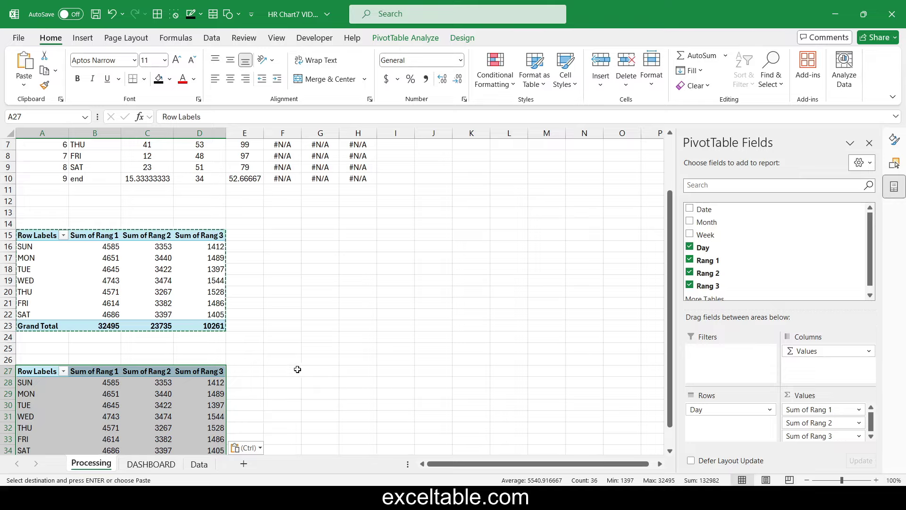
scroll(315, 355, down, 2)
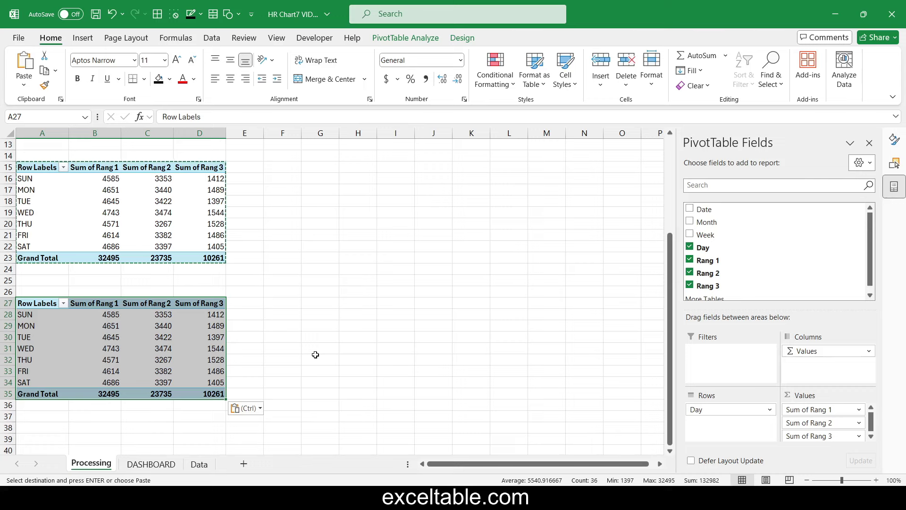
scroll(315, 354, up, 2)
key(ctrl+v)
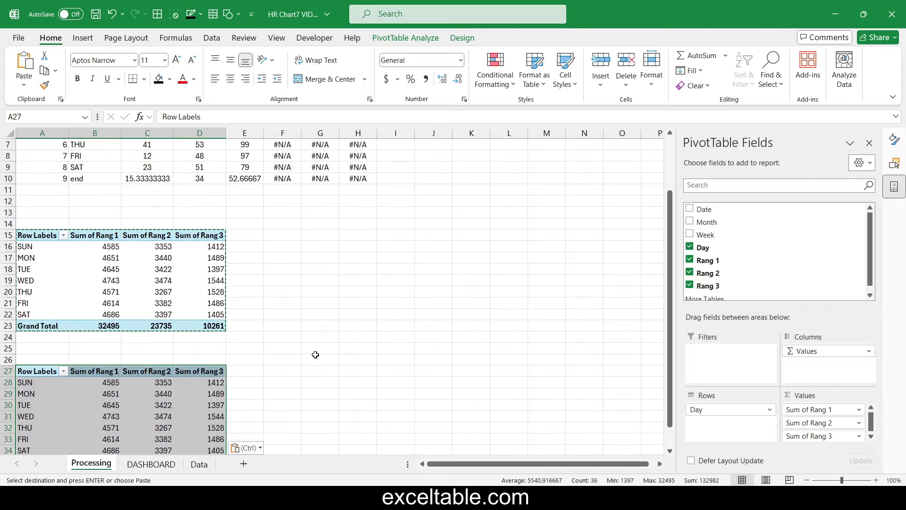
click(127, 392)
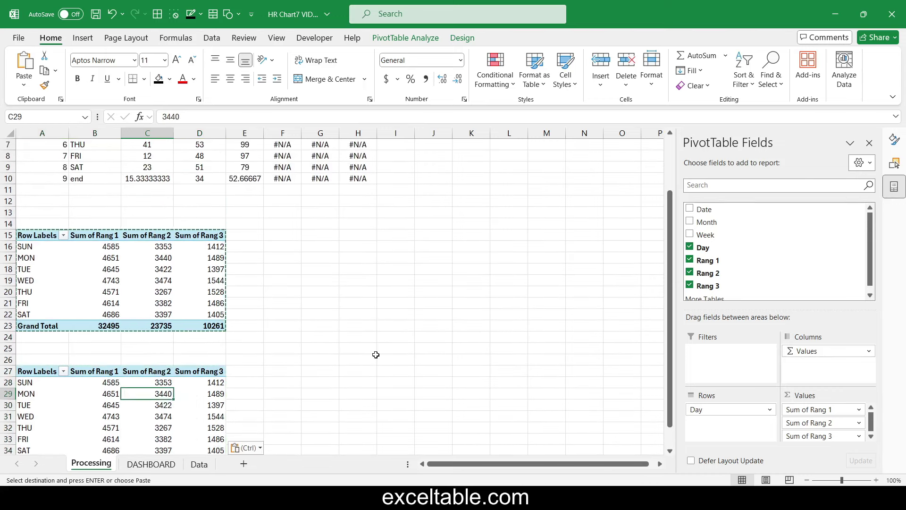
scroll(376, 354, up, 1)
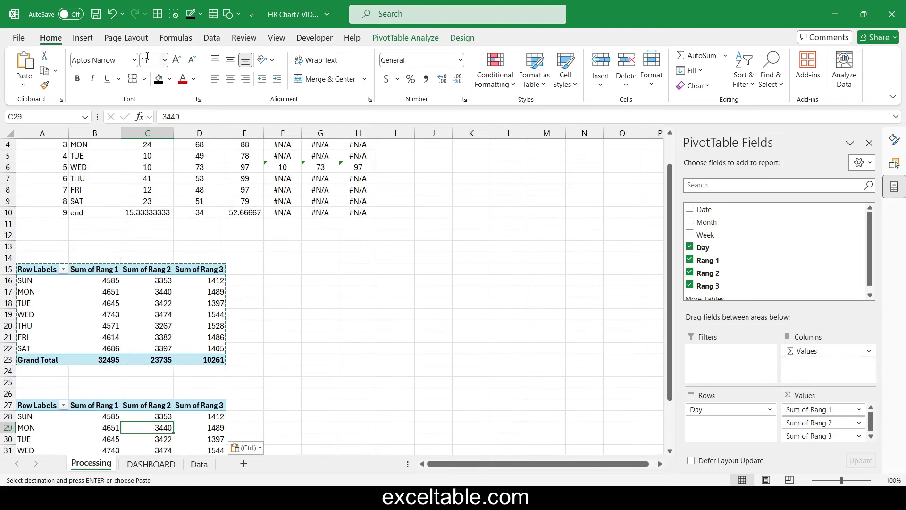
click(84, 42)
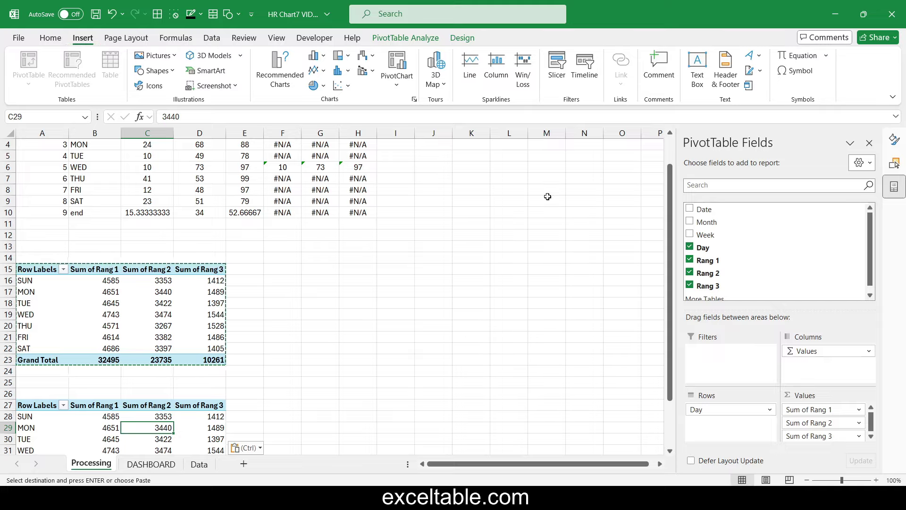
Step: Insert slicers for the Month, Week and Day fields of the pivot table
click(557, 71)
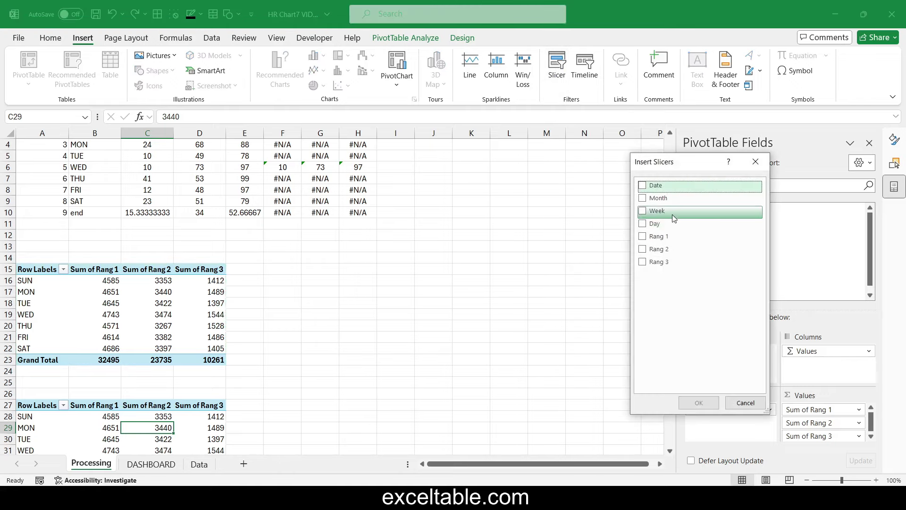
click(641, 199)
click(642, 211)
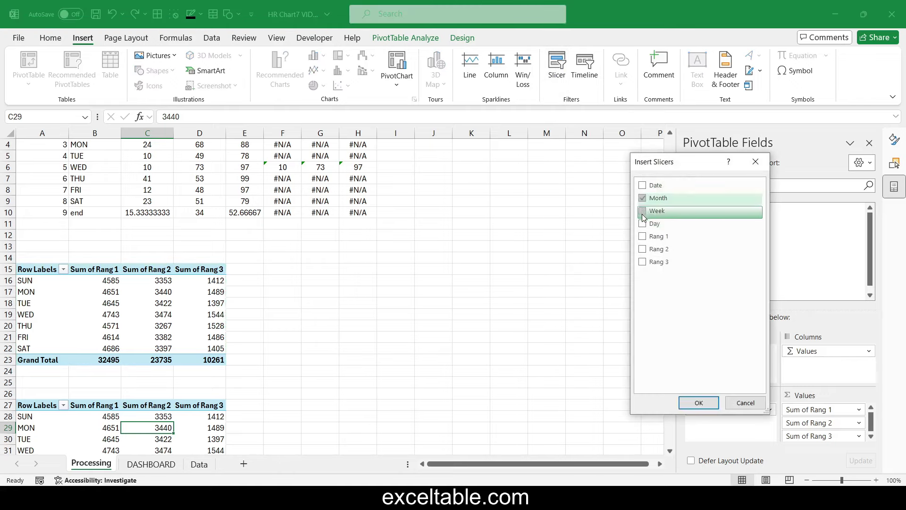
click(642, 224)
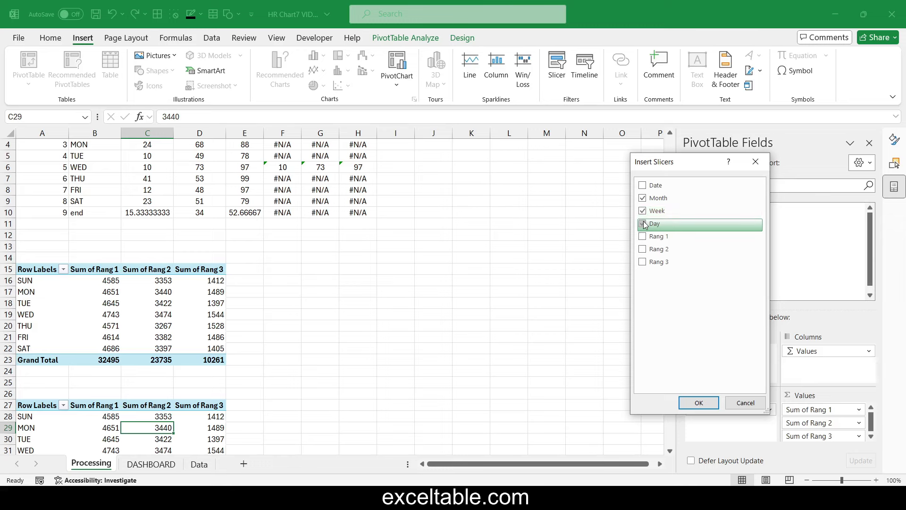
click(694, 402)
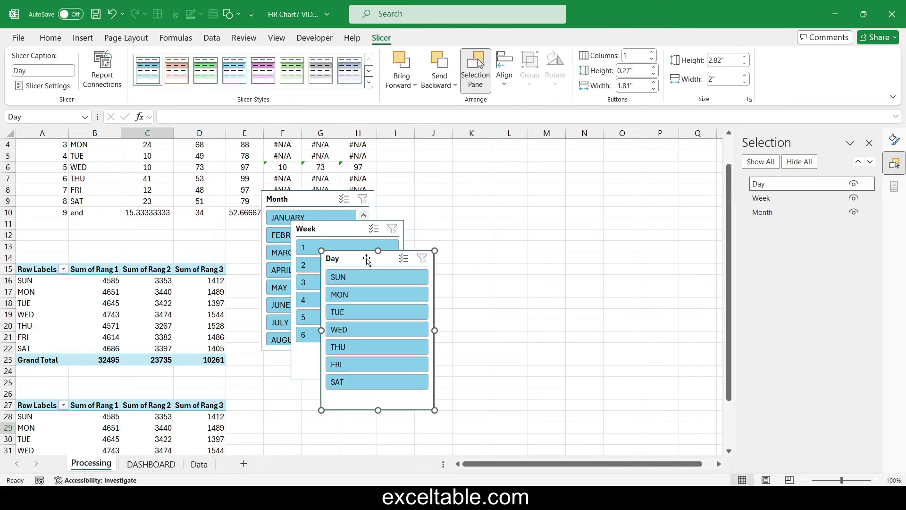
Step: Move the Day slicer right and switch its report connection from PivotTable4 to PivotTable3
drag(349, 259, 542, 259)
click(542, 258)
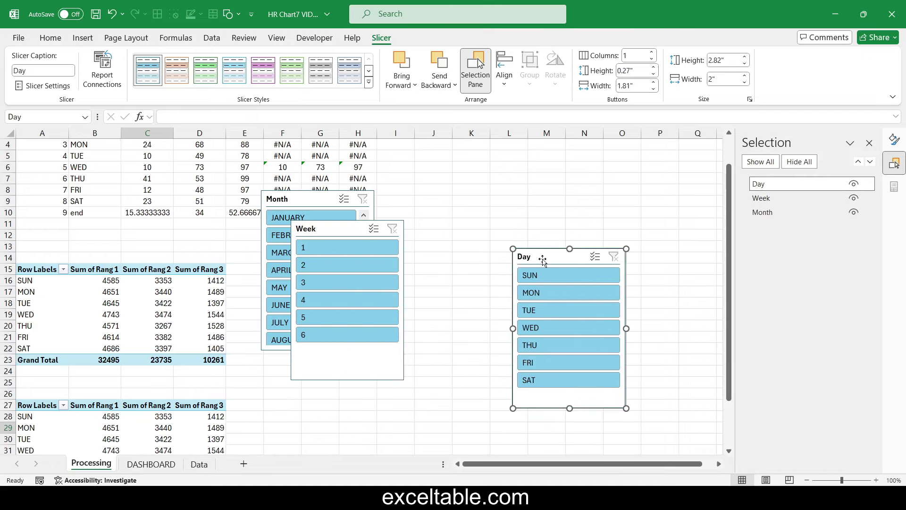
click(102, 68)
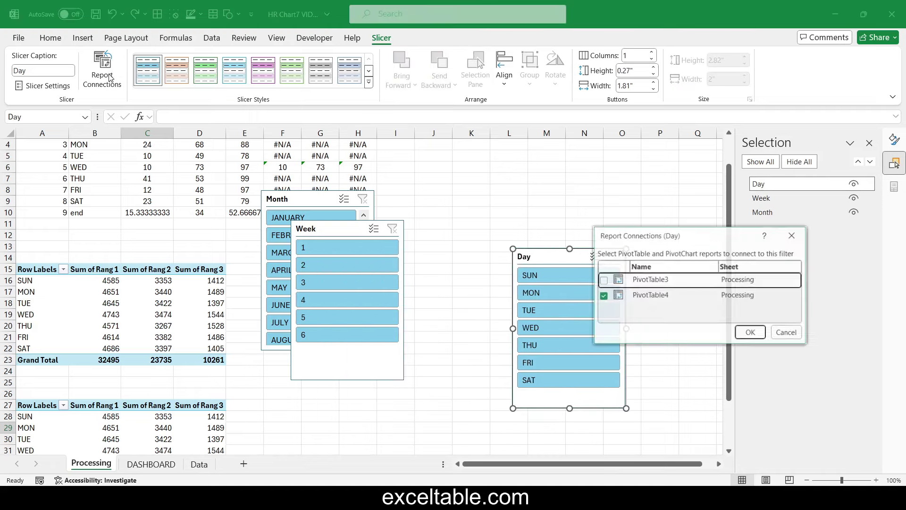
click(603, 296)
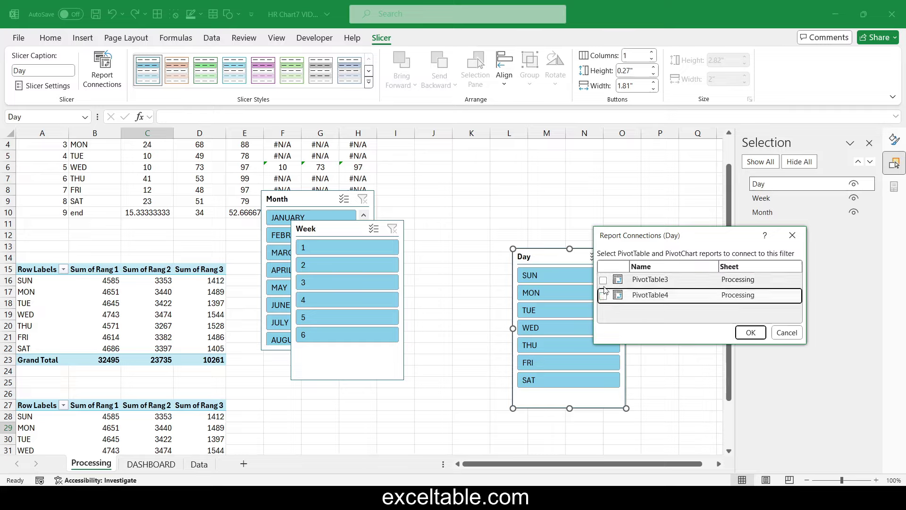
click(603, 281)
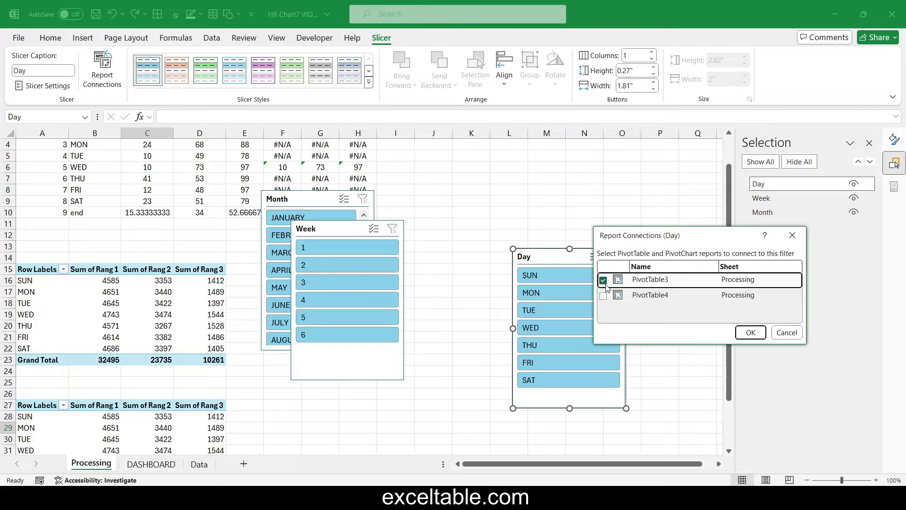
click(749, 331)
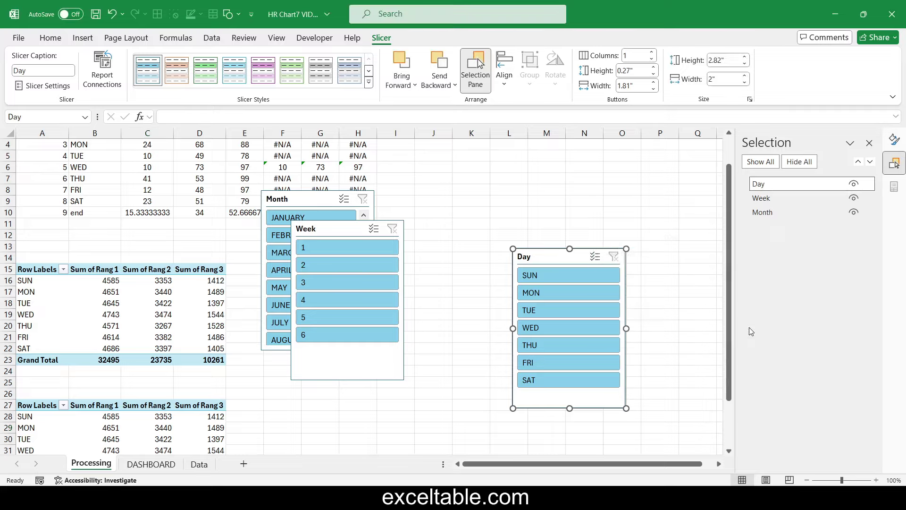
Step: Check the Week and Month slicer connections, leaving both on PivotTable4
click(359, 229)
click(116, 75)
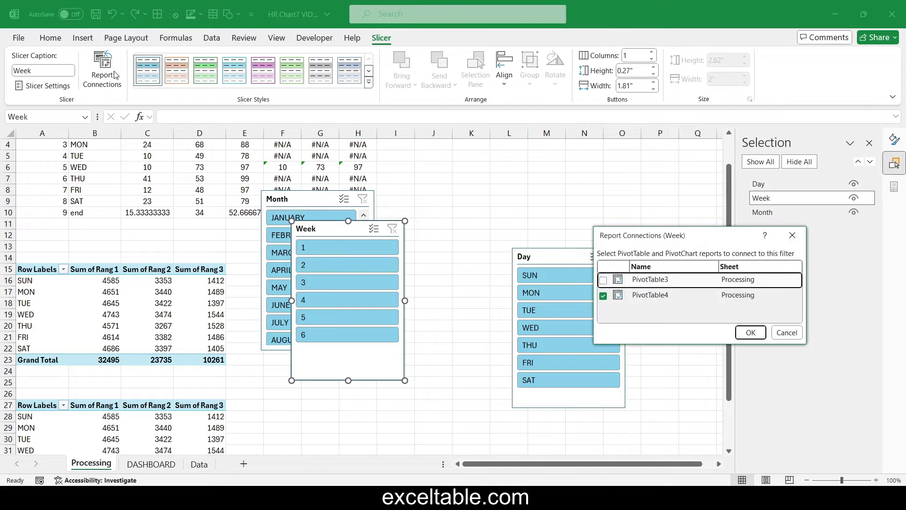
click(792, 235)
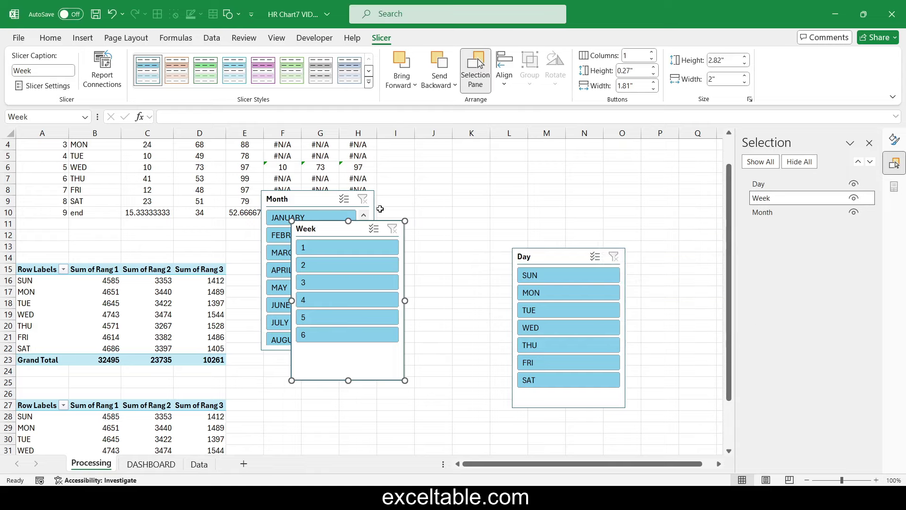
click(309, 199)
click(102, 71)
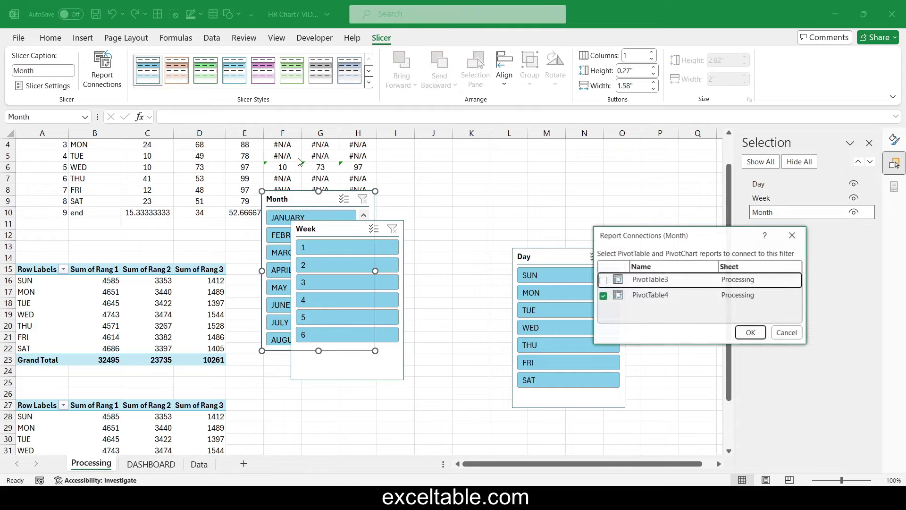
click(750, 333)
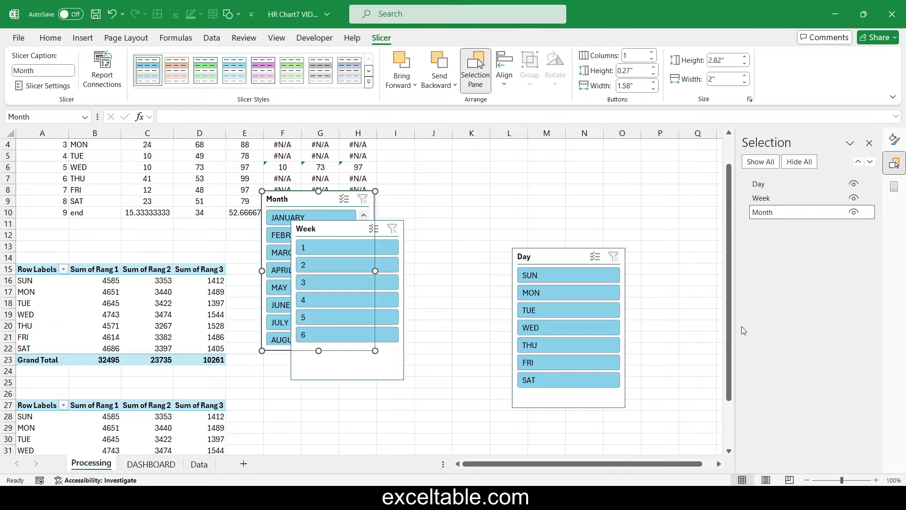
click(474, 279)
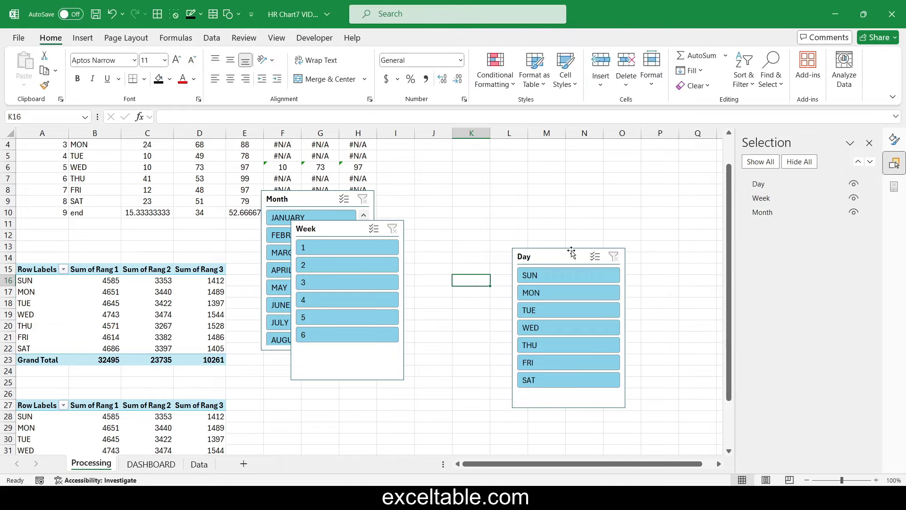
Step: Shift the Day slicer slightly, filter to MON, then reselect all days SUN–SAT
click(554, 257)
drag(554, 256, 519, 240)
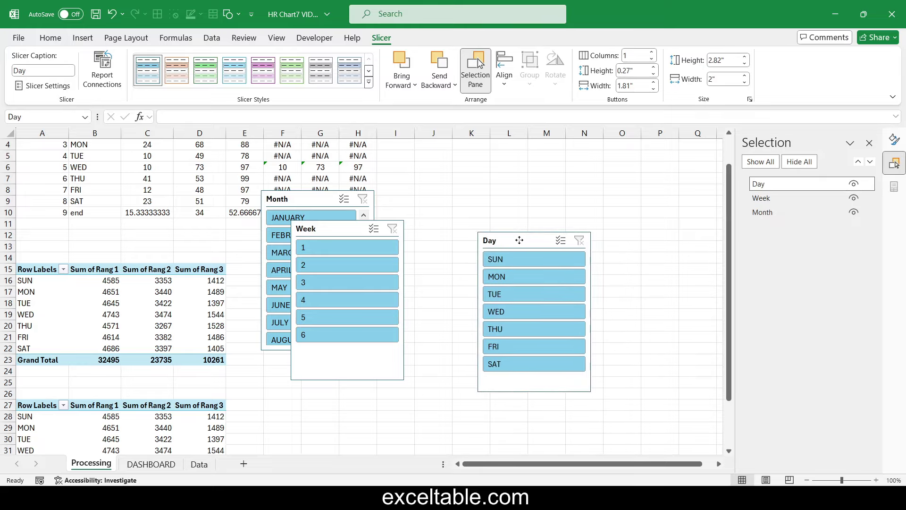
click(531, 277)
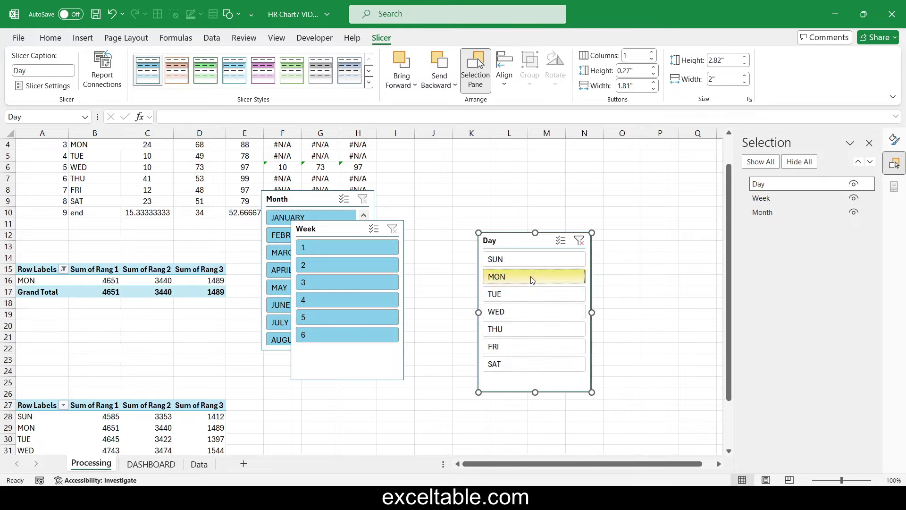
drag(536, 259, 535, 363)
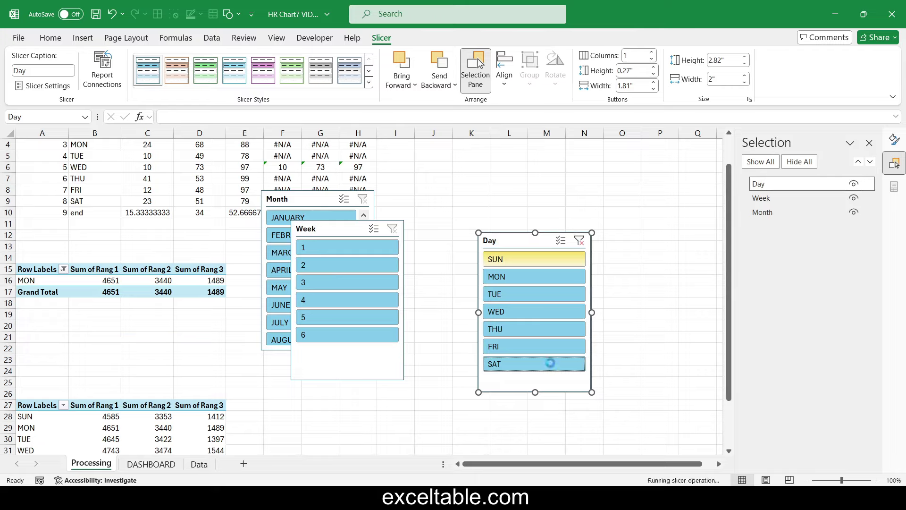
Step: Filter the lower pivot table to week 3, then week 2, restore all weeks, then filter to MAY
click(346, 284)
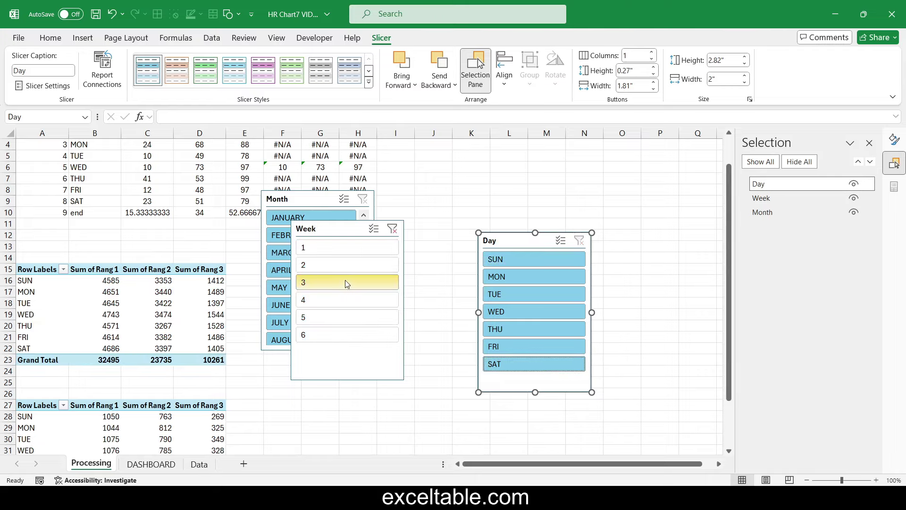
click(346, 265)
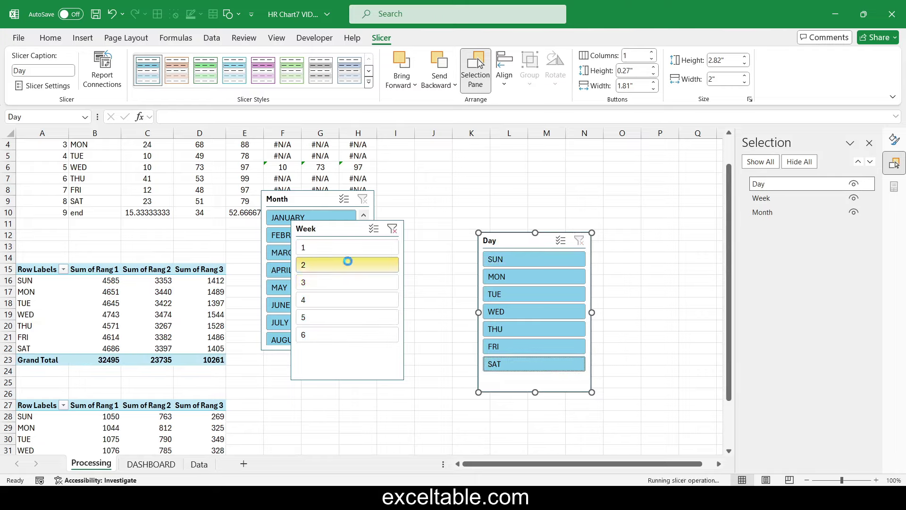
click(446, 318)
scroll(448, 320, down, 3)
scroll(451, 323, up, 2)
scroll(453, 327, down, 1)
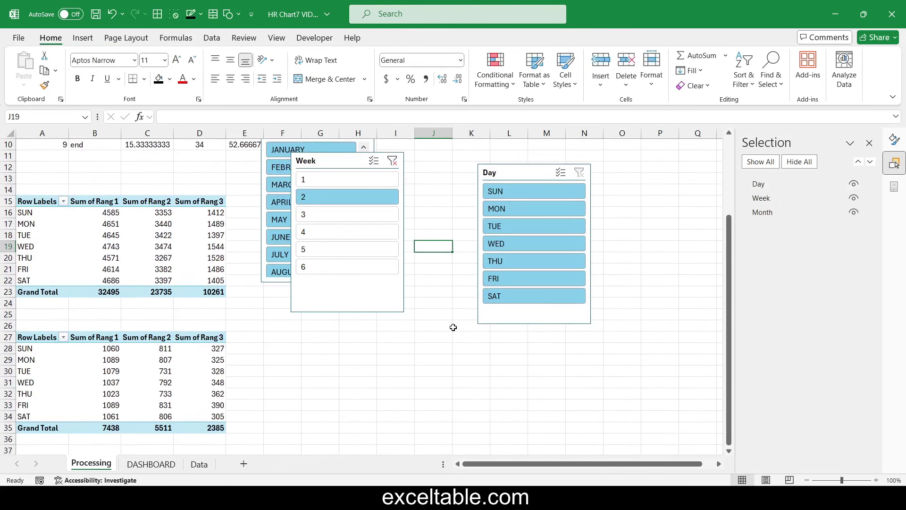
drag(346, 182, 358, 280)
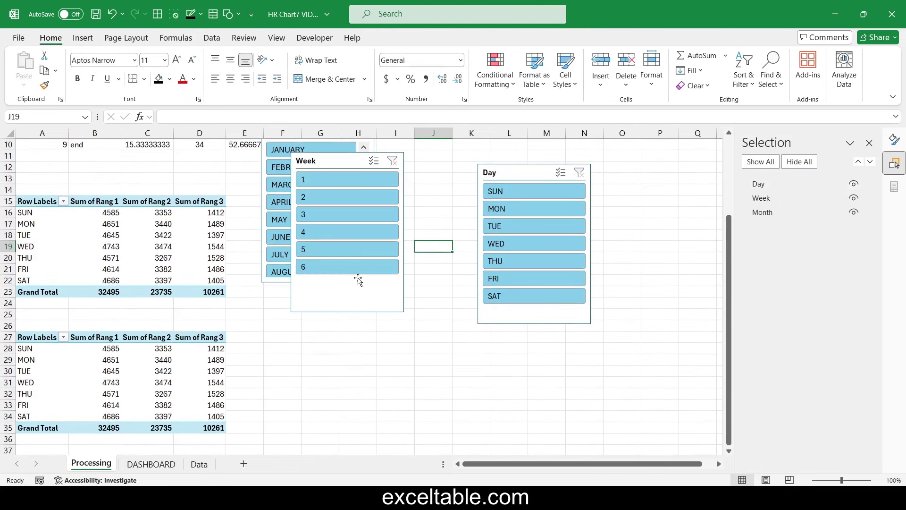
click(278, 221)
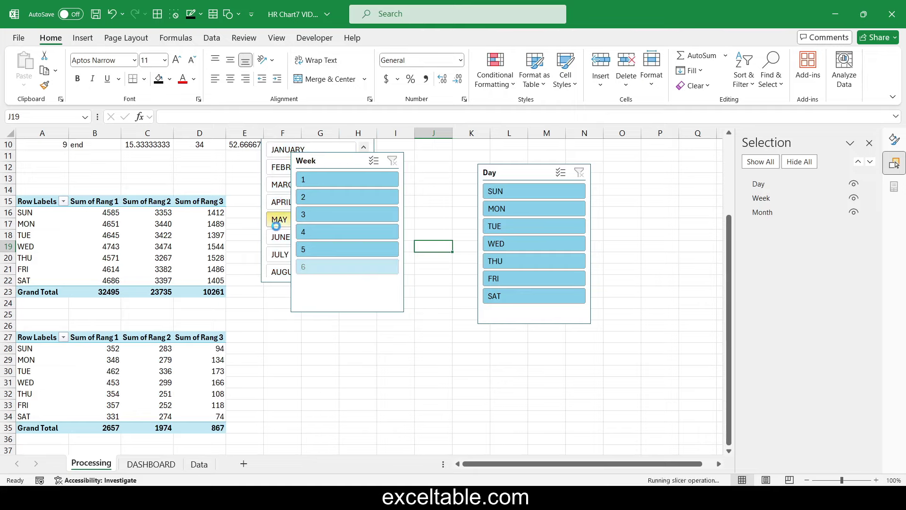
scroll(307, 210, up, 1)
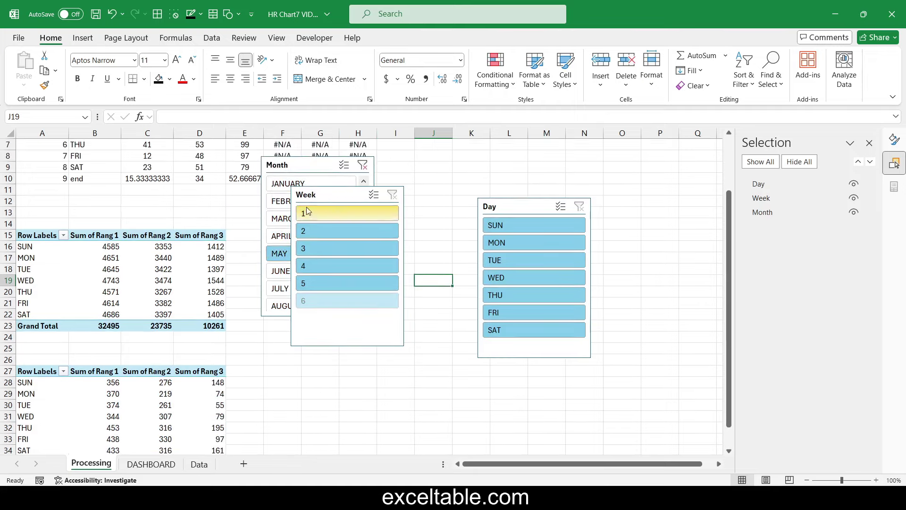
Step: Clear the MAY month filter and line up the Month, Week and Day slicers in a row
drag(321, 196, 387, 228)
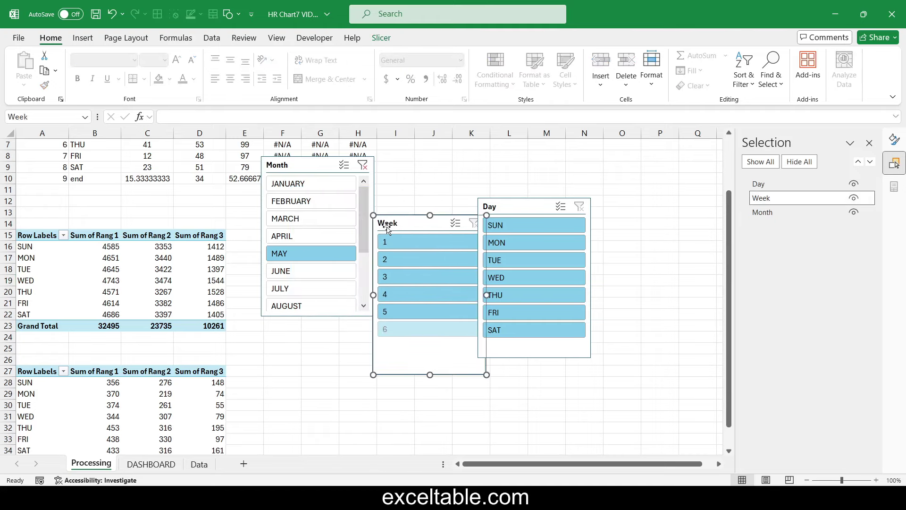
click(362, 165)
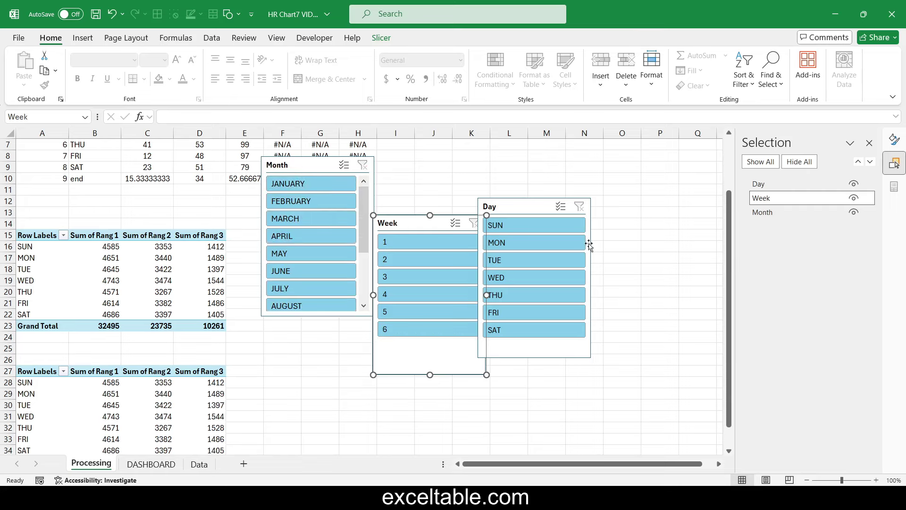
drag(522, 208, 571, 228)
drag(425, 226, 450, 230)
drag(312, 164, 315, 249)
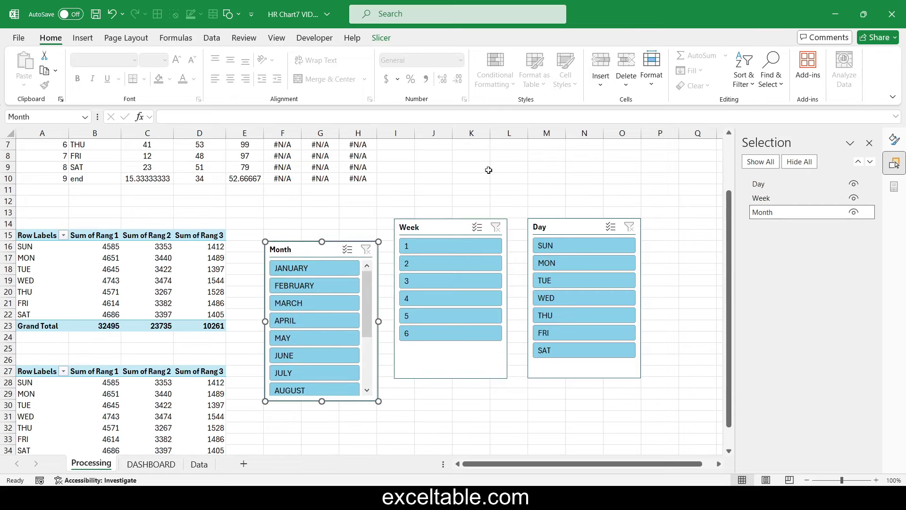
click(548, 167)
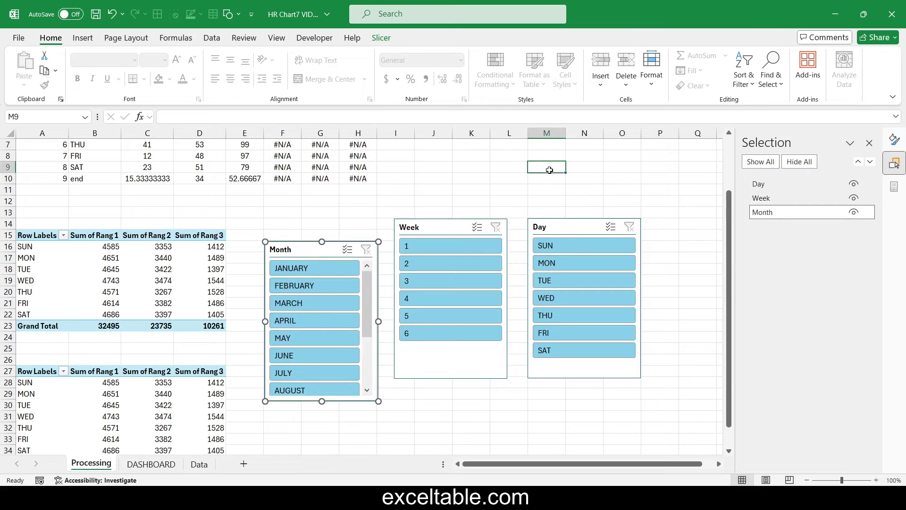
Step: Duplicate the first slicer style and give its Whole Slicer a black fill with no borders
right_click(570, 226)
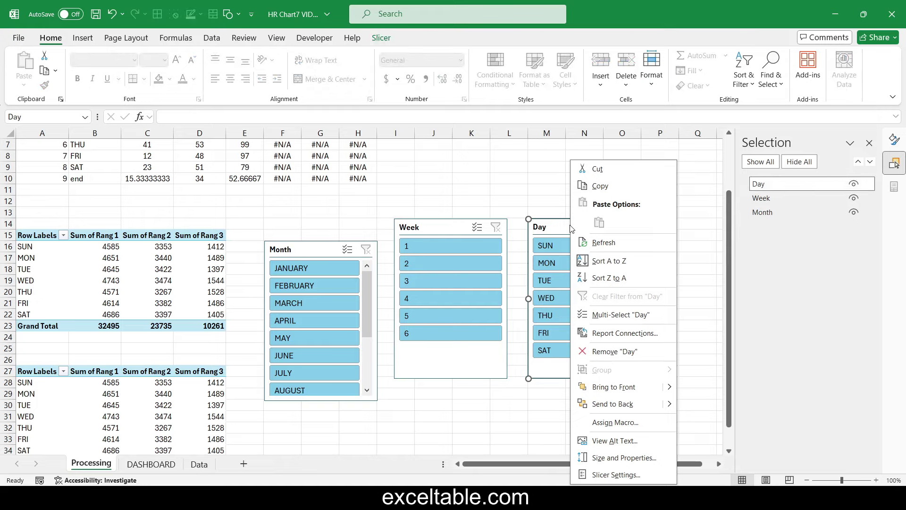
click(381, 38)
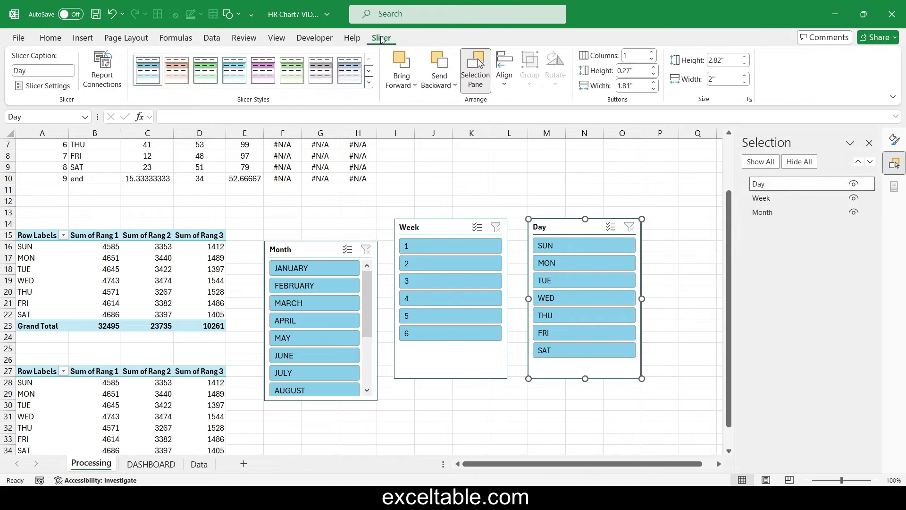
right_click(152, 68)
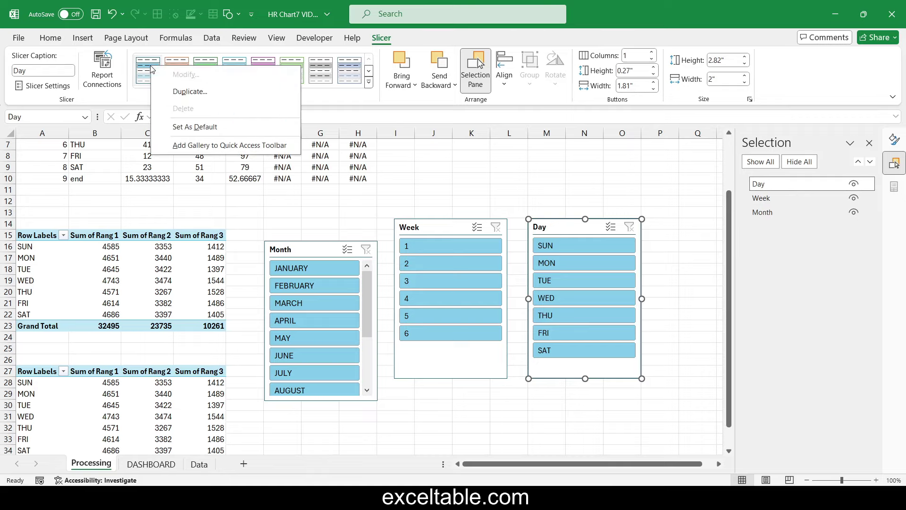
click(189, 92)
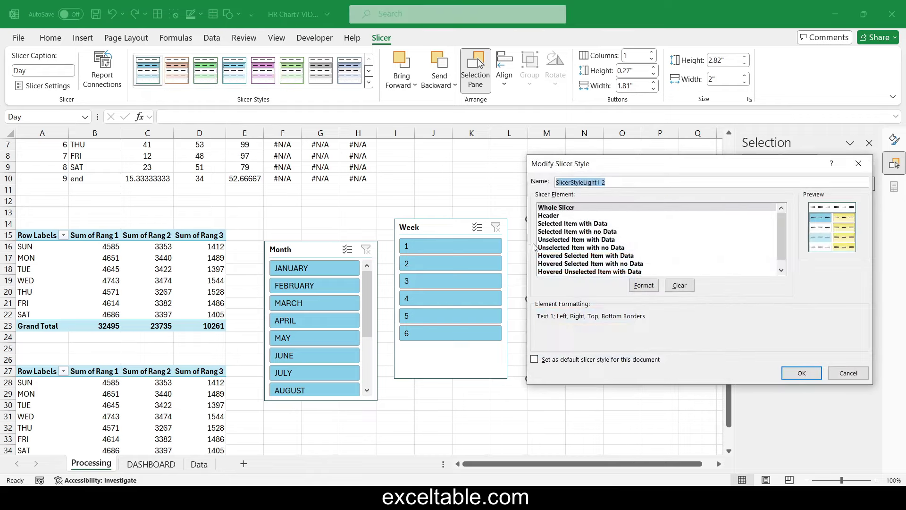
click(645, 286)
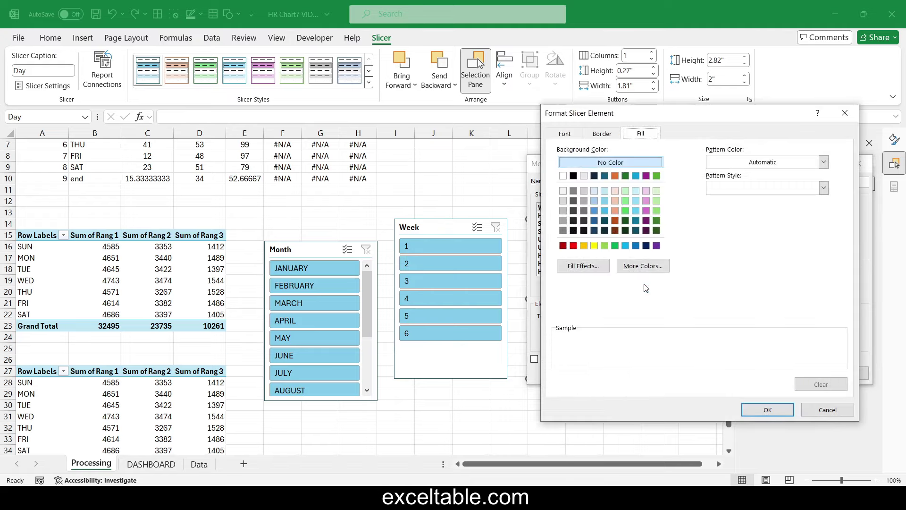
click(573, 175)
click(603, 134)
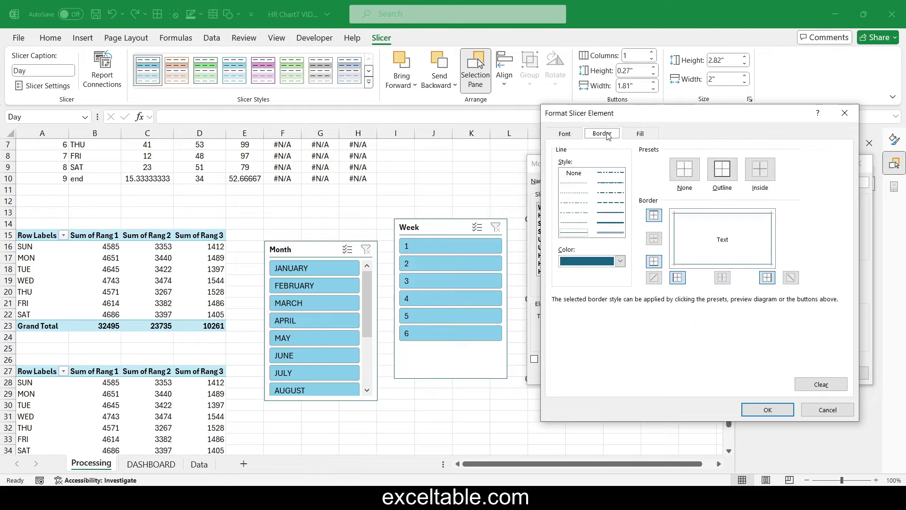
click(690, 172)
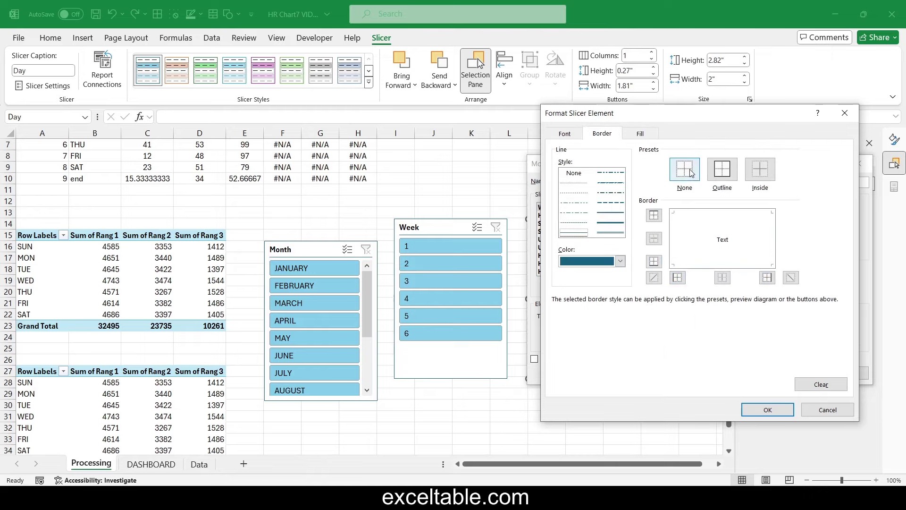
click(760, 410)
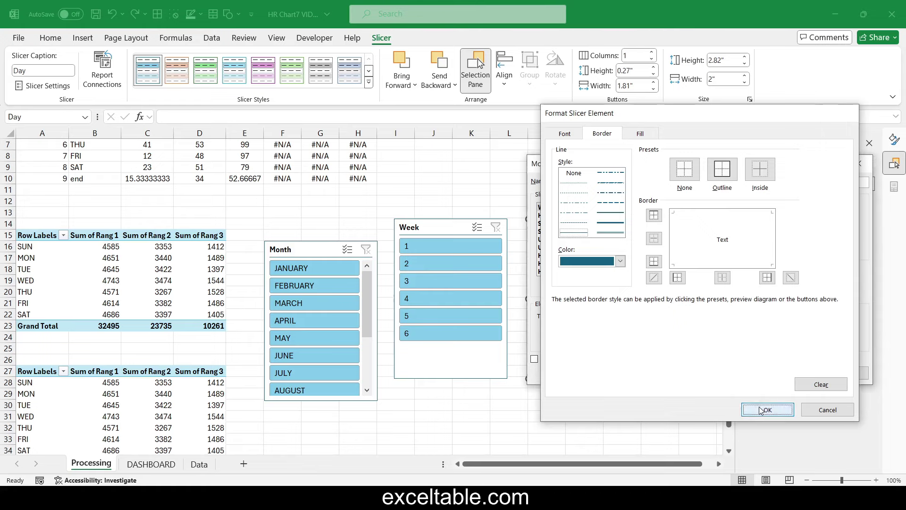
Step: Format the Header element with light-blue text, no borders and a black fill
click(558, 225)
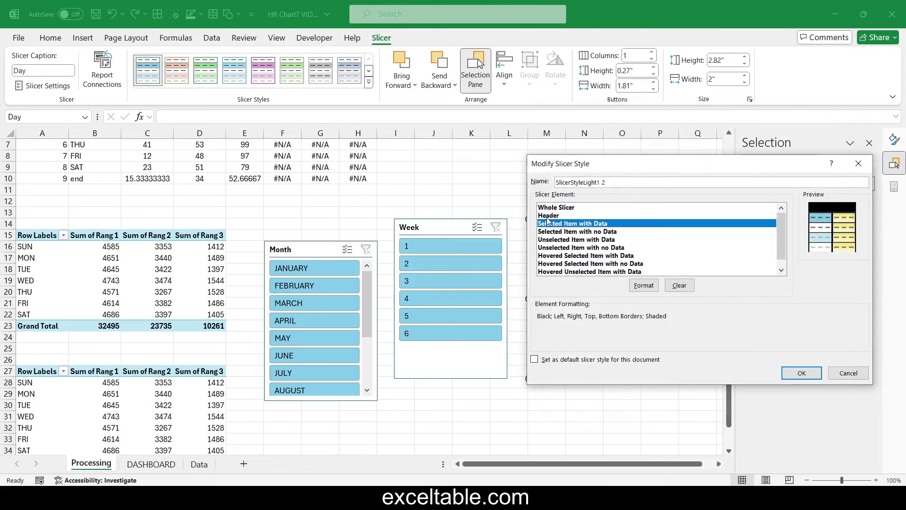
click(549, 216)
click(646, 285)
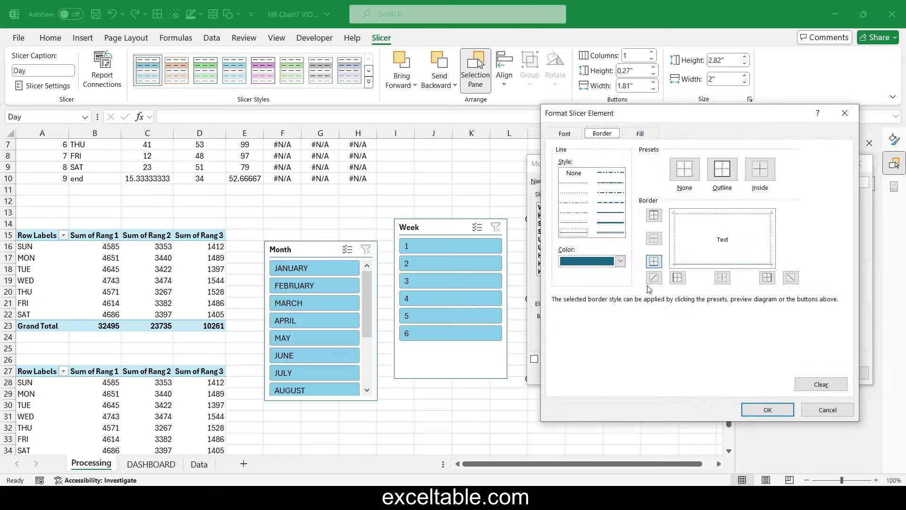
click(564, 134)
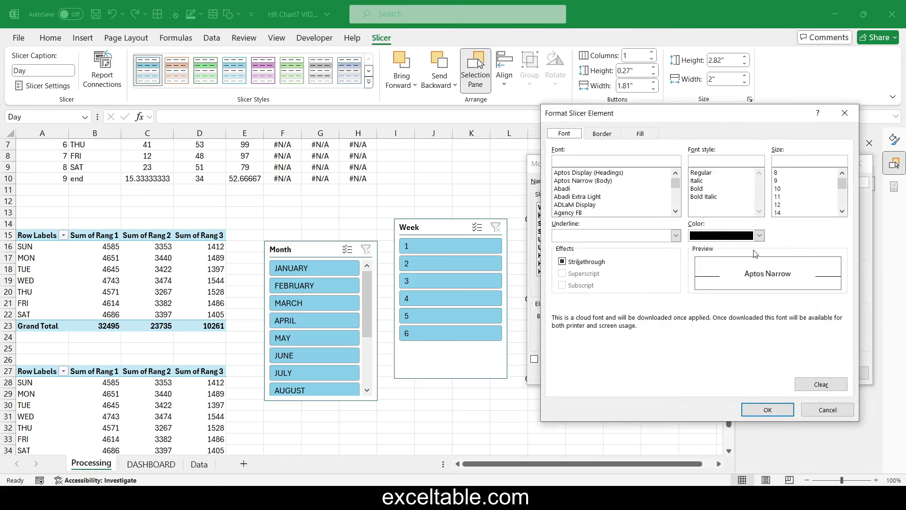
click(759, 235)
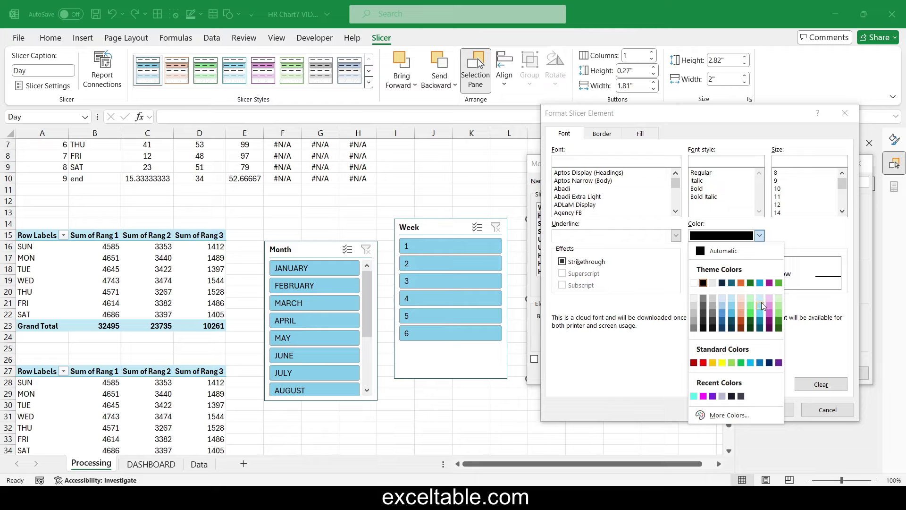
click(760, 307)
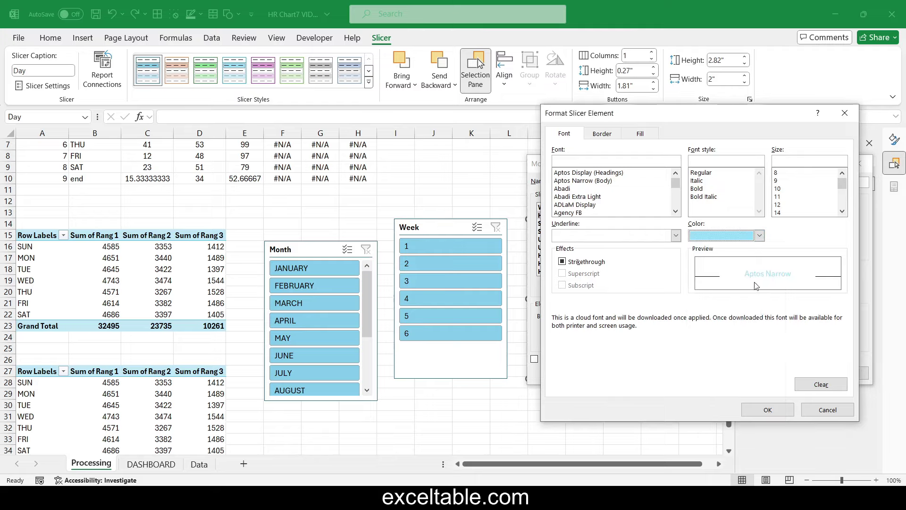
click(602, 136)
click(691, 170)
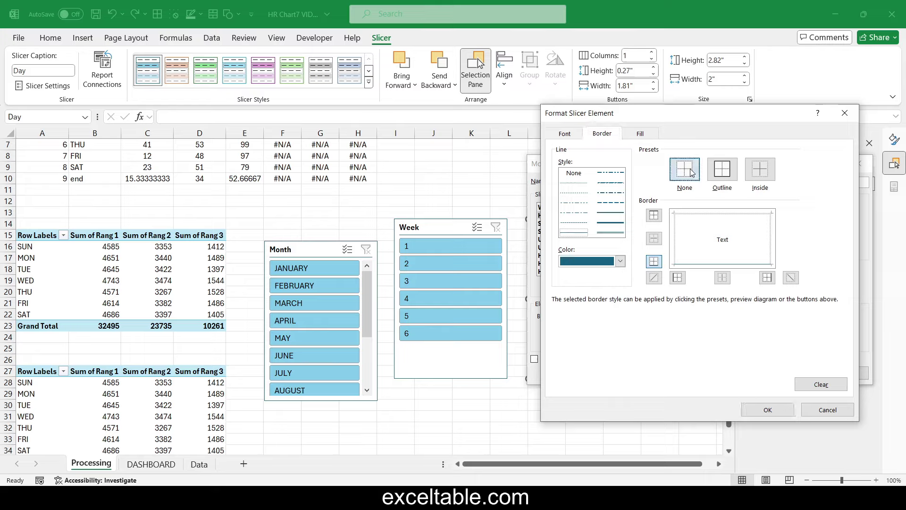
click(640, 134)
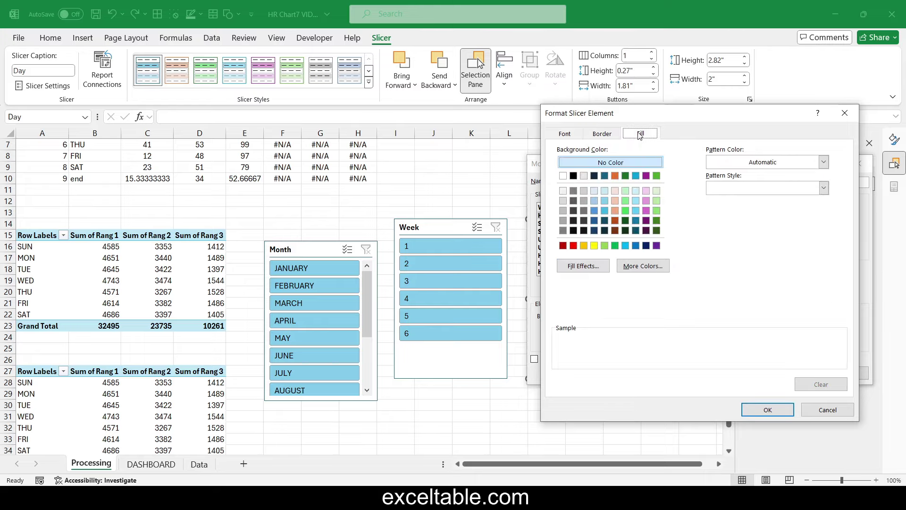
click(573, 176)
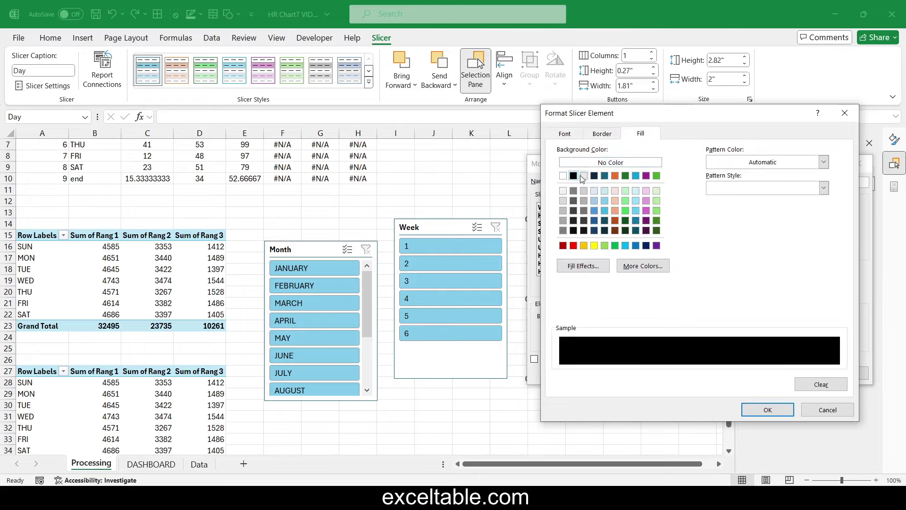
click(767, 409)
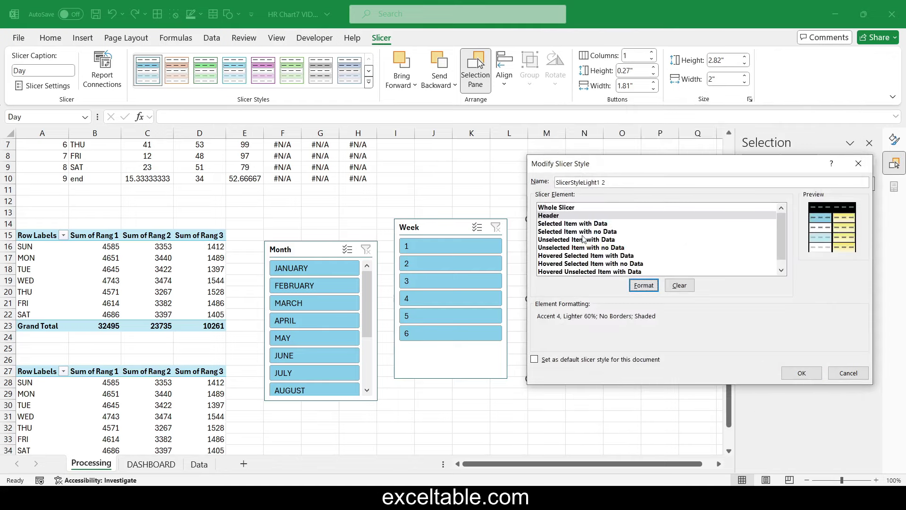
click(558, 224)
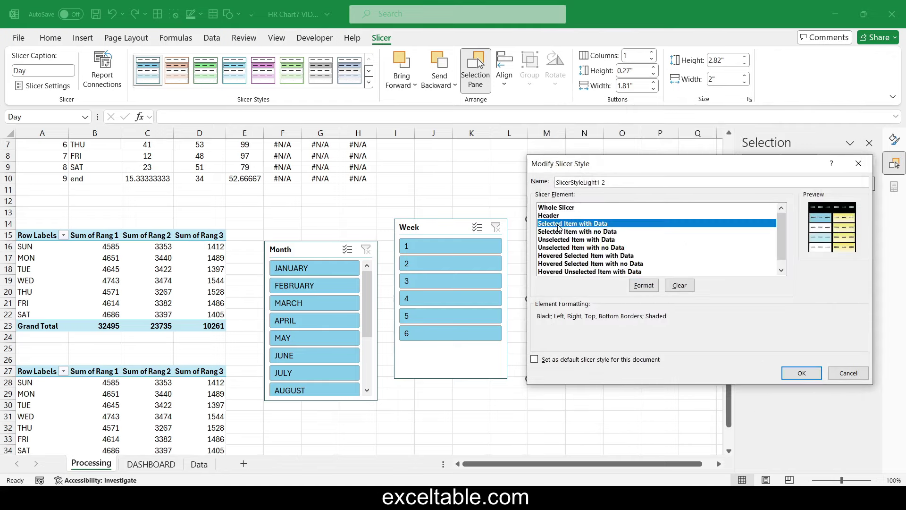
Step: Set the Selected Item with Data font colour to light blue
click(643, 285)
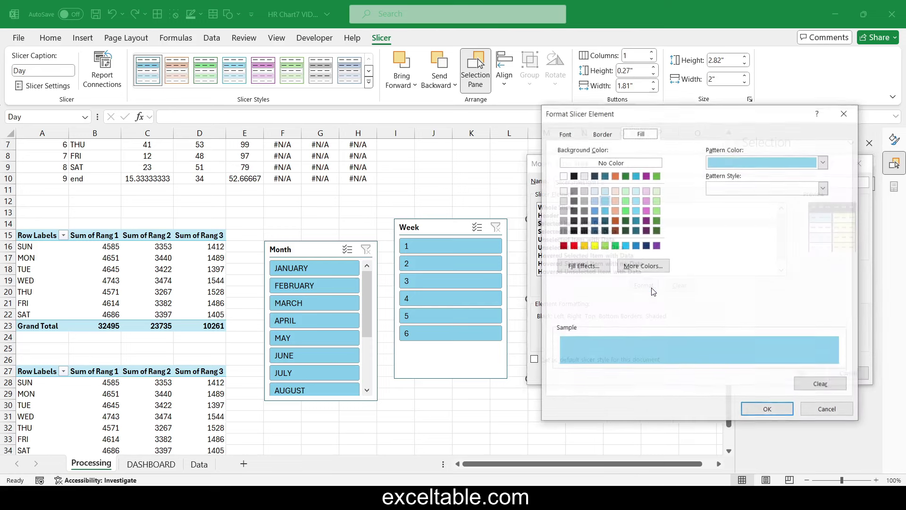
click(601, 134)
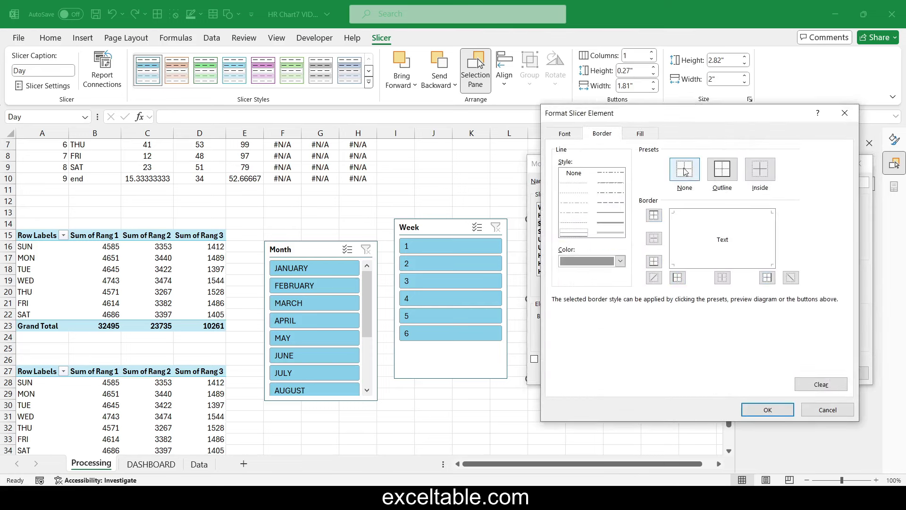
click(570, 136)
click(759, 235)
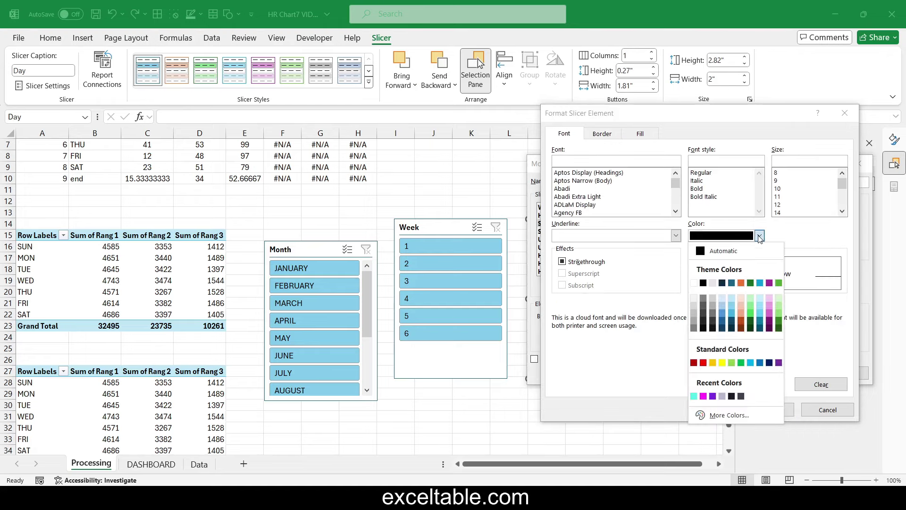
click(763, 306)
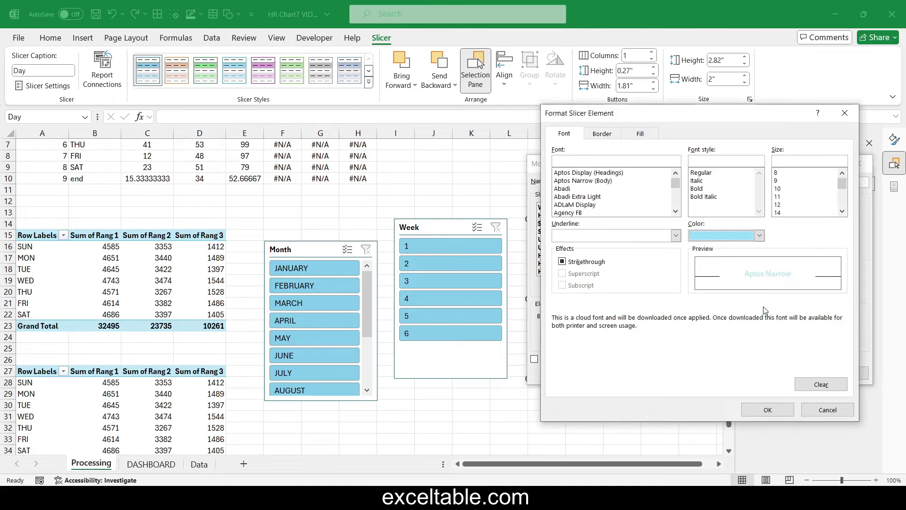
Step: Apply a horizontal two-colour gradient fill with dark navy as the first colour
click(629, 137)
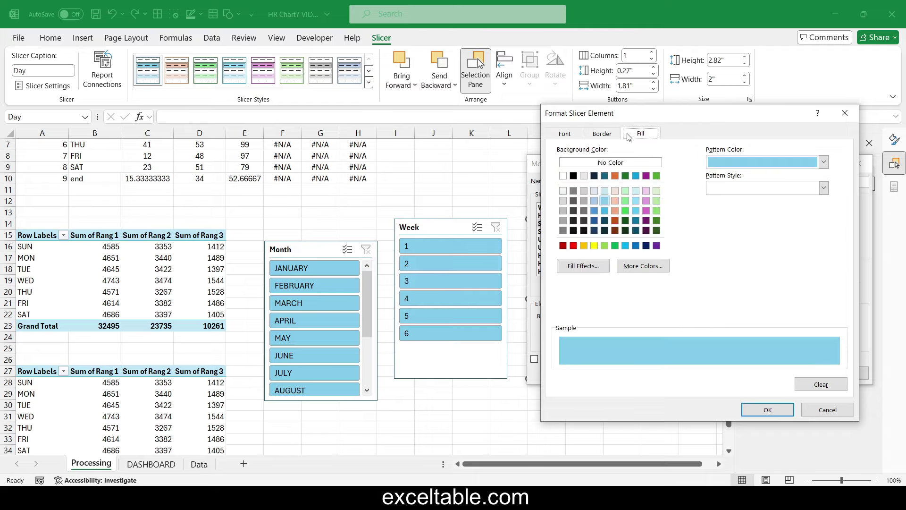
click(583, 266)
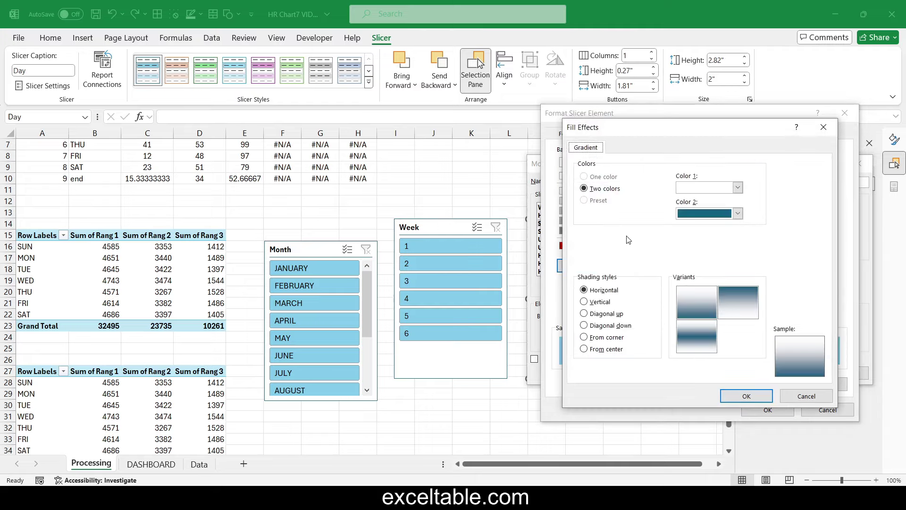
click(703, 301)
click(737, 188)
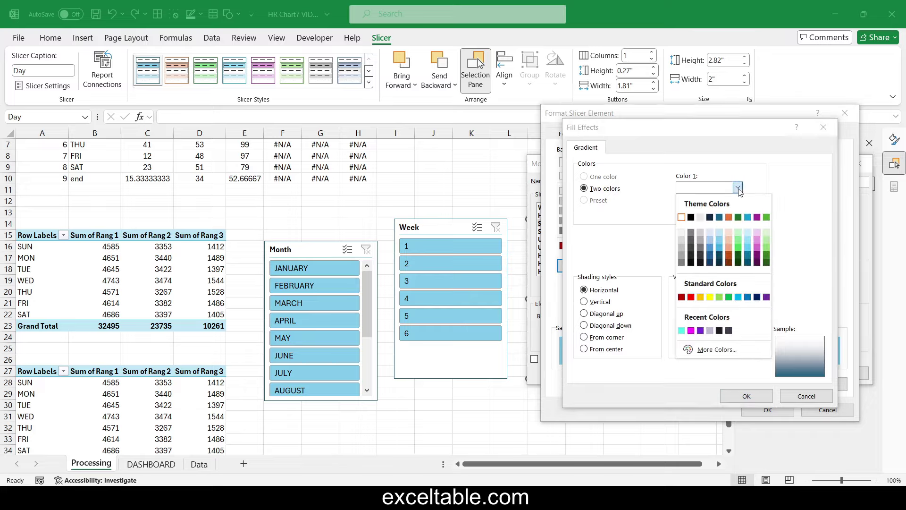
click(719, 331)
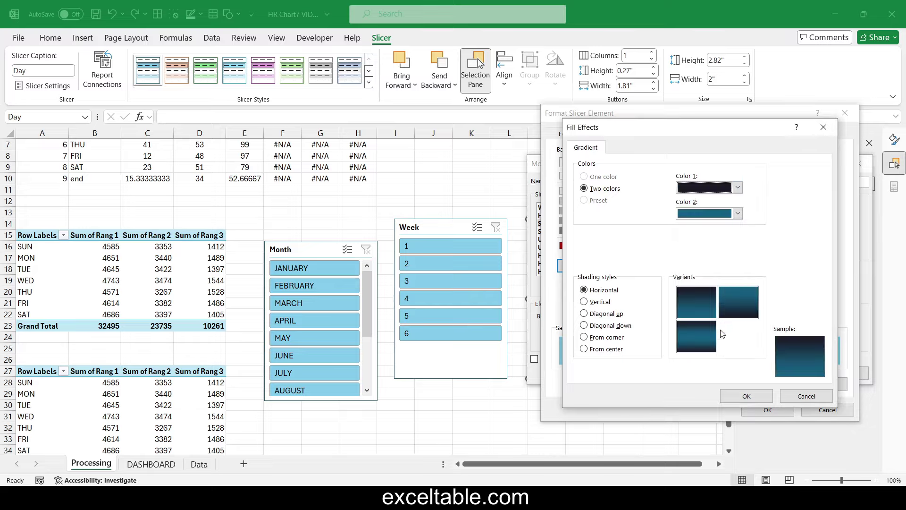
Step: Make the second gradient colour a custom purple lightened from #1A1A27, then confirm the fill
click(737, 213)
click(710, 377)
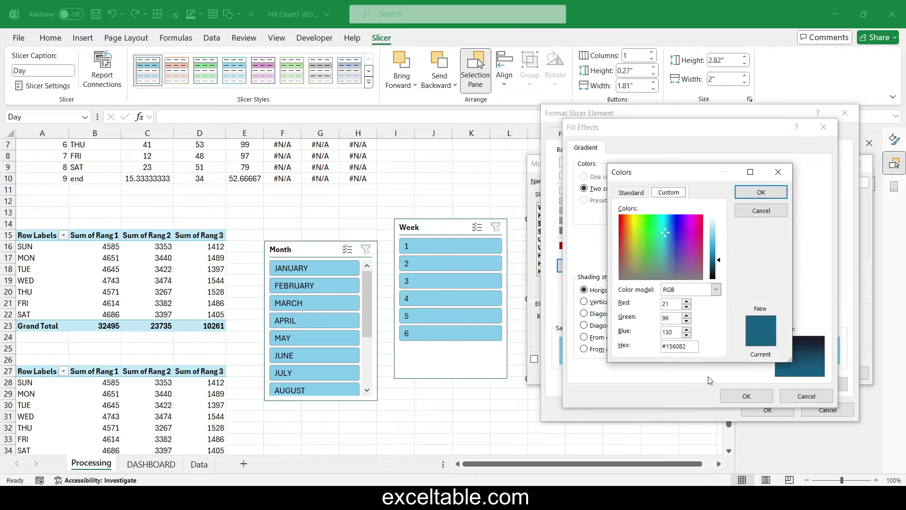
double_click(681, 347)
text(1a1a27)
key(Return)
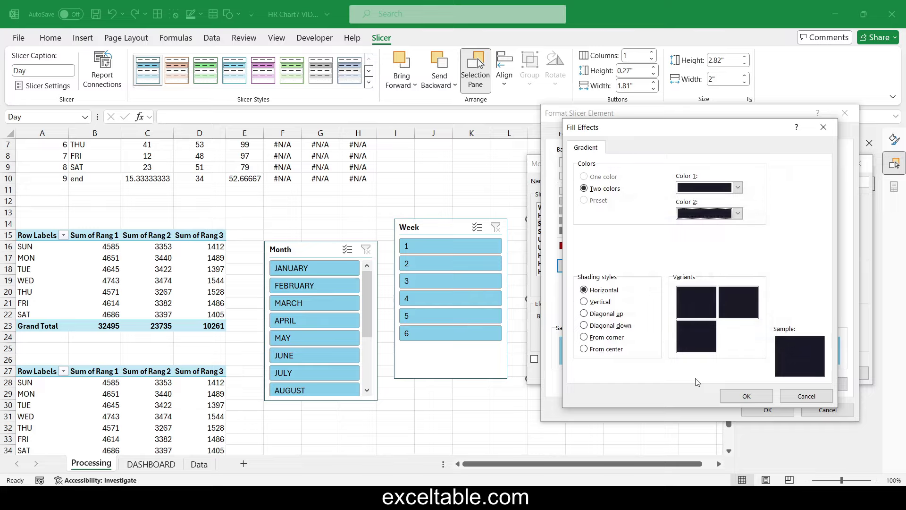
click(738, 214)
click(754, 427)
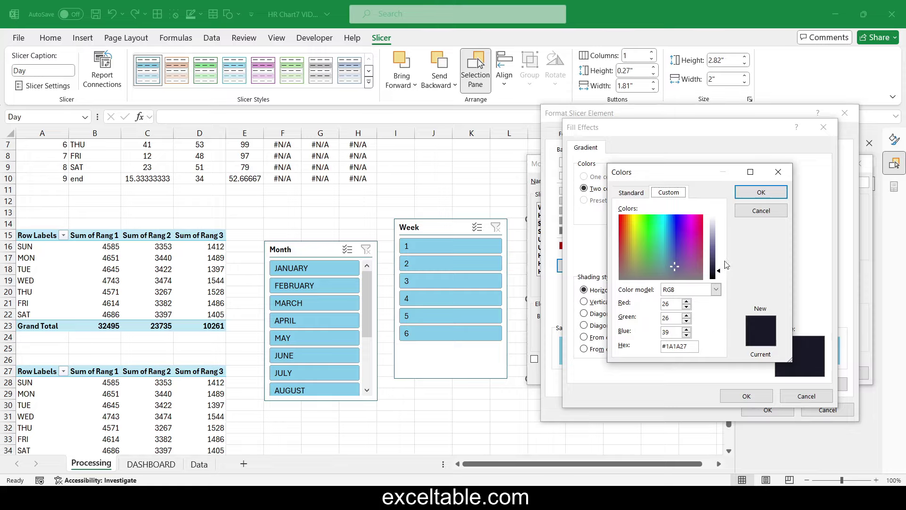
drag(720, 276, 722, 262)
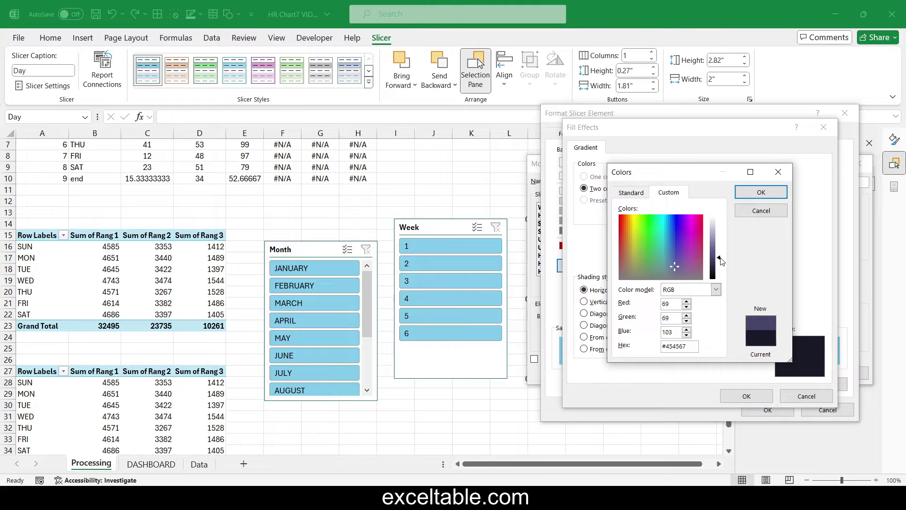
click(761, 194)
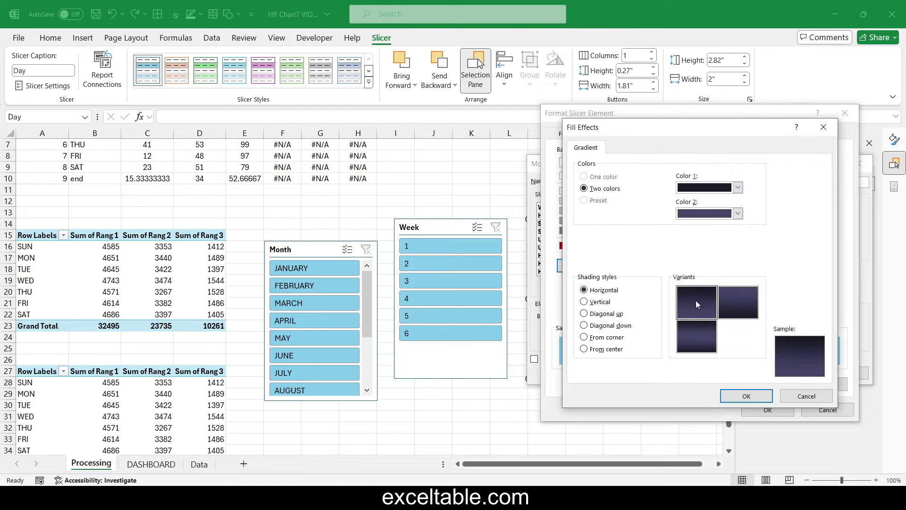
click(736, 395)
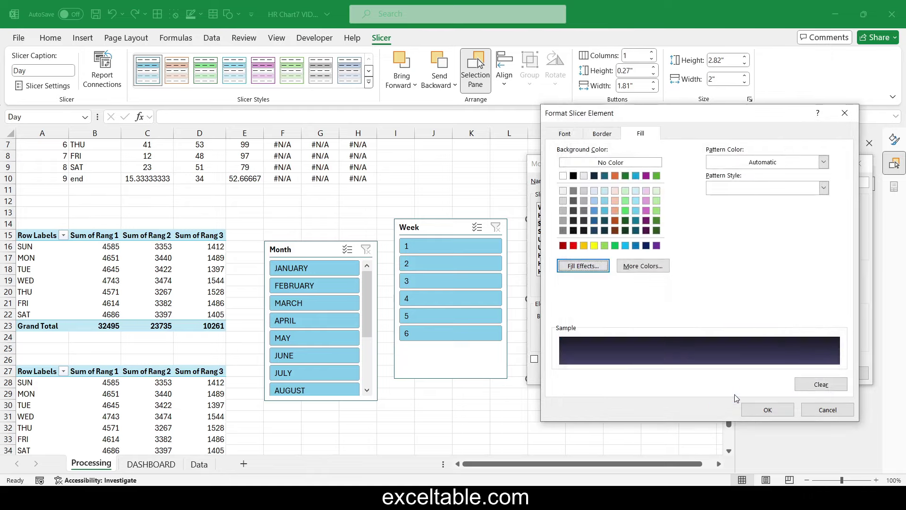
click(757, 409)
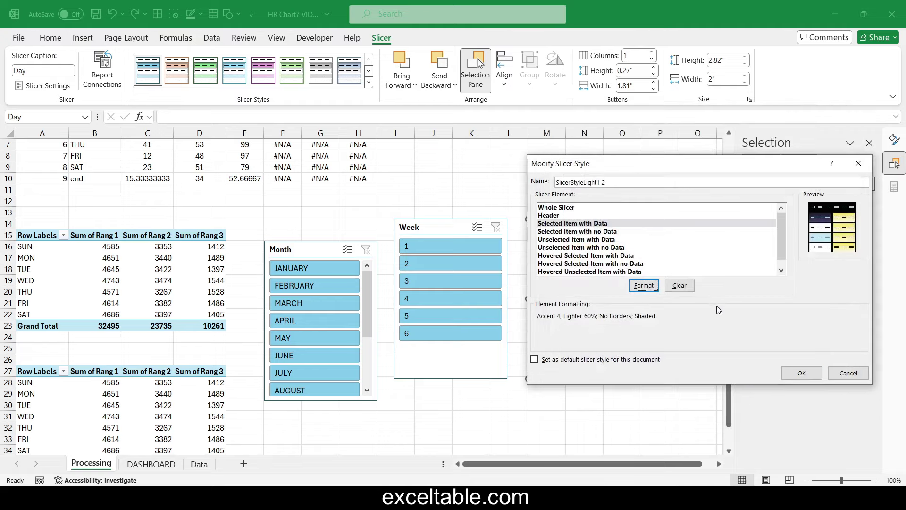
Step: Format Unselected Item with Data with black fill, dark grey outline border and grey text
click(572, 239)
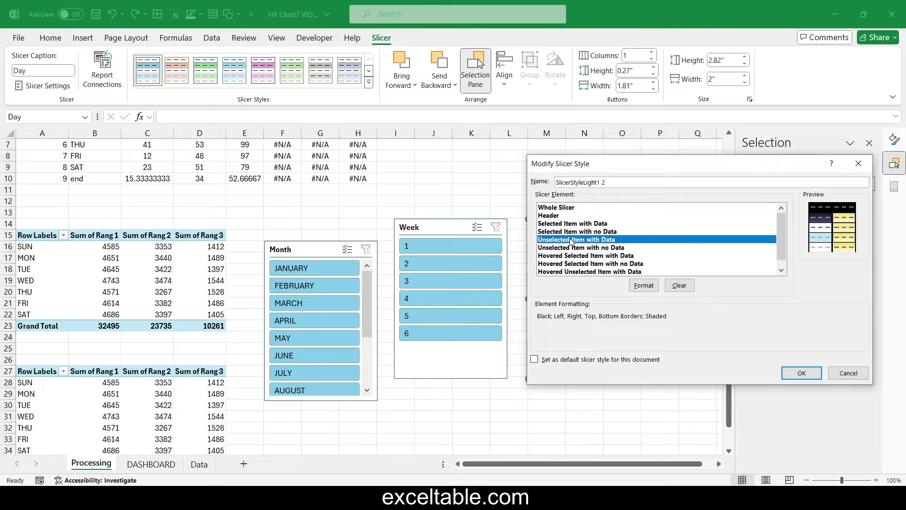
click(643, 285)
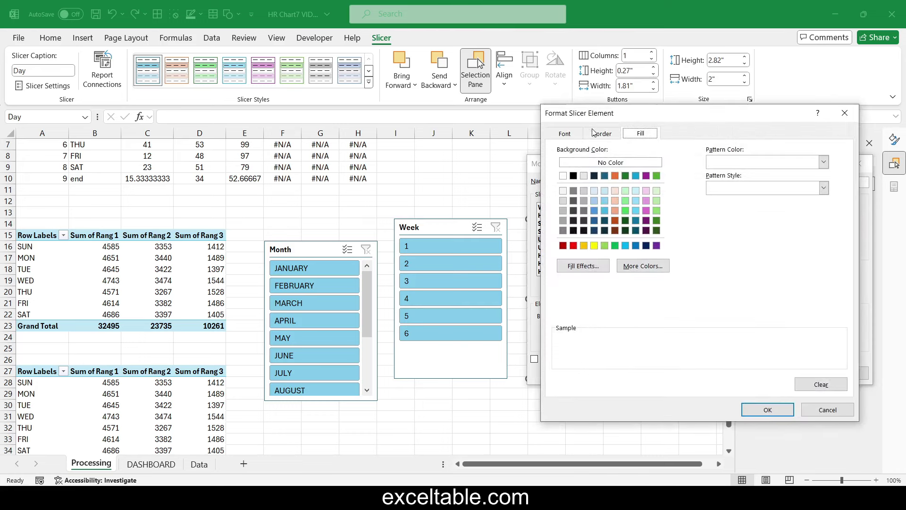
click(573, 176)
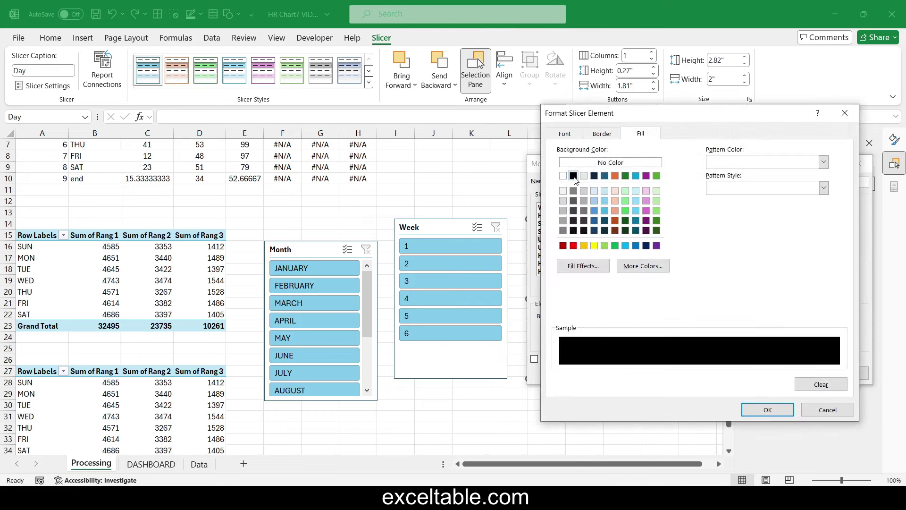
click(602, 135)
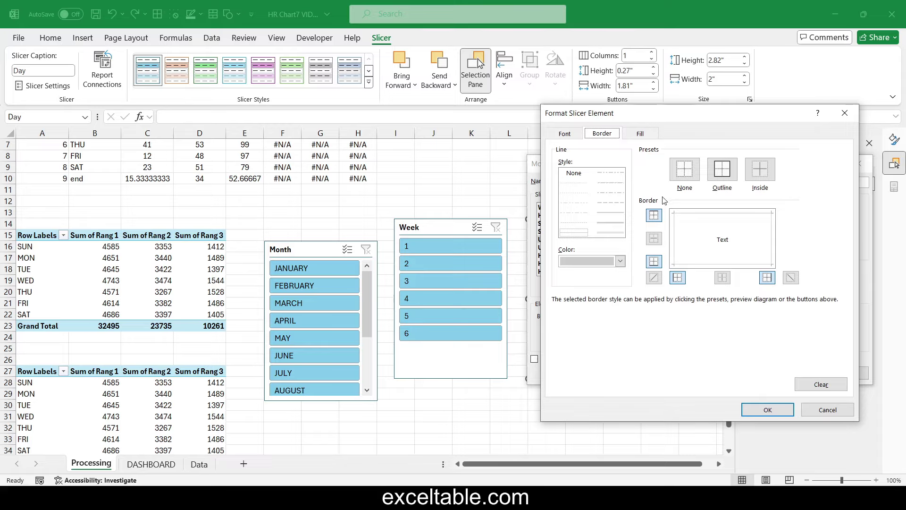
click(620, 261)
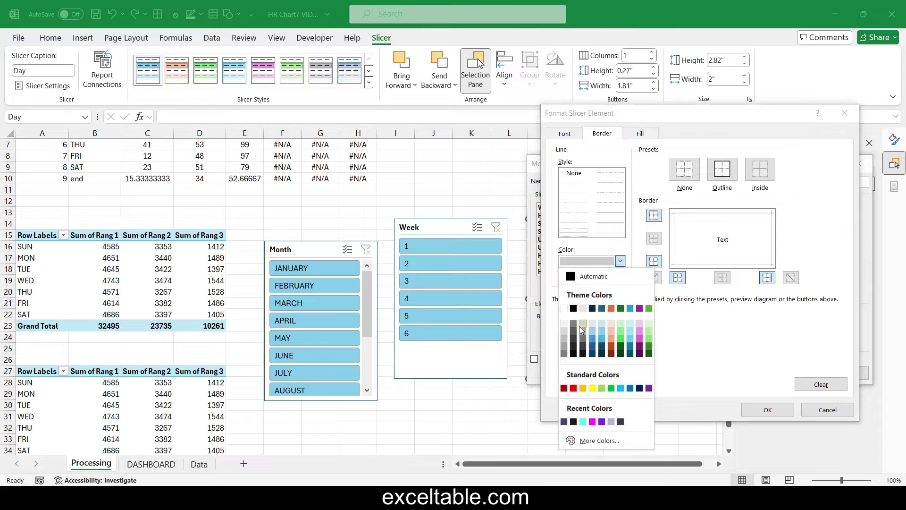
click(573, 332)
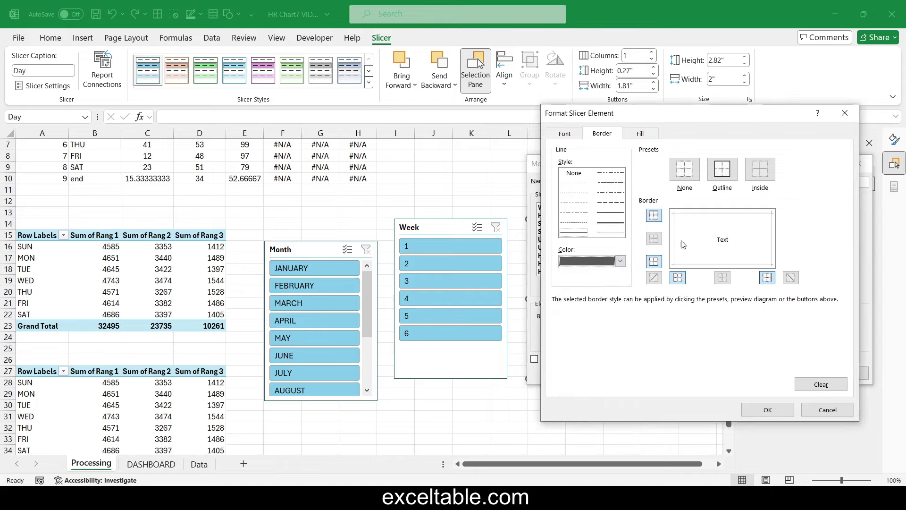
click(722, 169)
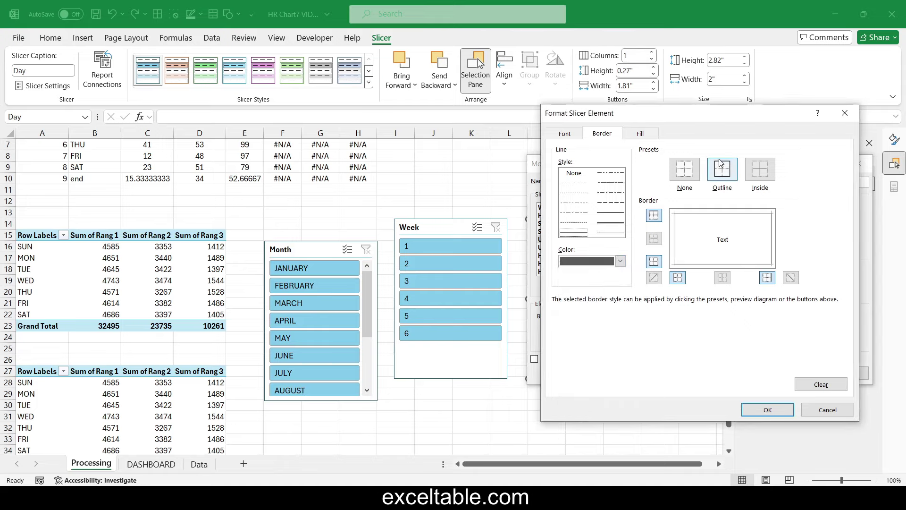
click(568, 133)
click(760, 236)
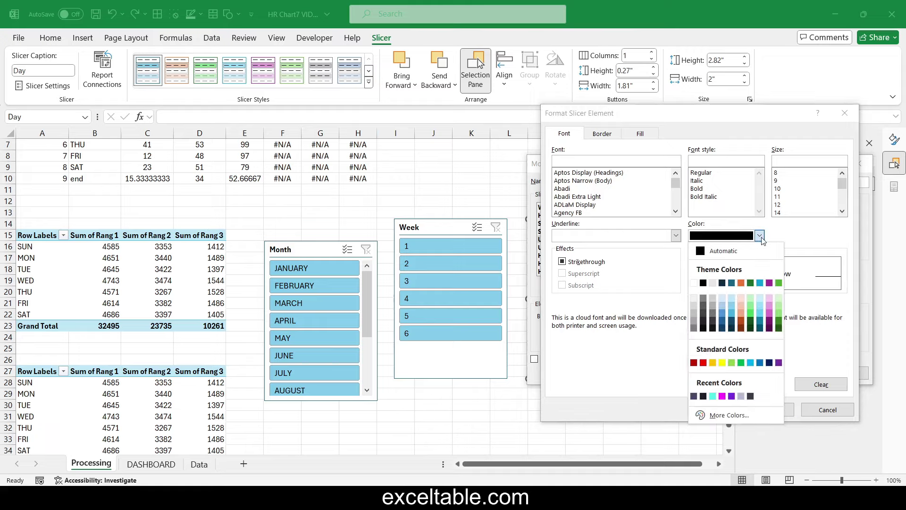
click(702, 299)
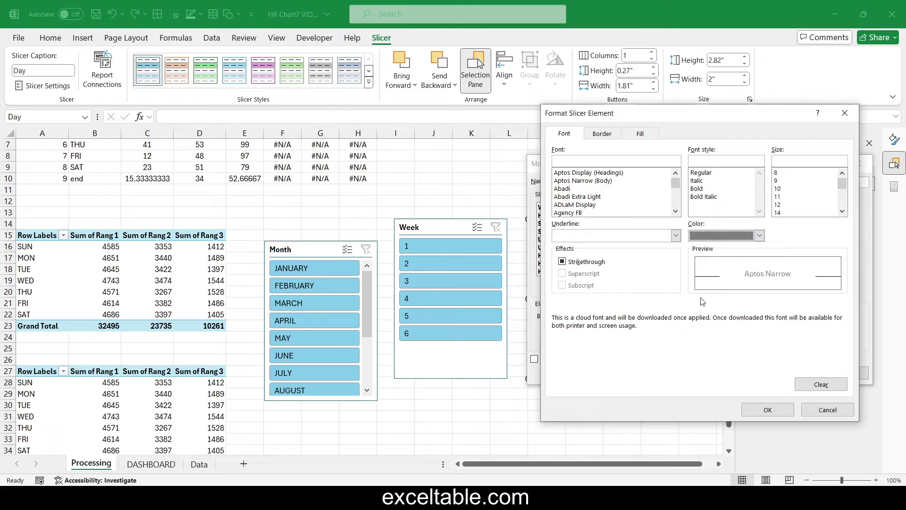
click(765, 409)
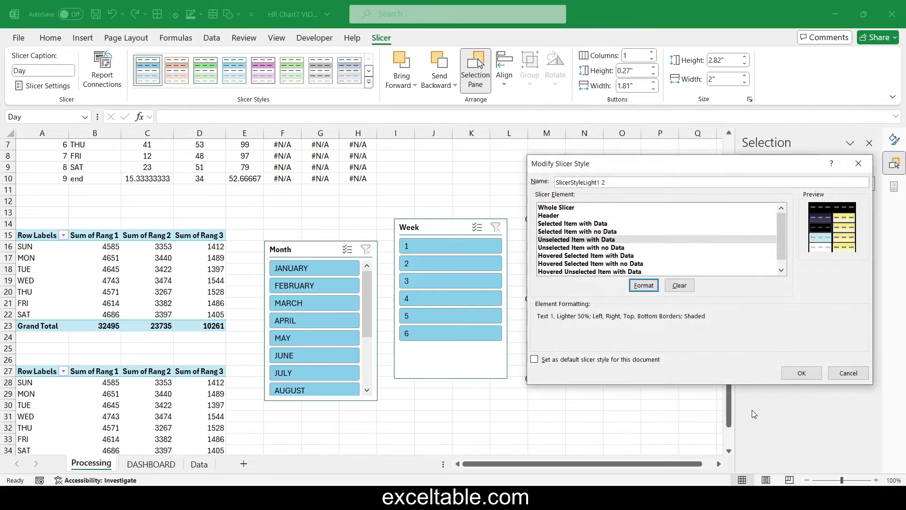
Step: Save the custom style, apply it to the Day slicer and set 7 columns
click(801, 372)
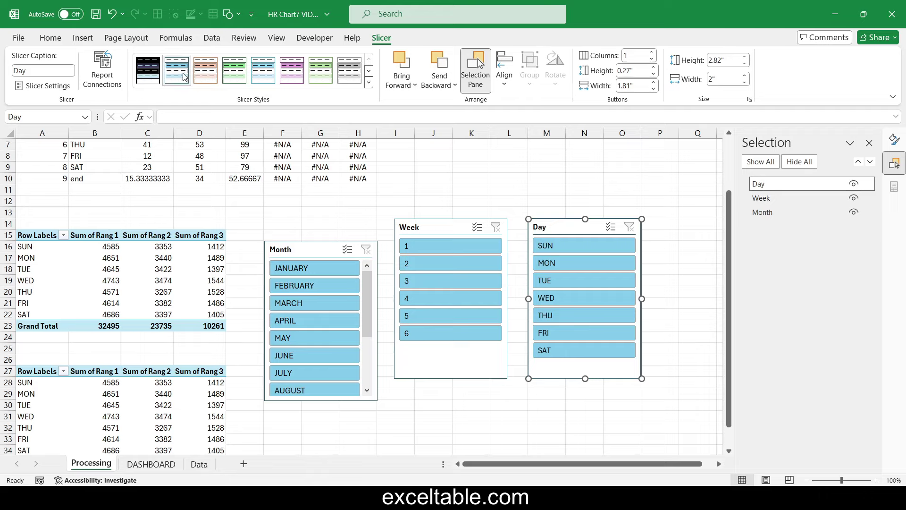
click(156, 76)
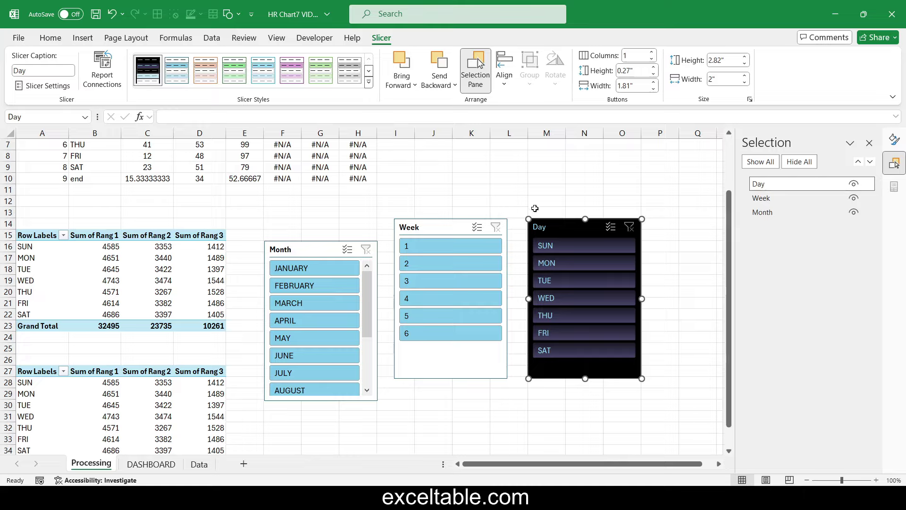
click(637, 55)
key(Return)
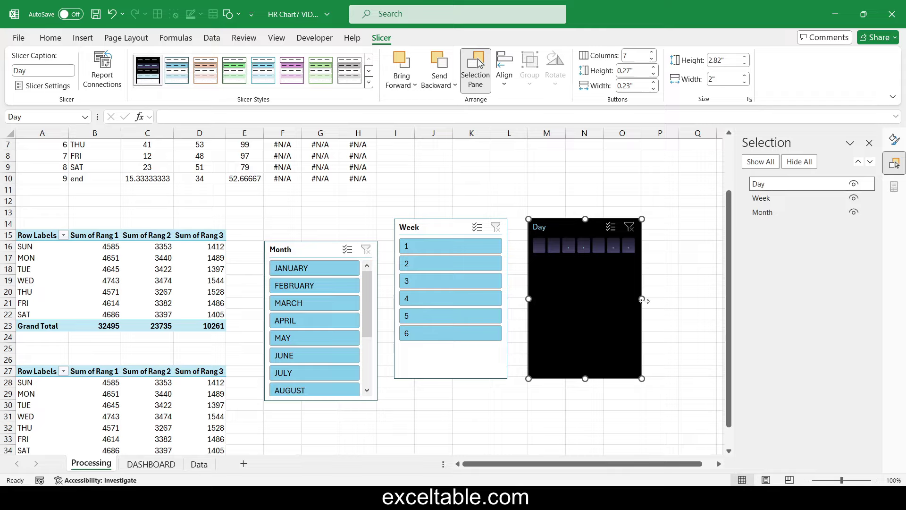
Step: Resize and reposition the Day slicer to a wide single row of 4.58" by 0.78"
drag(642, 298, 731, 298)
drag(598, 227, 489, 229)
drag(620, 300, 678, 301)
drag(547, 379, 547, 265)
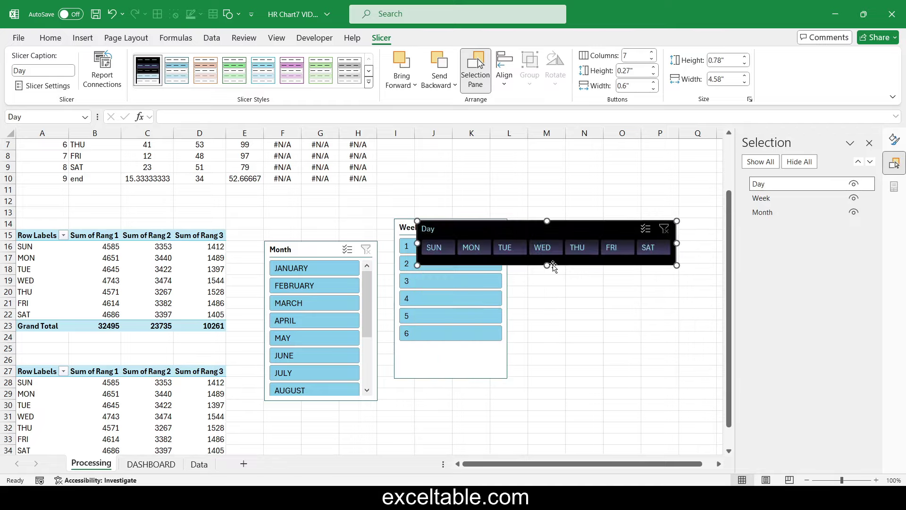
Step: Hide the Day slicer's header and move it up to rows 10–13, above the Week slicer
right_click(532, 235)
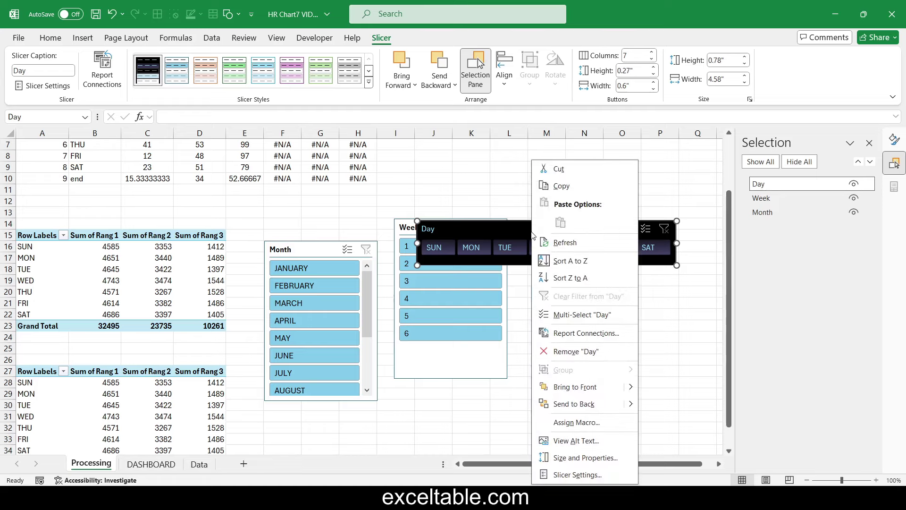
click(578, 474)
click(472, 378)
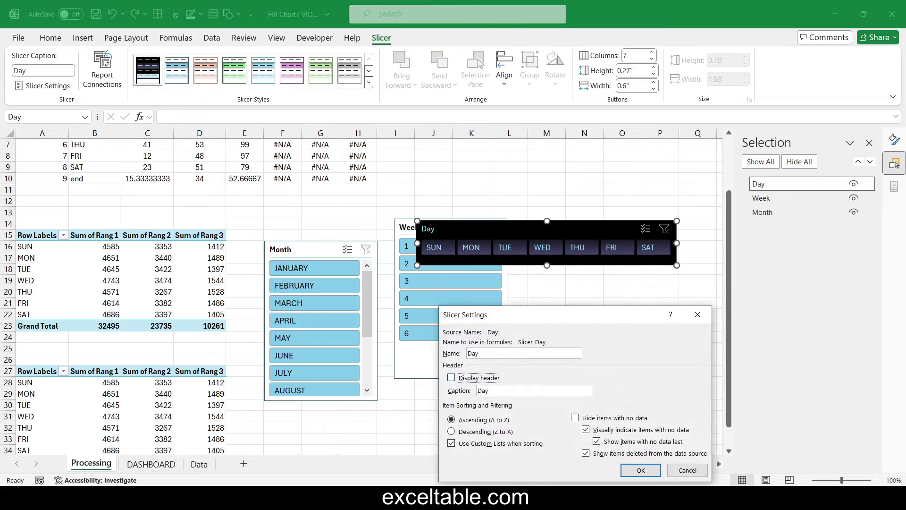
click(641, 470)
drag(555, 277, 568, 200)
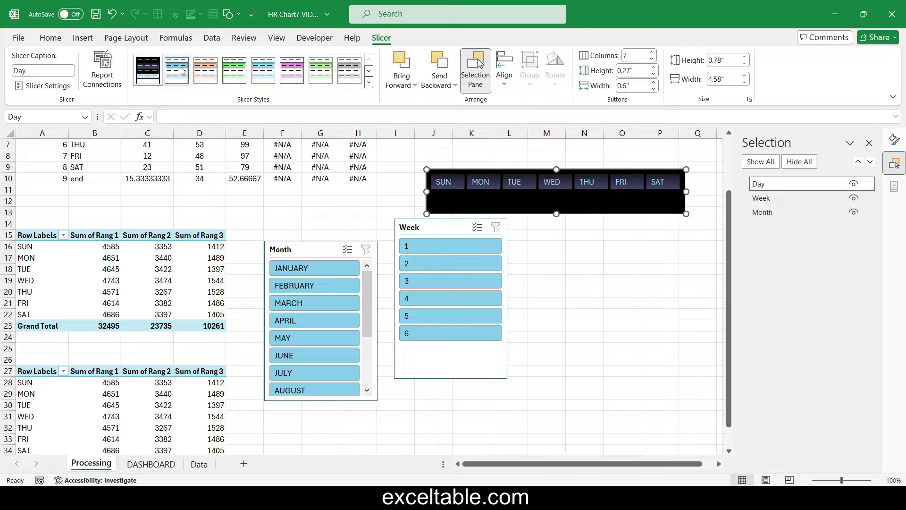
Step: Duplicate the dark slicer style as a new custom style
right_click(151, 74)
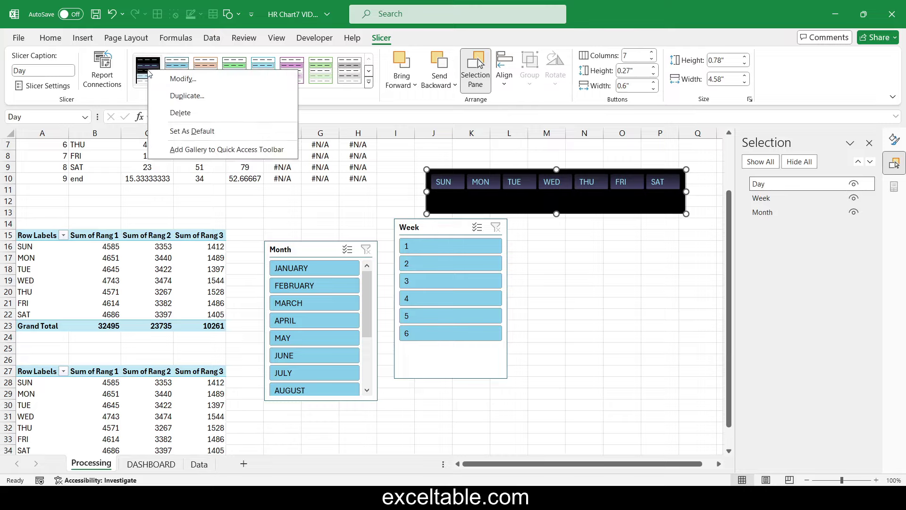
click(172, 96)
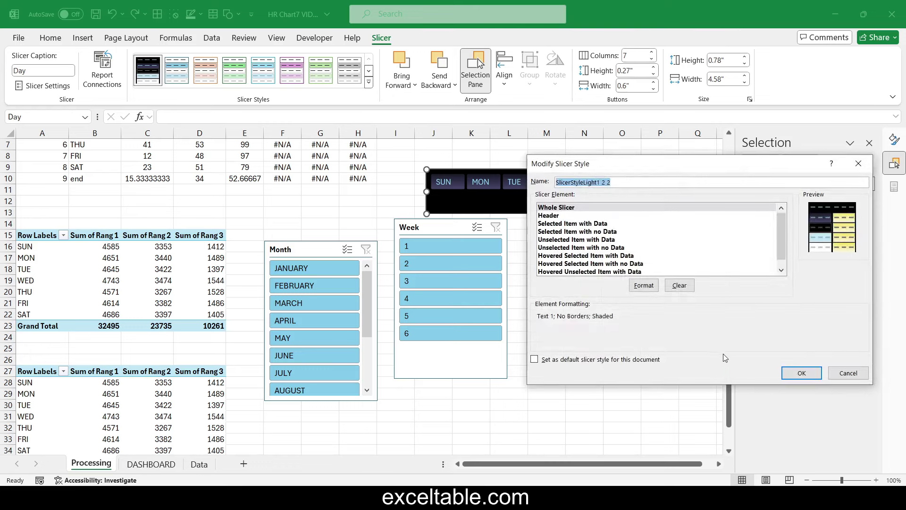
click(799, 375)
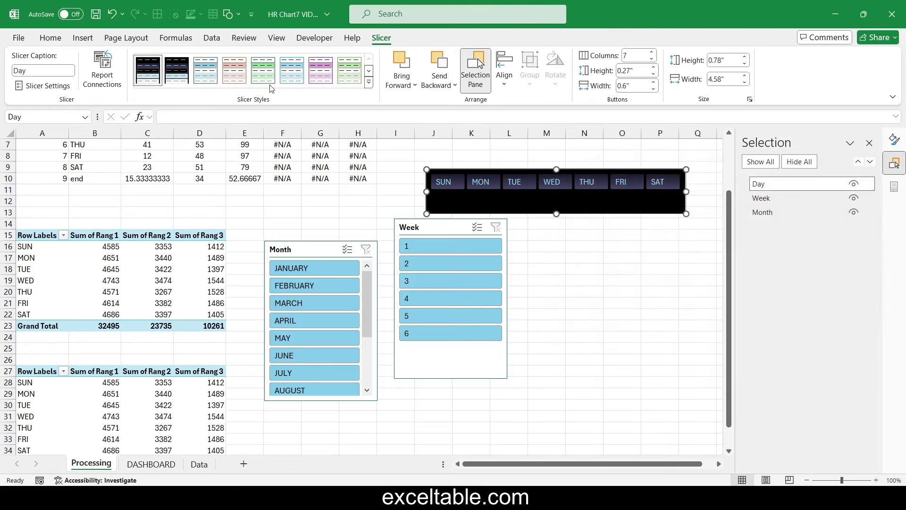
Step: Give the custom style's Selected Item with Data element a vertical gradient fill and save it
right_click(181, 75)
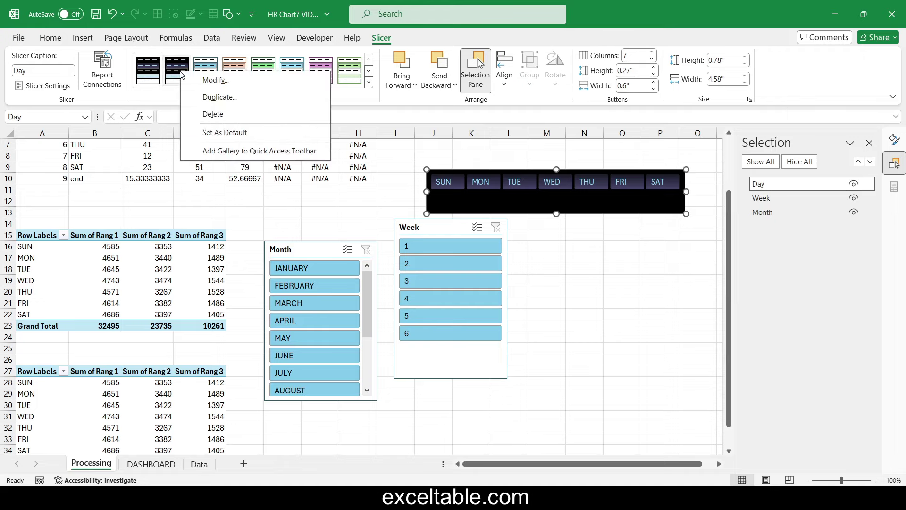
click(198, 78)
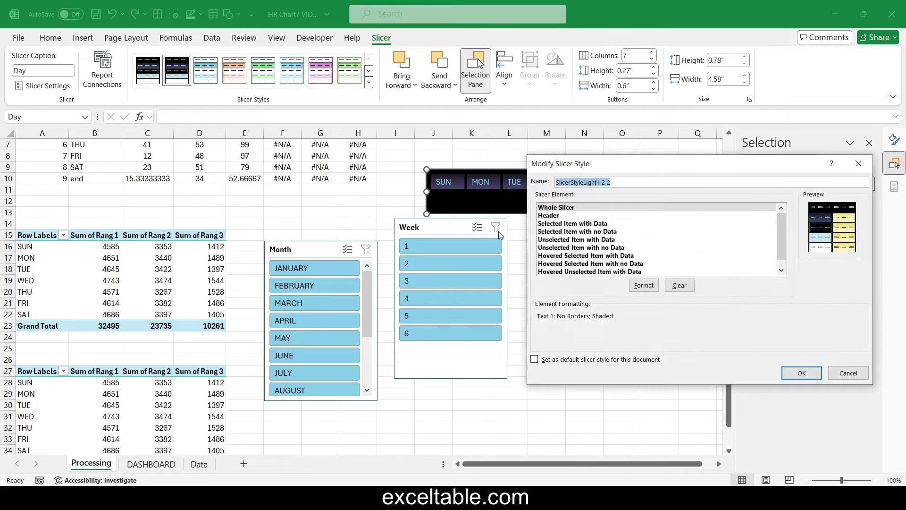
click(563, 232)
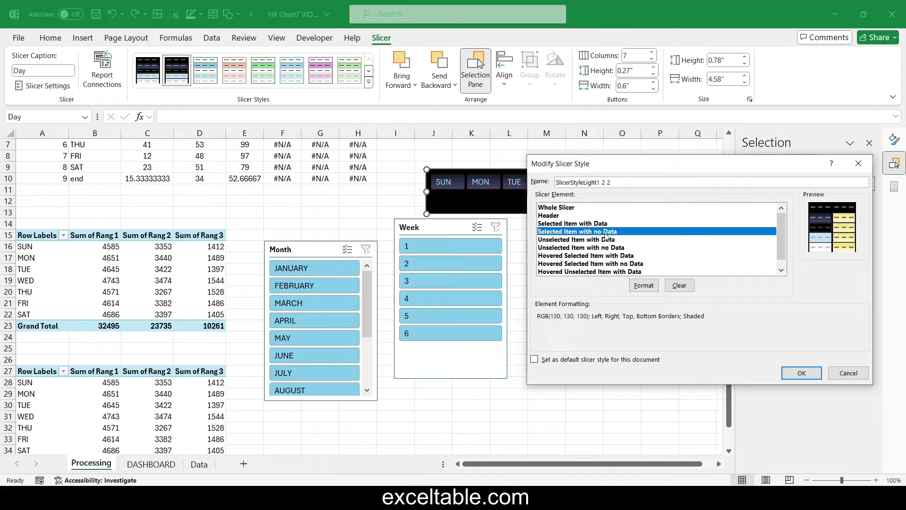
click(592, 226)
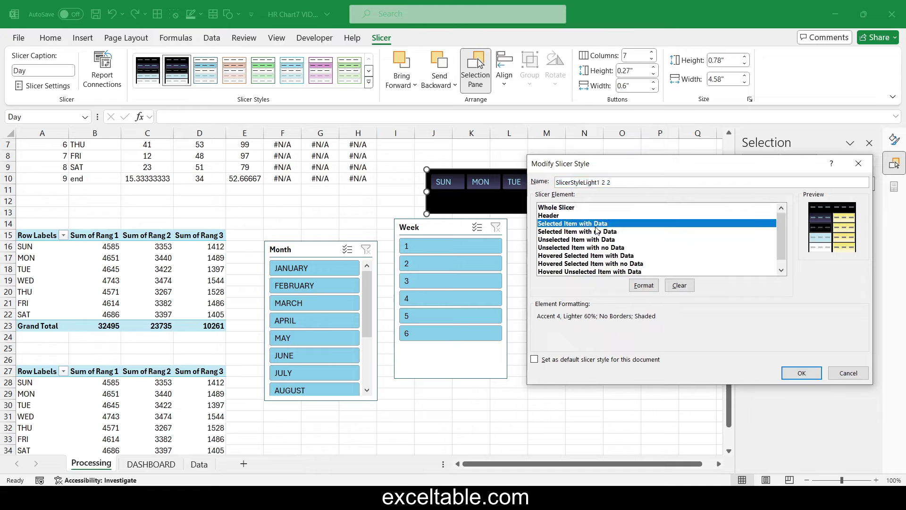
click(644, 285)
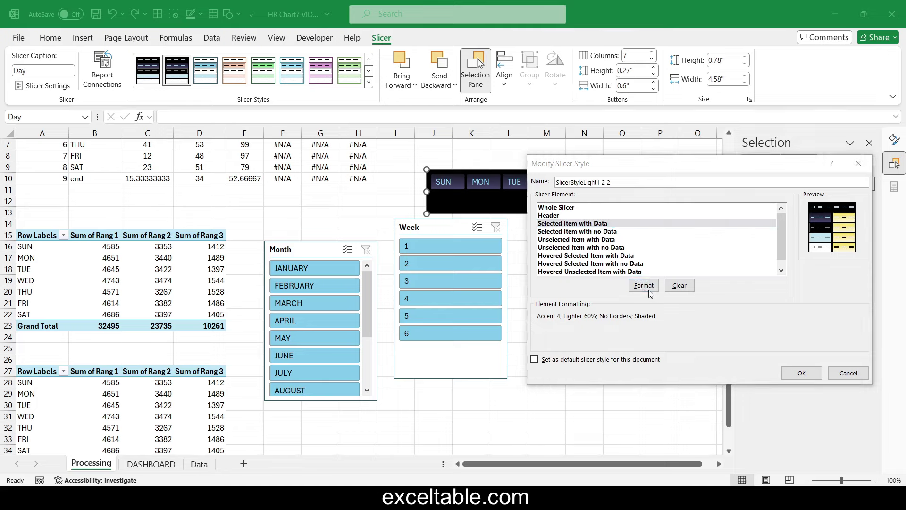
click(635, 136)
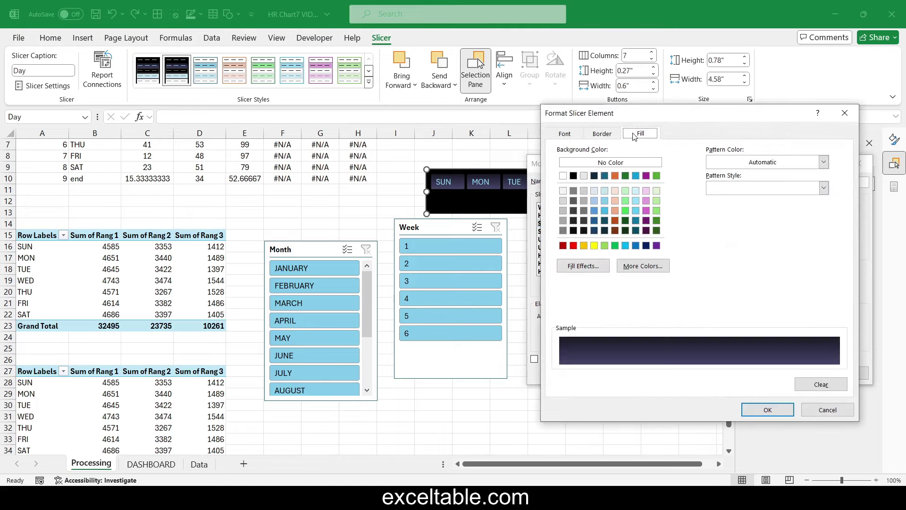
click(593, 265)
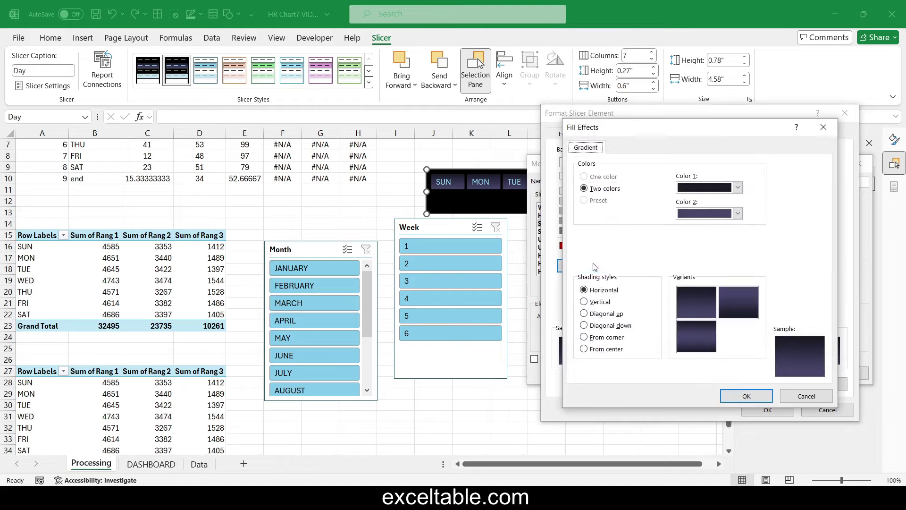
click(600, 302)
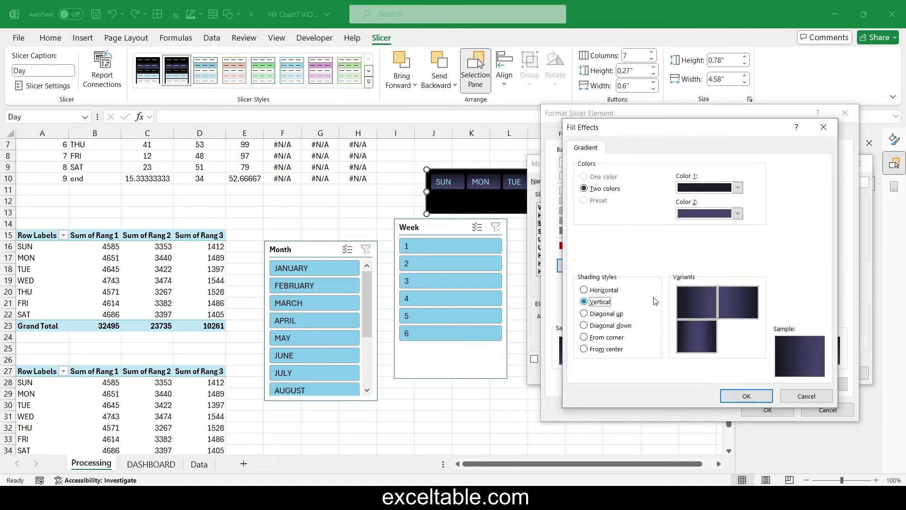
click(703, 300)
click(746, 395)
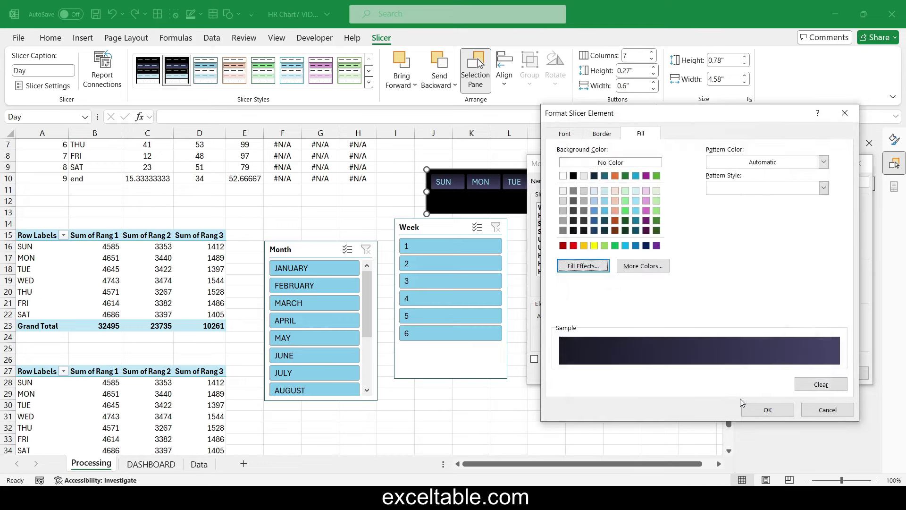
click(767, 408)
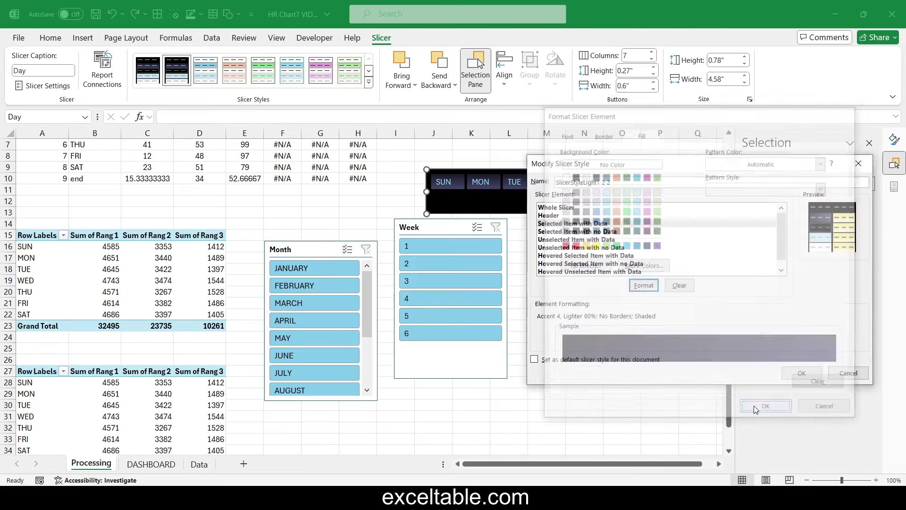
click(801, 375)
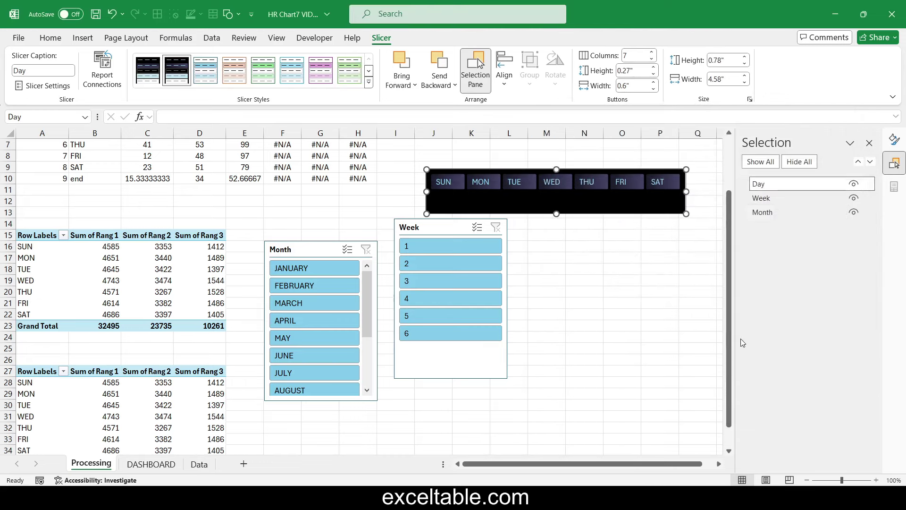
Step: Apply the custom dark gradient slicer style to the Week and Month slicers
click(439, 228)
click(180, 70)
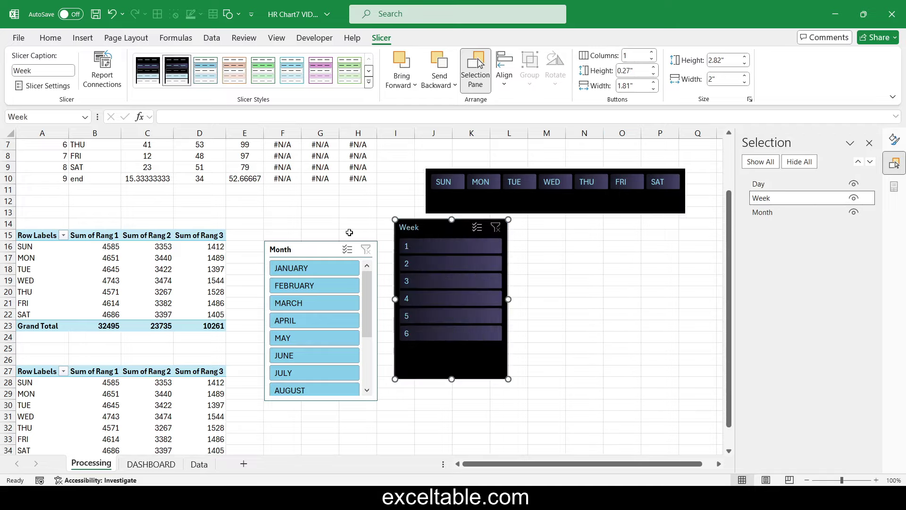
click(317, 248)
click(174, 72)
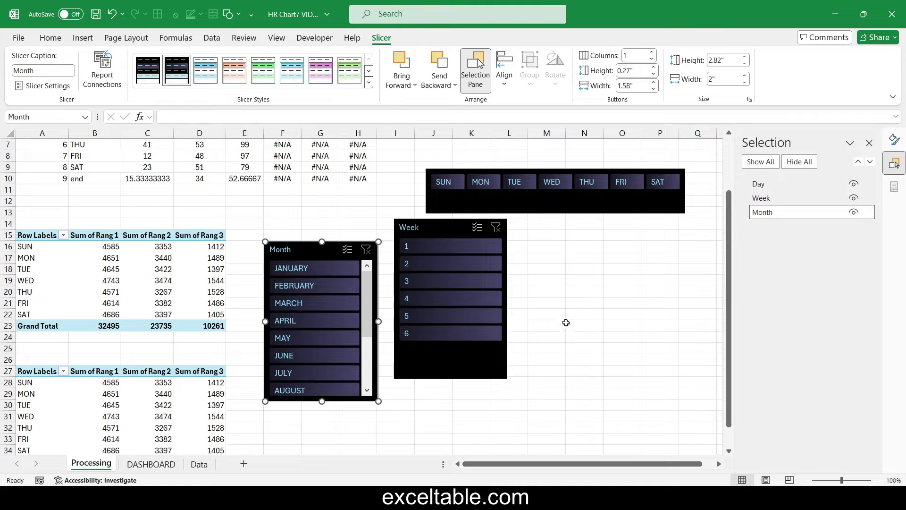
click(442, 362)
right_click(442, 361)
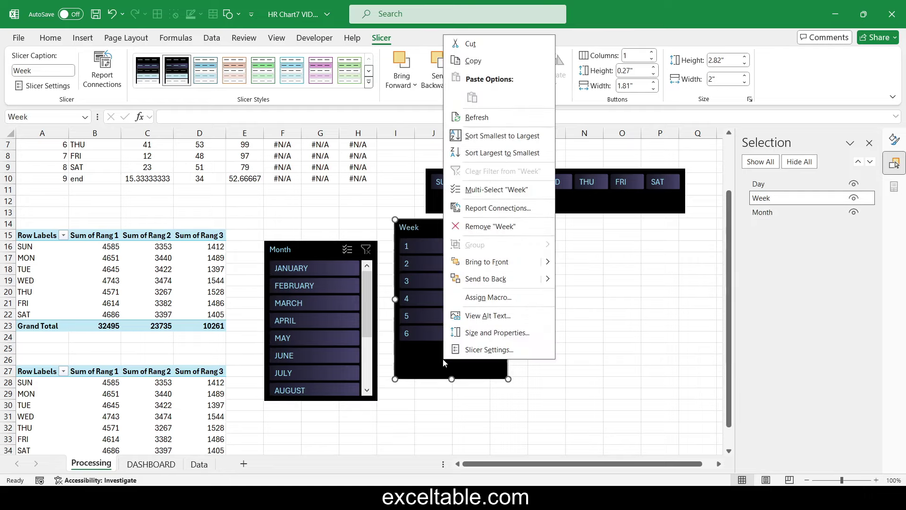
Step: Set the Week slicer to hide items with no data
click(507, 350)
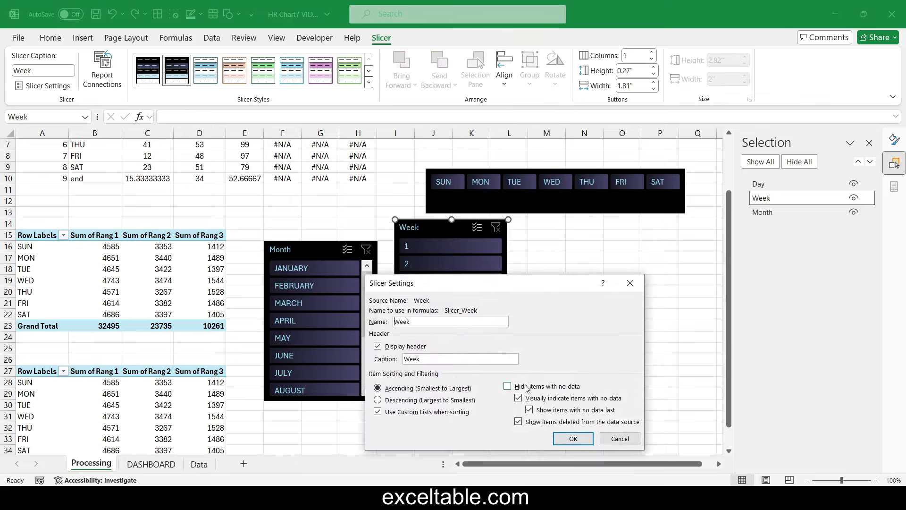
click(512, 386)
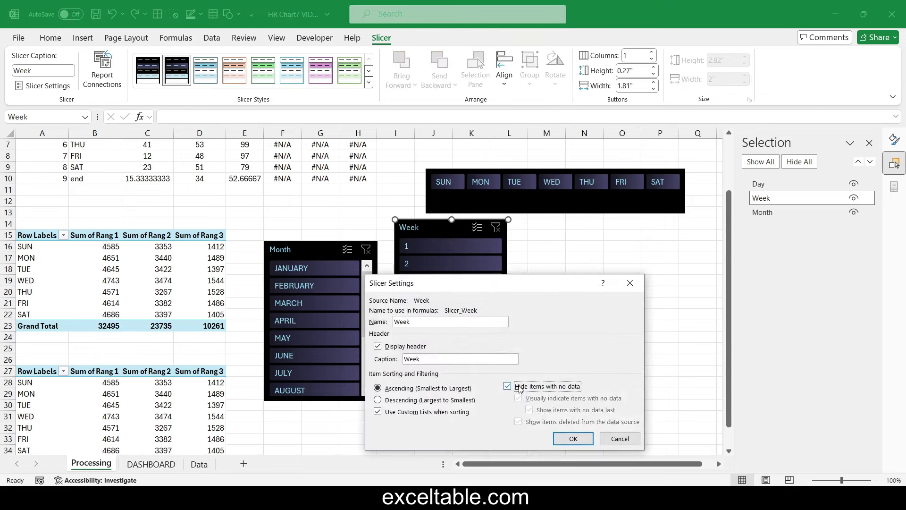
click(573, 438)
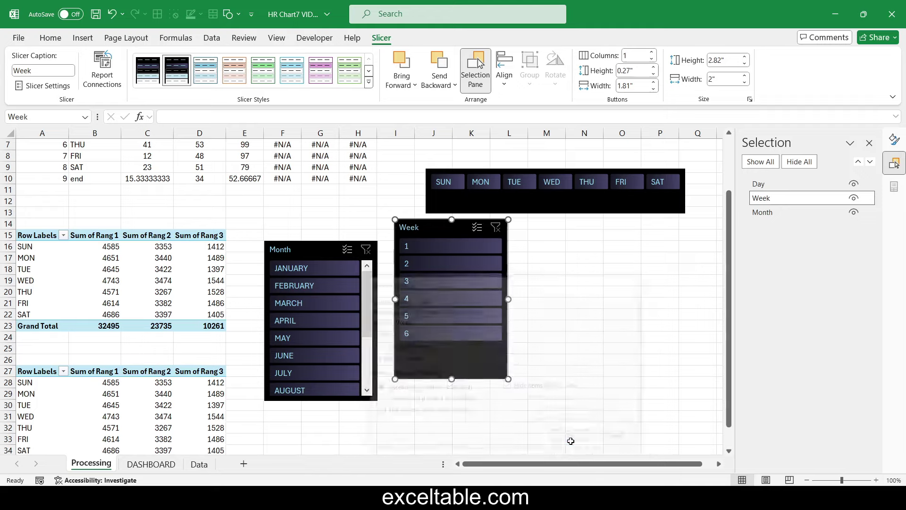
Step: Filter the Month slicer to MARCH only and move the slicer up and left
click(329, 304)
click(320, 290)
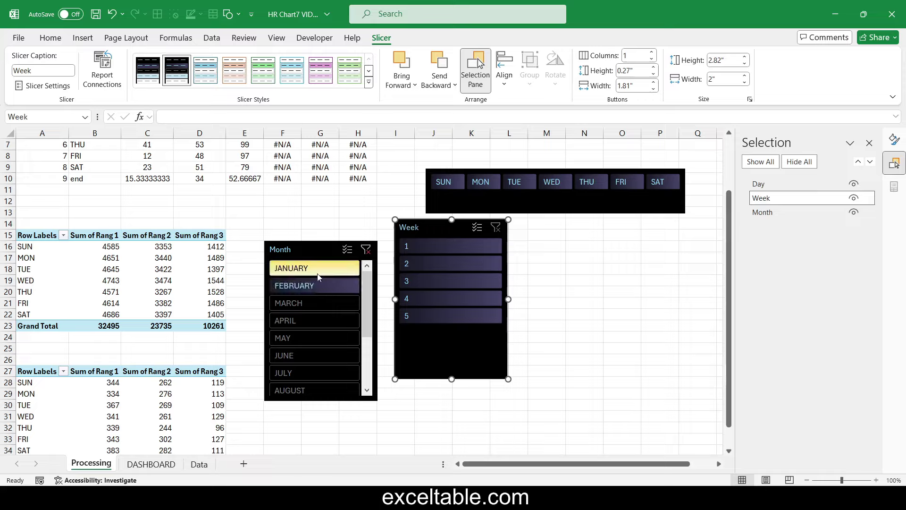
click(318, 274)
click(317, 320)
click(317, 338)
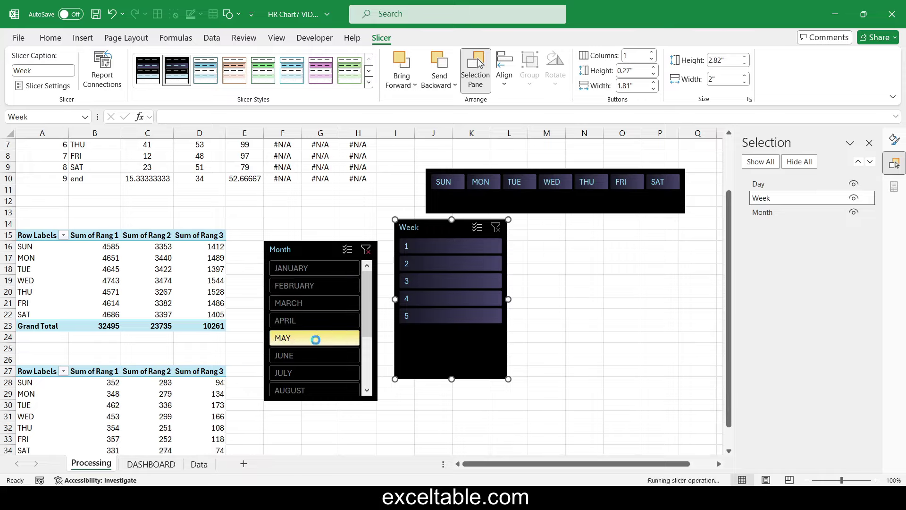
click(318, 304)
click(318, 321)
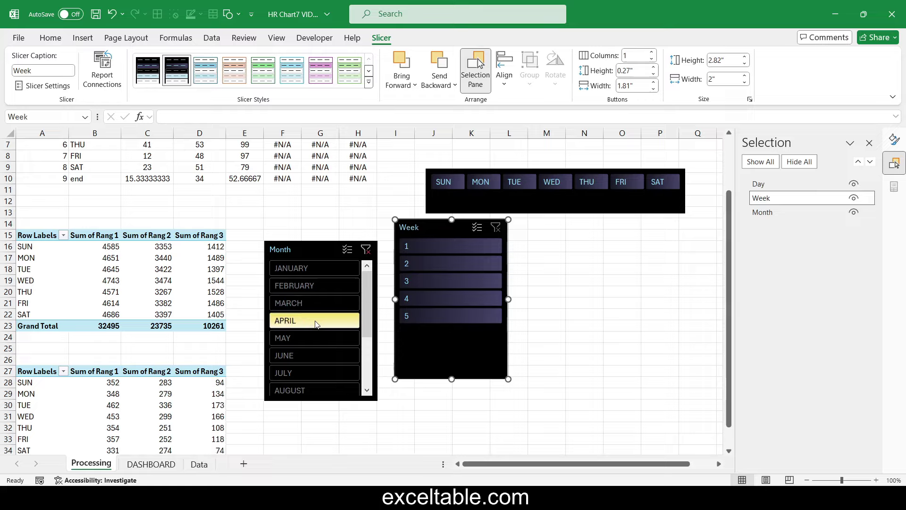
ctrl+click(316, 305)
click(316, 304)
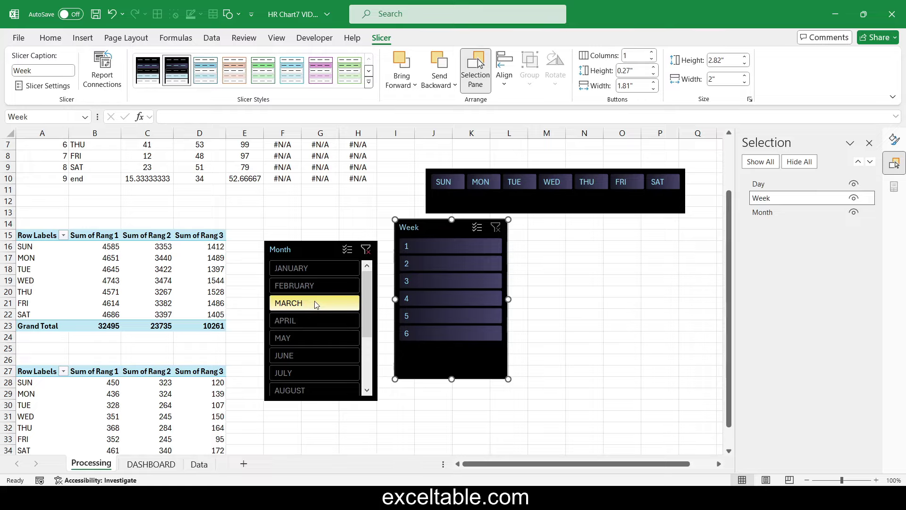
drag(314, 249, 298, 224)
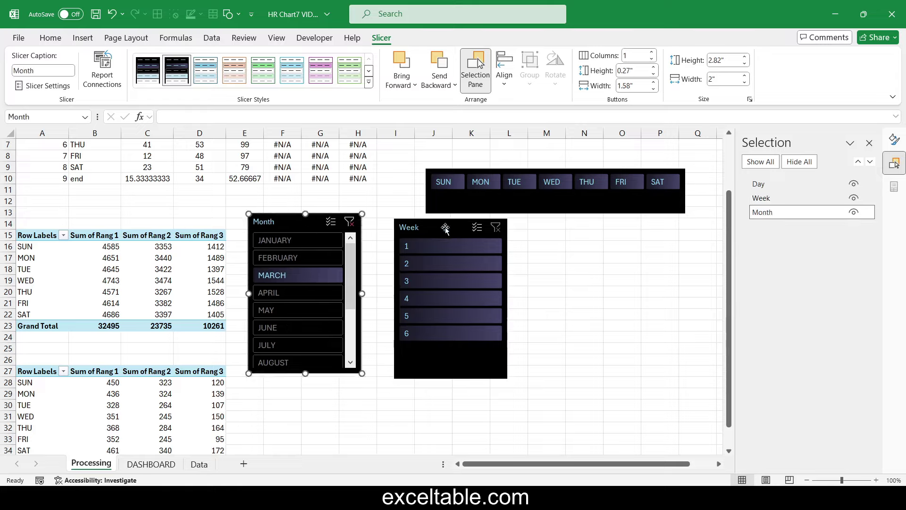
click(198, 200)
Step: Start a GETPIVOTDATA formula in C3 pointing at SUN's Sum of Rang 1 pivot value
scroll(175, 213, up, 2)
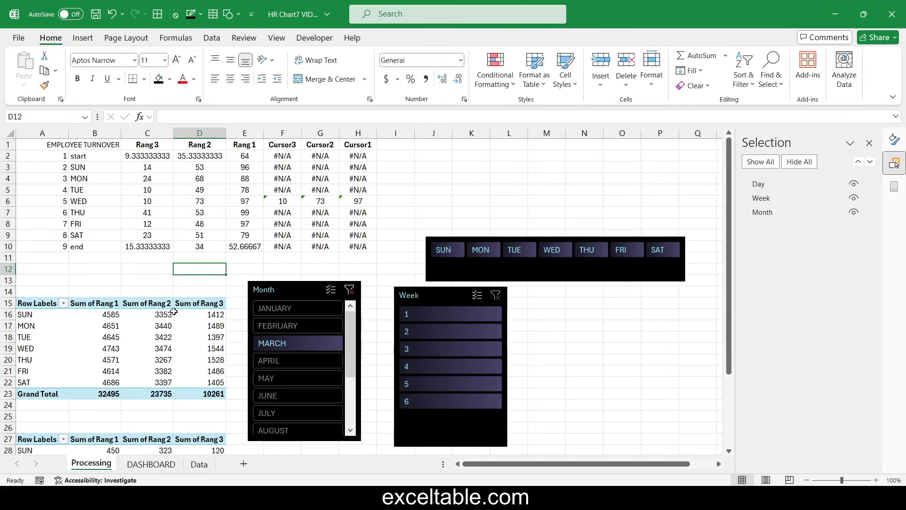
click(142, 166)
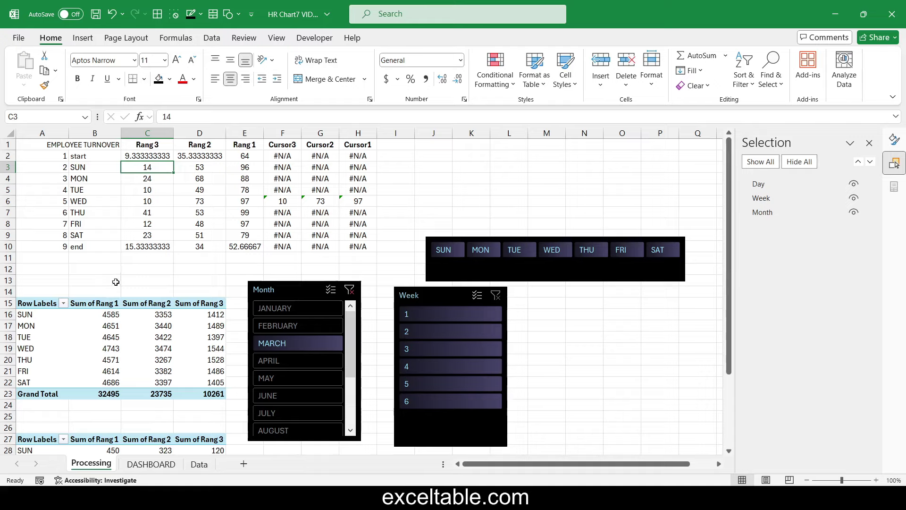
text(=)
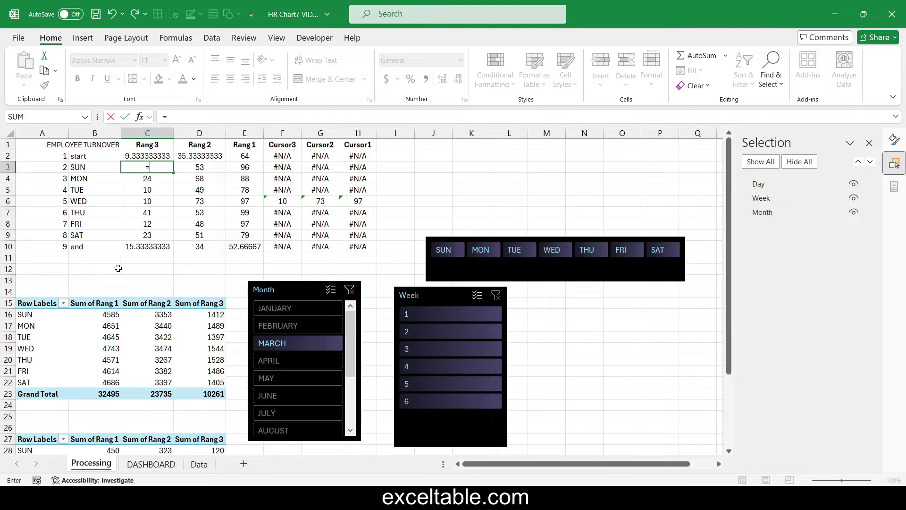
scroll(114, 264, down, 2)
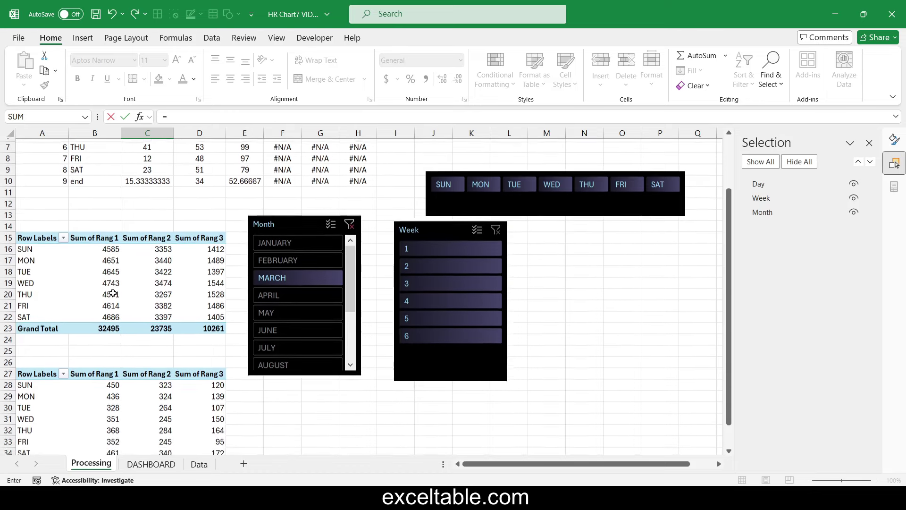
click(105, 384)
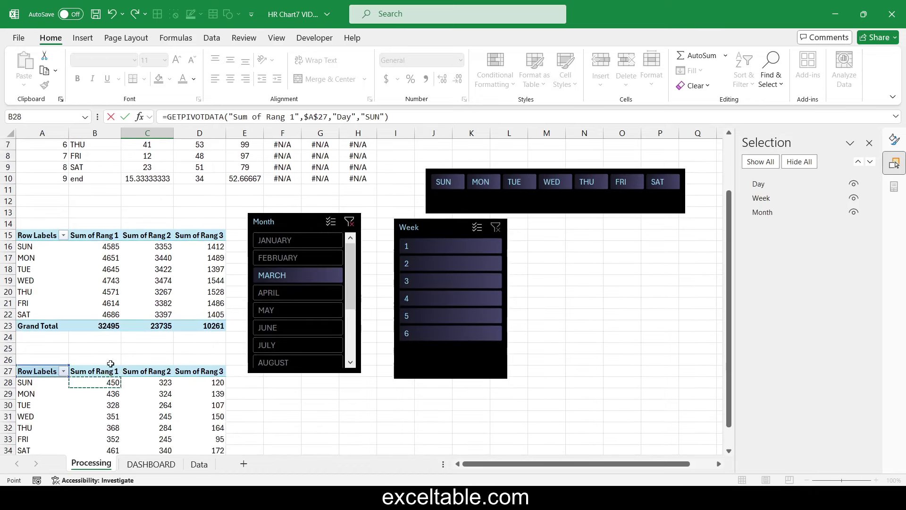
scroll(130, 179, up, 2)
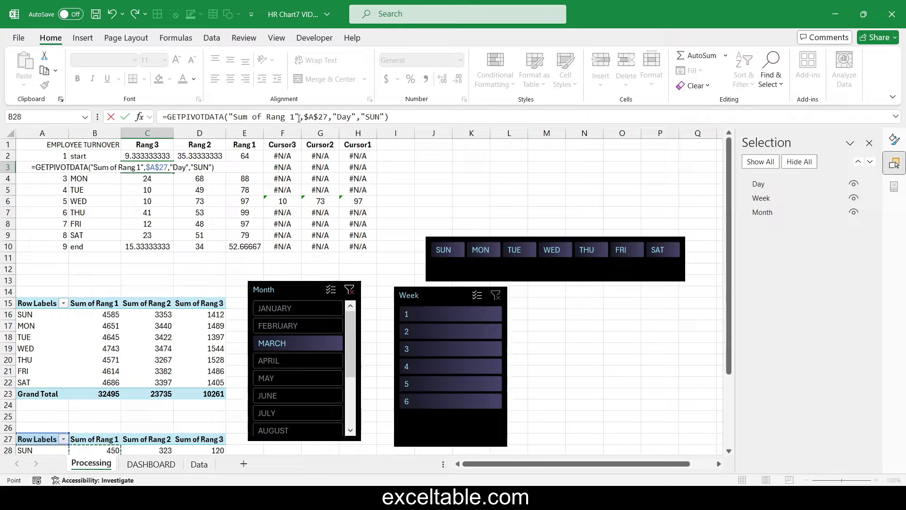
Step: Replace the formula's hard-coded field name with ""&C$1
drag(233, 117, 295, 117)
key(BackSpace)
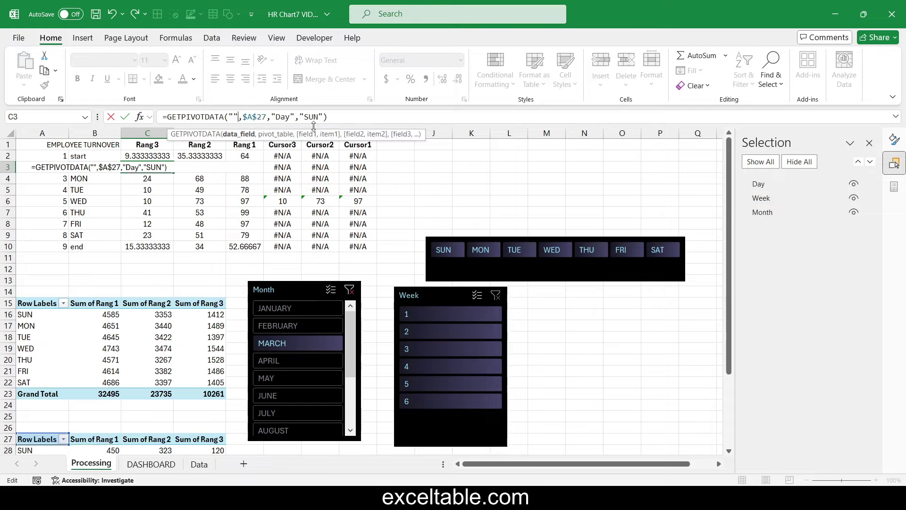
text(&)
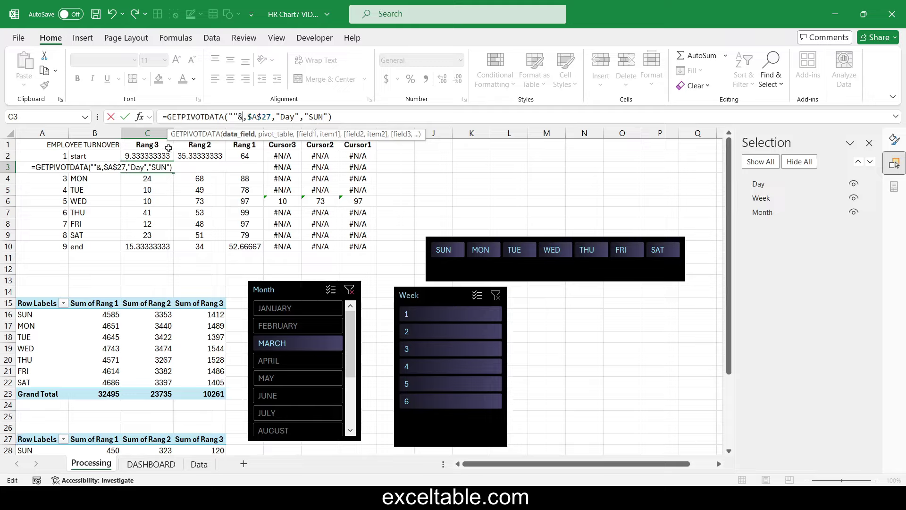
click(140, 143)
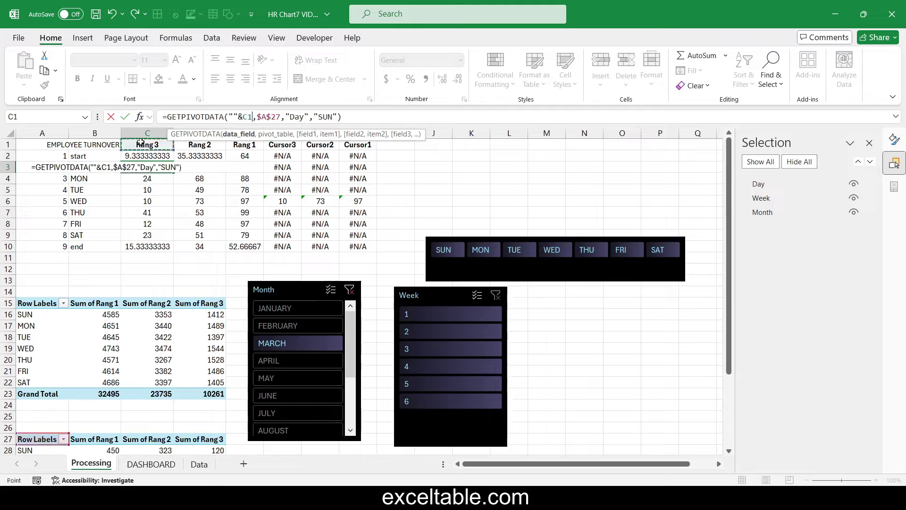
key(F4)
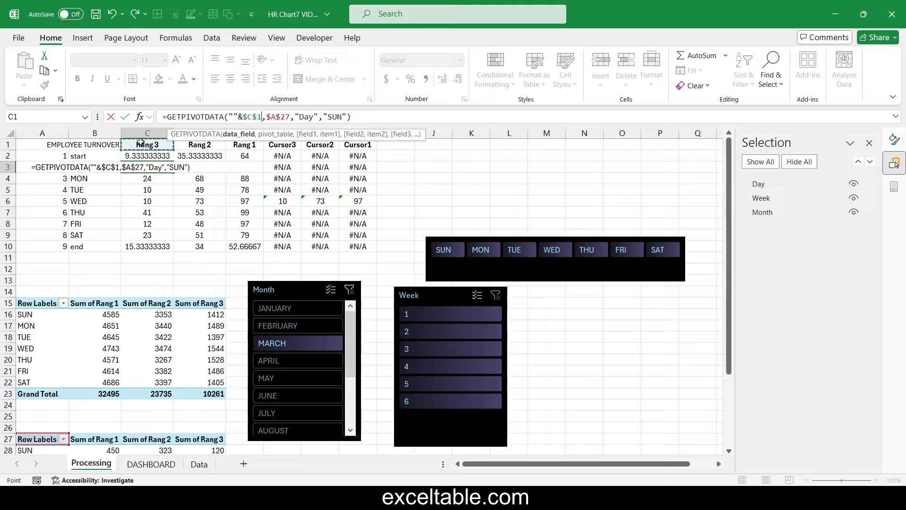
key(F4)
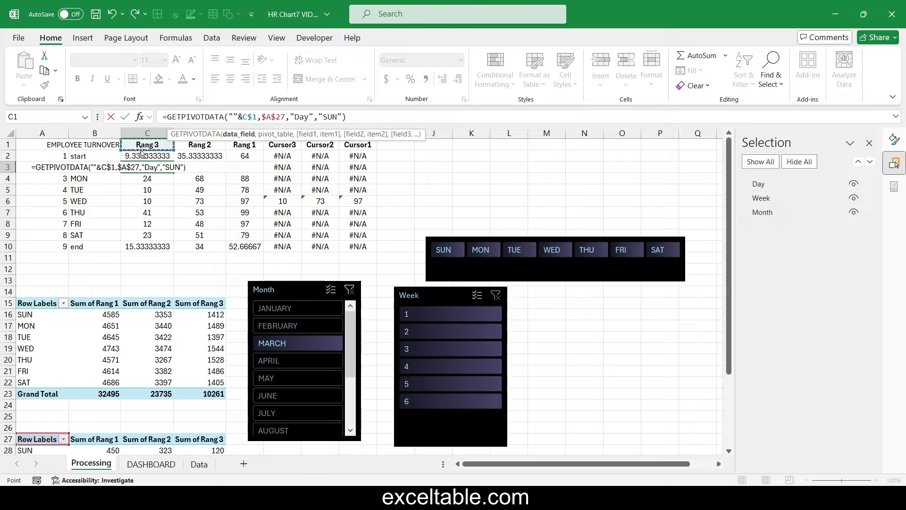
Step: Replace the hard-coded SUN with ""&$B3 and commit, so C3 shows 120
click(322, 117)
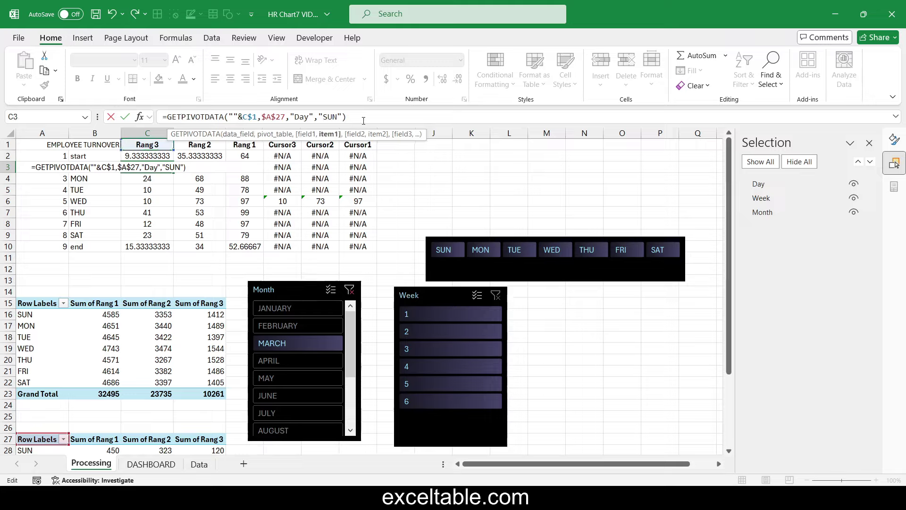
key(Delete)
key(Delete)
key(Delete)
text(&)
key(Left)
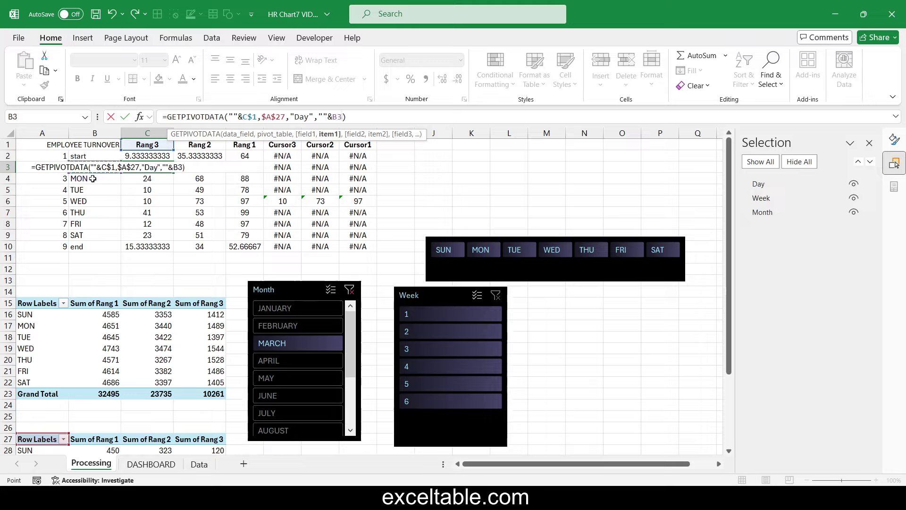
key(F4)
key(F4)
key(F4)
key(ctrl+Return)
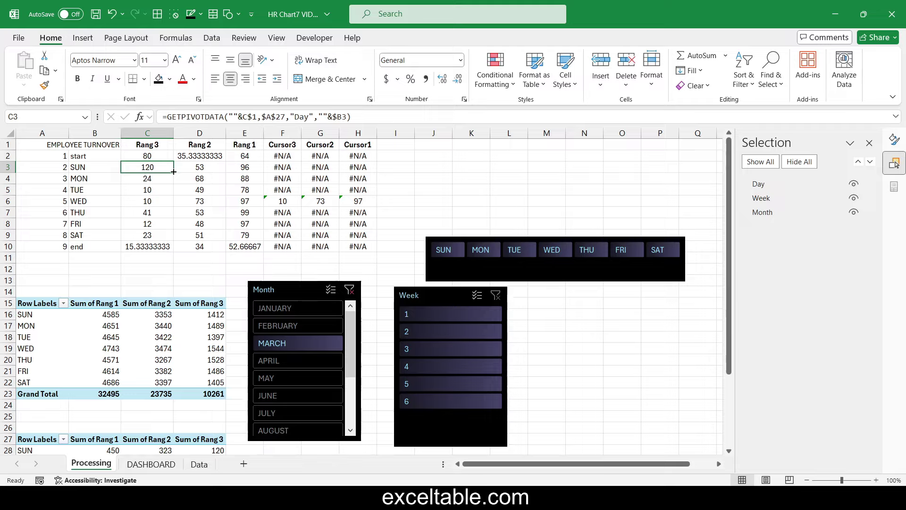
Step: Fill the lookup formula over C3:E9 and filter the Month slicer to JUNE
drag(174, 171, 249, 240)
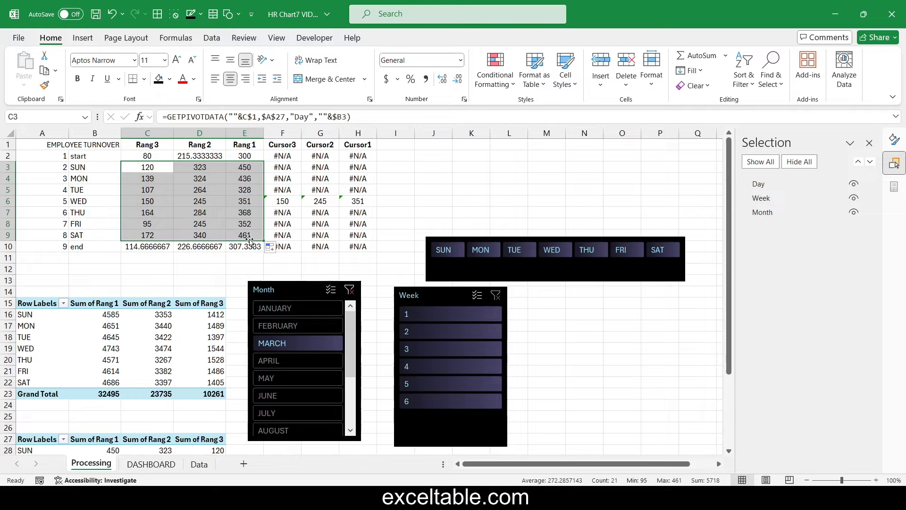
click(297, 326)
click(300, 348)
click(299, 377)
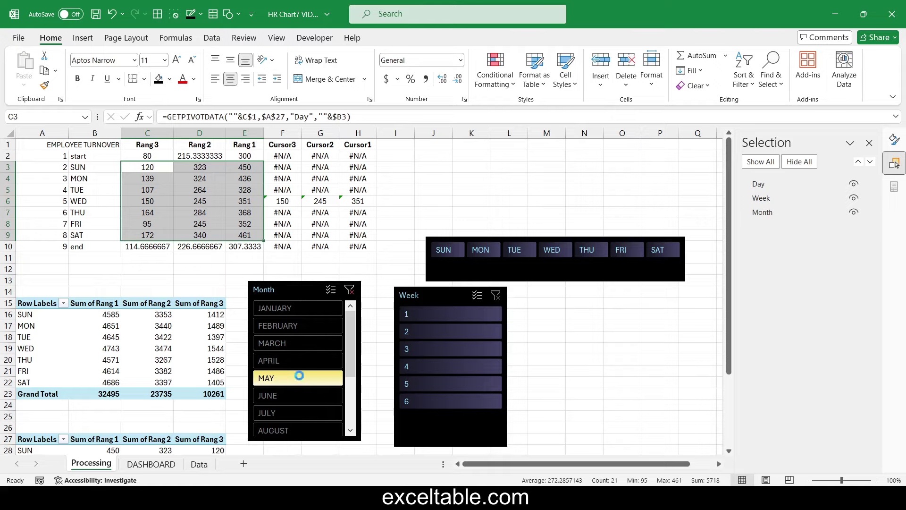
click(300, 393)
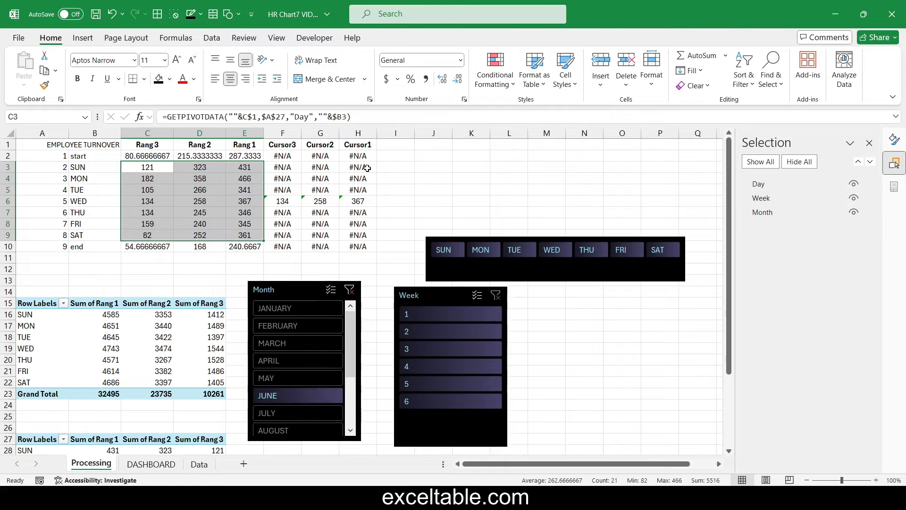
click(157, 172)
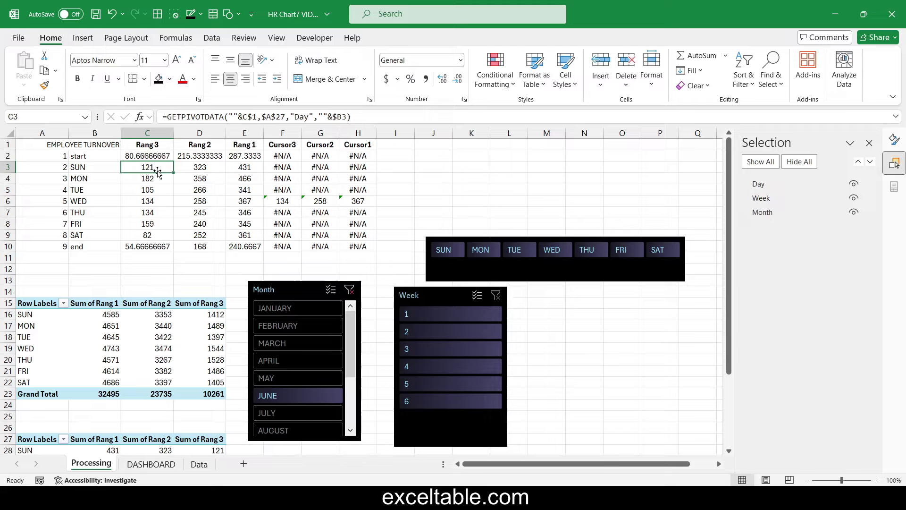
Step: Wrap C3's lookup in IFERROR(...,0) and refill it across C3:E9
click(168, 116)
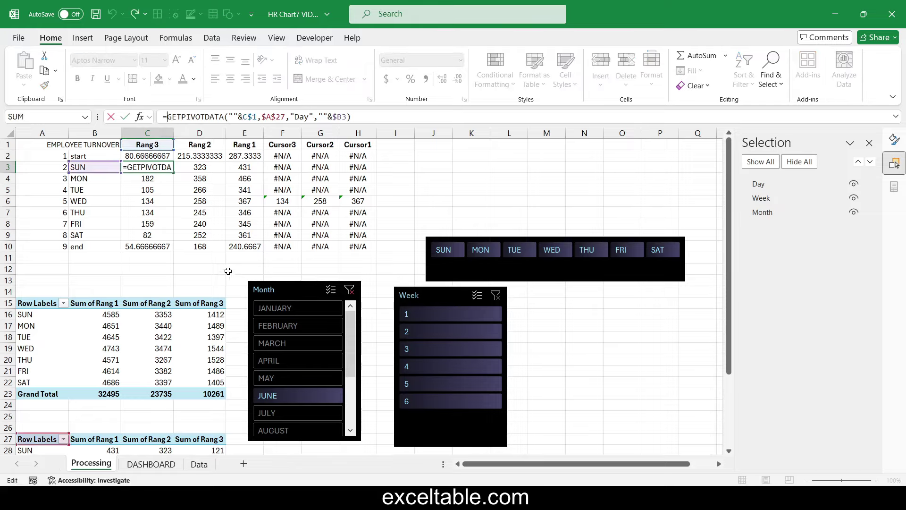
text(if)
key(Down)
key(Tab)
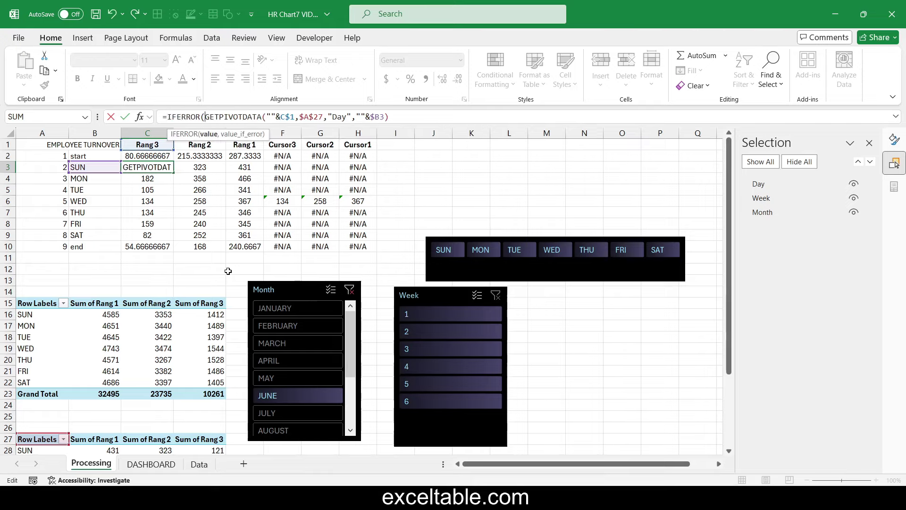
text(,)
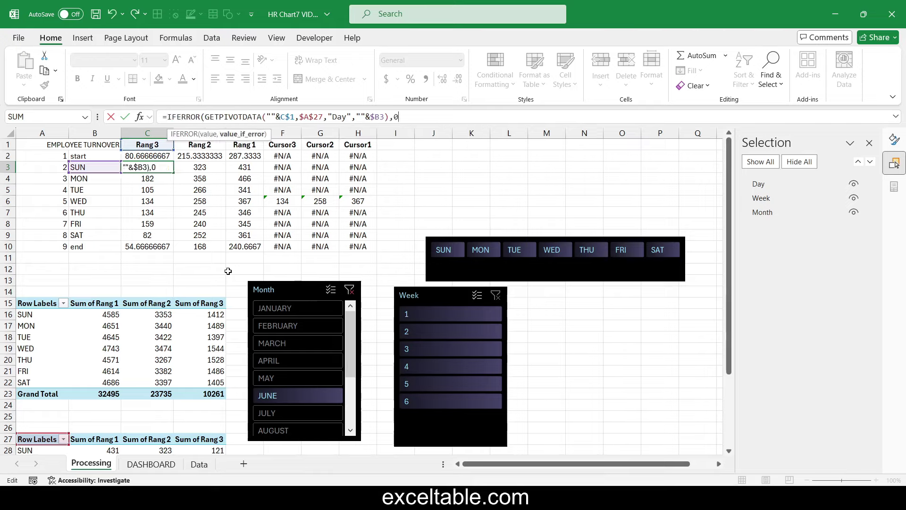
text(0))
key(ctrl+Return)
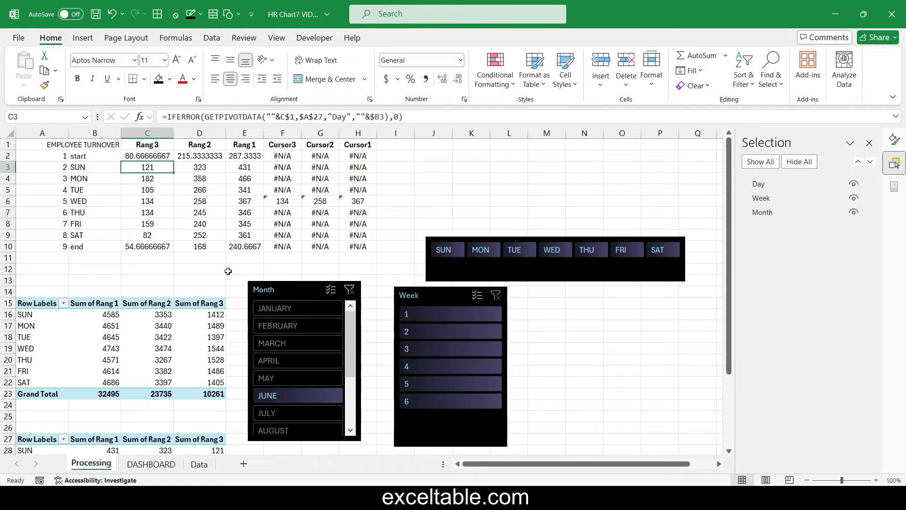
drag(174, 172, 255, 237)
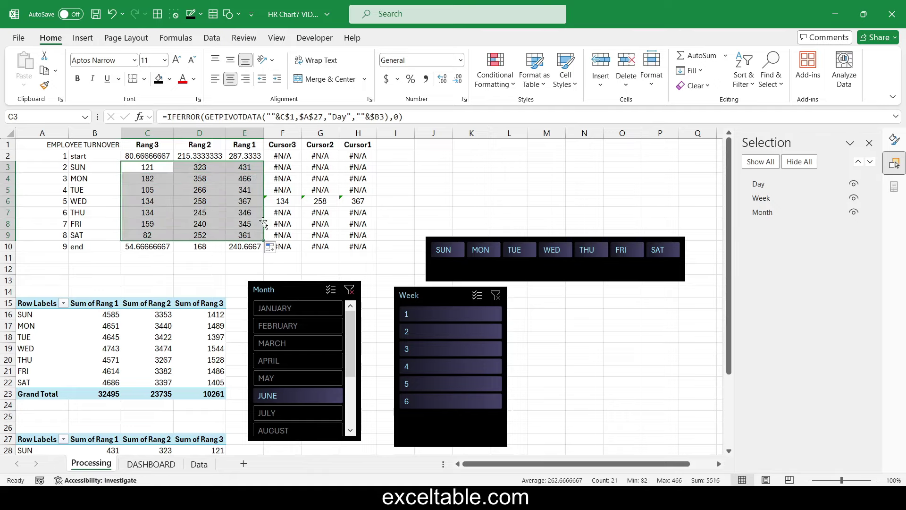
Step: Begin F3's formula as =IF(ISNUMBER( with a pivot reference to SUN's Rang 1 total
click(282, 168)
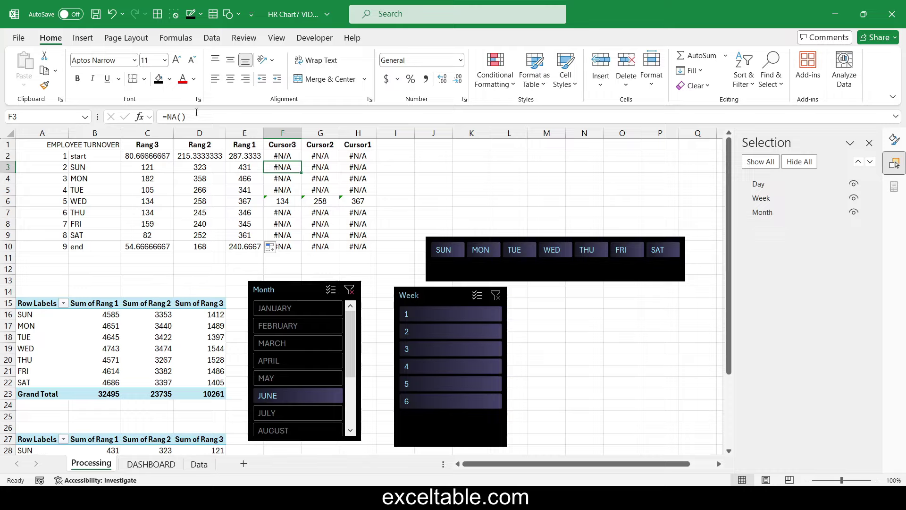
double_click(281, 168)
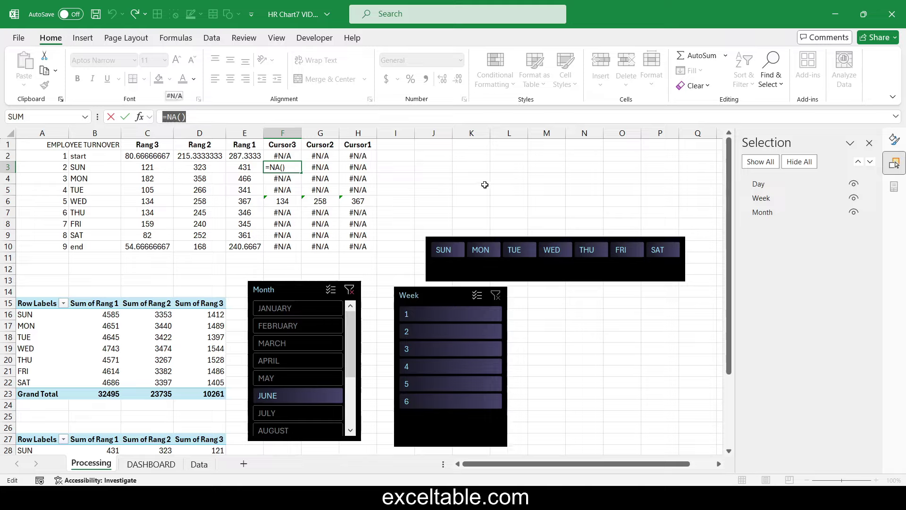
text(=if)
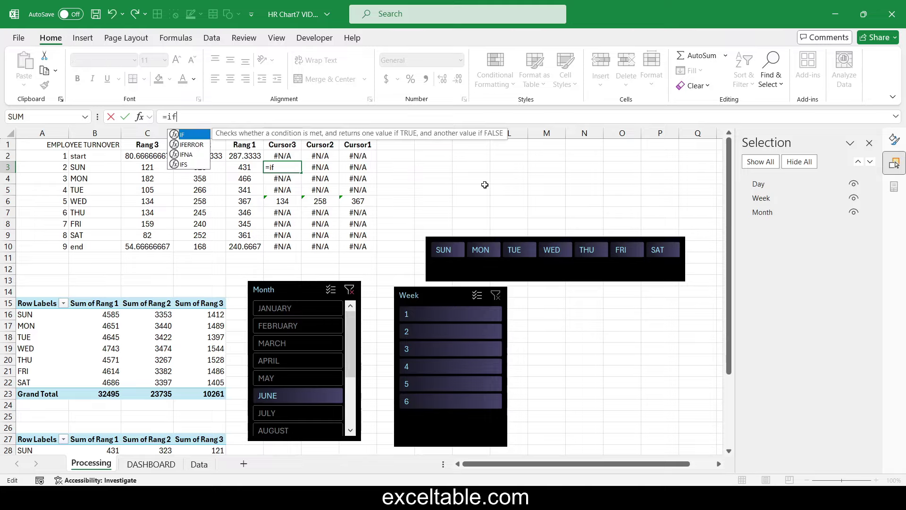
key(Tab)
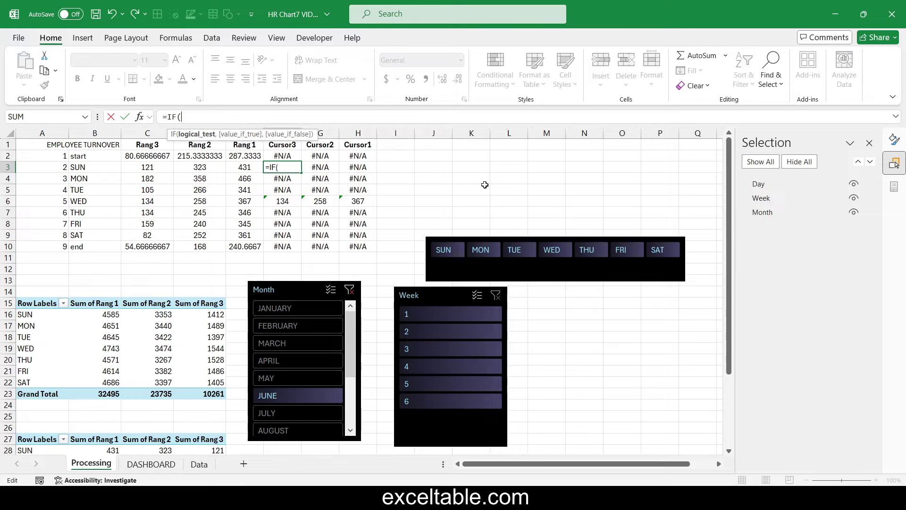
text(is)
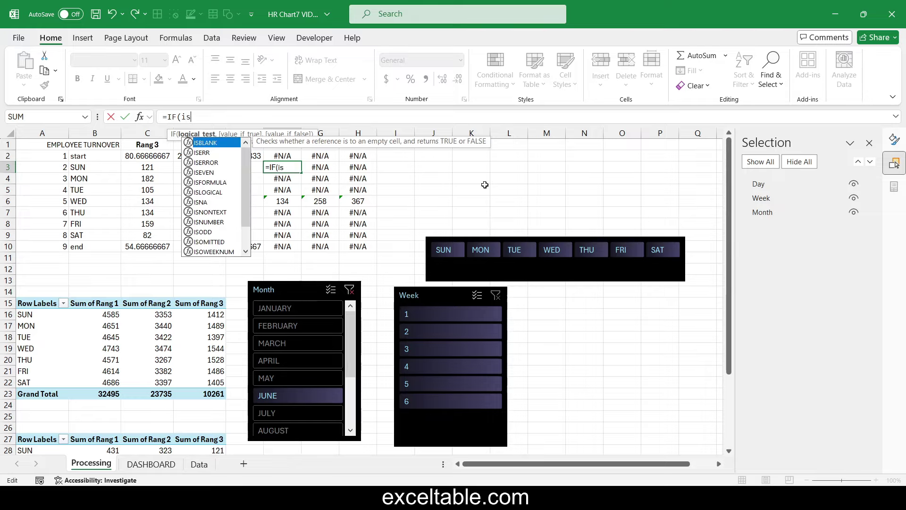
text(n)
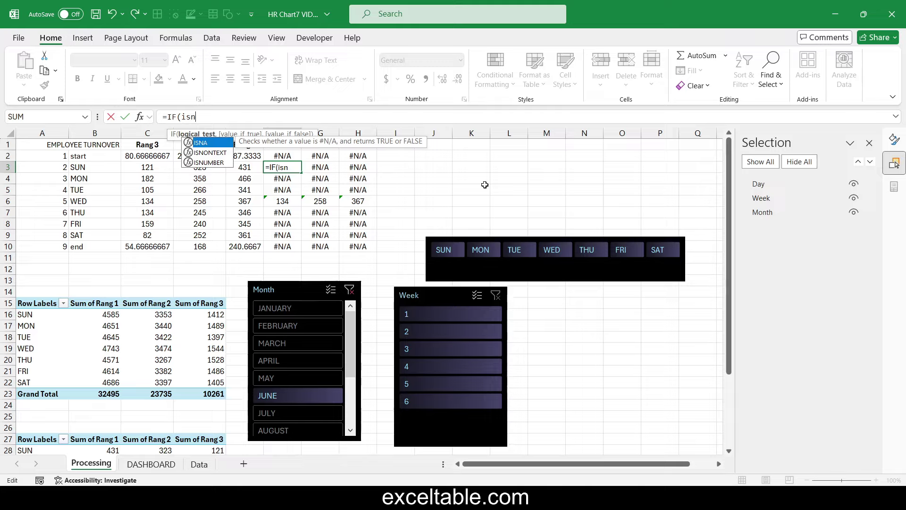
key(Down)
key(Down)
key(Tab)
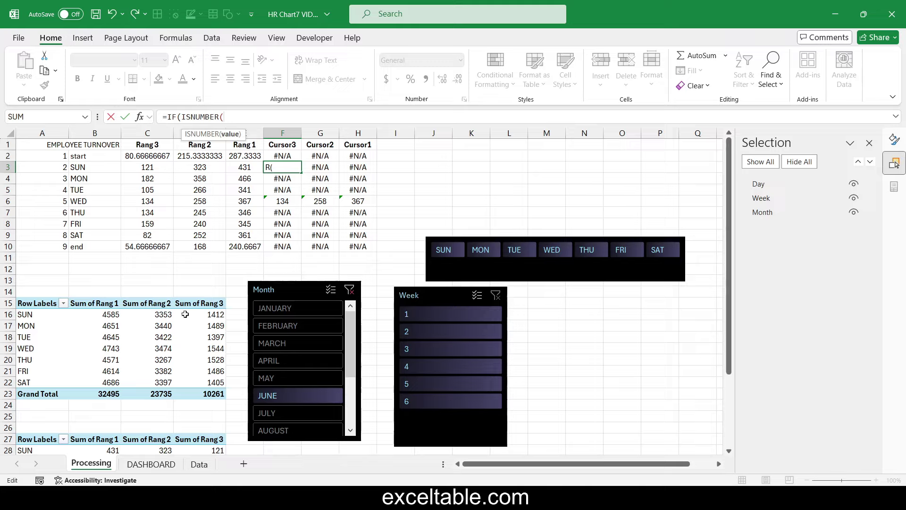
click(96, 315)
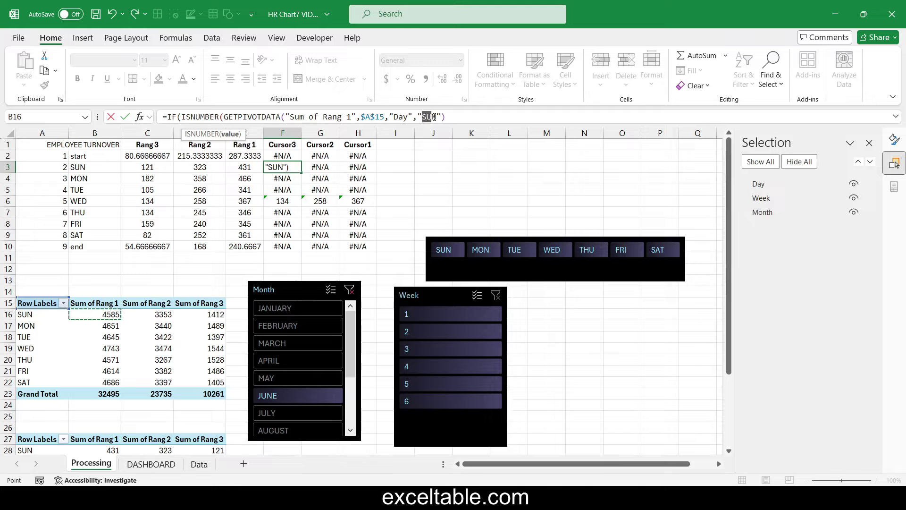
Step: Replace the hard-coded SUN in F3's lookup with ""&$B3
key(F2)
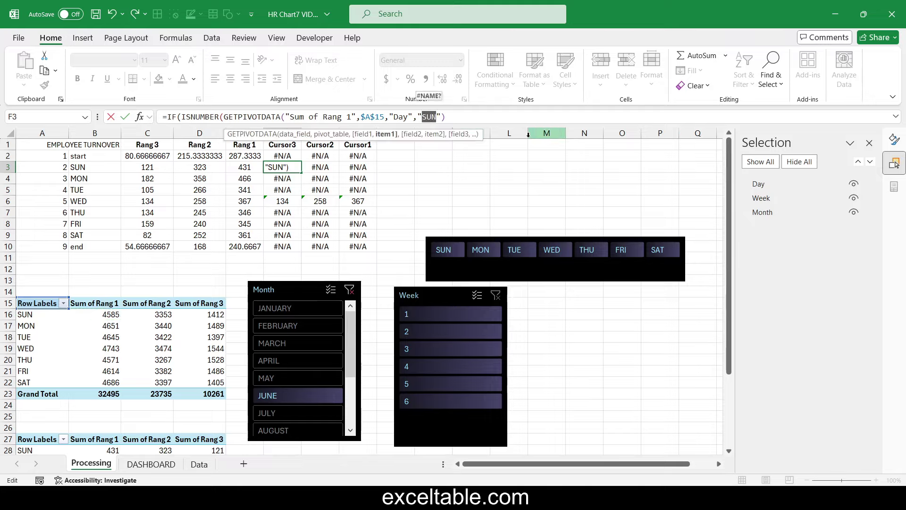
key(Delete)
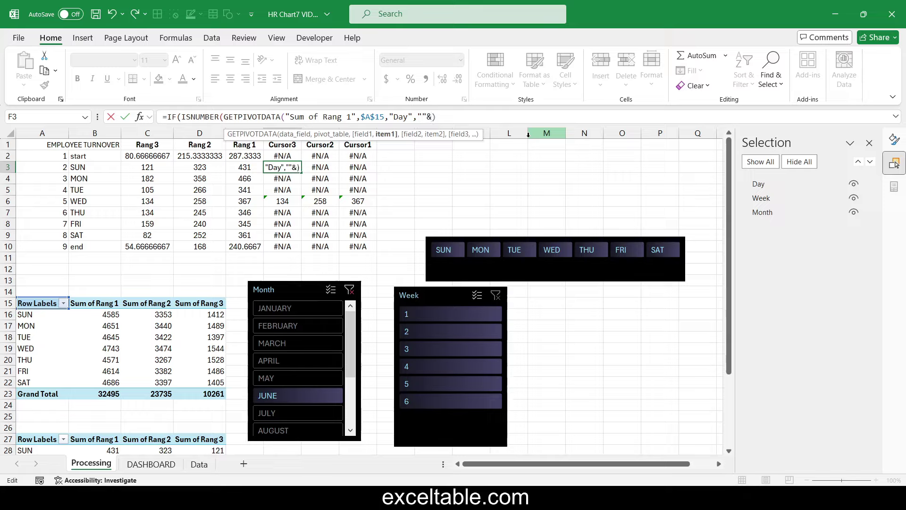
click(96, 165)
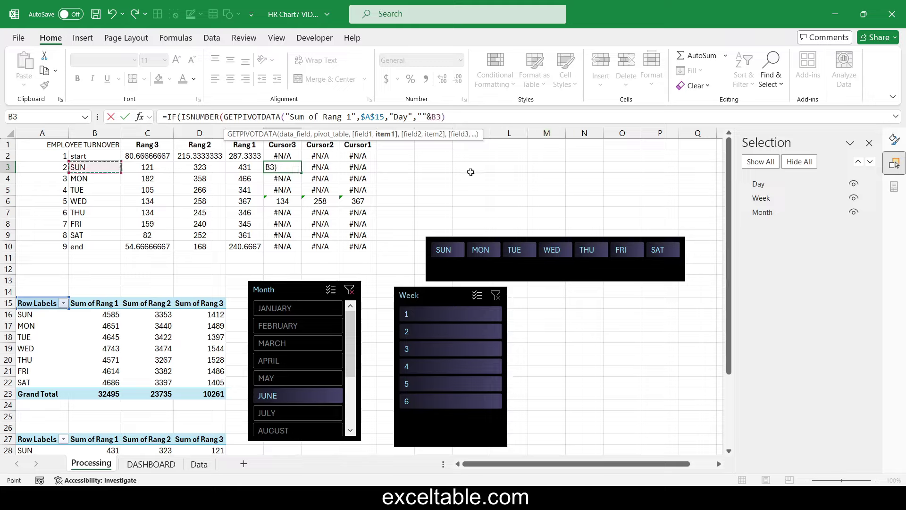
key(F4)
key(F4)
key(F4)
Step: Complete the F3 formula with C3 as the result and NA() otherwise, dismissing the argument error
click(455, 116)
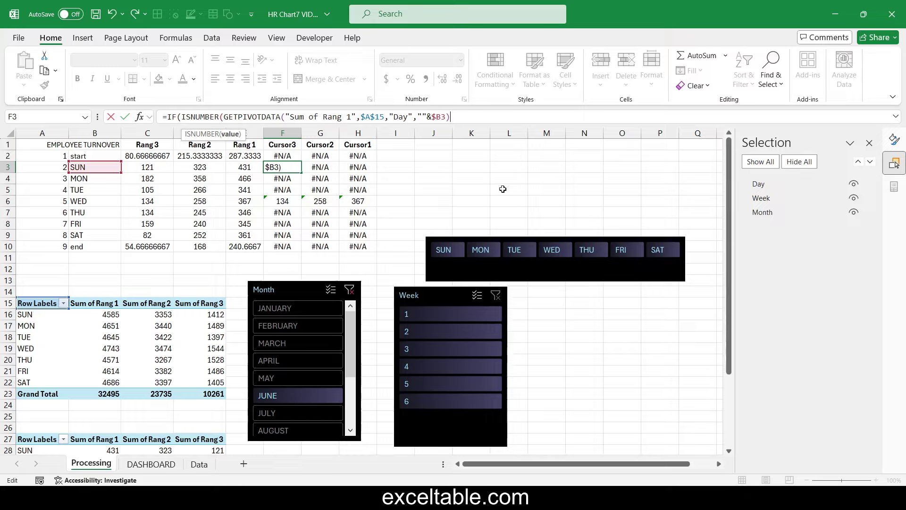
text(,)
click(138, 168)
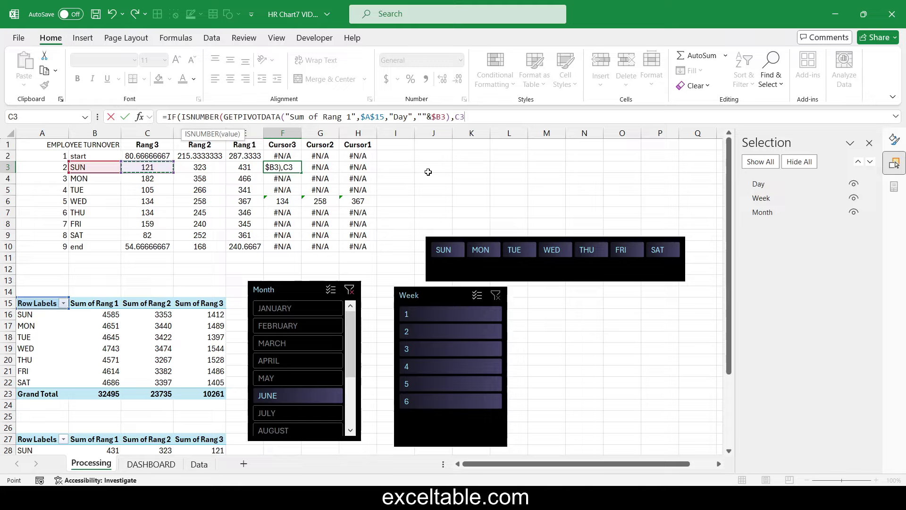
text(,na)
key(Tab)
text()))
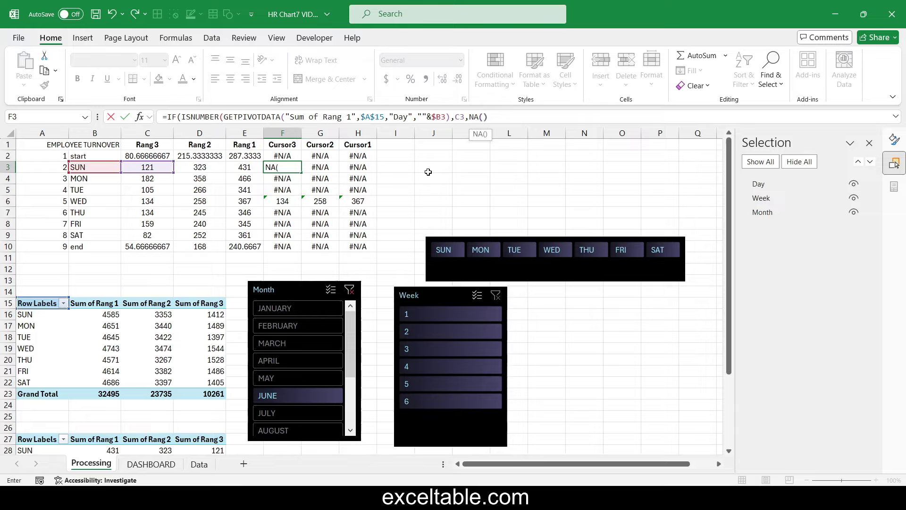
key(Return)
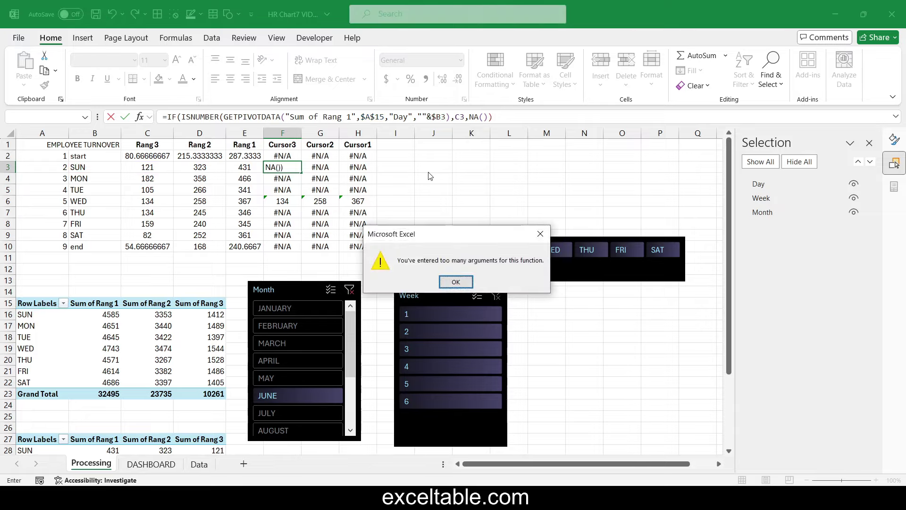
key(Return)
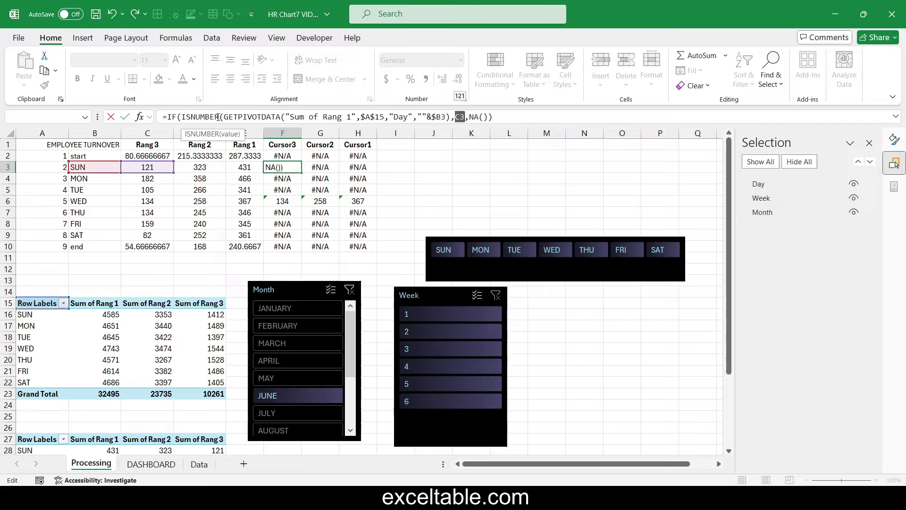
click(454, 117)
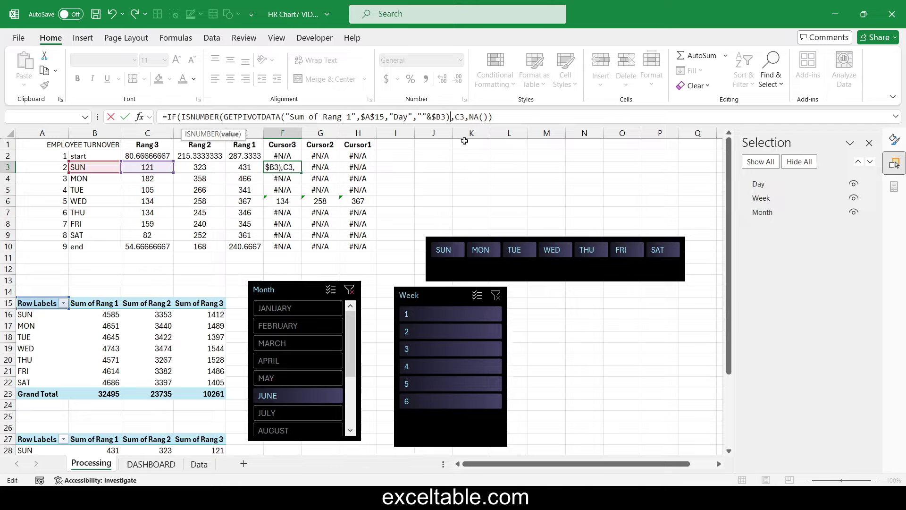
Step: Add the missing comma, commit F3, and fill the cursor formula across F3:H9
text(,)
key(Return)
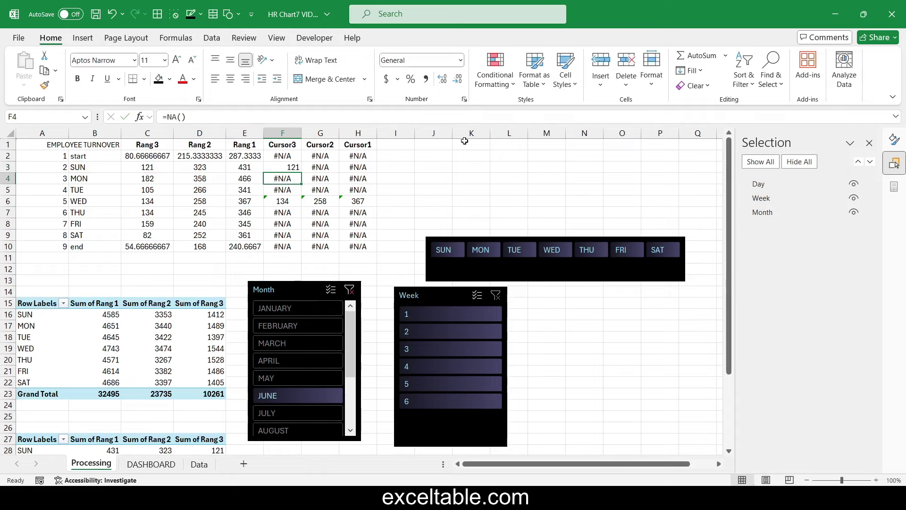
key(Up)
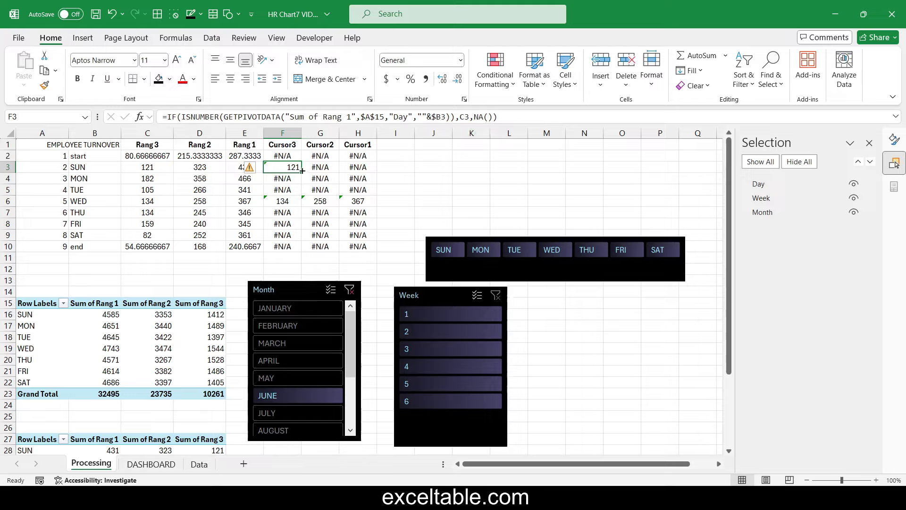
drag(302, 171, 361, 237)
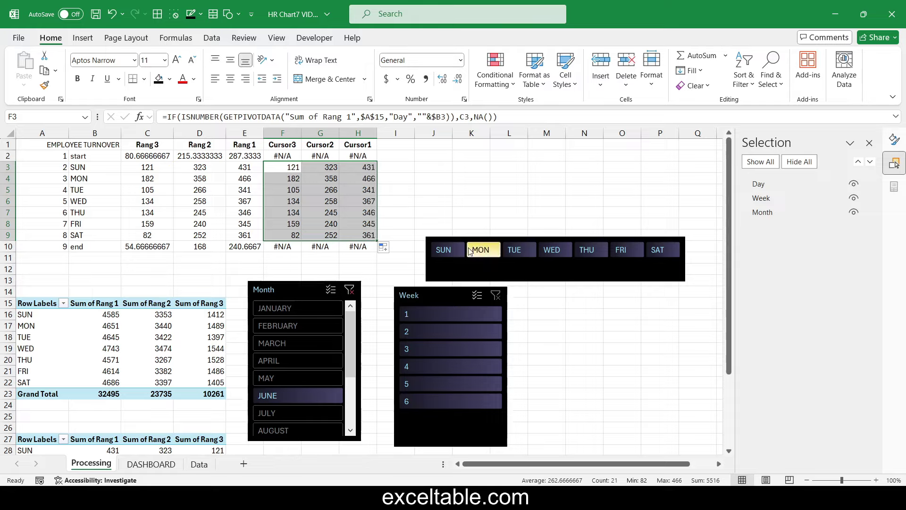
Step: Test TUE, WED and THU in the Day slicer, then filter to FRI (159, 240, 345)
click(521, 251)
click(552, 250)
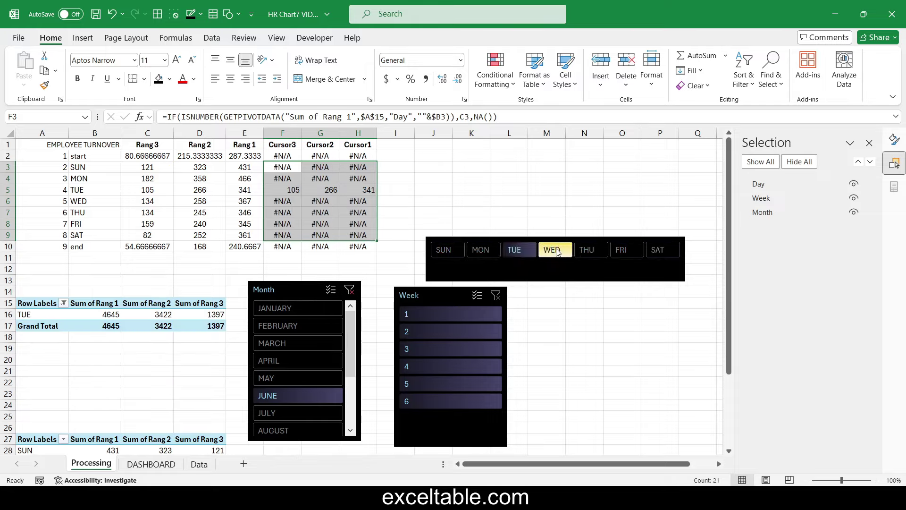
click(584, 252)
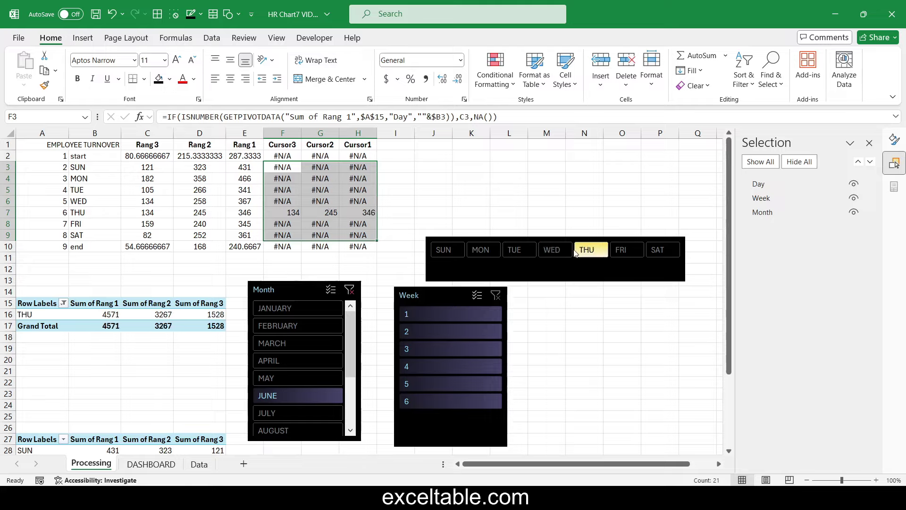
click(553, 251)
click(524, 252)
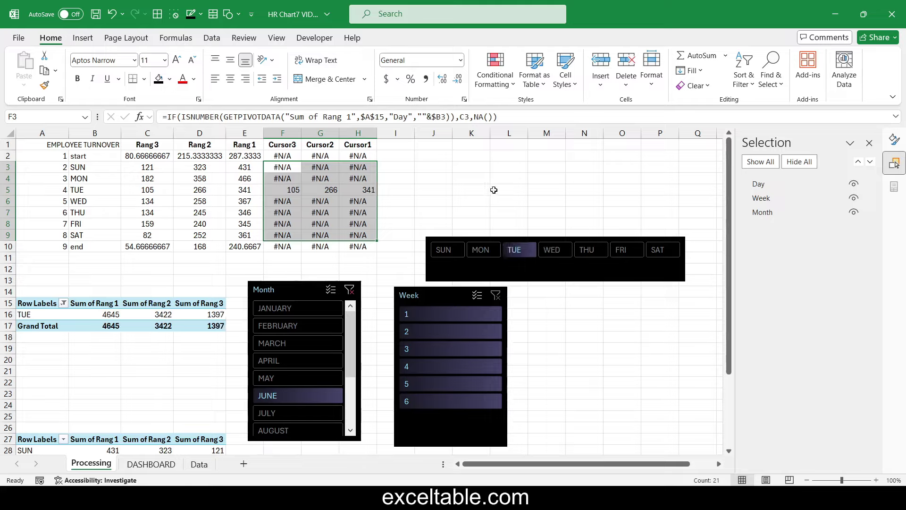
drag(514, 250, 586, 250)
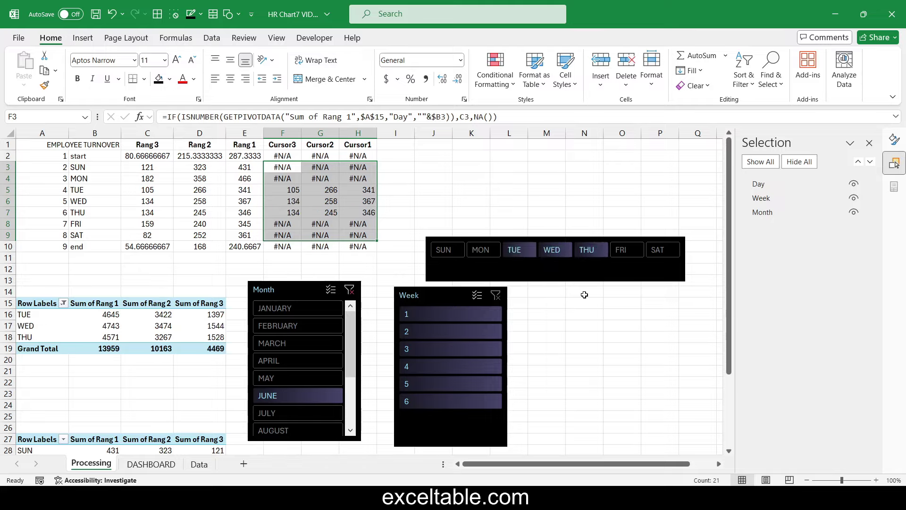
click(622, 250)
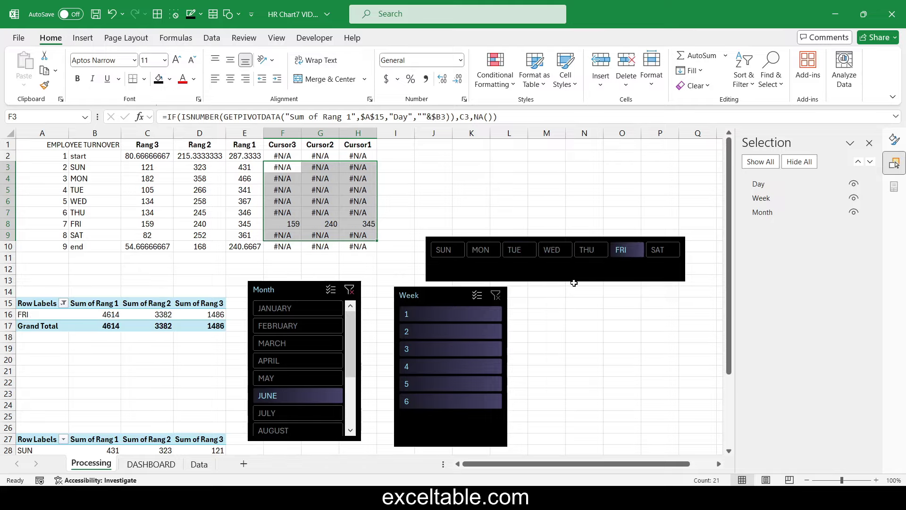
click(468, 200)
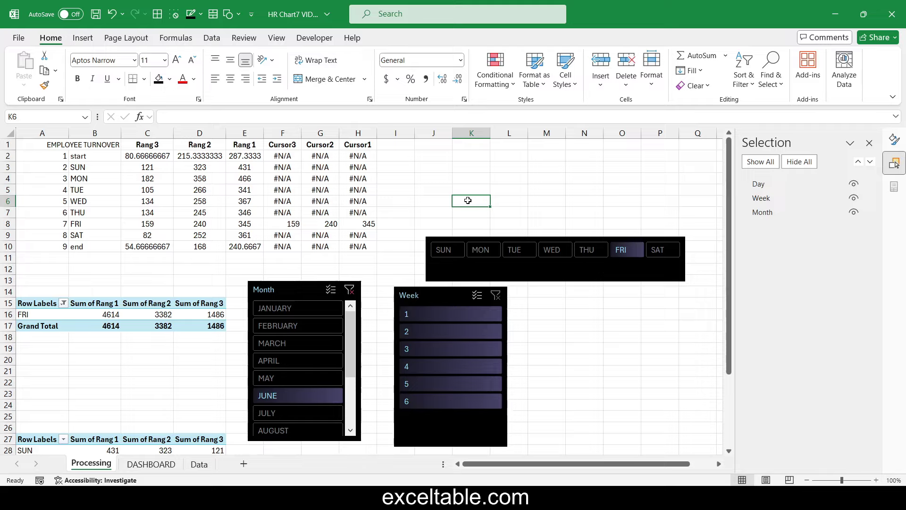
Step: Cut the Day, Month and Week slicers together and switch to the DASHBOARD sheet
click(470, 272)
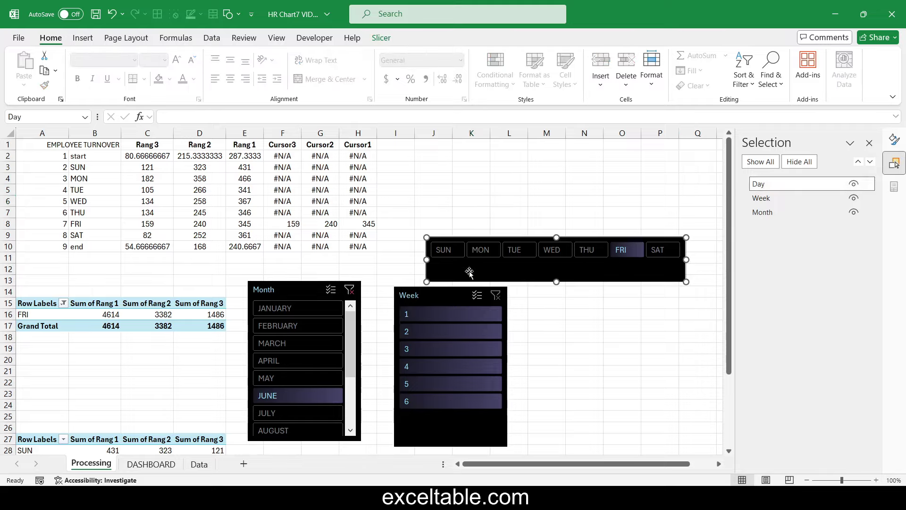
ctrl+click(289, 288)
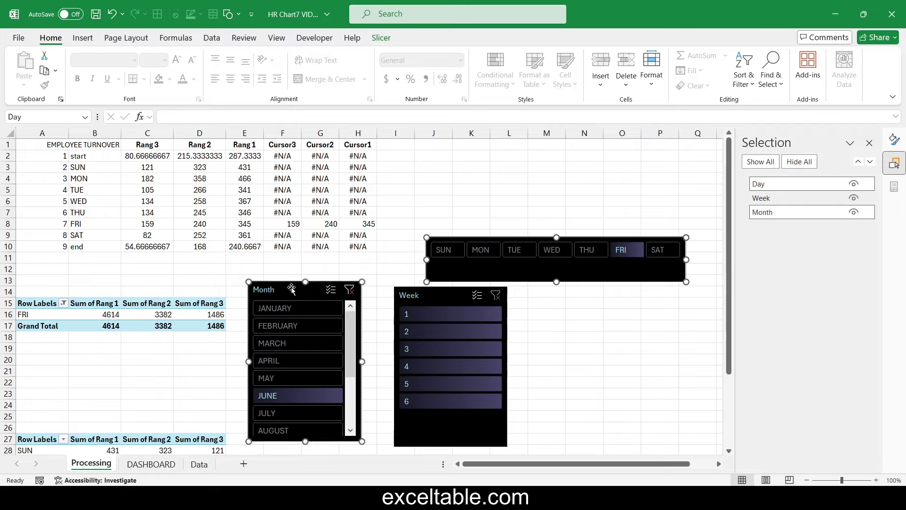
ctrl+click(436, 422)
right_click(436, 421)
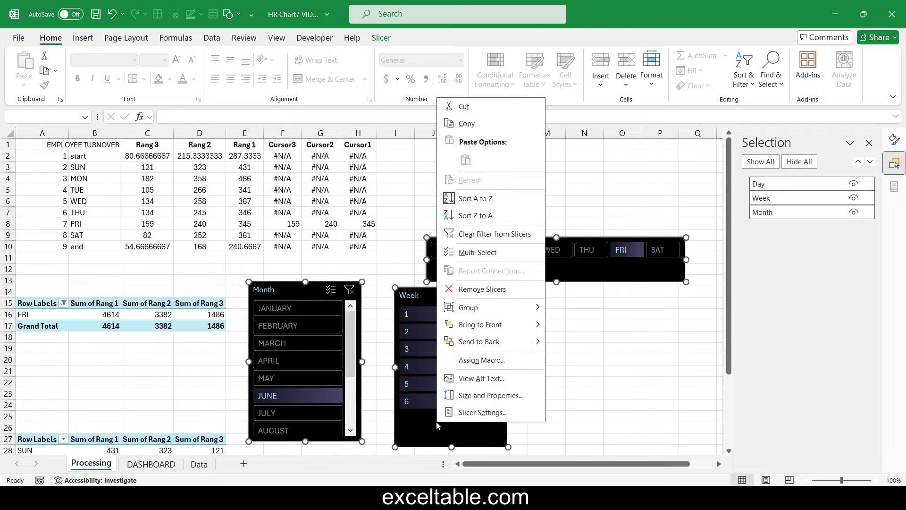
click(480, 109)
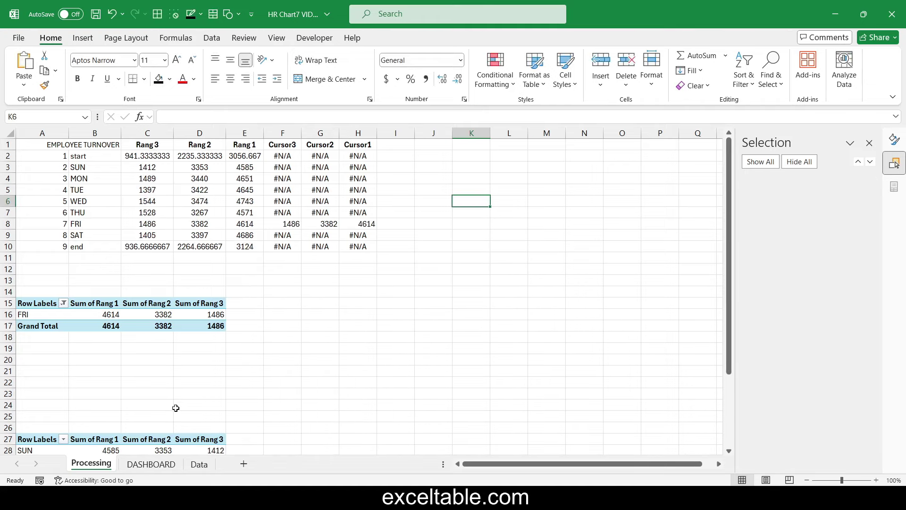
click(136, 466)
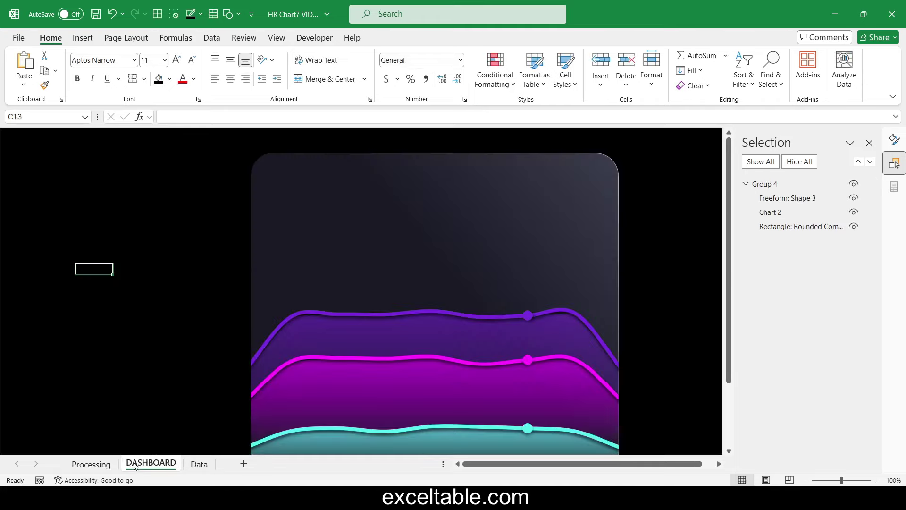
Step: Paste the three slicers onto the DASHBOARD, close the Selection and Format Slicer panes, and shift them right
click(138, 202)
key(ctrl+v)
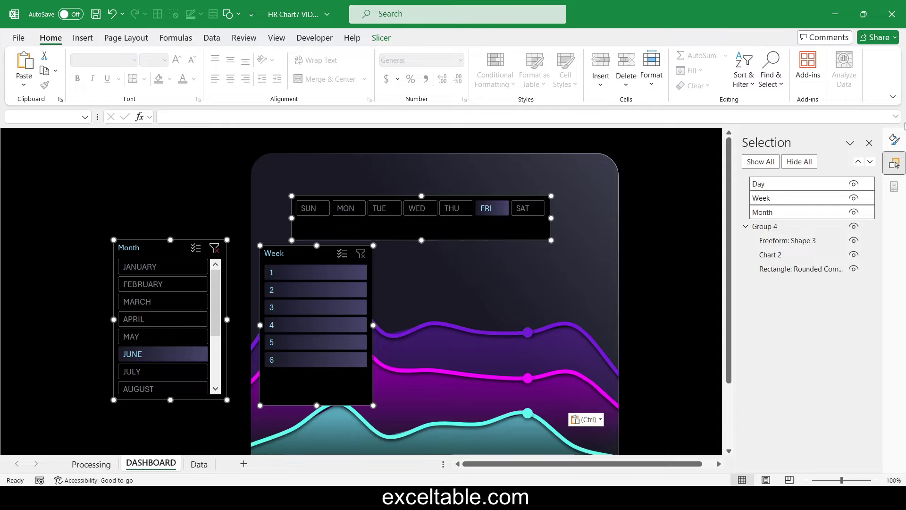
click(869, 143)
click(870, 143)
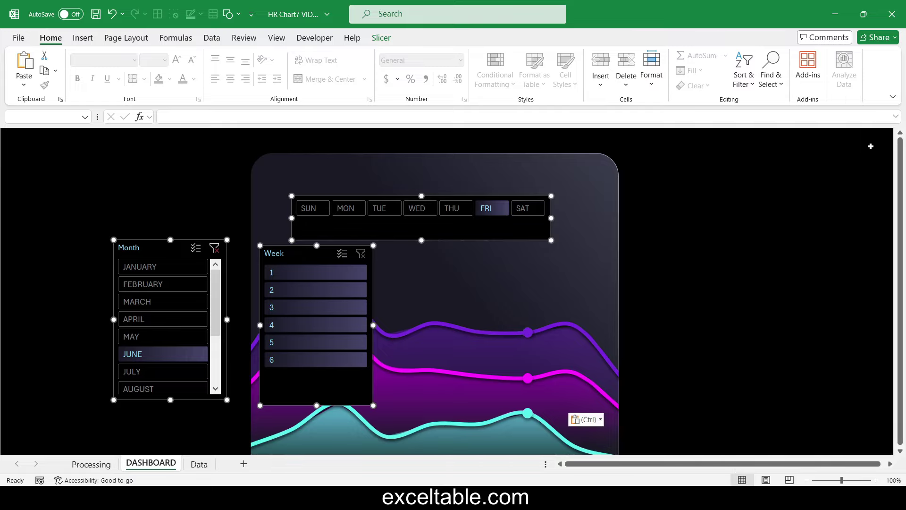
drag(496, 228, 747, 227)
click(752, 273)
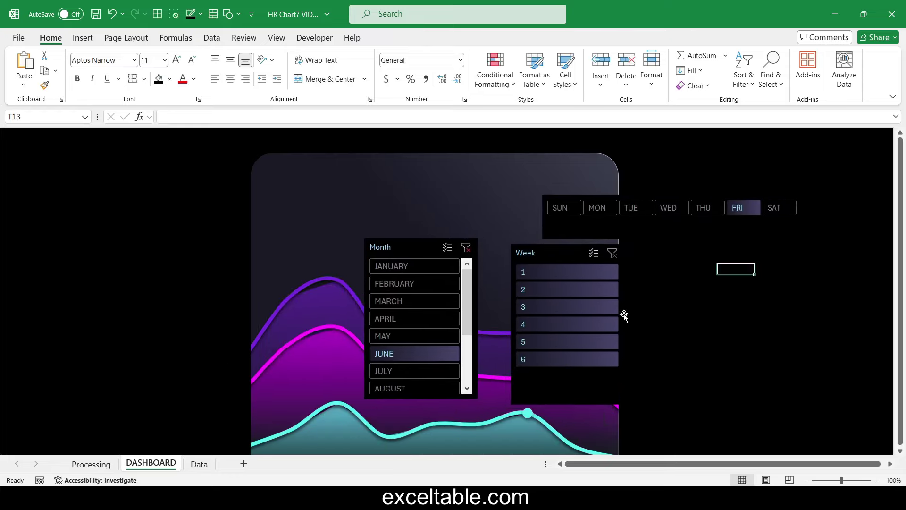
Step: Place a narrowed Week slicer left of the chart and a lengthened Month slicer at right
drag(578, 384, 195, 411)
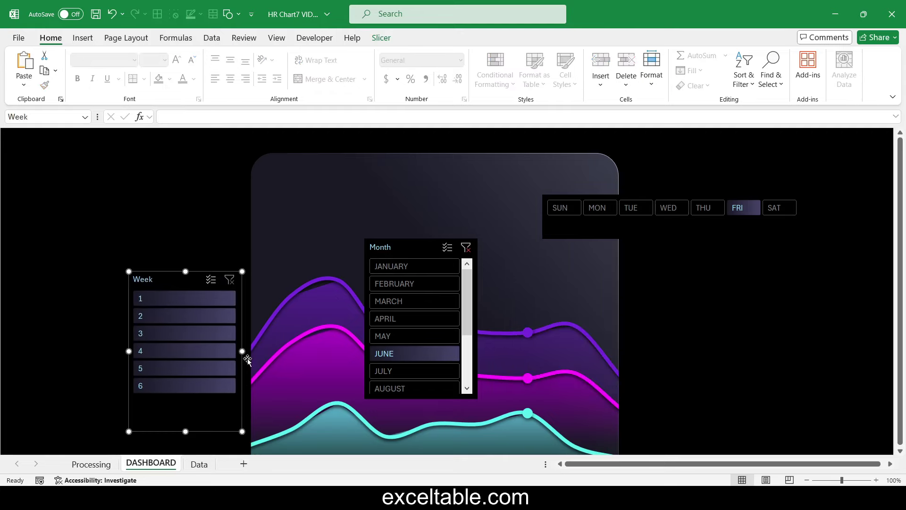
drag(240, 352, 206, 351)
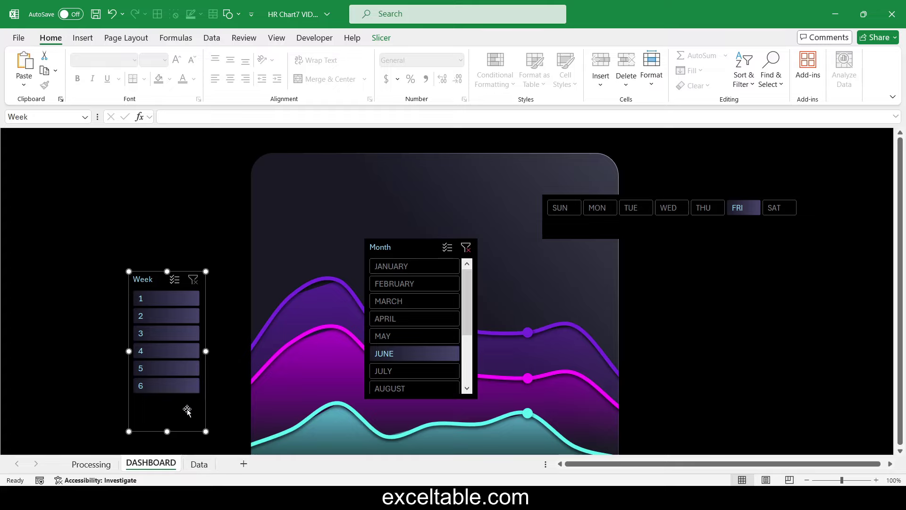
drag(186, 411, 216, 426)
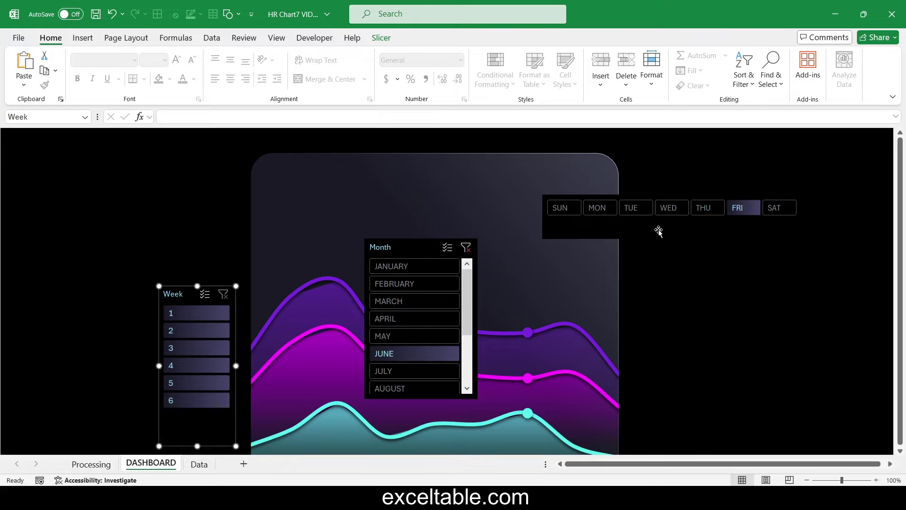
drag(406, 248, 669, 246)
drag(688, 400, 689, 465)
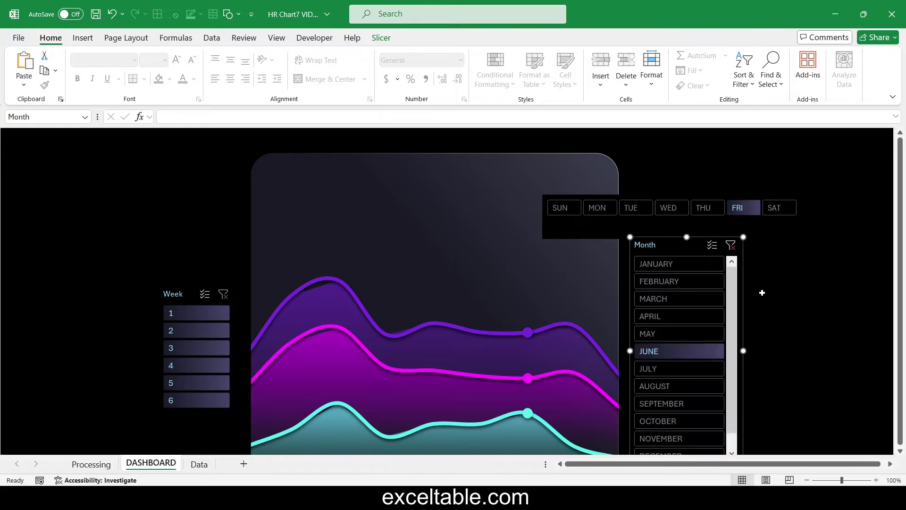
Step: Hide the ribbon, slightly narrow the Month slicer, and raise the Week slicer level with the chart
double_click(51, 41)
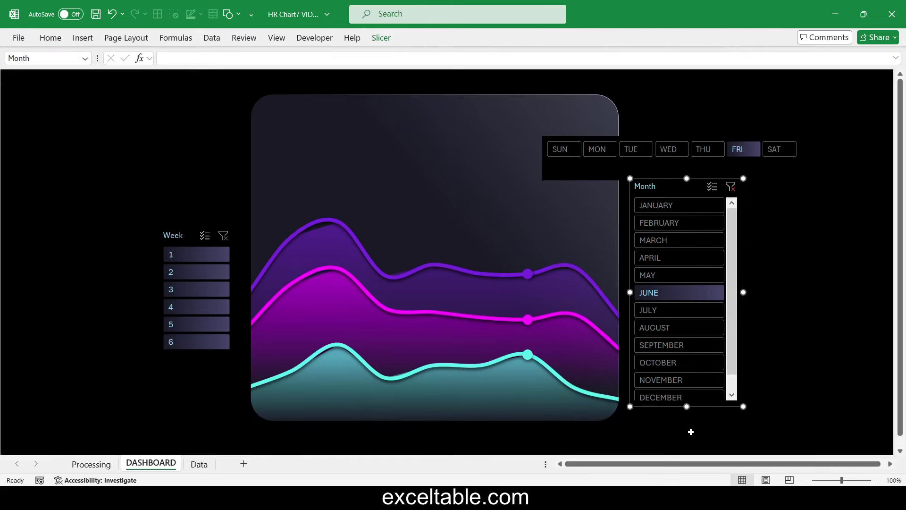
drag(686, 178, 685, 165)
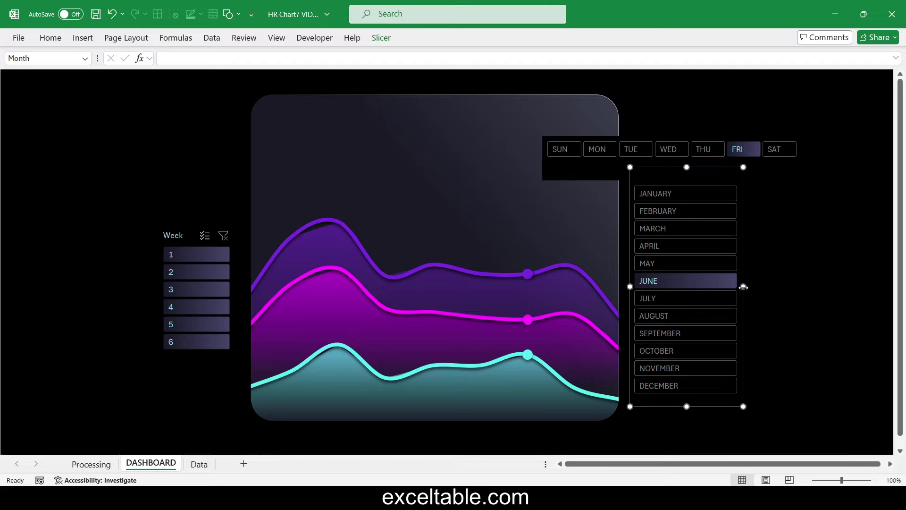
drag(743, 286, 714, 290)
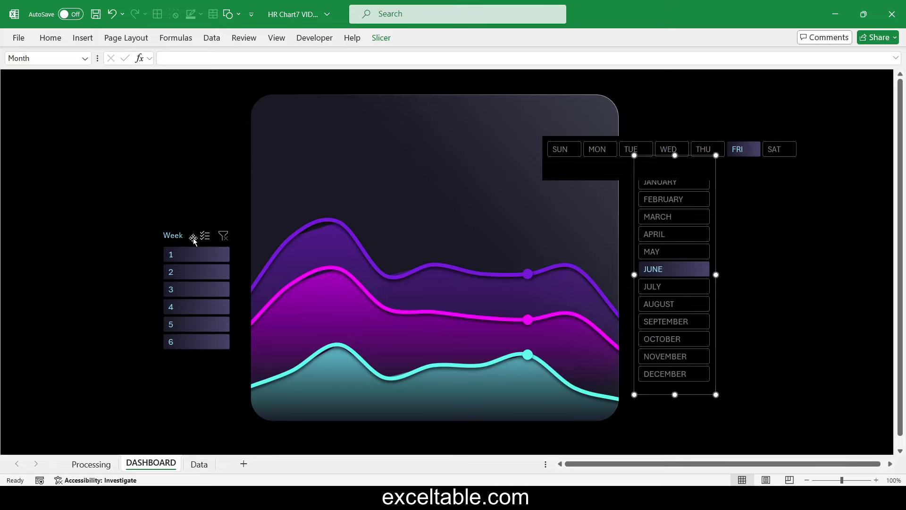
drag(193, 239, 190, 214)
Step: Move the Day slicer beneath the chart and widen it to the chart's width
click(800, 308)
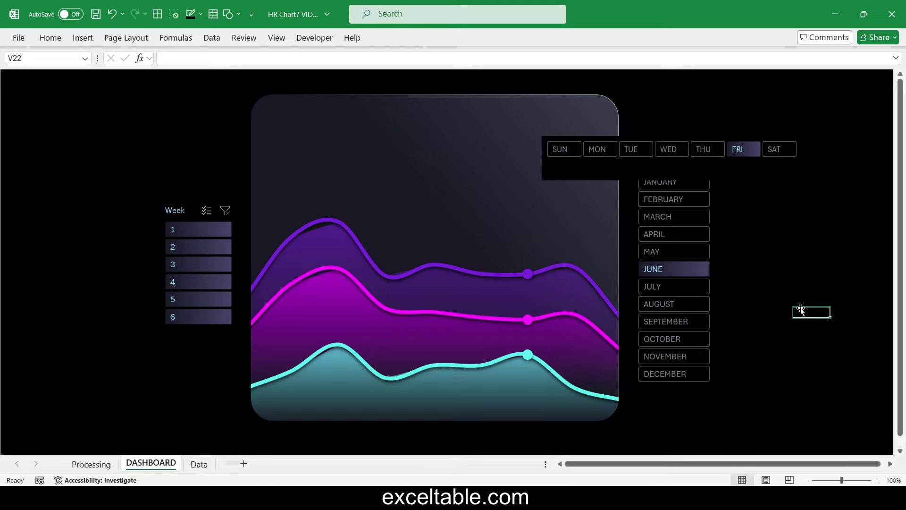
scroll(783, 309, down, 2)
drag(608, 103, 367, 405)
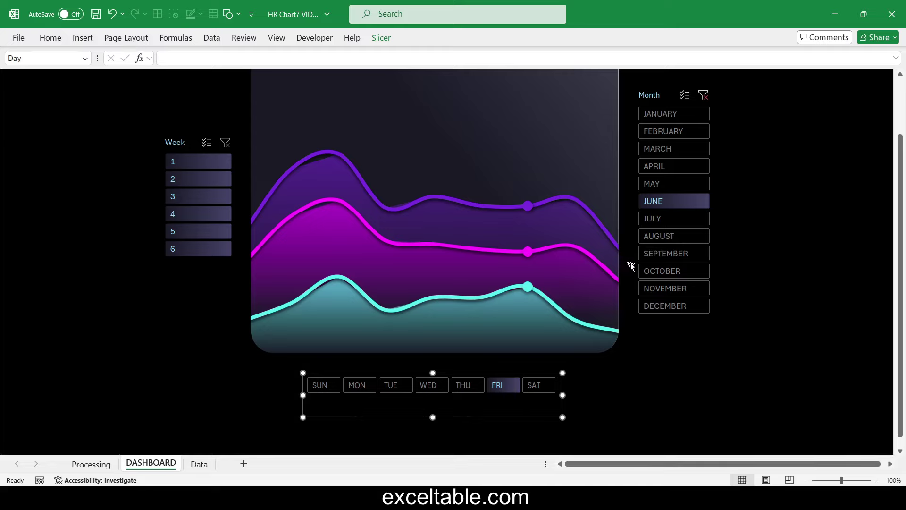
click(663, 183)
click(201, 195)
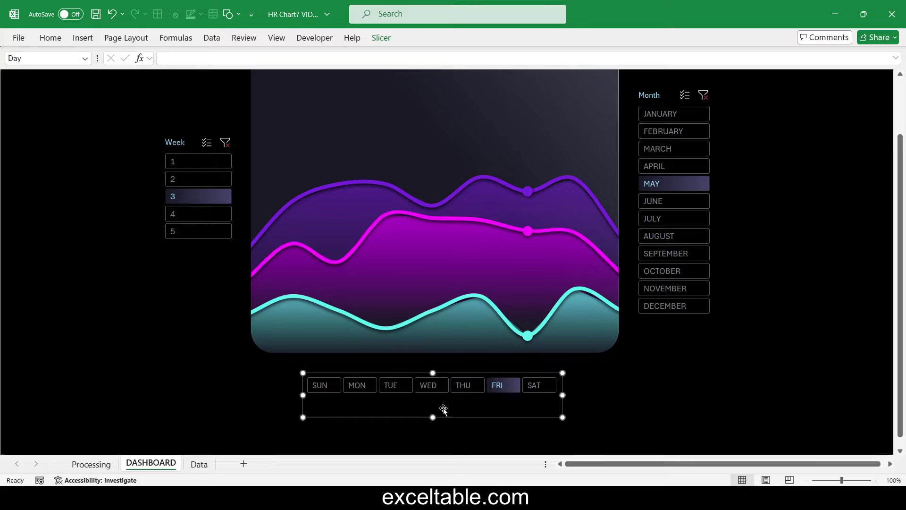
drag(443, 407, 402, 396)
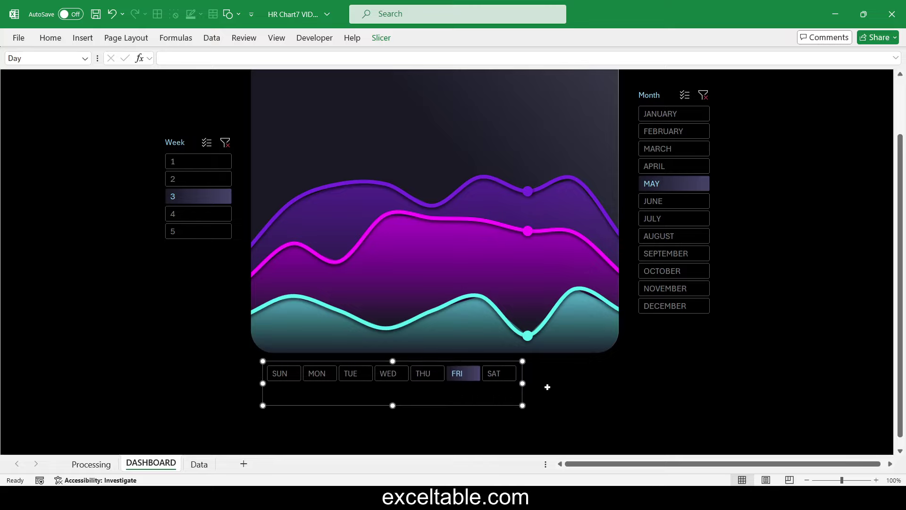
drag(522, 383, 614, 384)
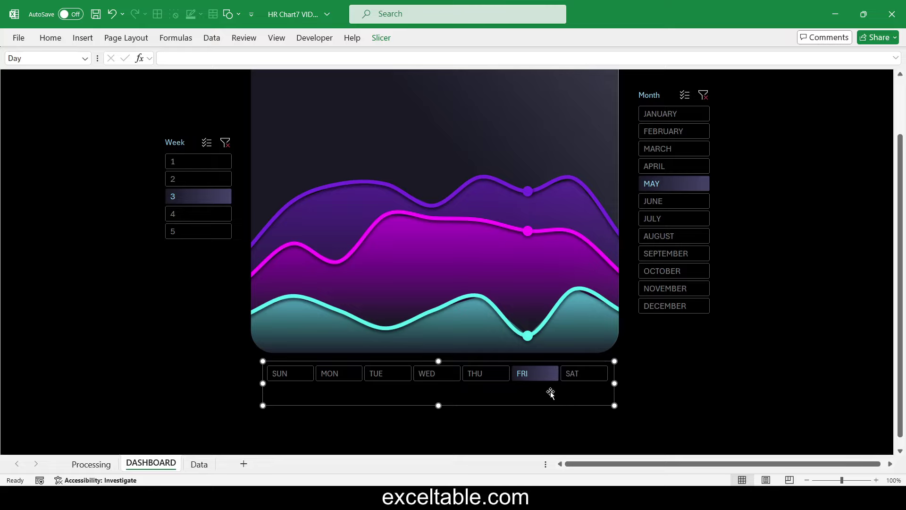
drag(537, 404, 532, 404)
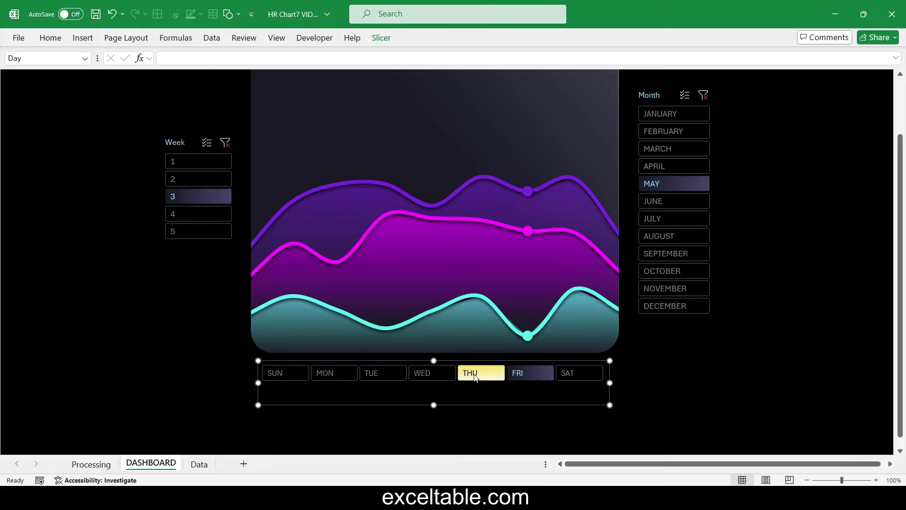
Step: Try the Wednesday, Sunday and Saturday filters while nudging the Day slicer into line with the chart
click(442, 374)
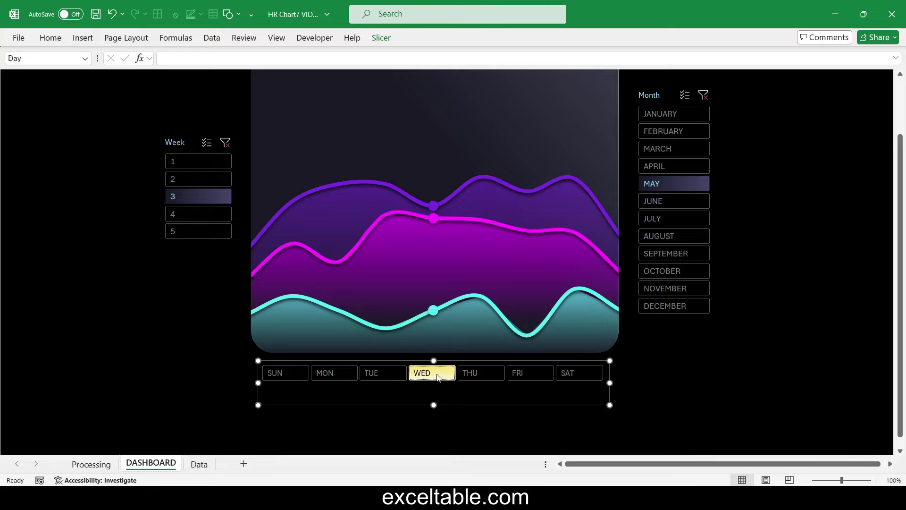
click(287, 376)
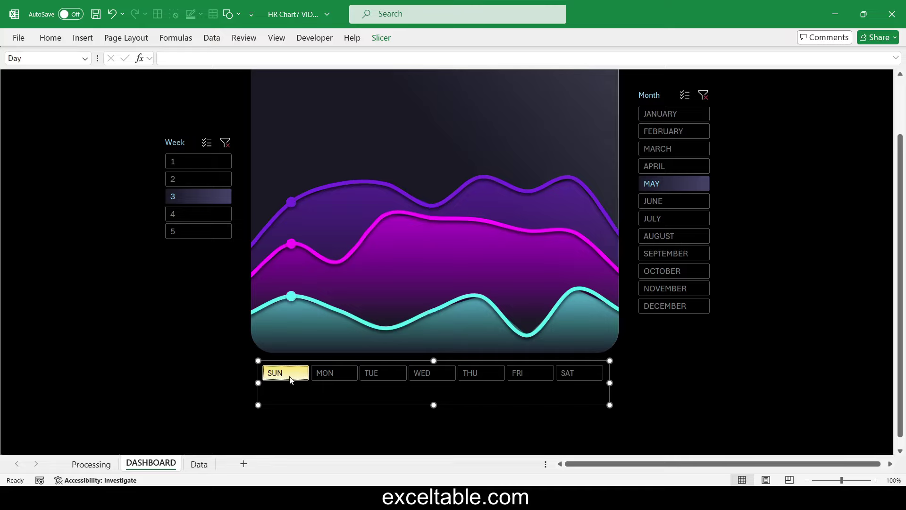
drag(336, 394, 337, 394)
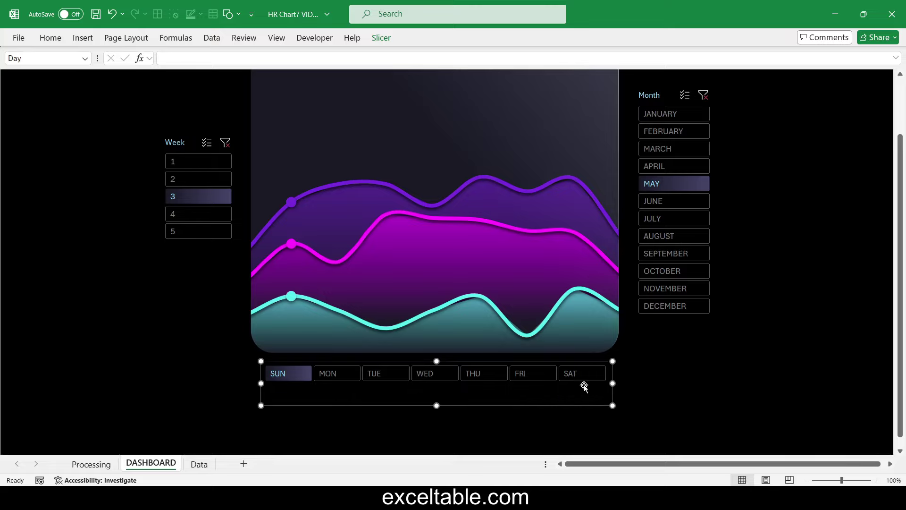
click(583, 375)
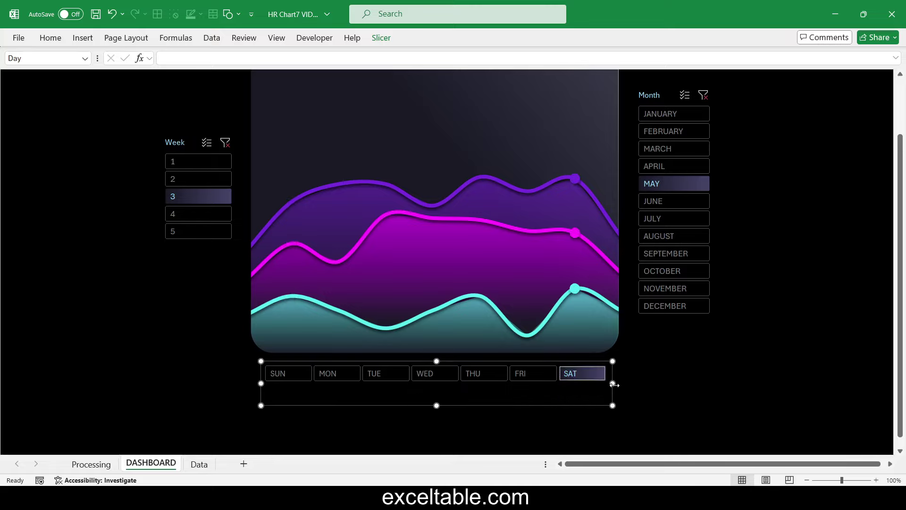
drag(609, 383, 605, 383)
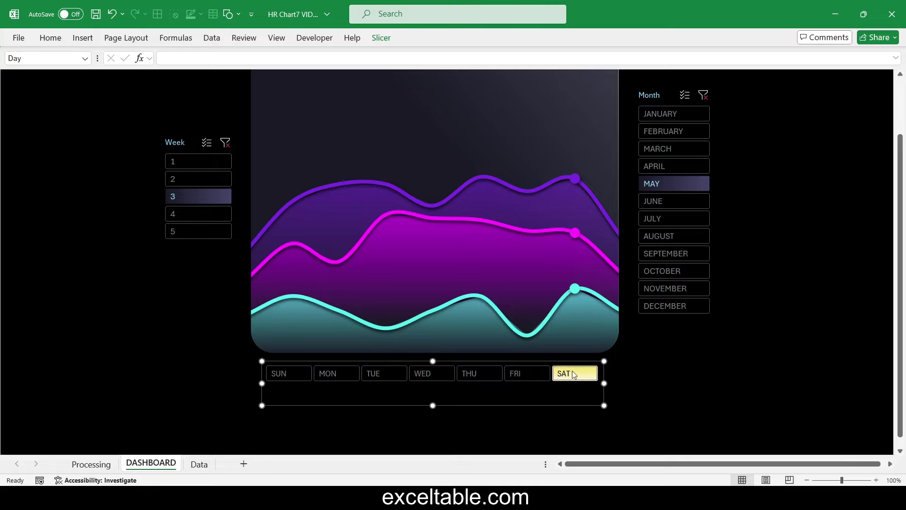
Step: Cycle the chart through Sunday, Monday, Tuesday, Thursday and Friday, checking the Day slicer selection
click(286, 373)
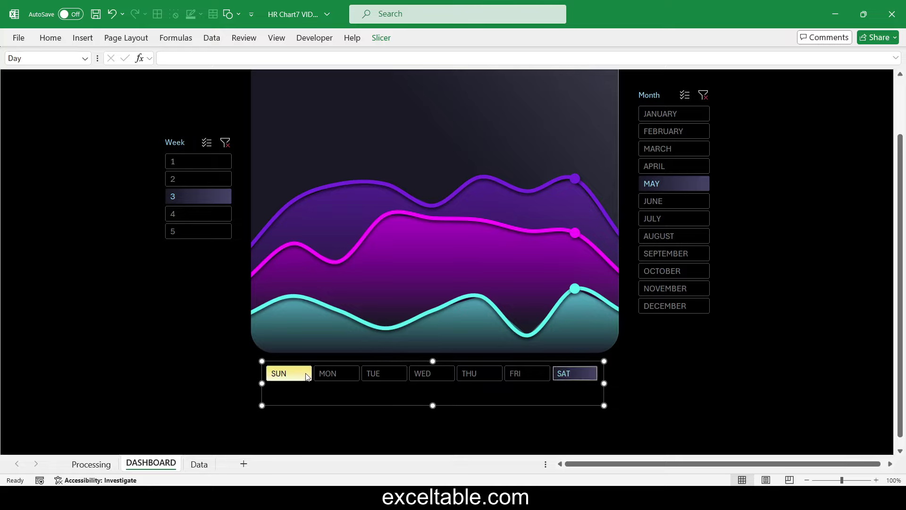
click(336, 377)
click(383, 377)
click(474, 375)
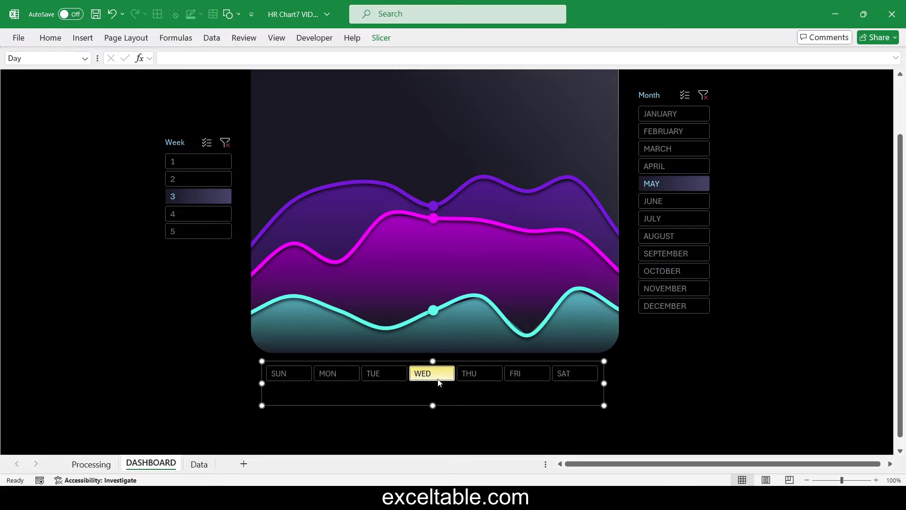
click(524, 376)
click(726, 424)
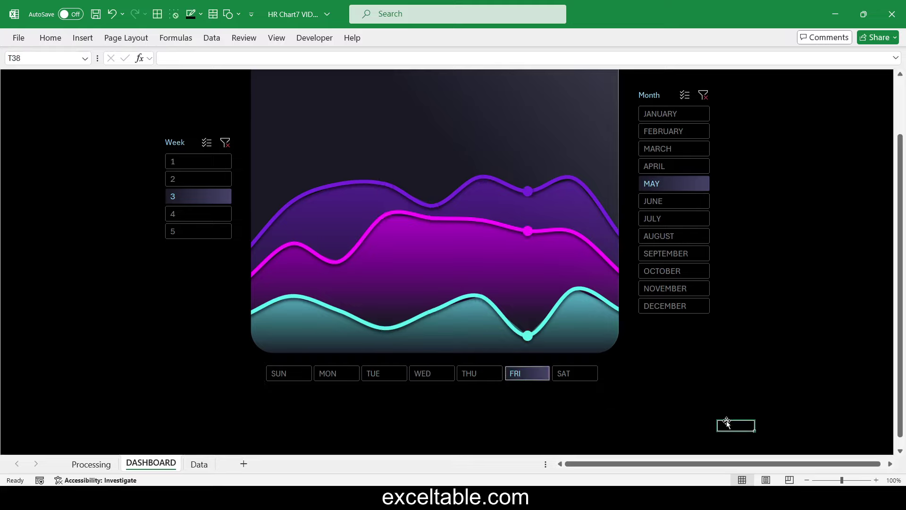
click(469, 377)
click(699, 401)
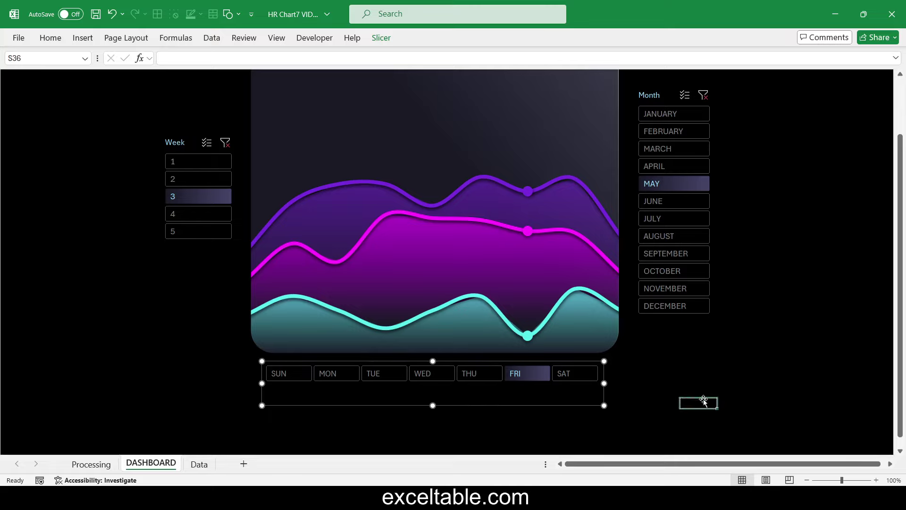
click(465, 398)
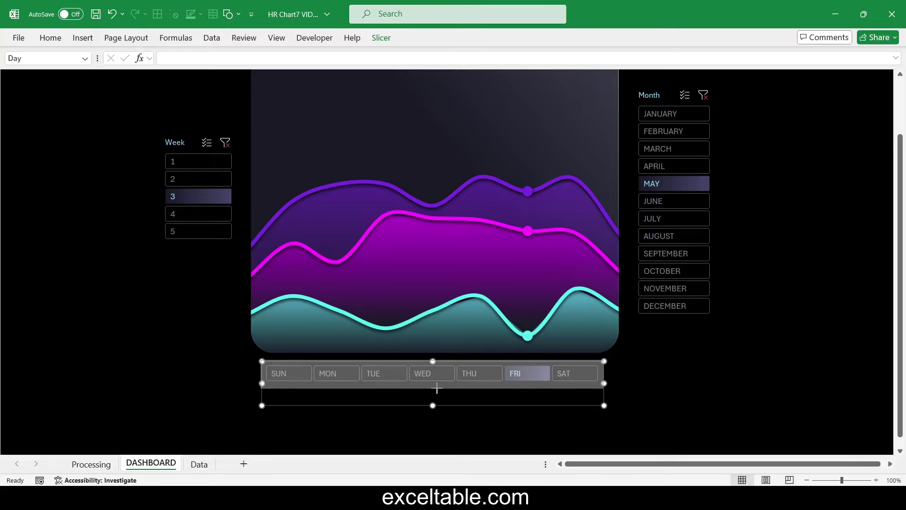
click(735, 436)
Step: Recheck Thursday to Monday, all days and Monday–Wednesday, ending filtered to Wednesday
click(473, 374)
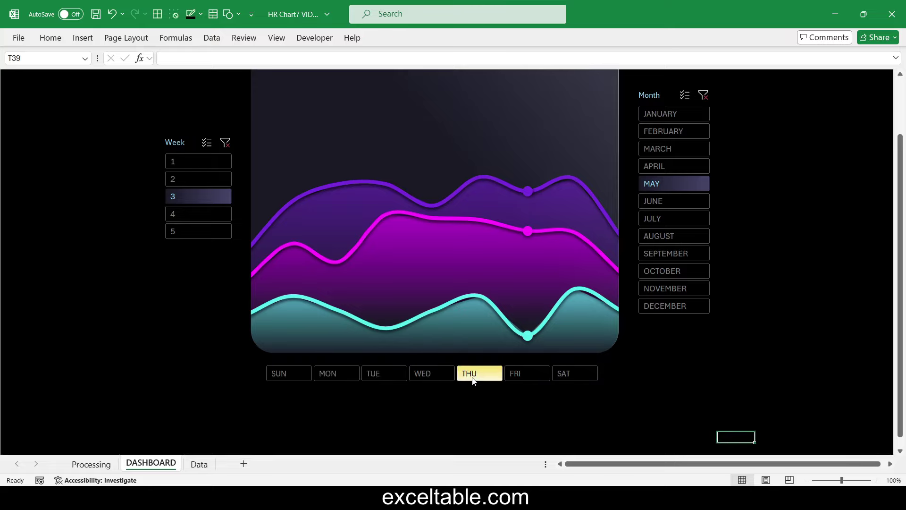
click(427, 373)
click(391, 378)
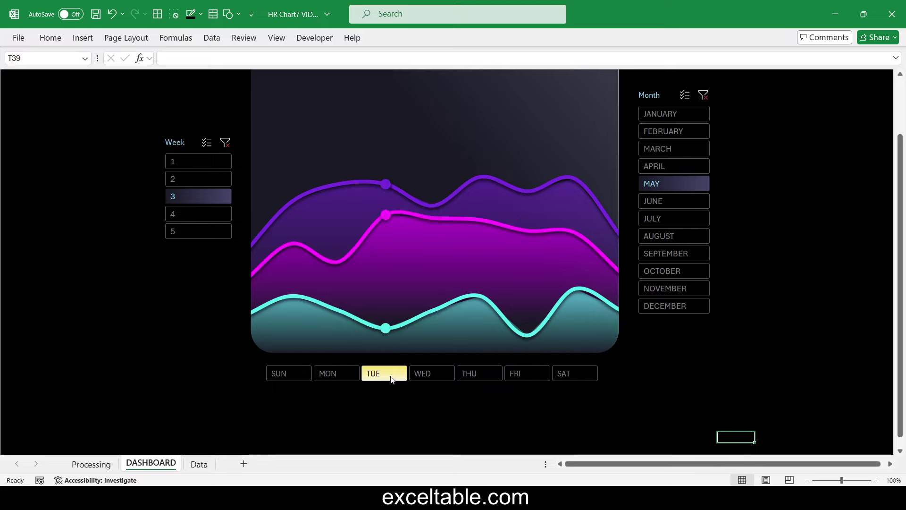
click(340, 375)
shift+click(574, 374)
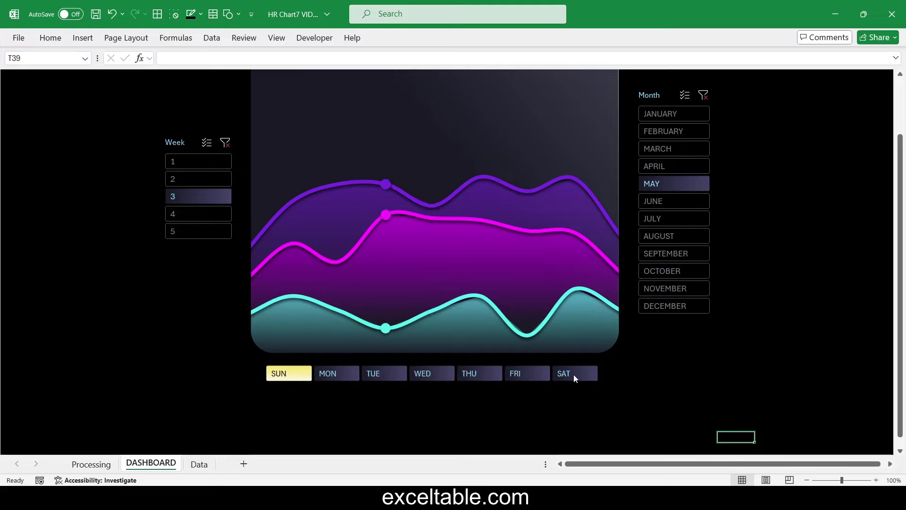
drag(351, 376, 427, 375)
click(484, 378)
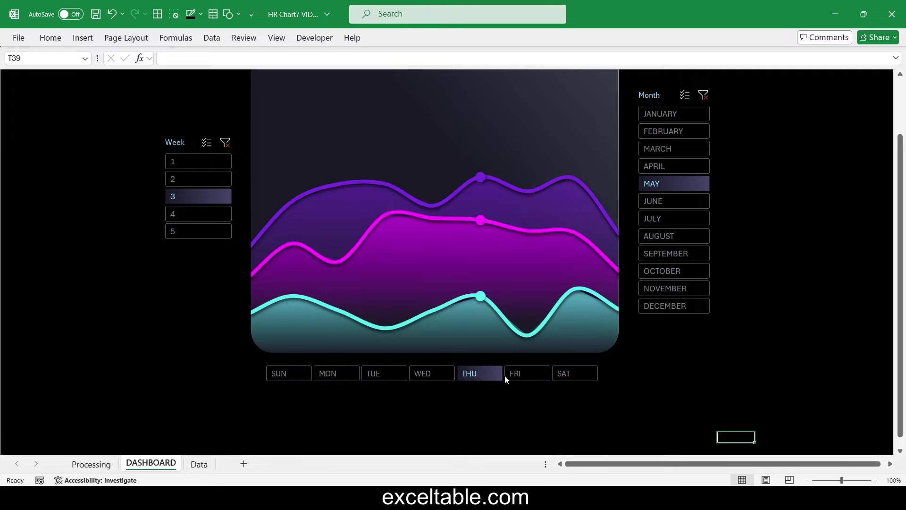
click(525, 375)
click(430, 375)
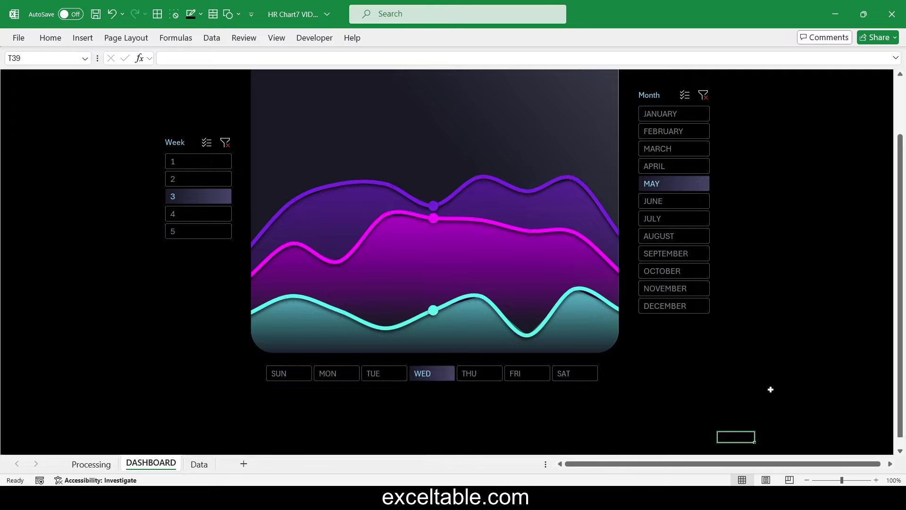
scroll(769, 387, up, 2)
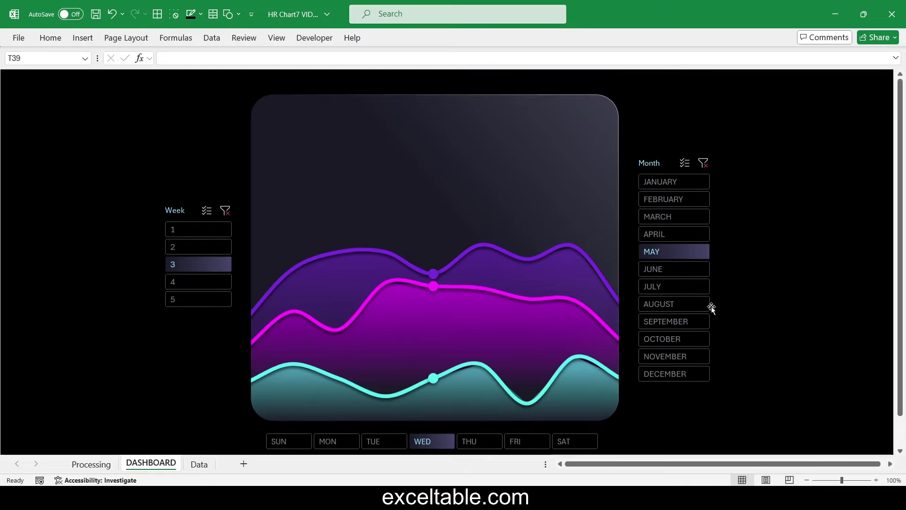
Step: Filter to week 4, browse February through September, and settle the chart on APRIL
click(670, 234)
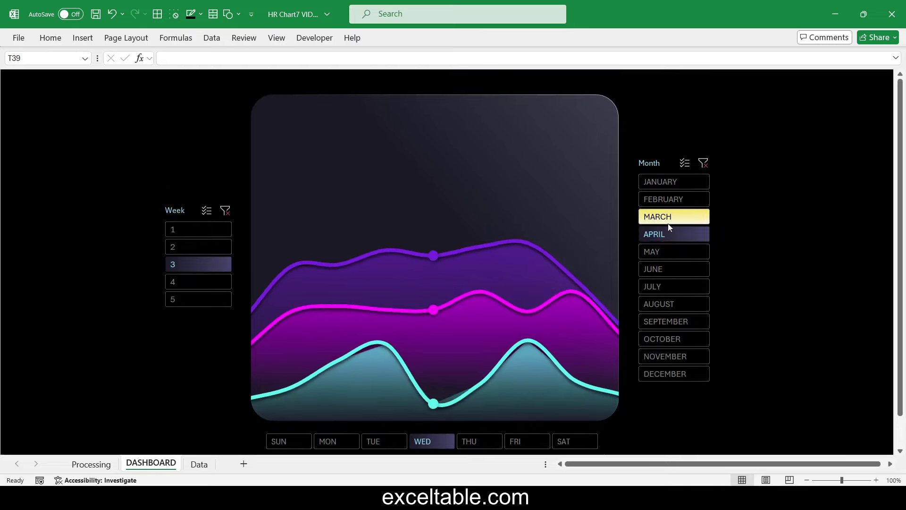
click(668, 222)
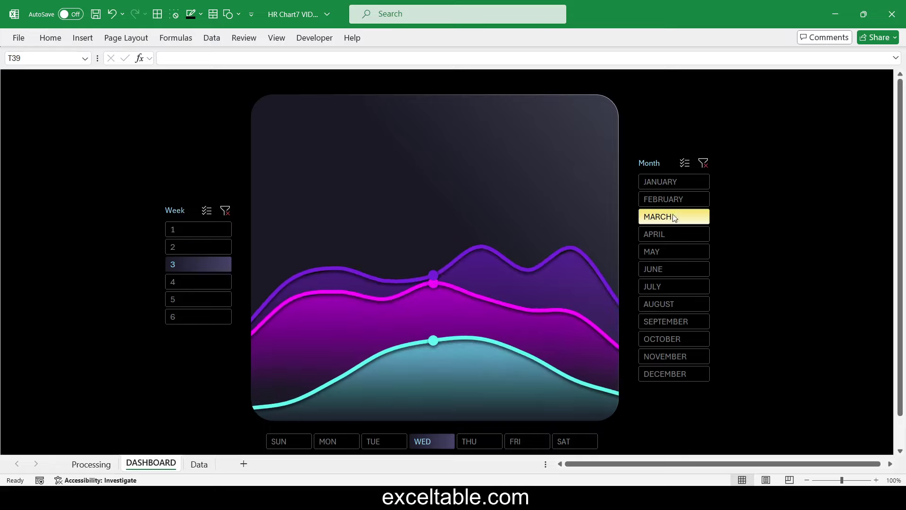
click(673, 200)
click(189, 283)
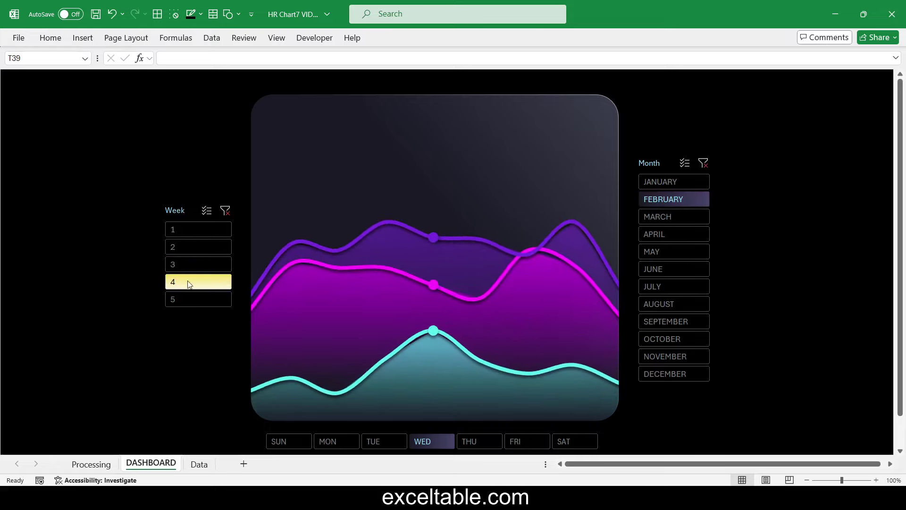
click(678, 298)
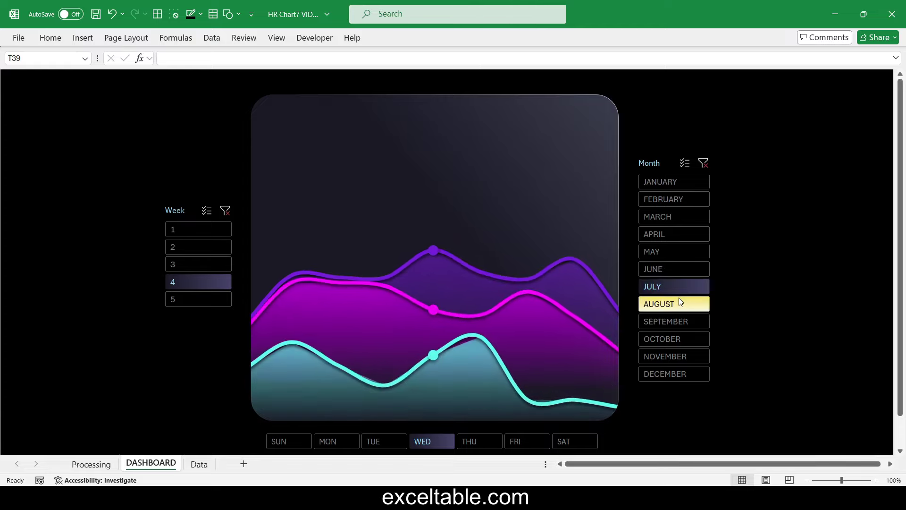
click(680, 320)
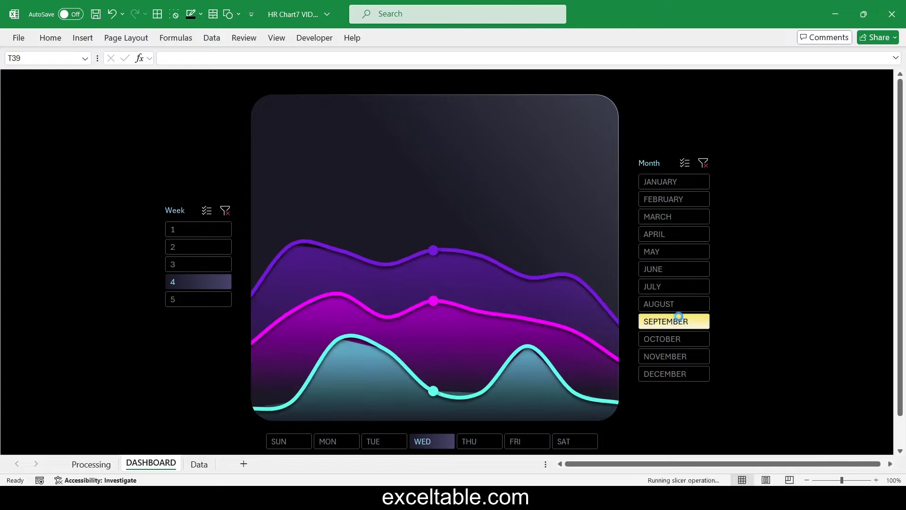
click(677, 286)
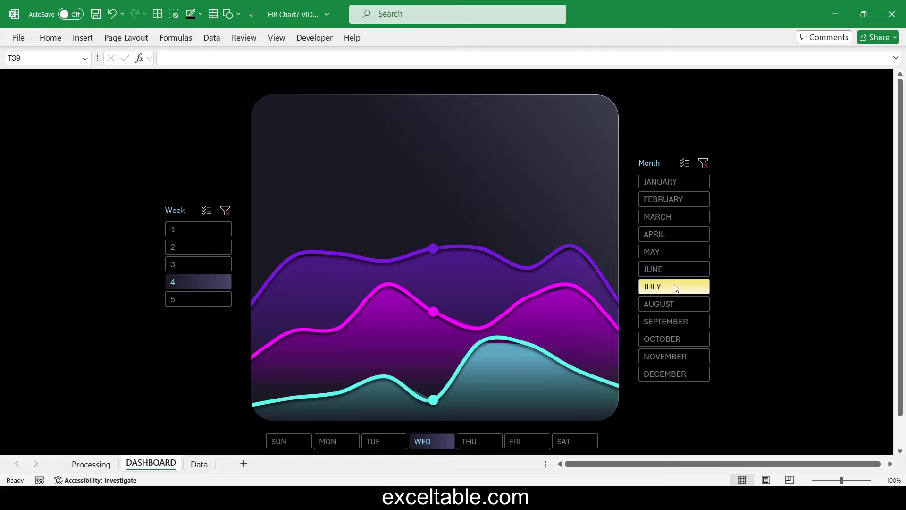
click(675, 269)
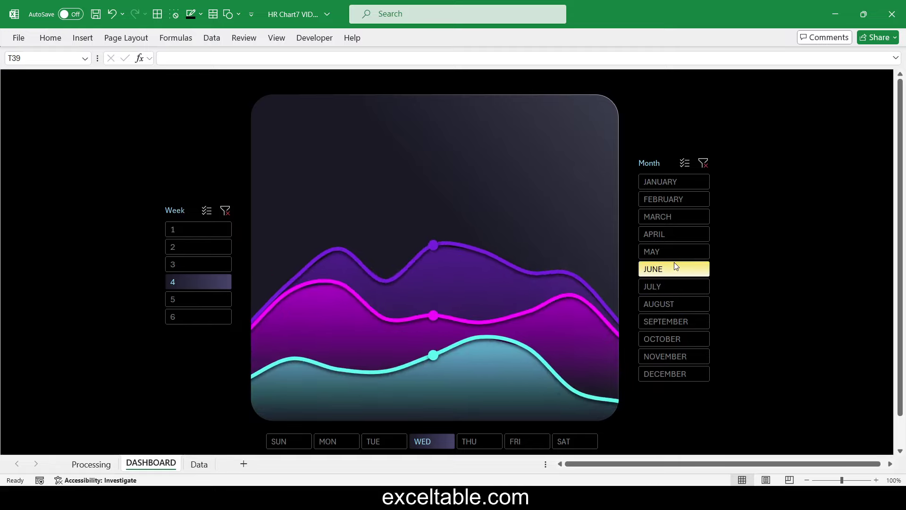
click(674, 251)
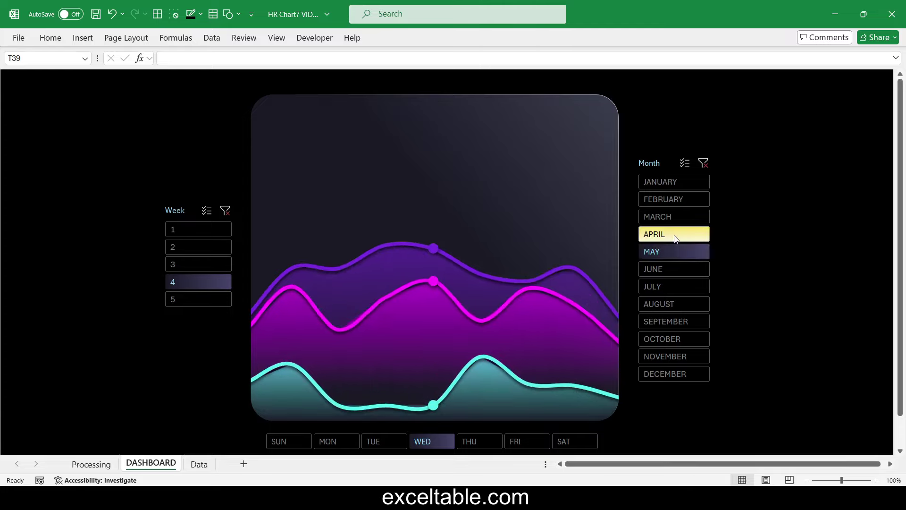
click(675, 236)
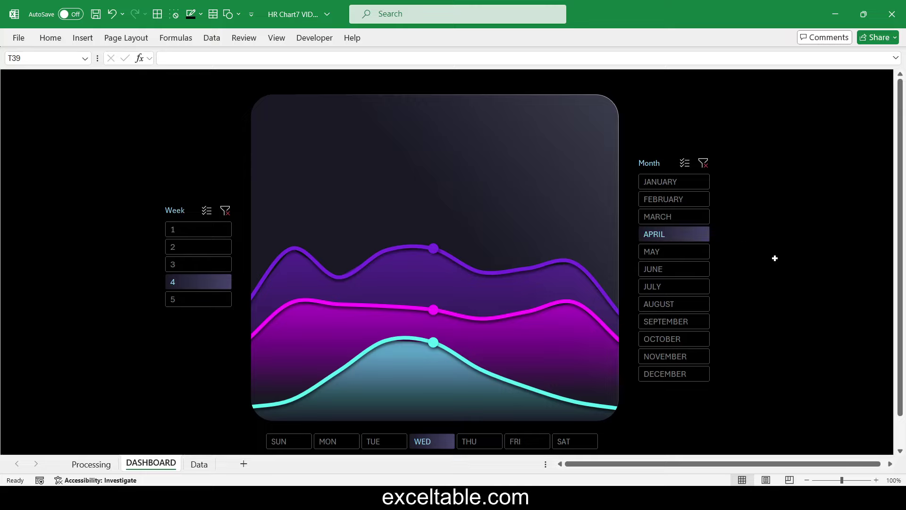
Step: On Processing, enter 'labels' in B11 and an =UPPER(C1)&":" label formula filled across to E11
click(78, 464)
click(80, 200)
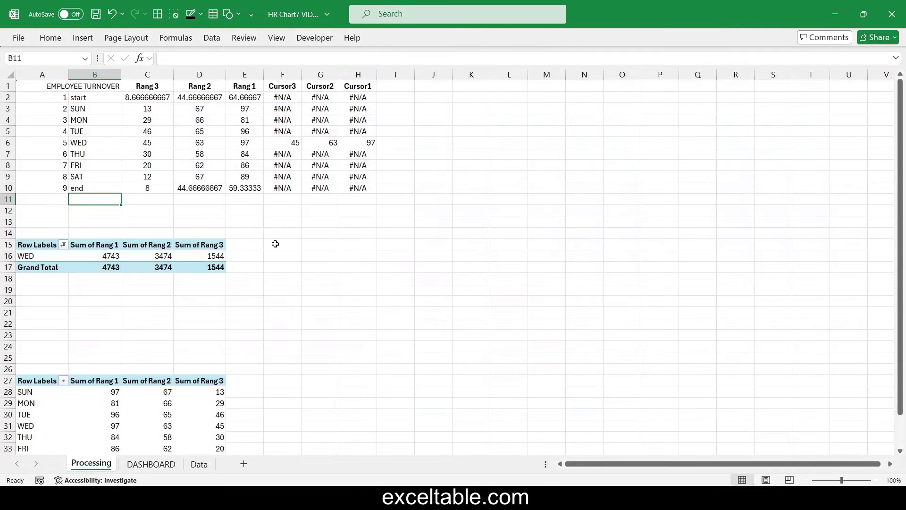
text(labels)
key(Tab)
text(=up)
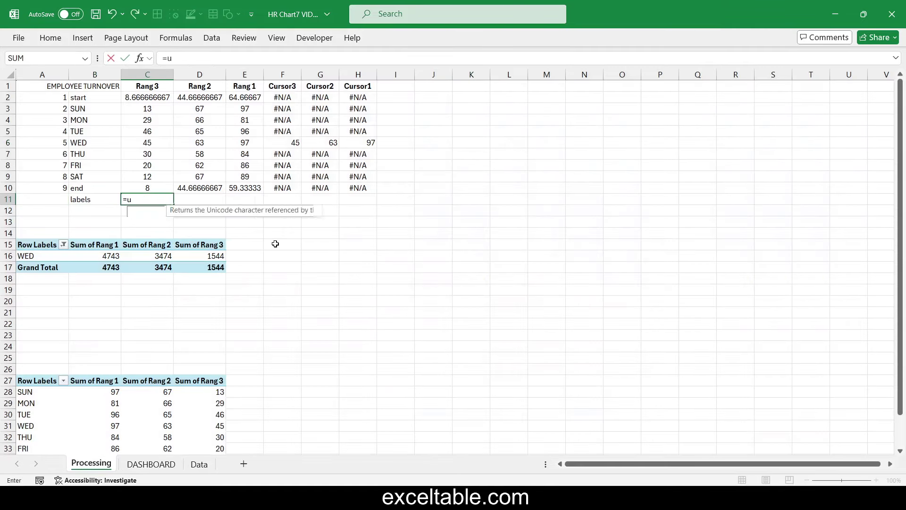
key(Tab)
click(150, 86)
click(230, 59)
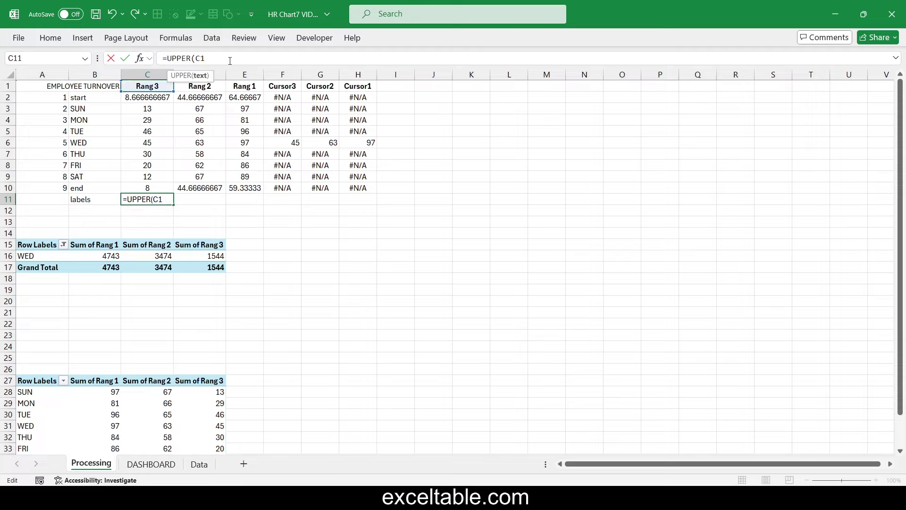
text()&":)
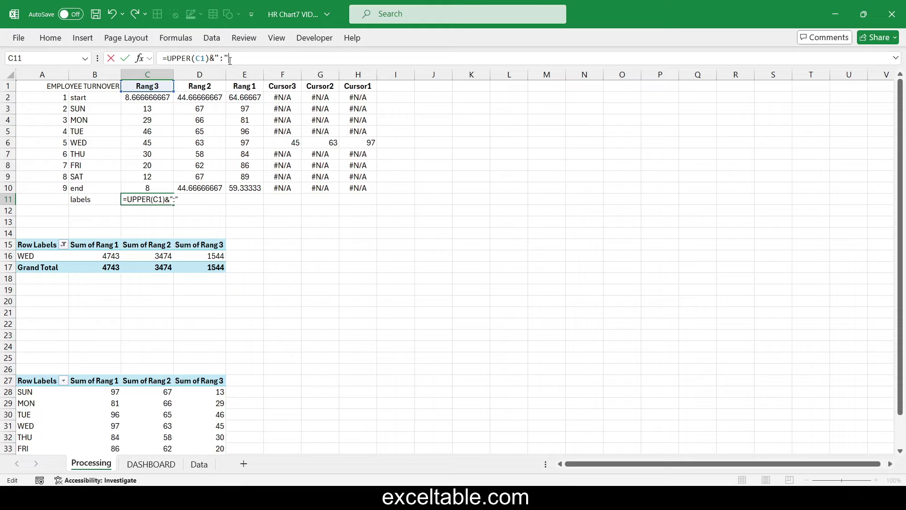
key(ctrl+Return)
drag(174, 204, 246, 202)
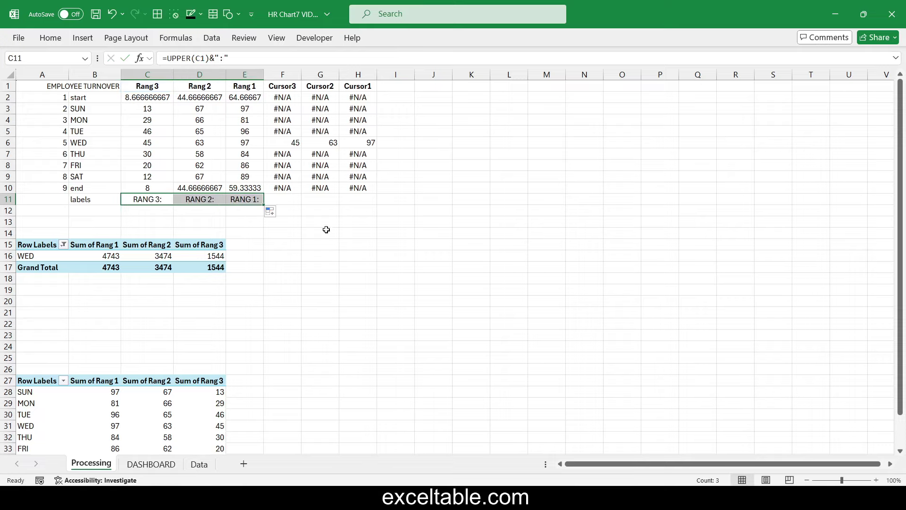
Step: Enter =SUM(IFERROR(F3:F9,0)) in F11 and fill it to H11, giving 45, 63, 97
key(Right)
key(Right)
key(Right)
text(=sum)
key(Tab)
text(i)
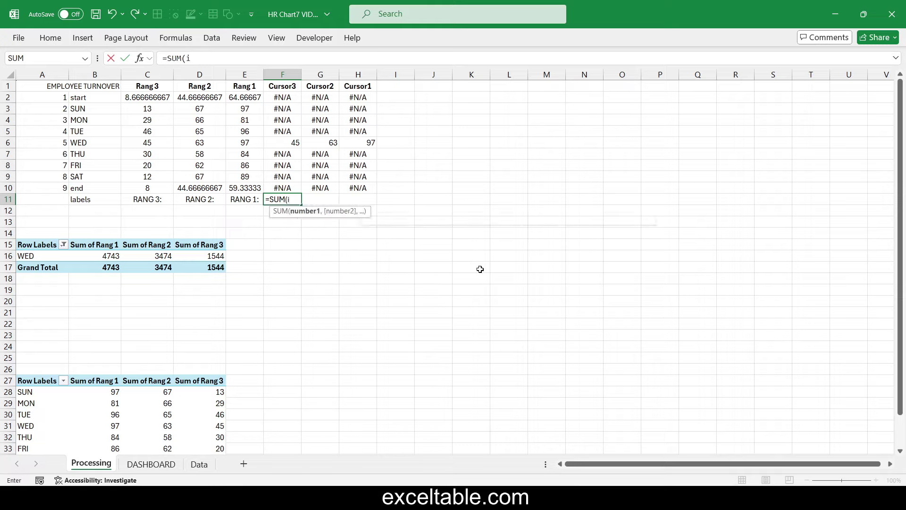
text(fe)
key(Tab)
drag(281, 108, 282, 176)
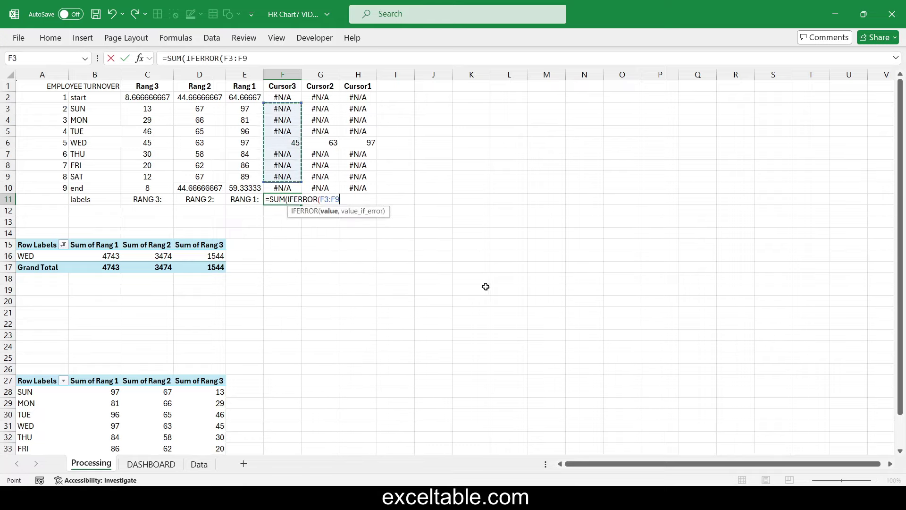
text(,0)))
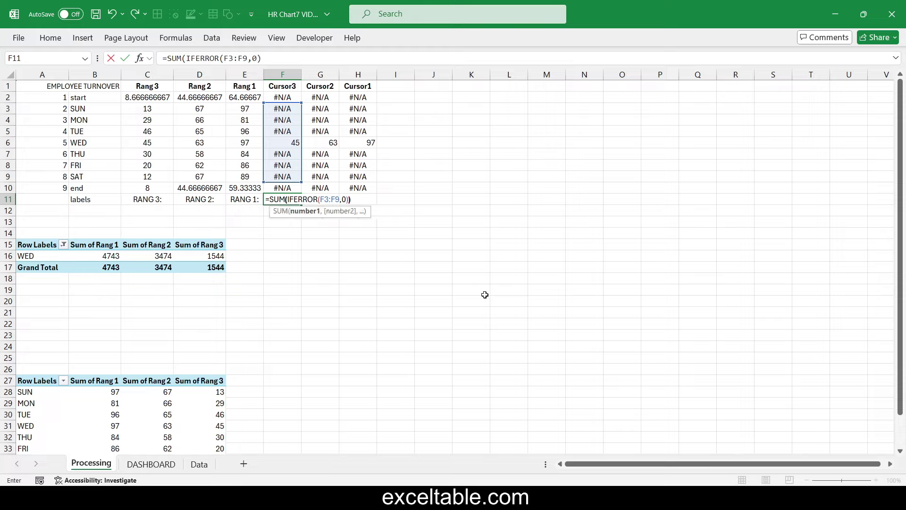
key(ctrl+Return)
drag(304, 204, 364, 208)
Step: Add TOTAL: in E12 and =SUM(IFERROR(F3:H9,0)) in F12, giving 205
key(Down)
key(Left)
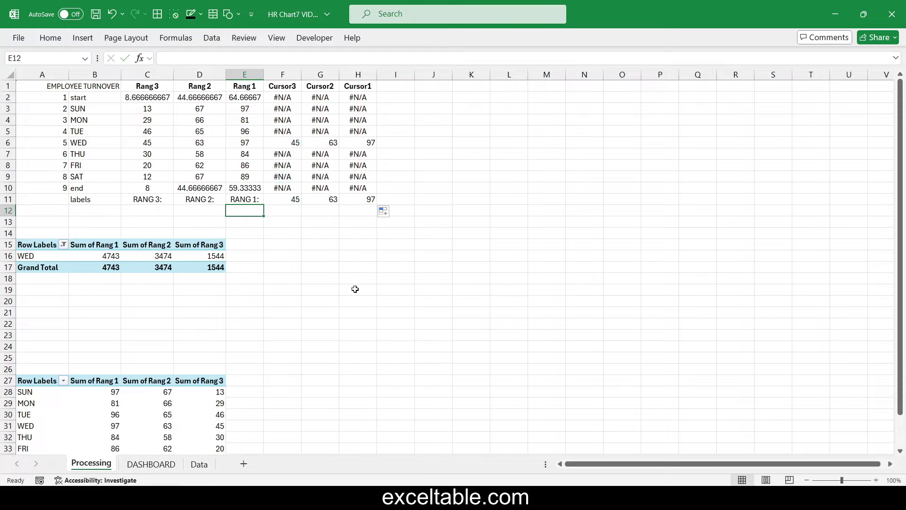
text(TOTAL:)
key(Tab)
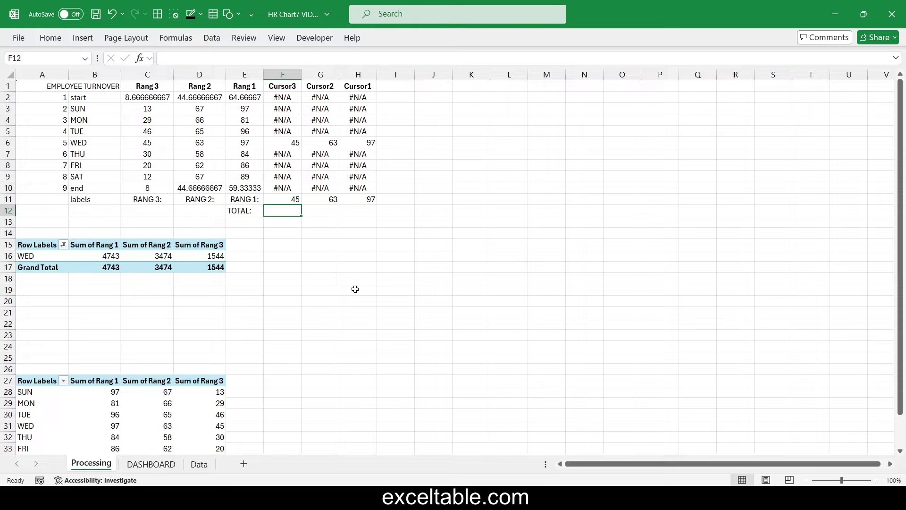
click(299, 59)
drag(297, 114, 296, 105)
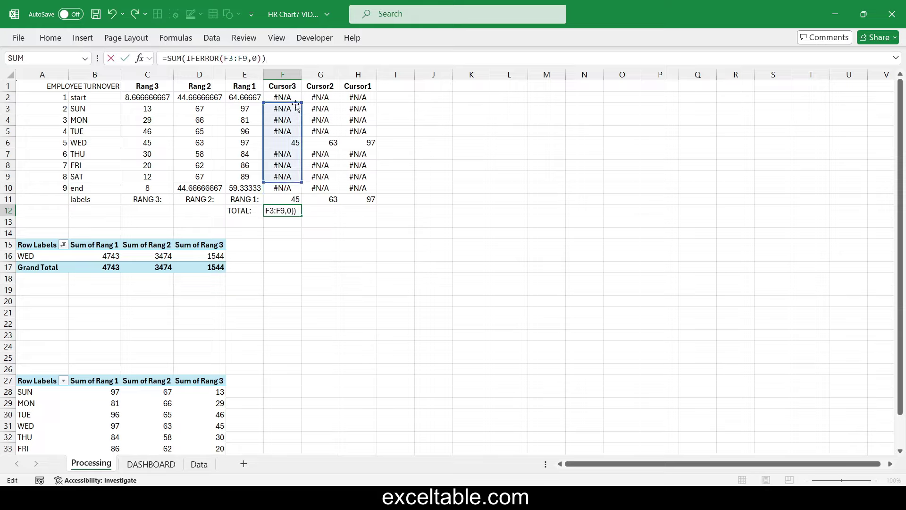
drag(303, 179, 378, 181)
key(Tab)
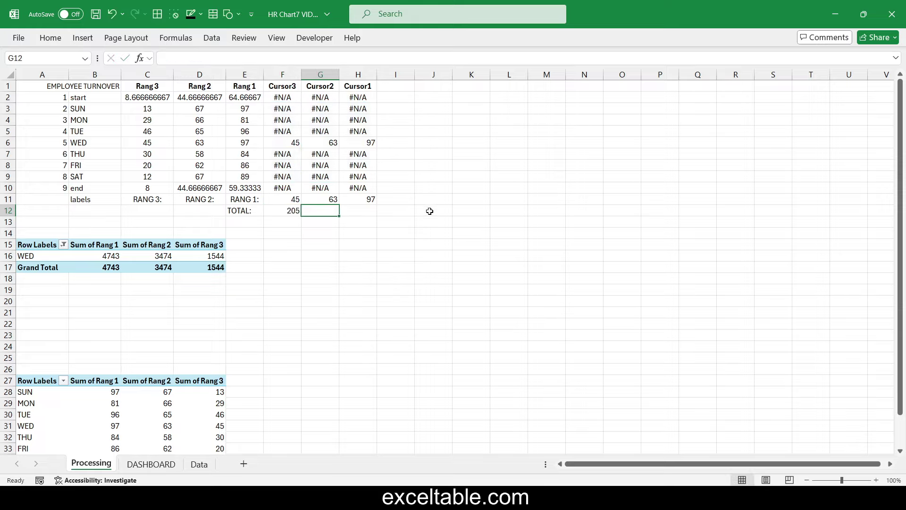
Step: Draw a text box at the chart's top-left linked to Processing!B1
click(150, 464)
click(83, 37)
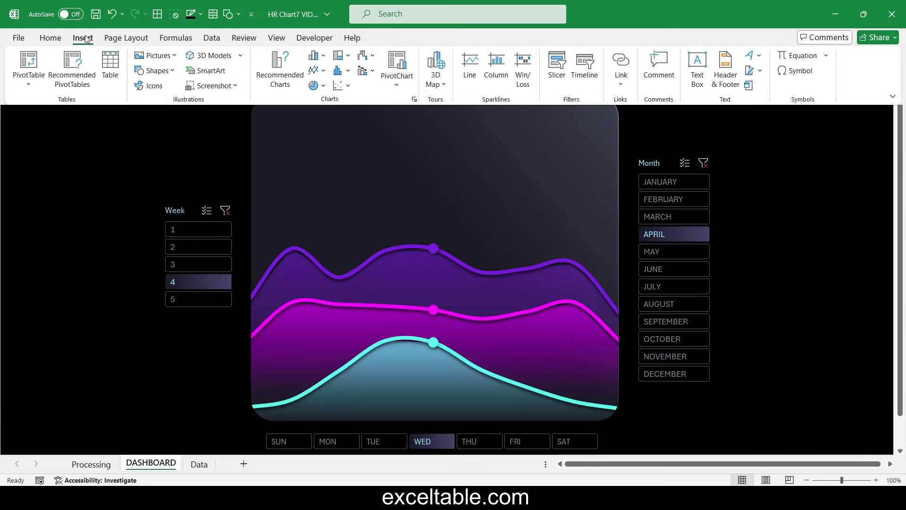
click(697, 68)
drag(390, 141, 391, 142)
click(172, 56)
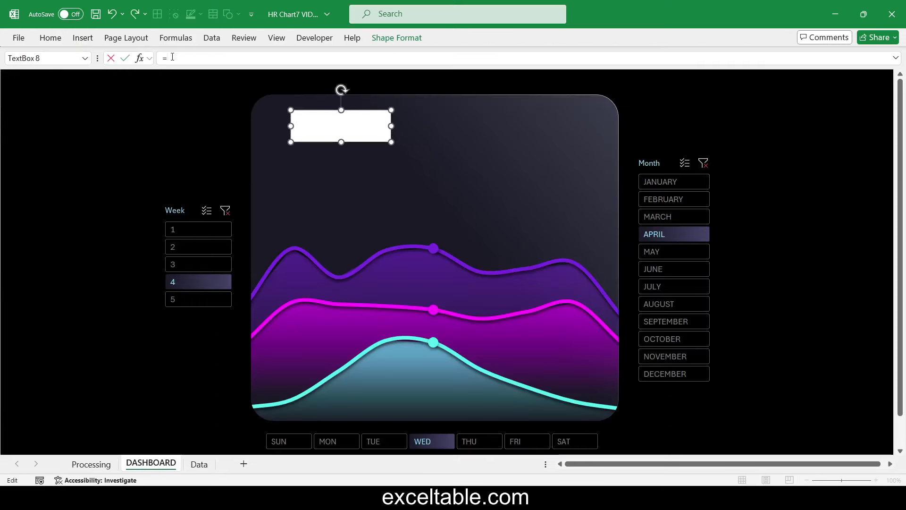
click(91, 464)
key(Return)
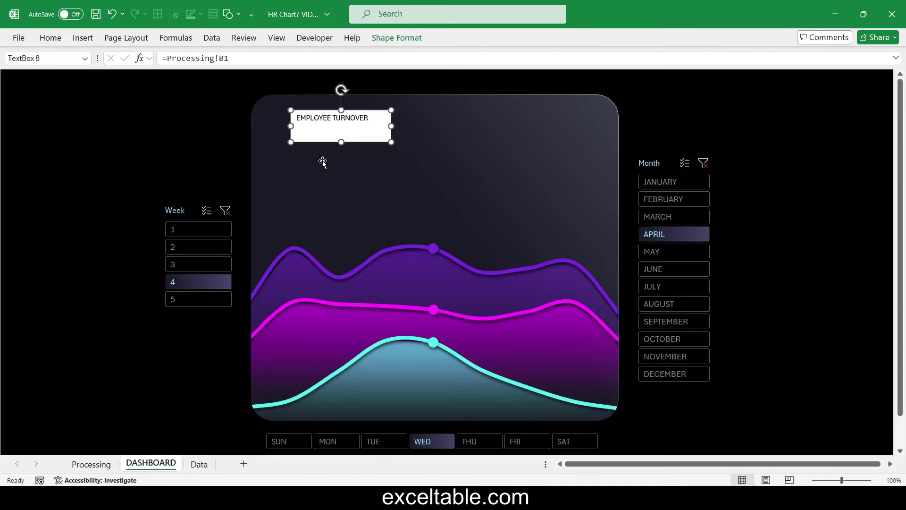
Step: Remove the title box's fill and outline and colour its EMPLOYEE TURNOVER text light blue
click(400, 37)
click(307, 69)
click(302, 247)
click(302, 55)
click(325, 232)
click(62, 38)
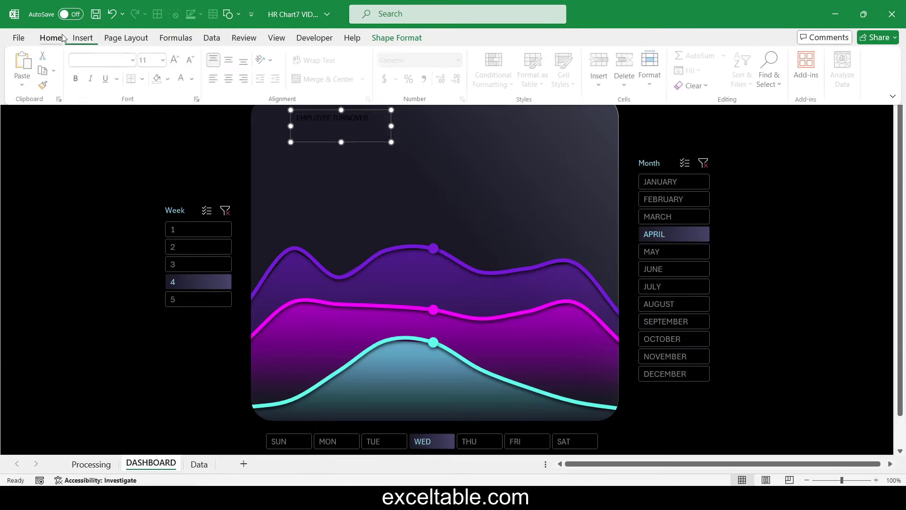
click(195, 79)
click(248, 149)
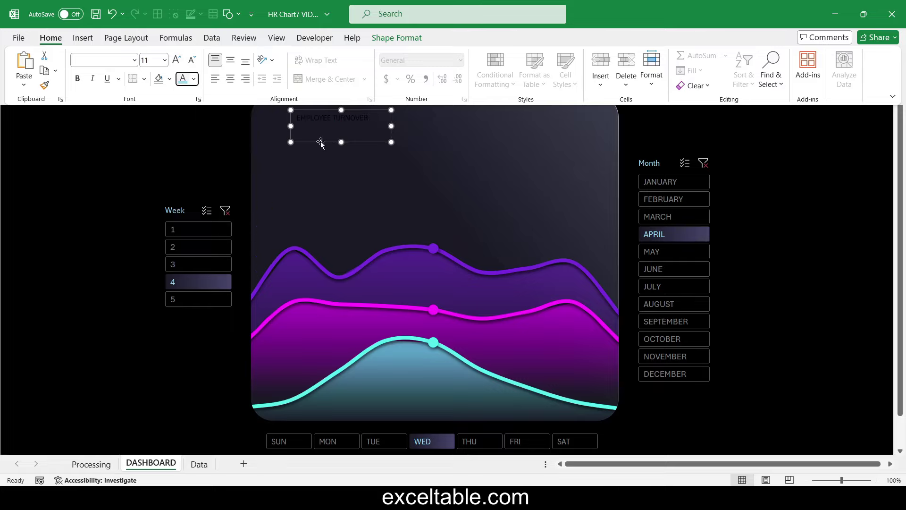
key(ctrl+F1)
click(339, 131)
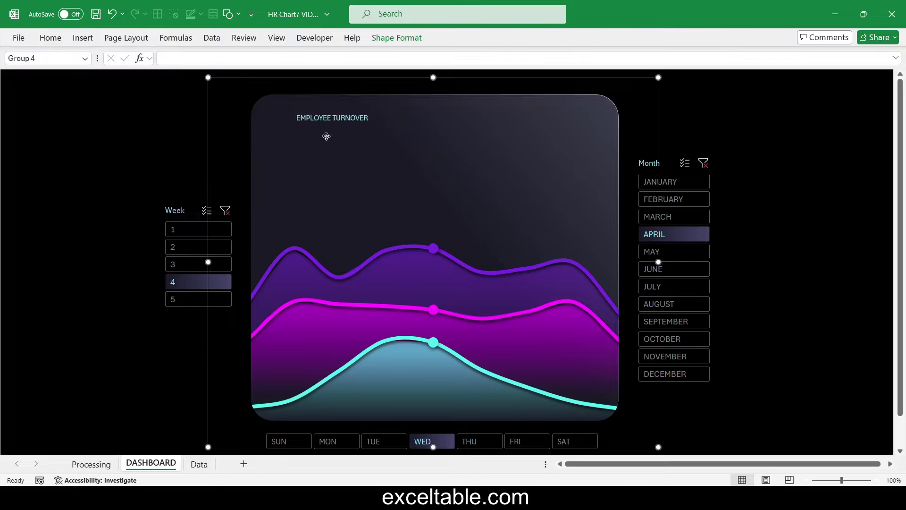
click(324, 135)
Step: Copy the title box below itself, narrow it, and place two more copies across the chart
drag(324, 135, 318, 159)
drag(391, 149, 338, 154)
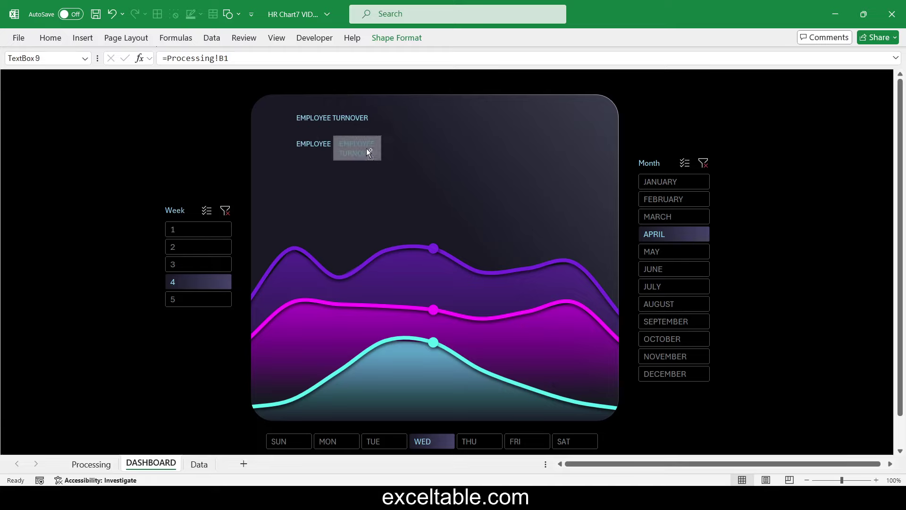
drag(437, 160, 519, 155)
Step: Relink the left label to Processing!E11 showing RANG 1:, then start relinking the middle label
click(313, 144)
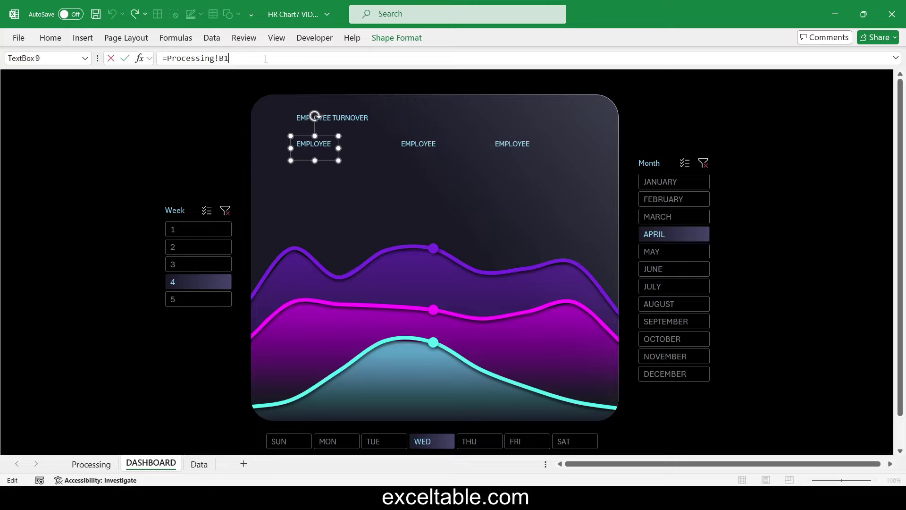
drag(252, 59, 130, 62)
text(=)
click(91, 463)
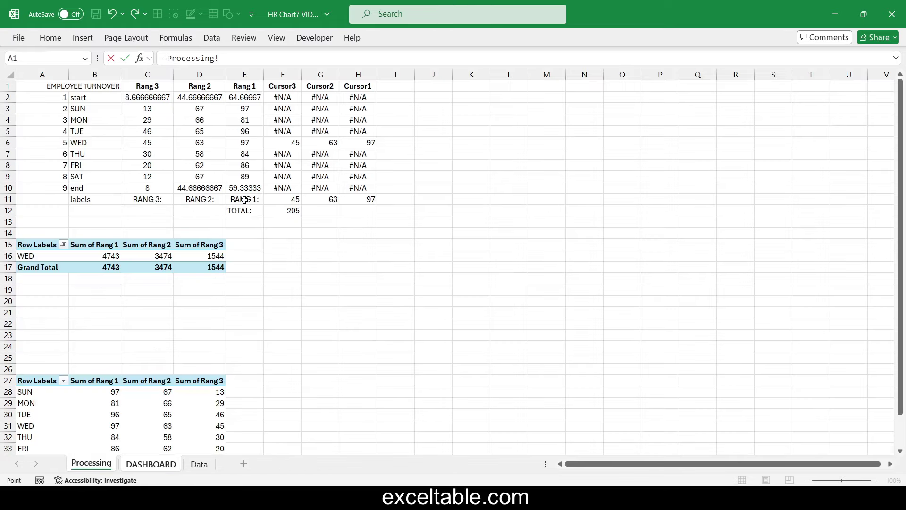
key(Return)
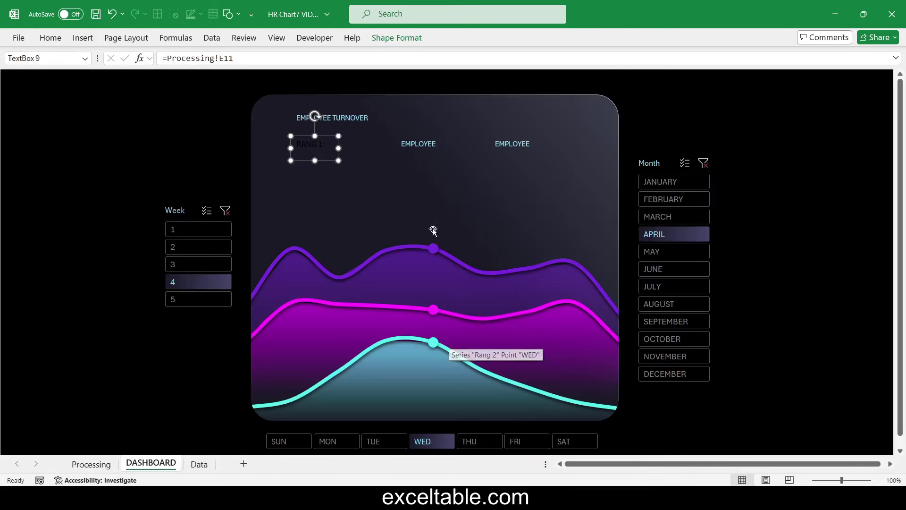
click(407, 147)
drag(227, 58, 50, 39)
text(=)
click(91, 464)
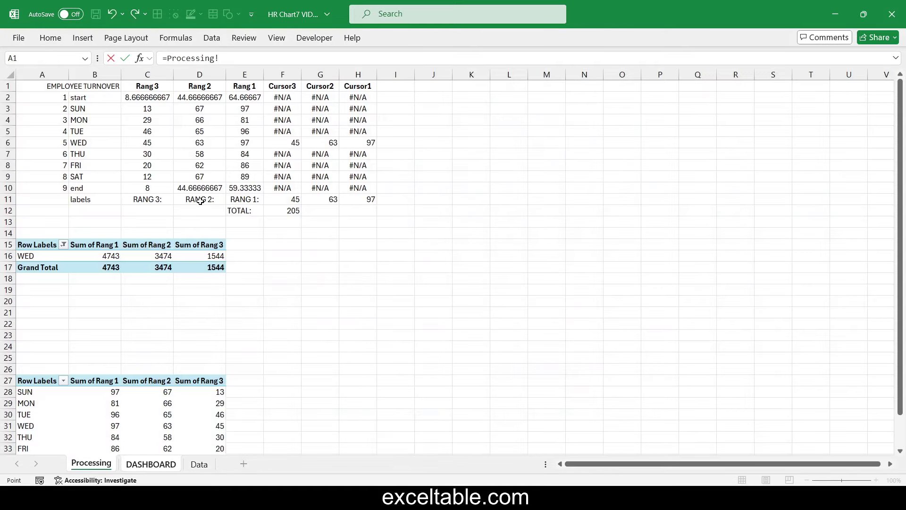
Step: Link the RANG 3, RANG 2 and RANG 1 label text boxes to Processing!C11:E11
key(Return)
click(312, 142)
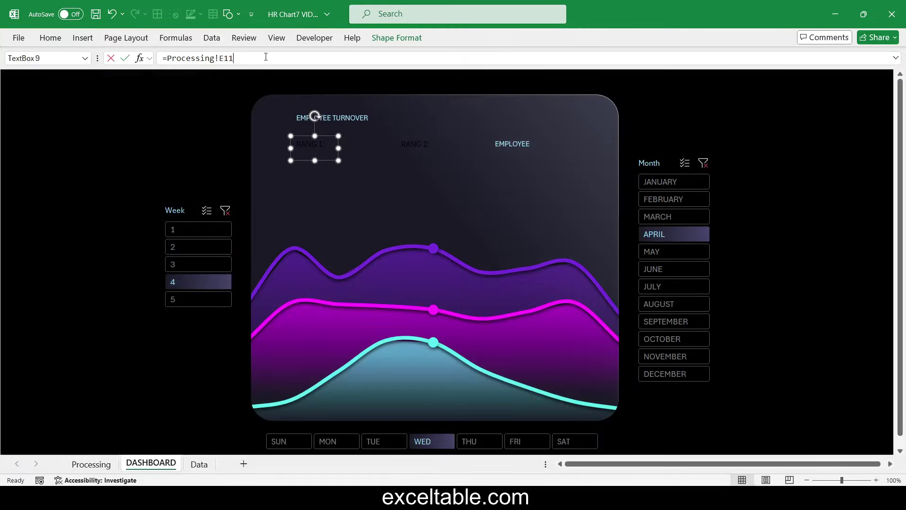
drag(234, 58, 161, 58)
text(=)
click(91, 464)
key(Return)
click(513, 142)
drag(233, 58, 162, 58)
text(=)
click(91, 464)
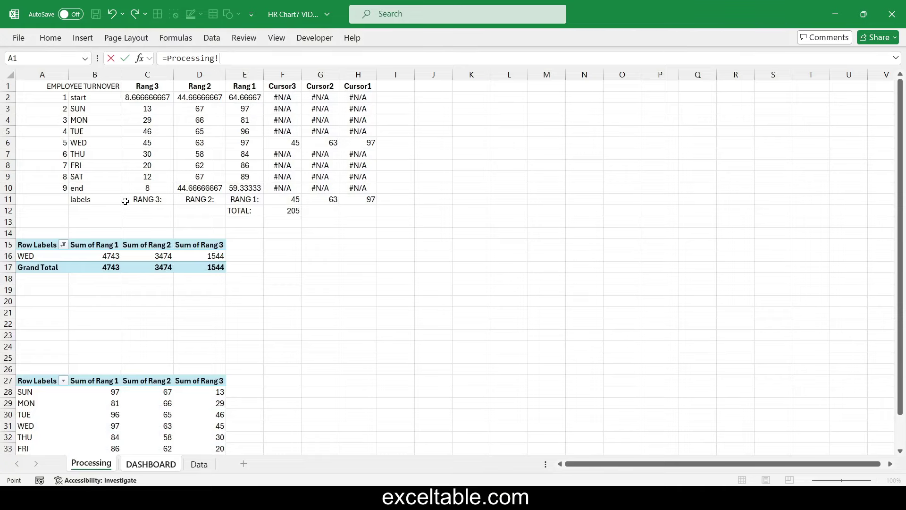
click(229, 200)
key(Return)
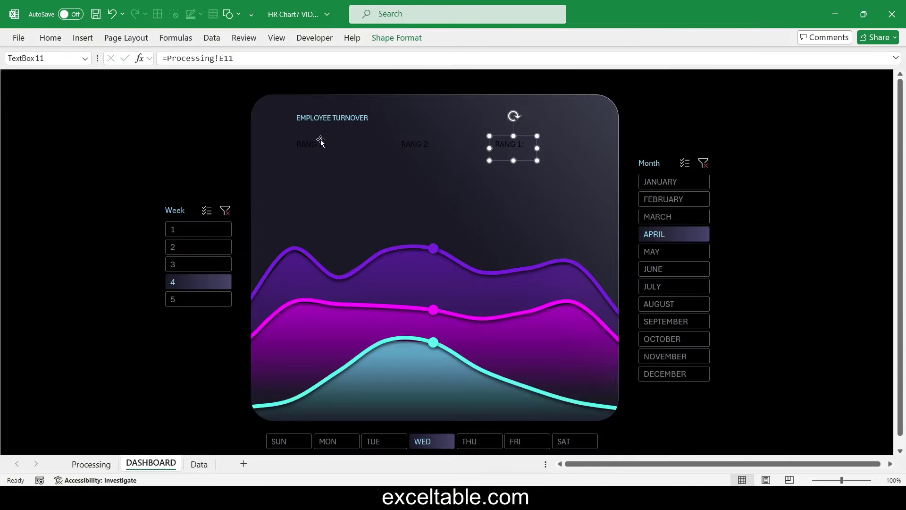
Step: Copy the three label boxes to the right and link the first copy to Processing!F11
click(320, 142)
shift+click(415, 144)
shift+click(508, 143)
drag(315, 145, 362, 146)
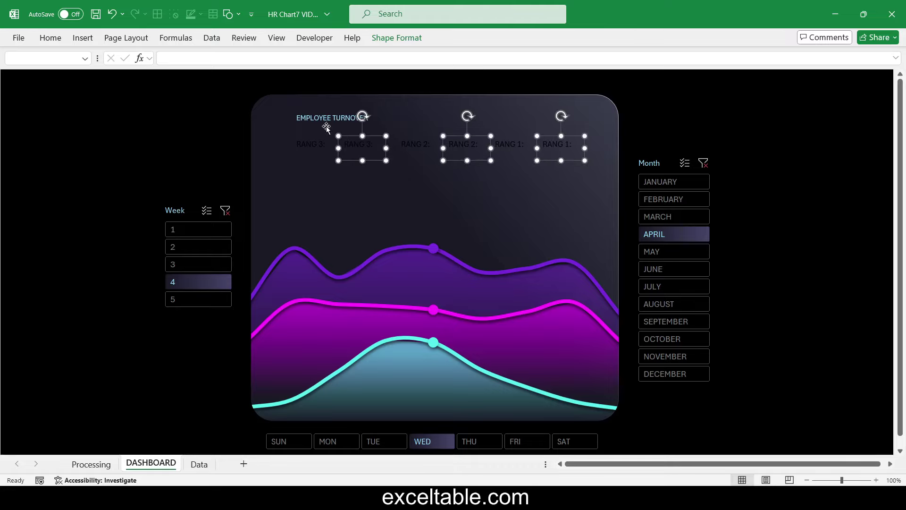
click(349, 142)
drag(234, 58, 161, 58)
text(=)
click(91, 463)
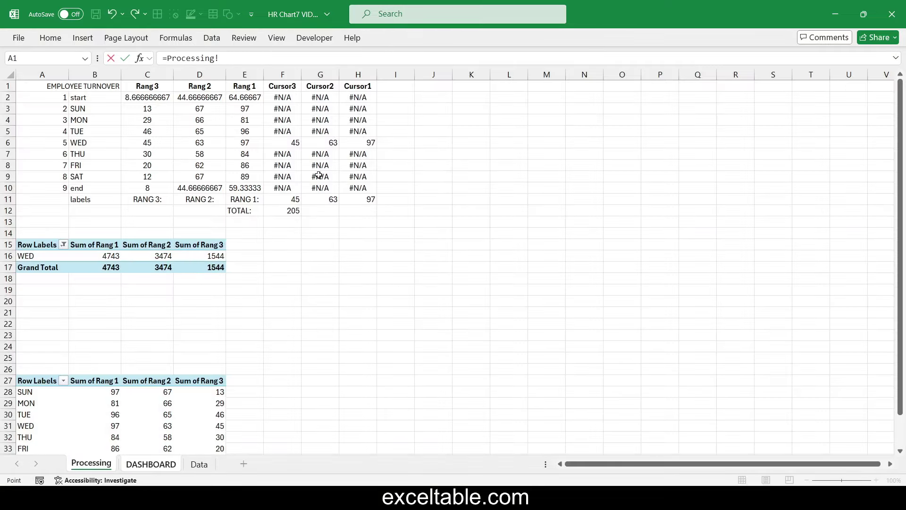
key(Return)
Step: Link the other two copied boxes to Processing!G11 (63) and H11 (97)
click(415, 144)
click(465, 144)
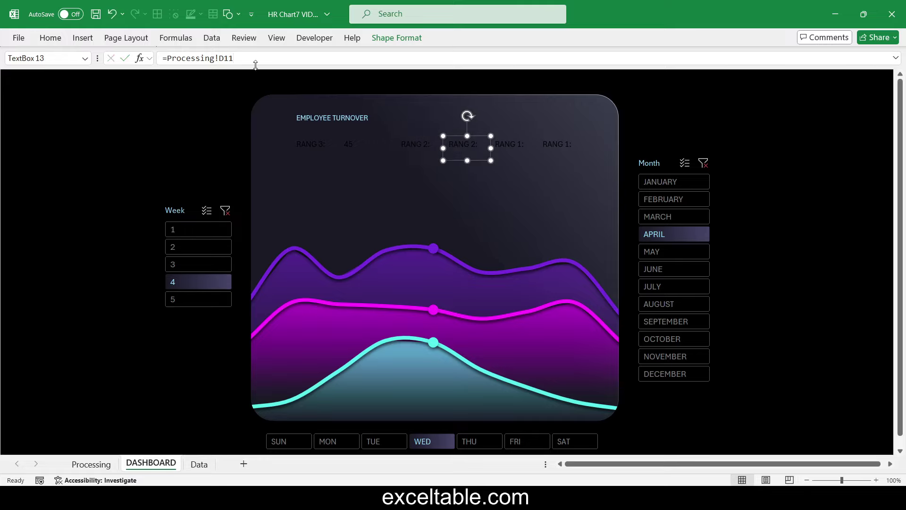
drag(233, 58, 162, 58)
text(=)
click(91, 464)
click(330, 196)
key(Return)
click(551, 145)
drag(233, 58, 161, 58)
text(=)
click(91, 464)
click(358, 198)
key(Return)
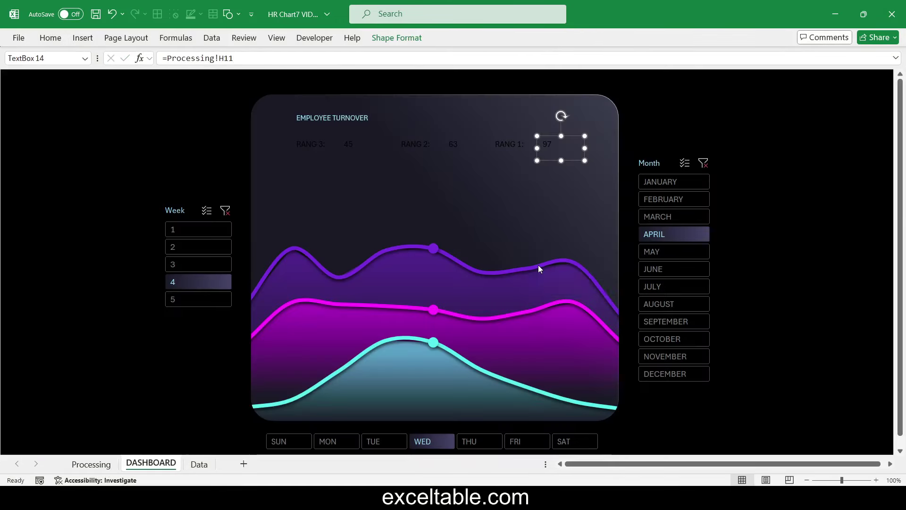
Step: Make the three value boxes white with a larger font, then clear the Month and Week slicer filters
shift+click(451, 146)
shift+click(351, 146)
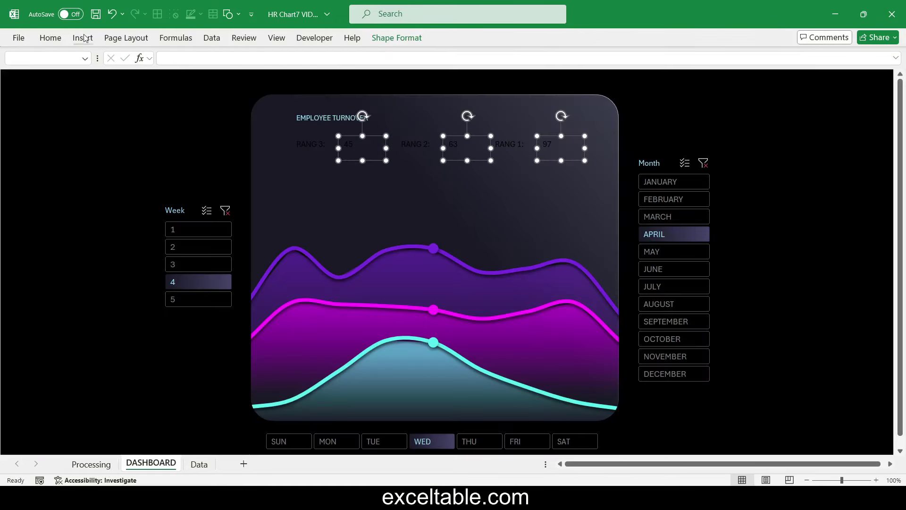
click(50, 39)
click(193, 79)
click(184, 123)
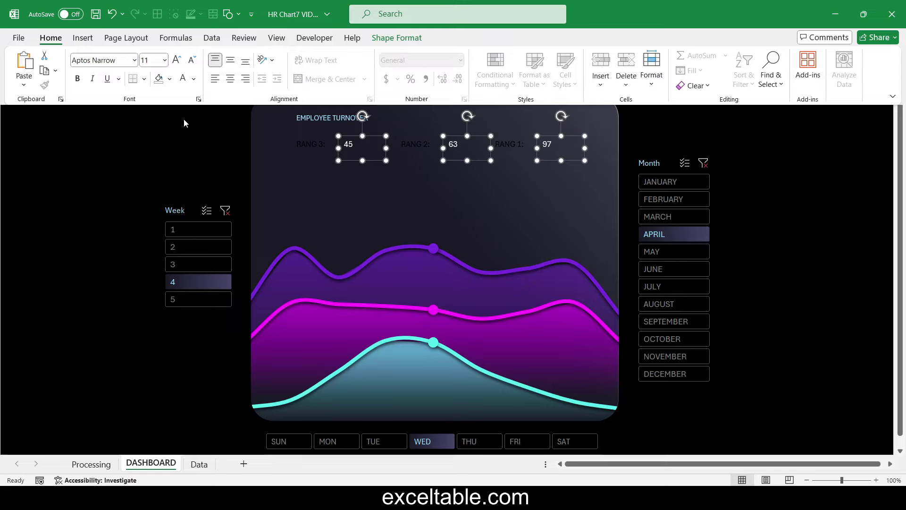
click(176, 60)
click(703, 163)
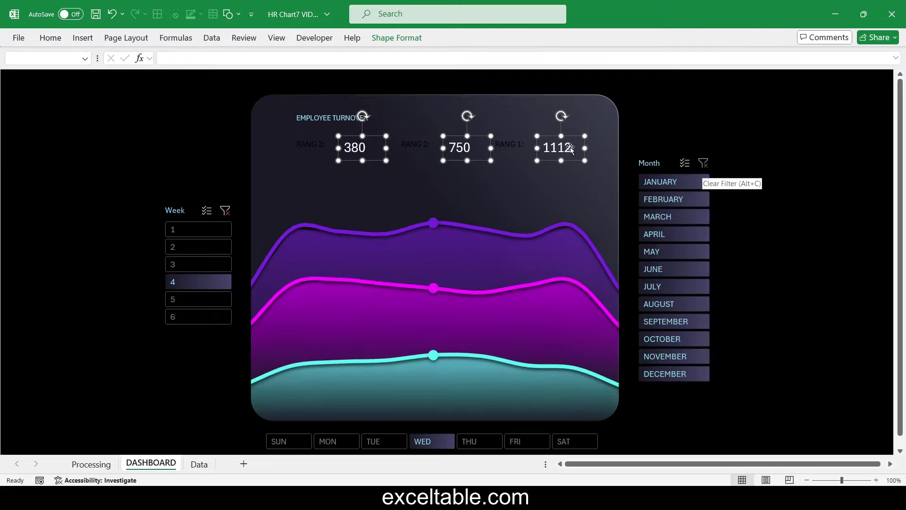
click(225, 211)
Step: Wrap Processing!F11's total in TEXT(…,"# ###") and fill it across G11:H11
key(ctrl+Page_Up)
key(Left)
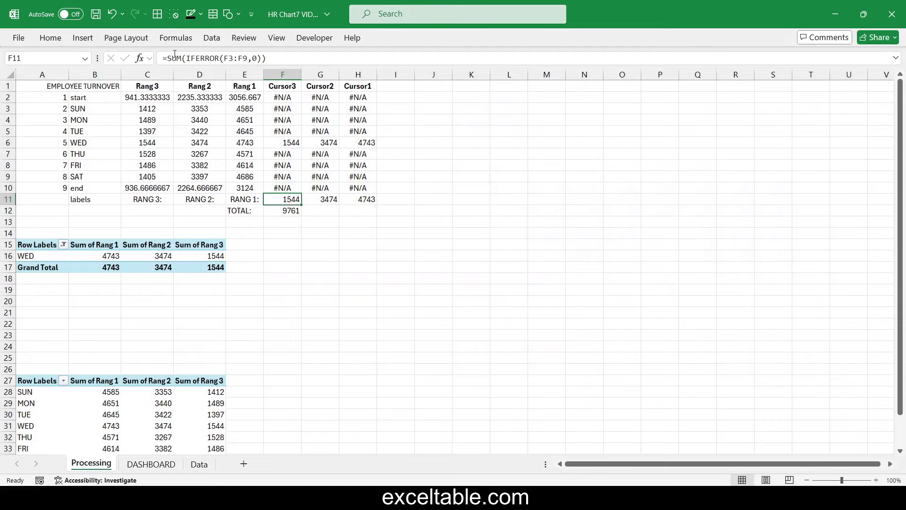
click(174, 55)
text(TEXT()
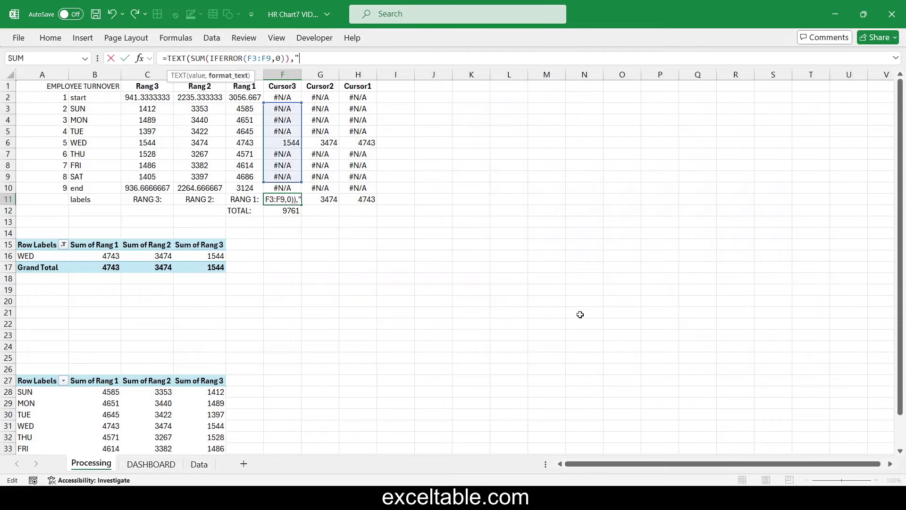
text(,"# ###"))
key(Return)
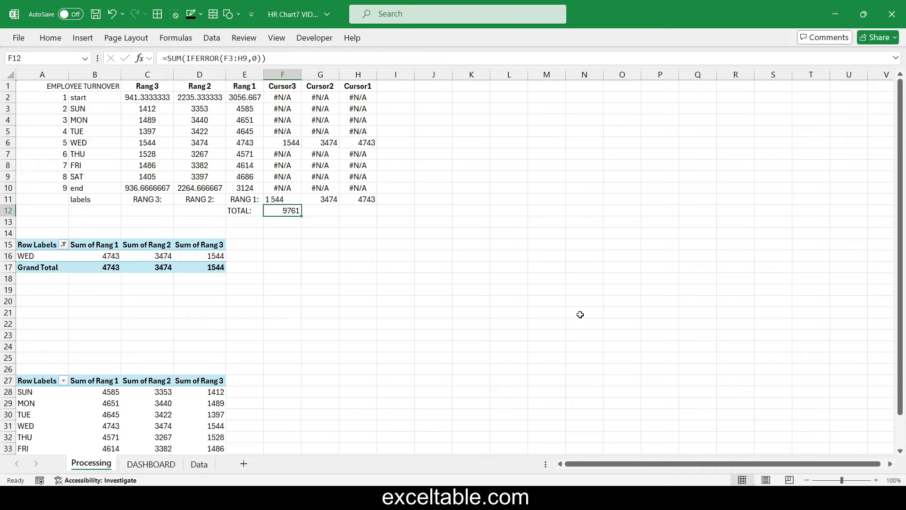
key(Up)
drag(301, 204, 376, 202)
Step: Back on the DASHBOARD, test the slicers with APRIL, AUGUST and MON
click(159, 467)
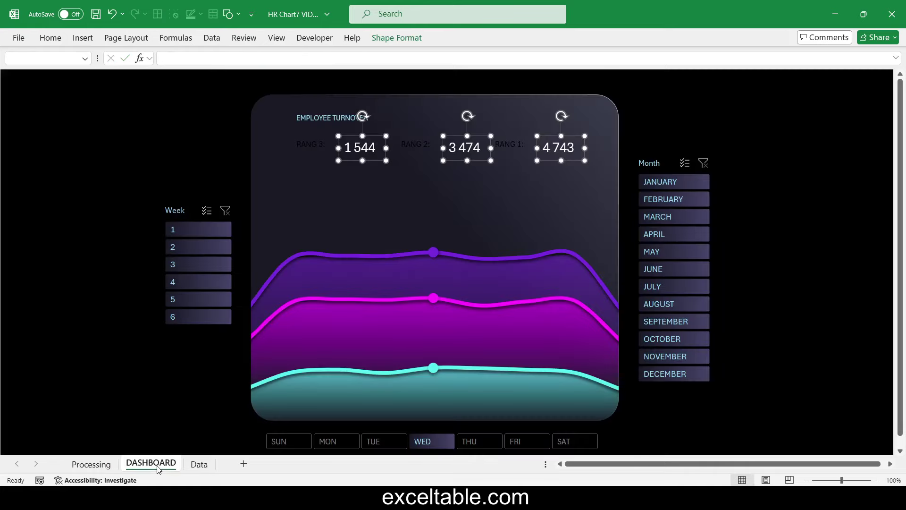
click(683, 233)
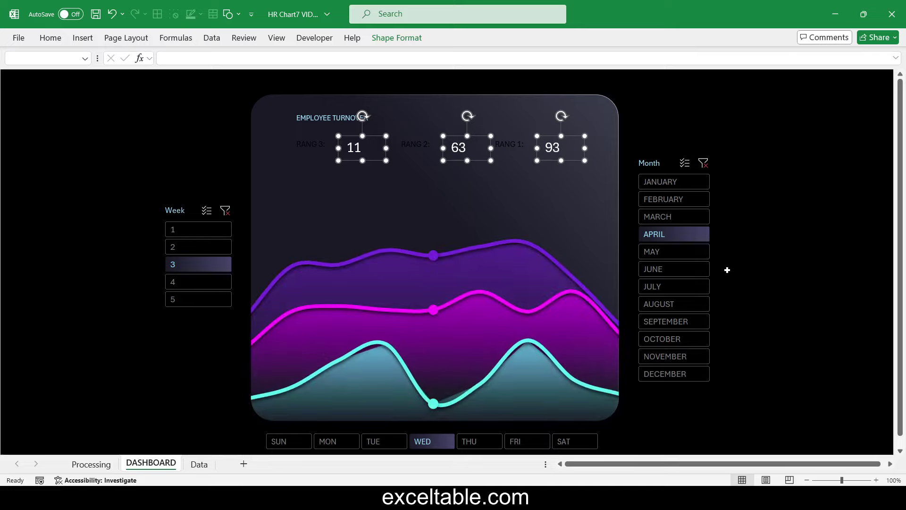
click(677, 306)
click(337, 441)
Step: Ctrl-drag a copy of the EMPLOYEE TURNOVER title box to the card's top right
click(804, 218)
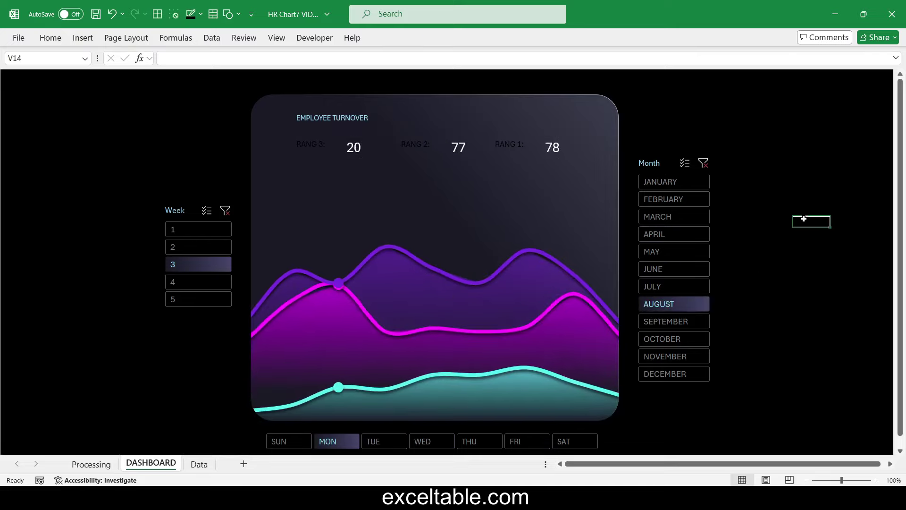
click(345, 118)
drag(345, 118, 535, 117)
Step: Link the copied title box to Processing!F12 so it shows 175, and nudge it into position
text(=)
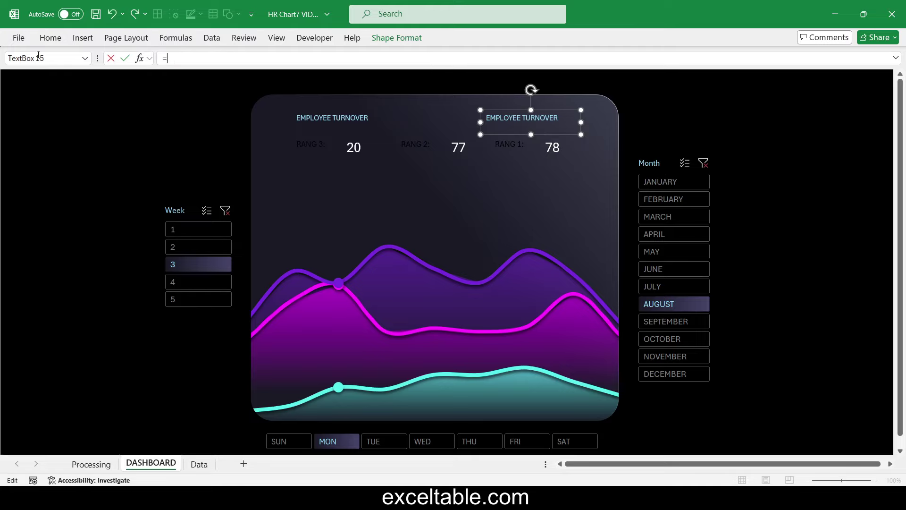
click(91, 464)
key(Return)
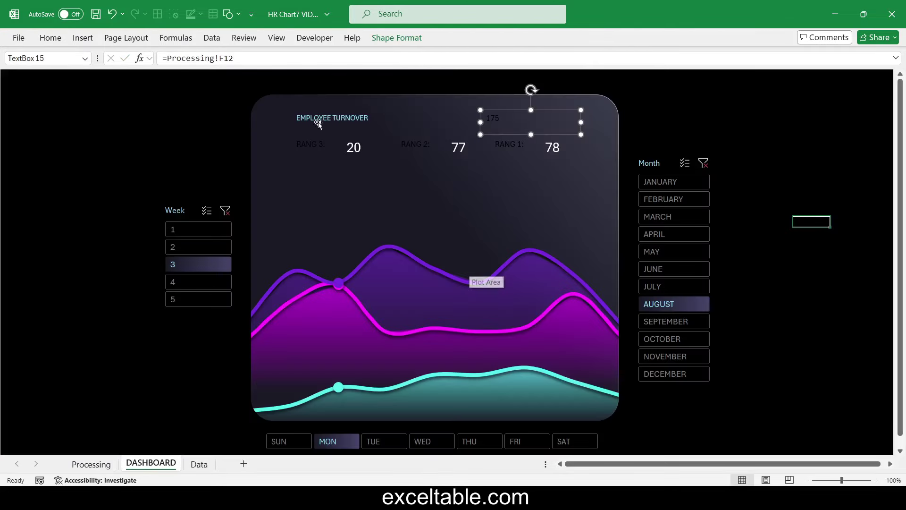
click(59, 41)
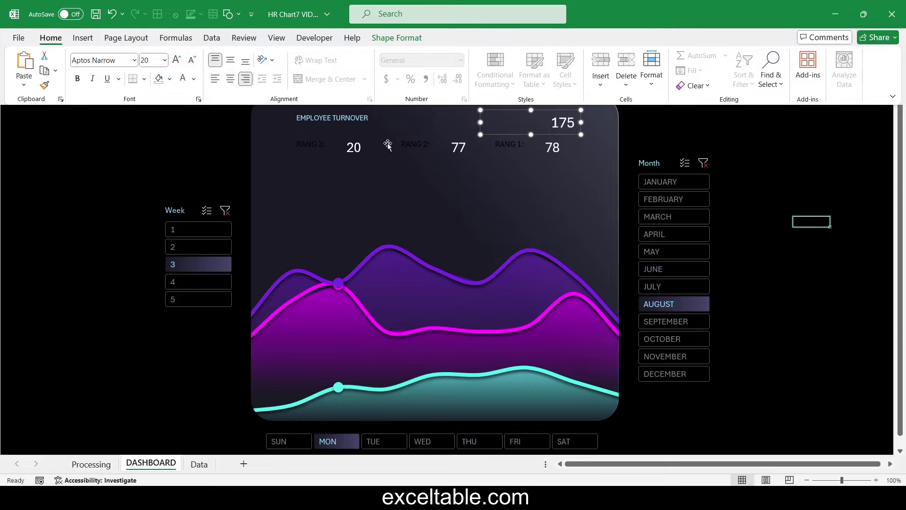
key(Escape)
key(Up)
key(Up)
key(Up)
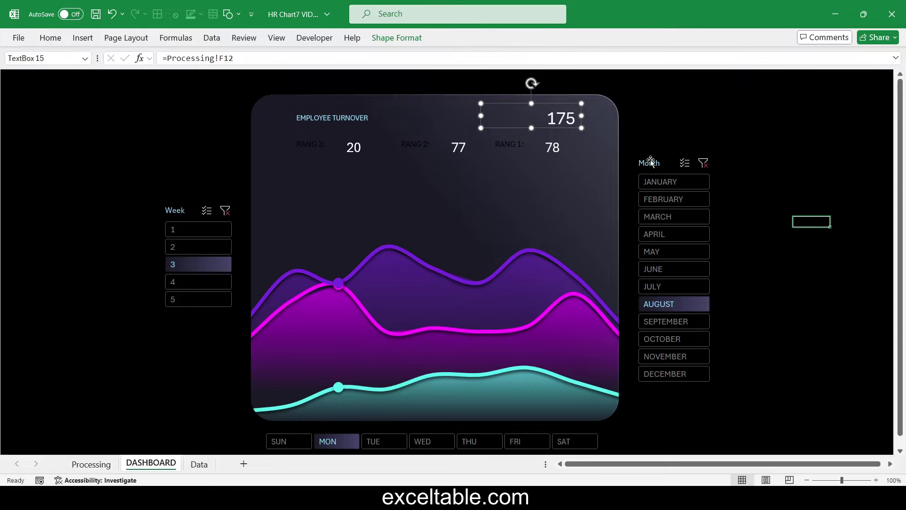
key(Left)
key(Left)
key(Left)
key(Left)
click(506, 161)
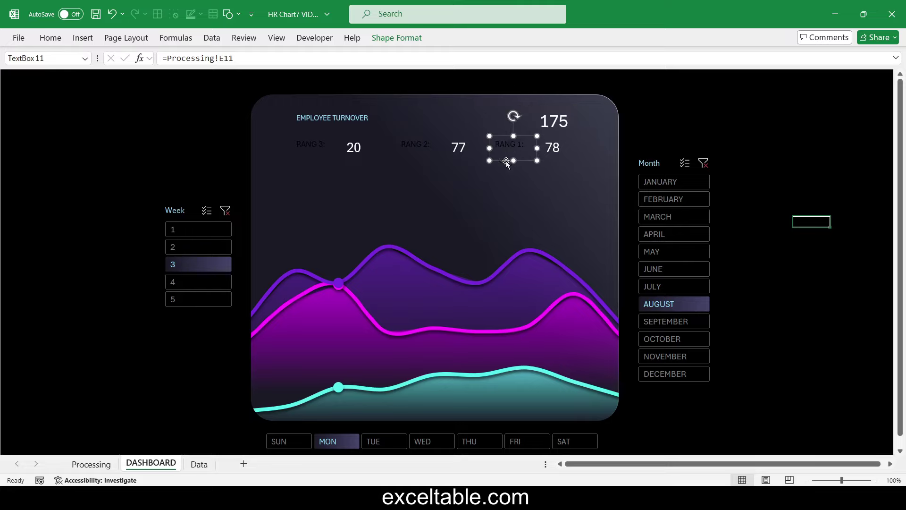
Step: Give the three RANG labels a lighter font colour and nudge them down and right beside their values
ctrl+click(415, 155)
ctrl+click(313, 151)
click(83, 37)
click(50, 38)
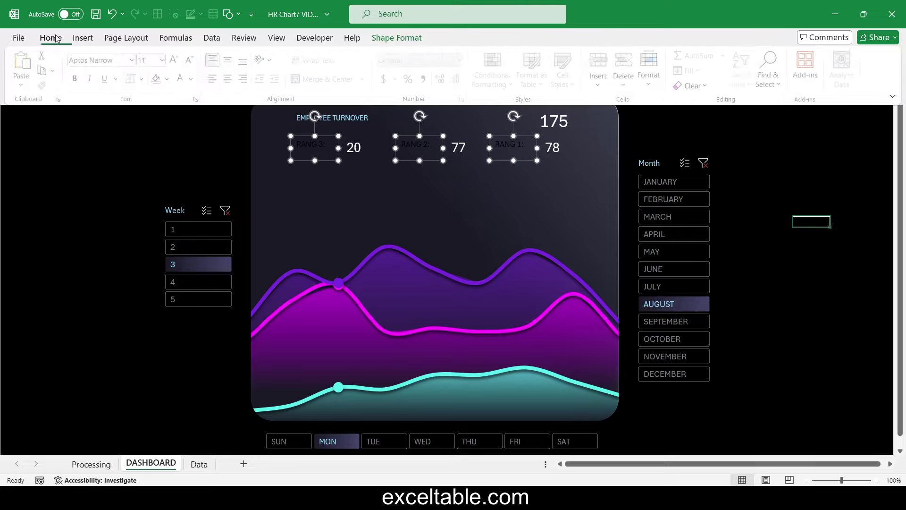
click(194, 79)
click(183, 176)
key(Escape)
key(Down)
key(Down)
key(Down)
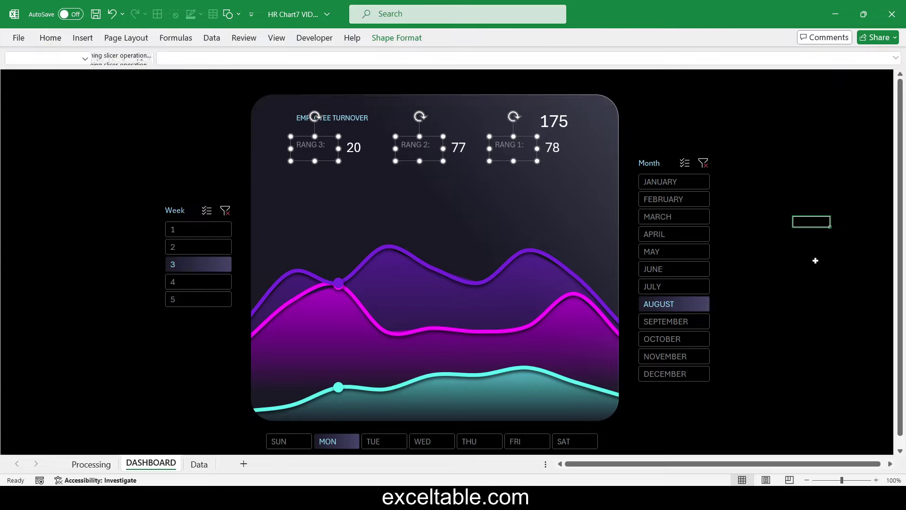
key(Right)
key(Right)
key(Right)
key(Right)
key(Right)
key(Right)
key(Right)
key(Right)
key(Right)
key(Right)
key(Right)
key(Right)
key(Right)
key(Right)
key(Right)
key(Right)
key(Right)
key(Right)
key(Right)
key(Right)
key(Right)
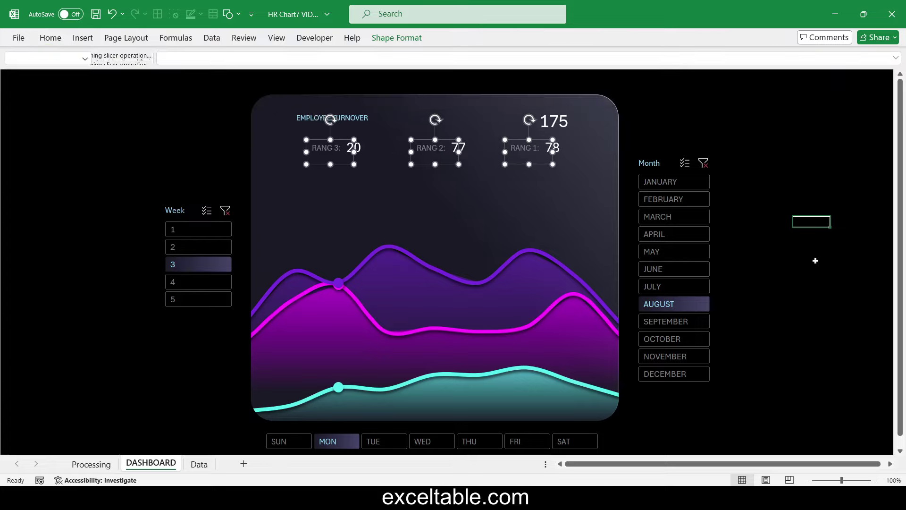
click(815, 261)
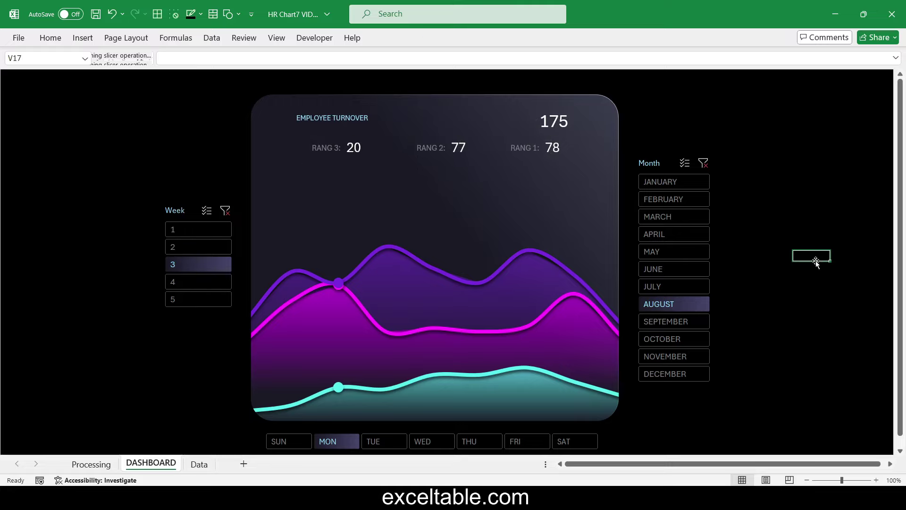
click(332, 118)
click(51, 38)
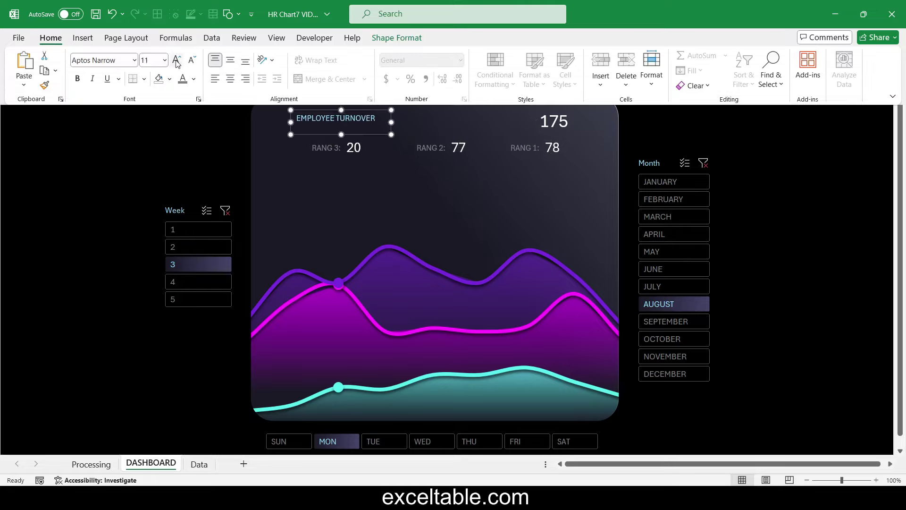
Step: Widen the title box to one line and draw a 0.15 × 0.15 circle at the card's top left
drag(391, 122, 422, 122)
click(823, 255)
click(82, 38)
click(157, 70)
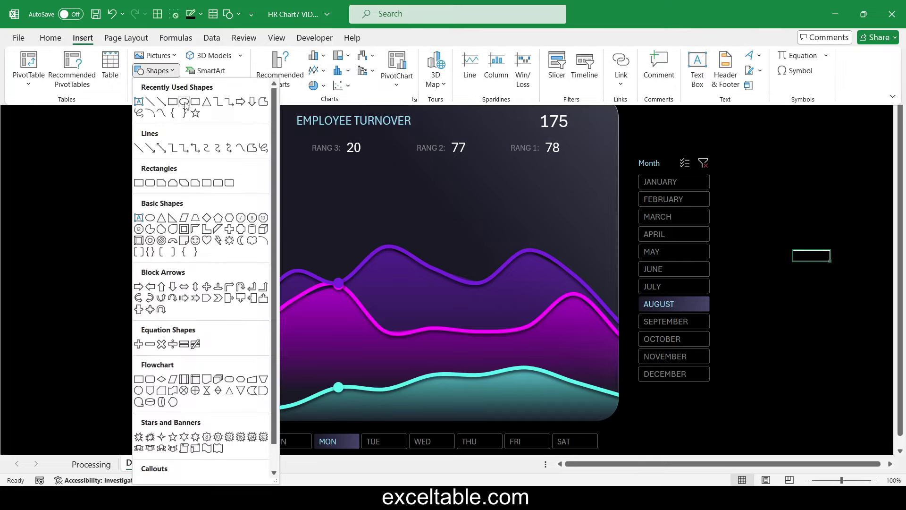
click(166, 244)
drag(261, 140, 277, 156)
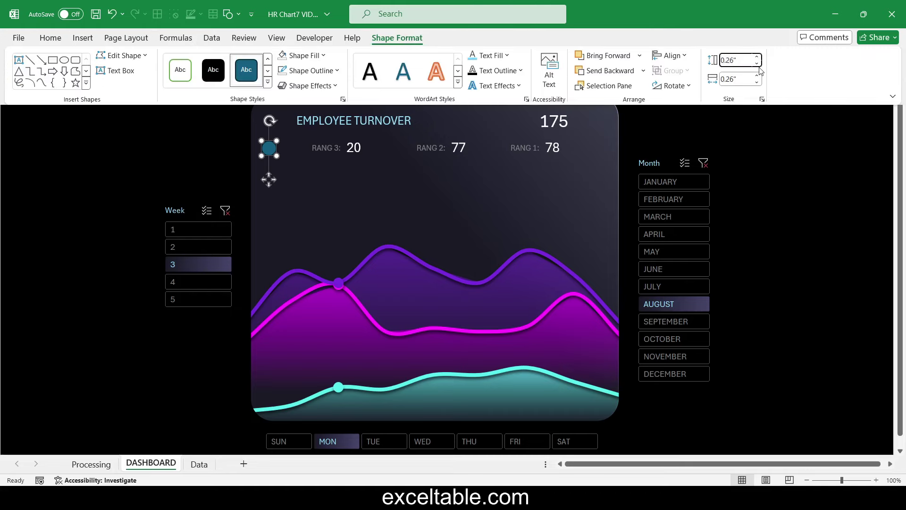
text(0.15)
key(Tab)
text(0.15)
key(Return)
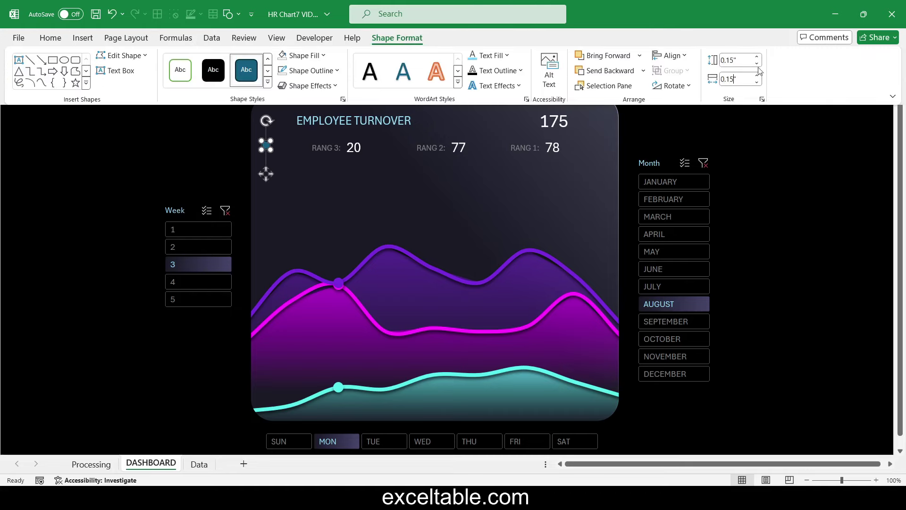
Step: Remove the circle's outline and fill it teal as a legend dot
right_click(265, 145)
click(330, 477)
click(757, 308)
click(857, 251)
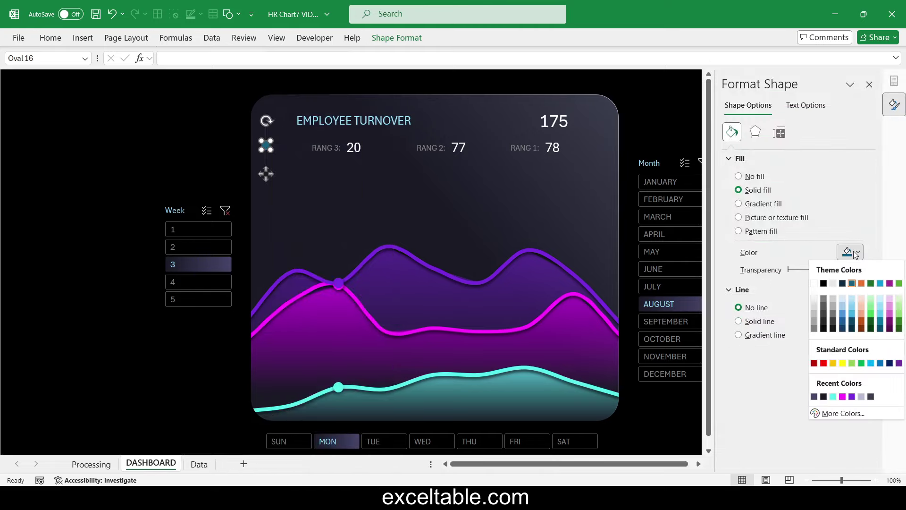
click(836, 400)
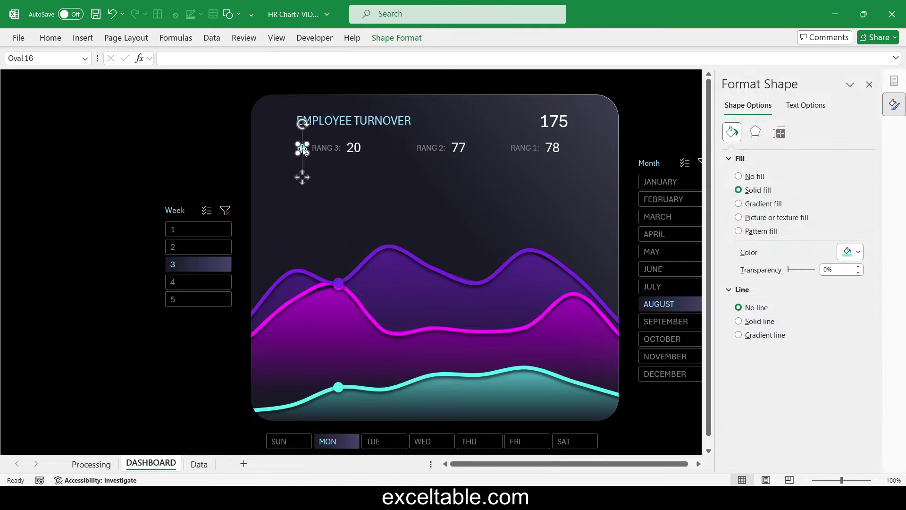
Step: Copy the teal dot beside RANG 1, making the RANG 1 dot purple and the RANG 2 dot magenta
drag(409, 158, 501, 162)
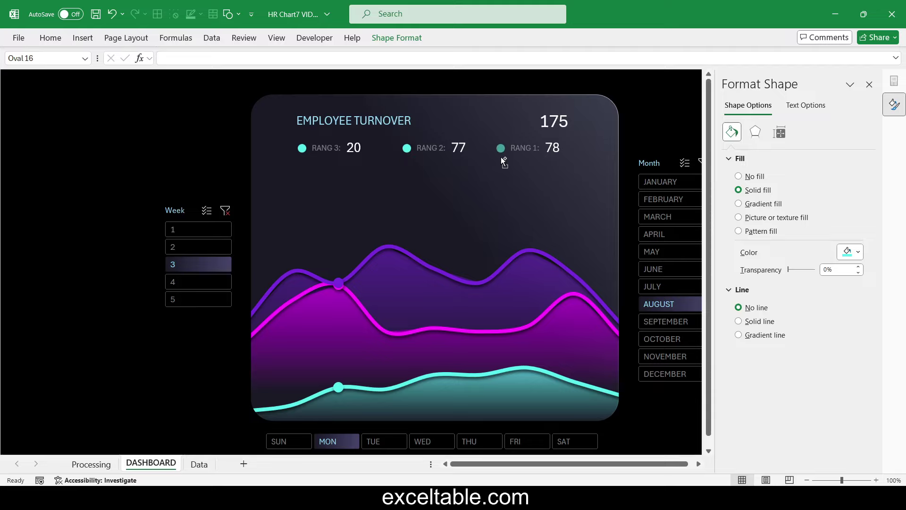
click(857, 252)
click(826, 396)
click(407, 148)
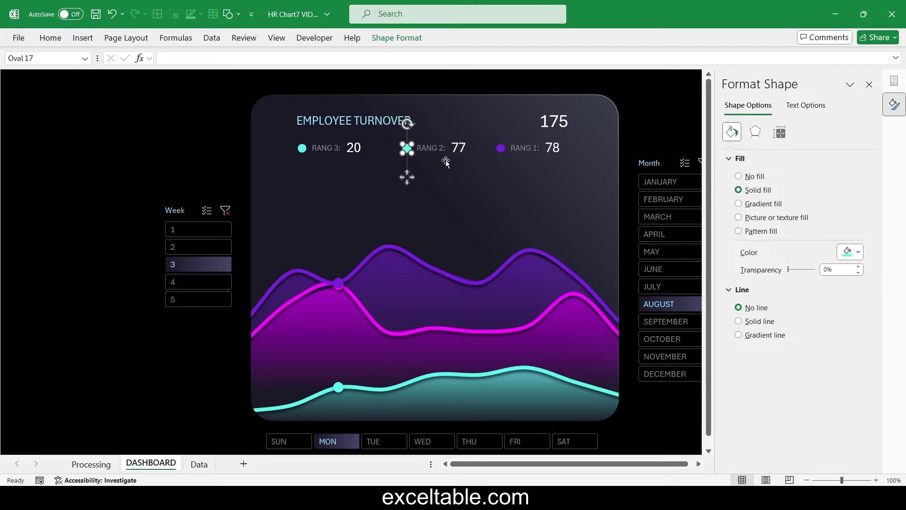
click(857, 252)
click(848, 395)
Step: Enlarge the font of the three RANG labels by two steps
click(523, 149)
ctrl+click(420, 149)
ctrl+click(325, 149)
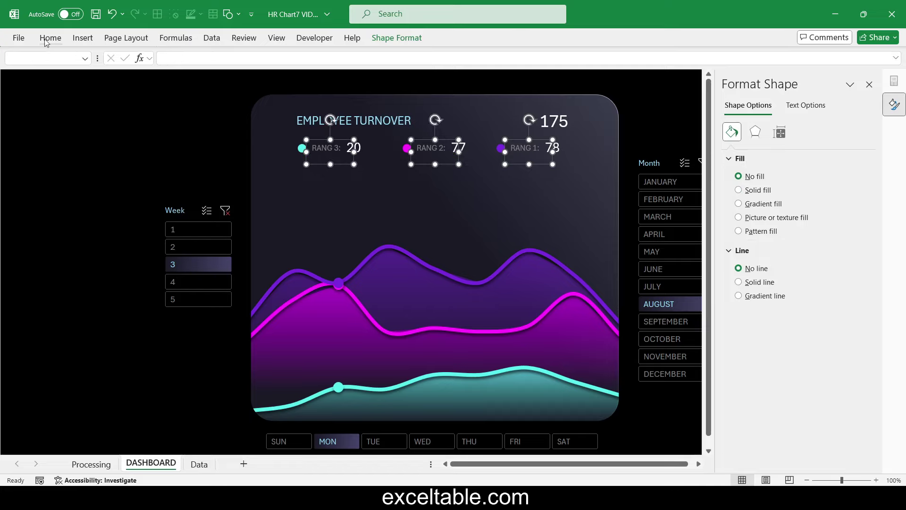
click(50, 38)
click(175, 60)
click(174, 60)
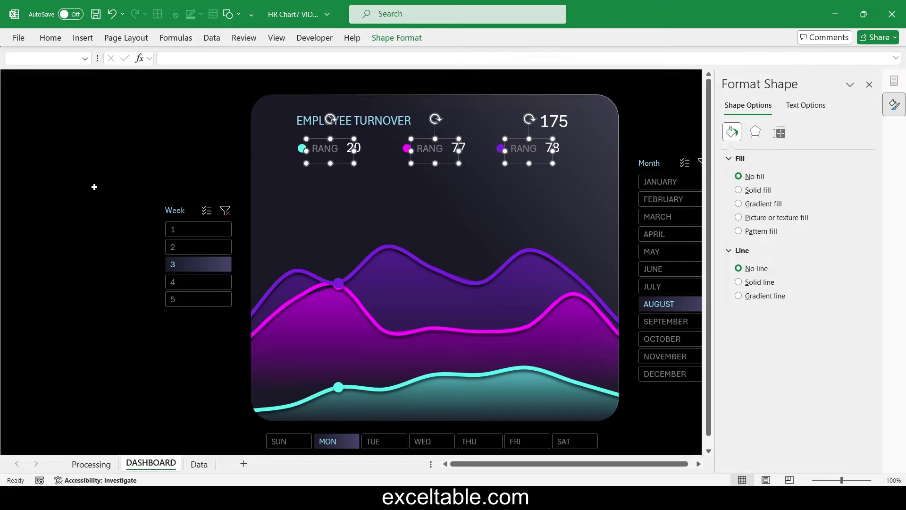
click(95, 187)
Step: Close the shape formatting panel and filter the dashboard to Wednesday, Friday and week 4
click(894, 107)
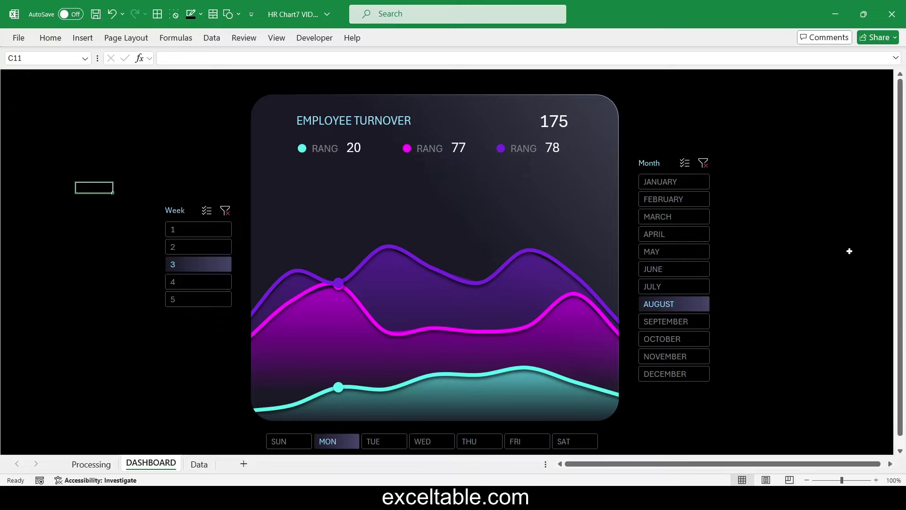
click(430, 441)
click(526, 441)
click(198, 282)
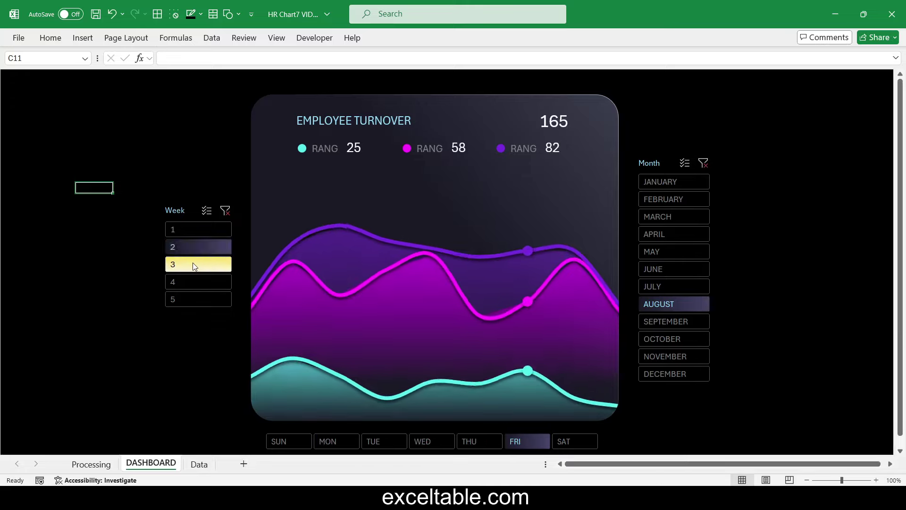
Step: On Processing, wrap the F12 total as =TEXT(SUM(IFERROR(F3:H9,0)),"# ###") for a thousands separator
click(104, 463)
key(ctrl+z)
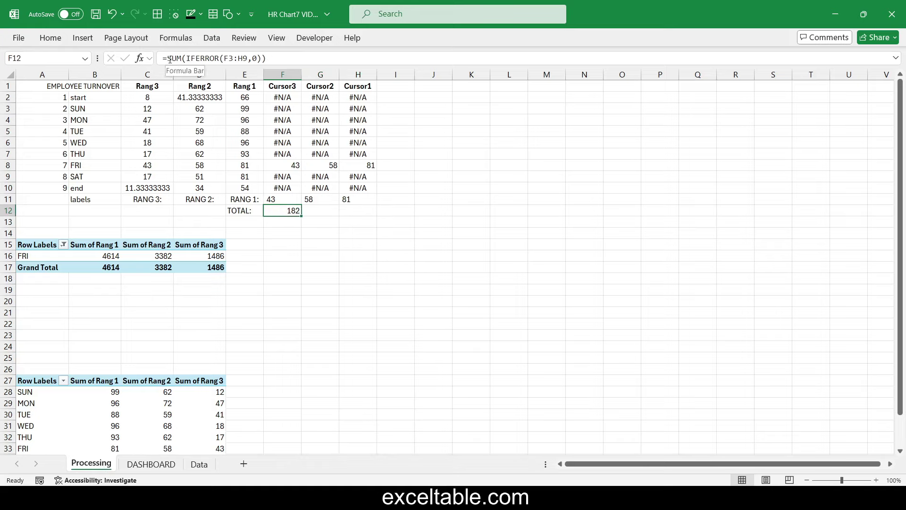
click(168, 58)
text(te)
key(Tab)
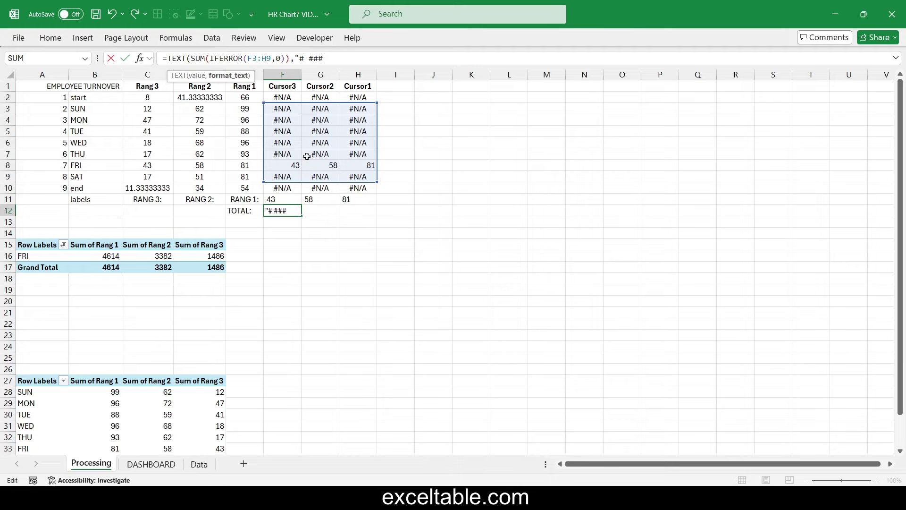
text(")
key(Return)
key(Up)
Step: On DASHBOARD, clear the week filter and test the weekday slicer: all days, Tuesday, all days
click(151, 464)
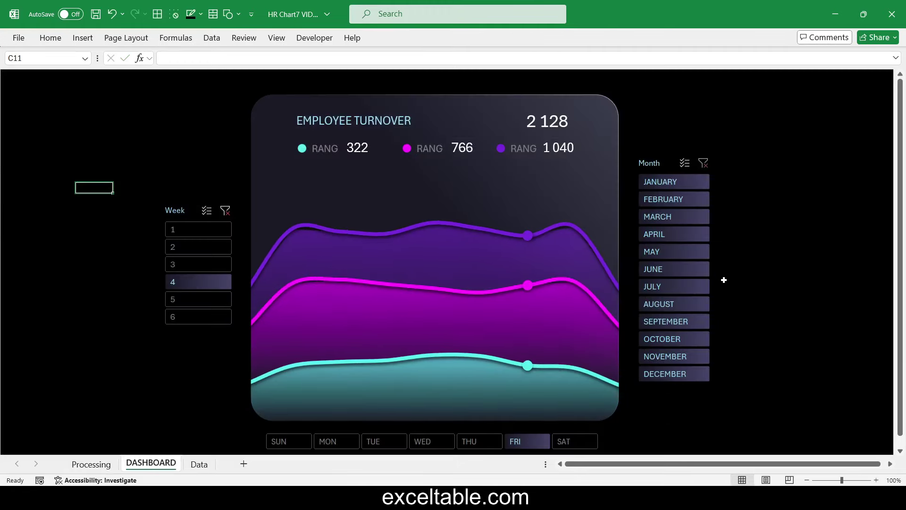
click(226, 211)
drag(279, 441, 574, 439)
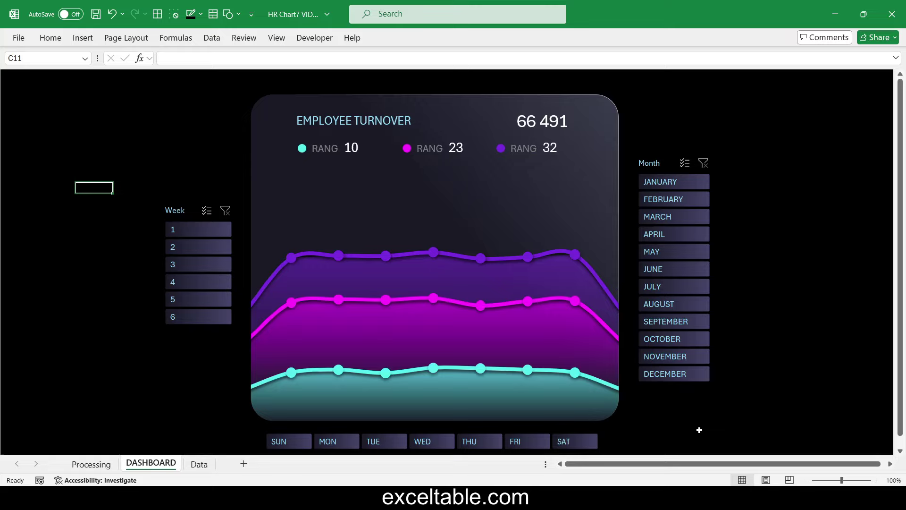
click(373, 440)
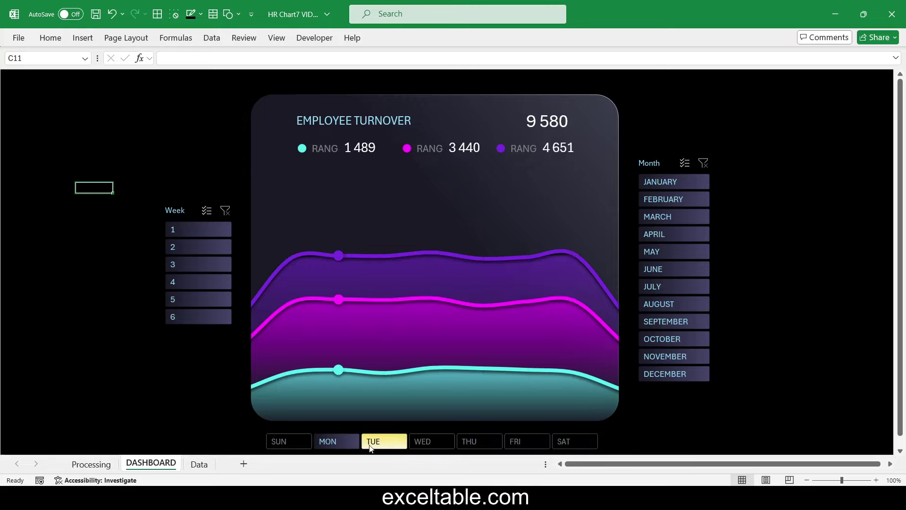
drag(283, 440, 582, 444)
Step: Check the TOTAL in F12 and RANG 1 in F11, then inspect the three dashboard KPI boxes
click(91, 464)
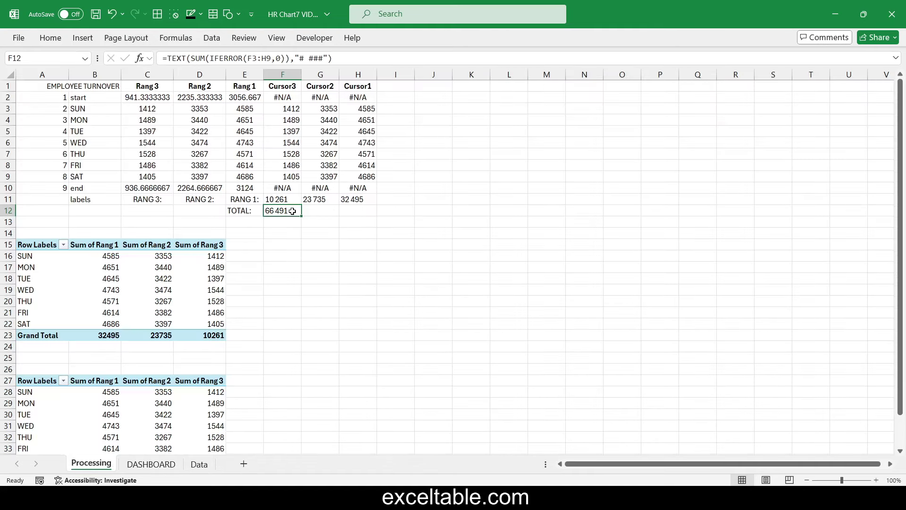
click(287, 186)
click(283, 199)
click(151, 464)
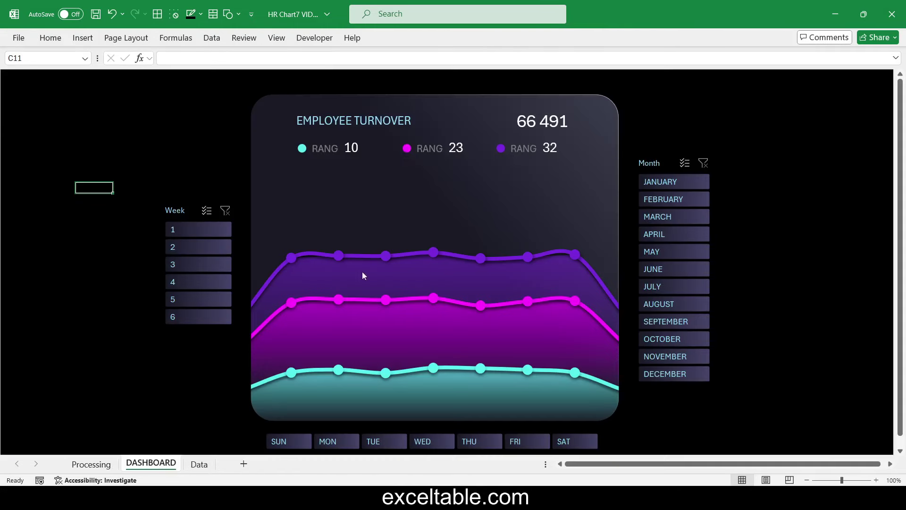
click(364, 148)
click(447, 149)
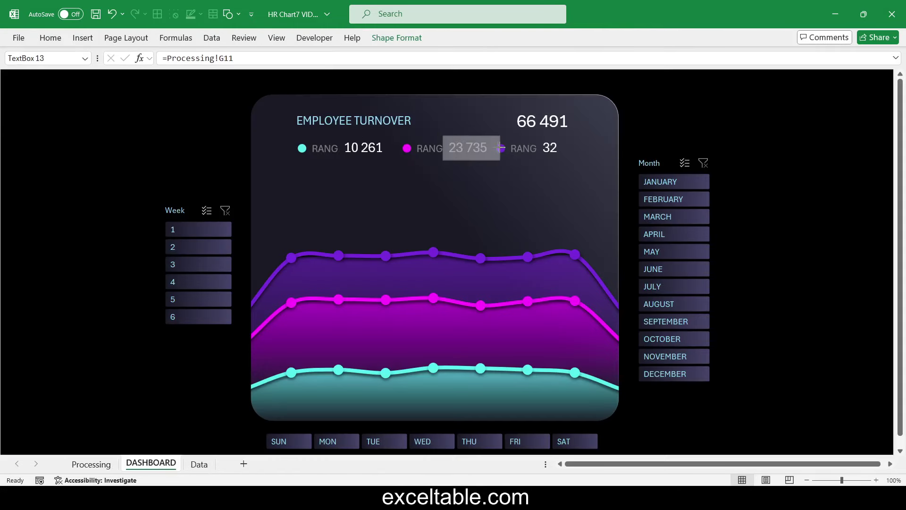
click(543, 150)
click(773, 299)
Step: Test the filters: Tuesday, Thursday, all weekdays, then March, May, week 4, Tuesday and Thursday
click(383, 441)
click(478, 441)
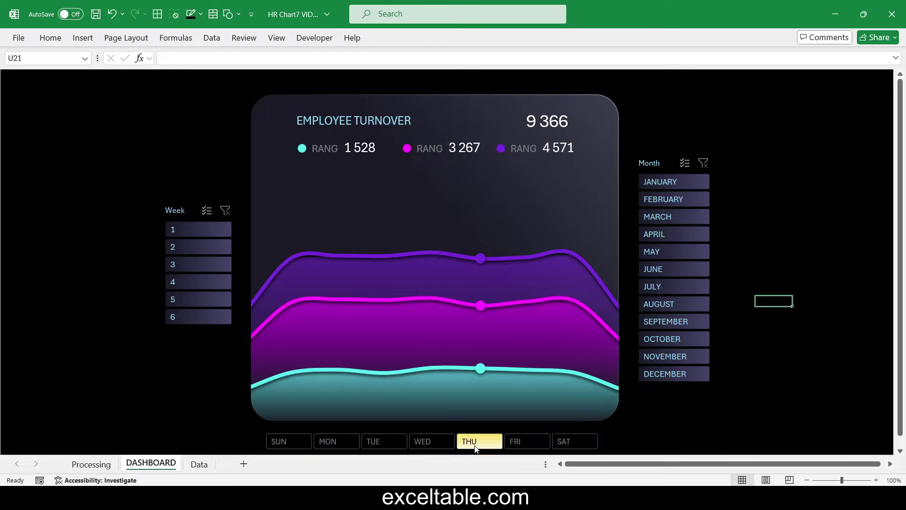
drag(279, 441, 568, 440)
click(671, 218)
click(674, 251)
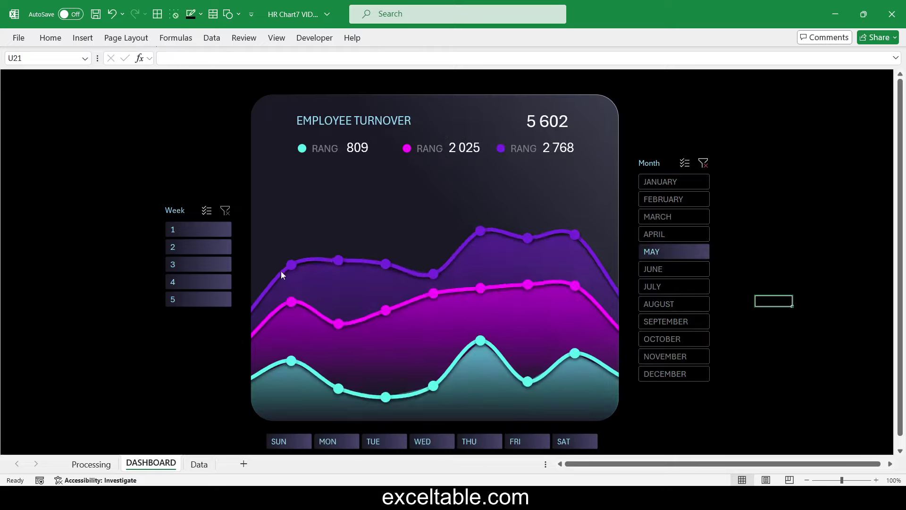
click(198, 282)
click(383, 441)
click(477, 441)
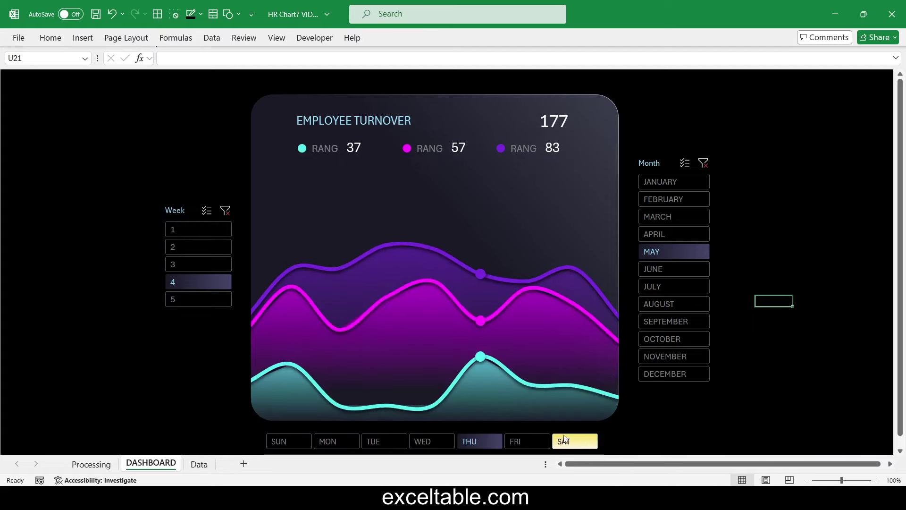
Step: Filter the weekday slicer to Monday–Thursday, then Friday, Wednesday, Sunday, and finally every weekday
click(515, 430)
click(381, 37)
drag(336, 441, 477, 441)
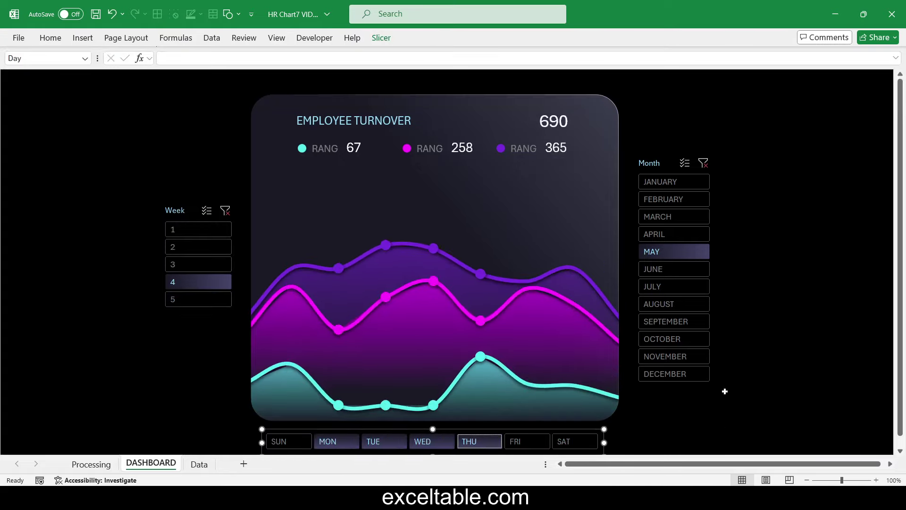
click(723, 390)
click(526, 441)
click(431, 441)
click(289, 441)
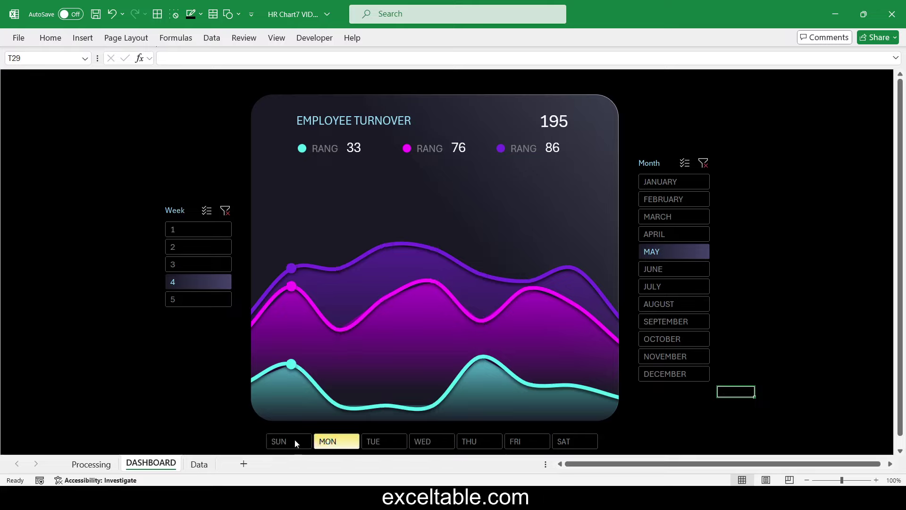
drag(299, 441, 744, 415)
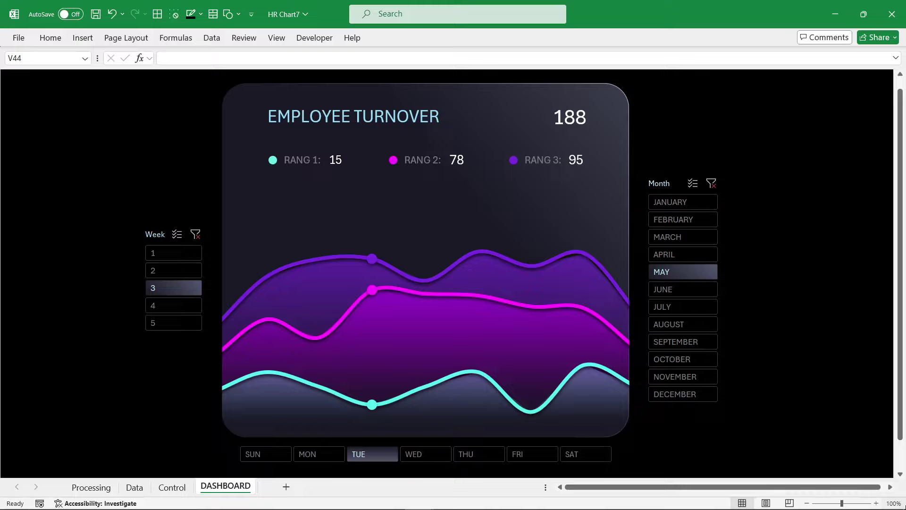
Step: Filter to week 4 and cycle the Month slicer from January through December, ending on May
click(189, 306)
click(699, 202)
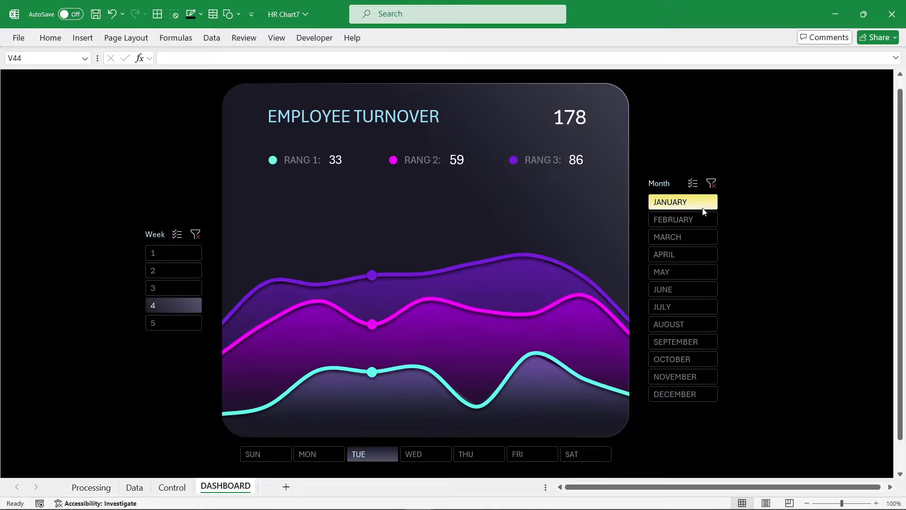
click(697, 219)
click(698, 236)
click(697, 254)
click(698, 271)
click(698, 289)
click(698, 307)
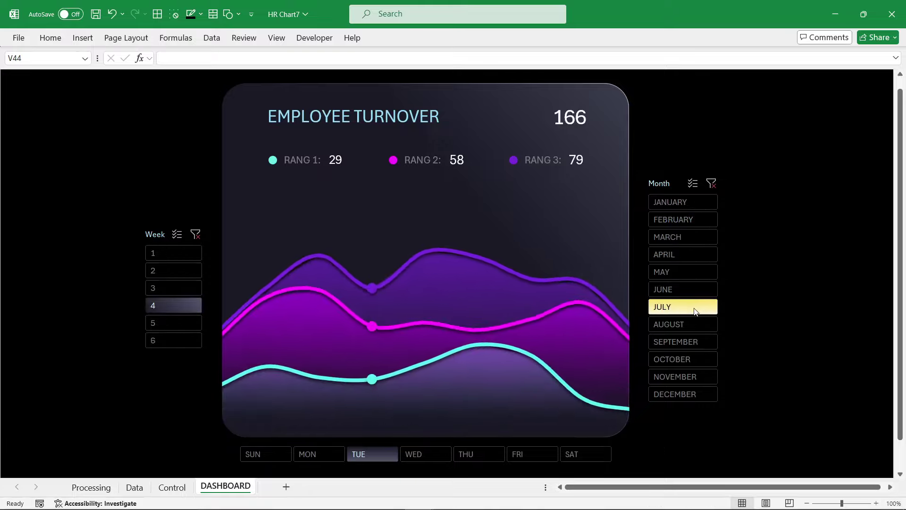
click(697, 324)
click(697, 342)
click(694, 359)
click(692, 377)
click(692, 394)
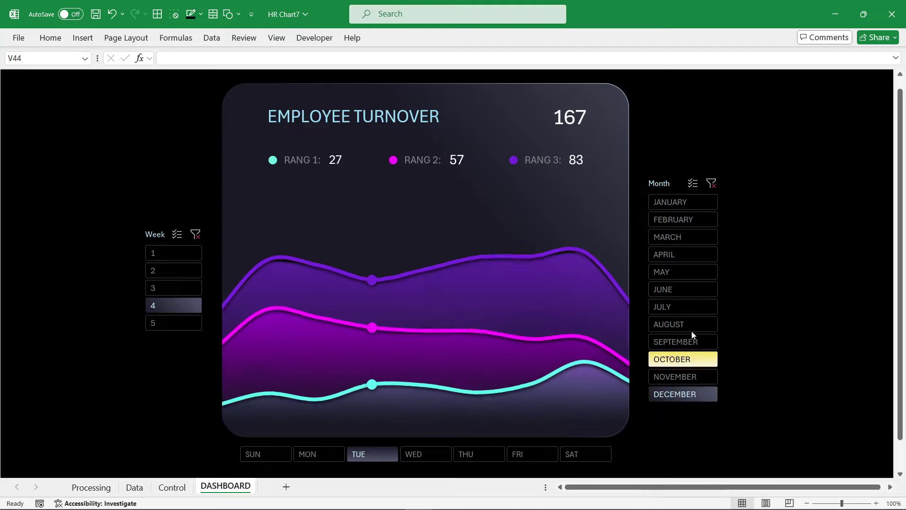
click(693, 271)
Step: Test the day slicer with Wednesday, Thursday, Friday, Monday–Wednesday, then Friday only
click(425, 454)
click(471, 455)
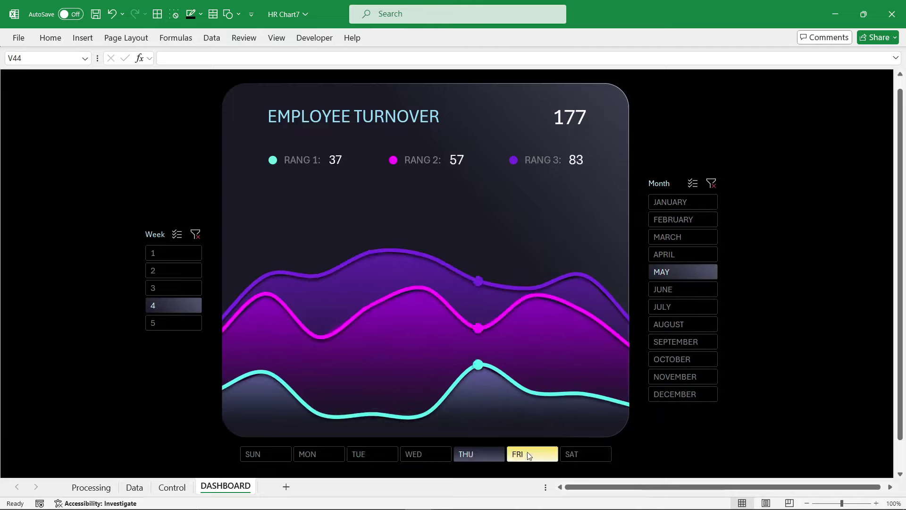
click(522, 455)
drag(314, 454, 435, 460)
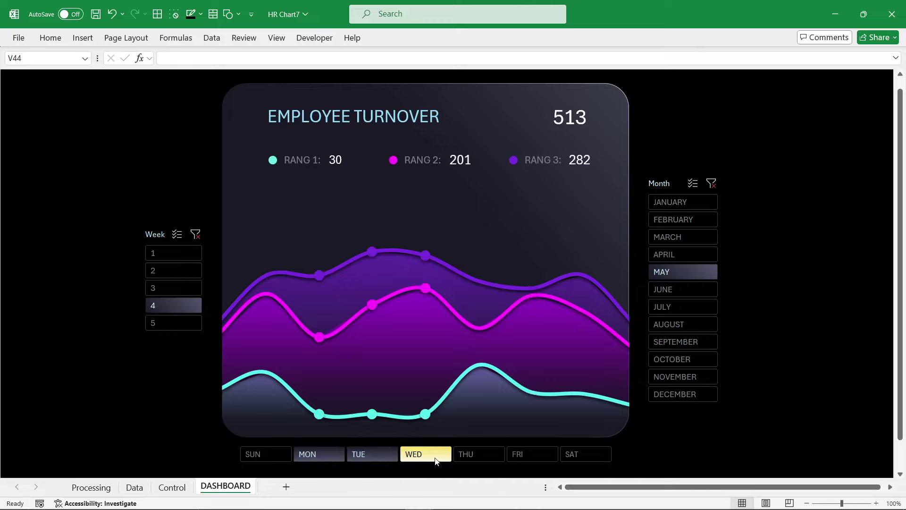
click(519, 457)
Step: Clear the week and month filters, include every weekday, then narrow to Tuesday only
click(195, 234)
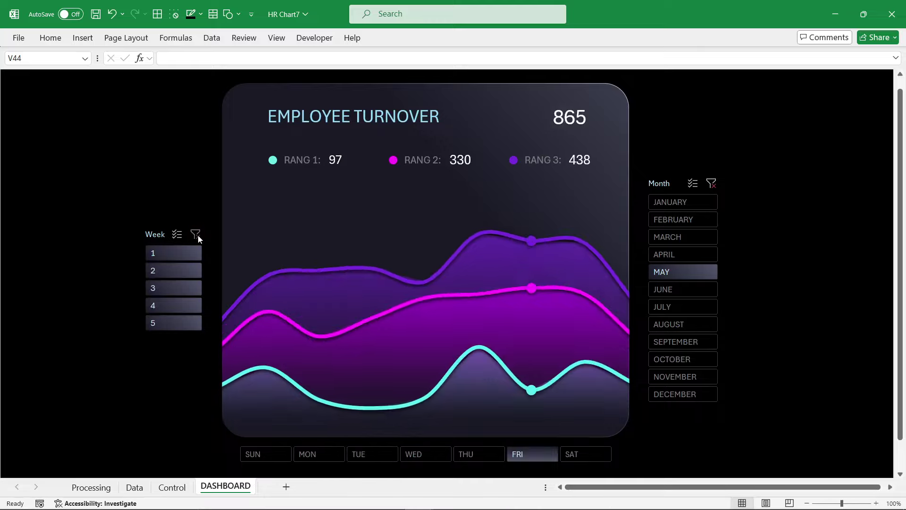
click(711, 183)
drag(252, 454, 585, 454)
click(372, 454)
Step: Filter to March–July, weeks 2–4, Wednesday–Thursday, then August
drag(668, 236, 670, 307)
drag(187, 279, 188, 306)
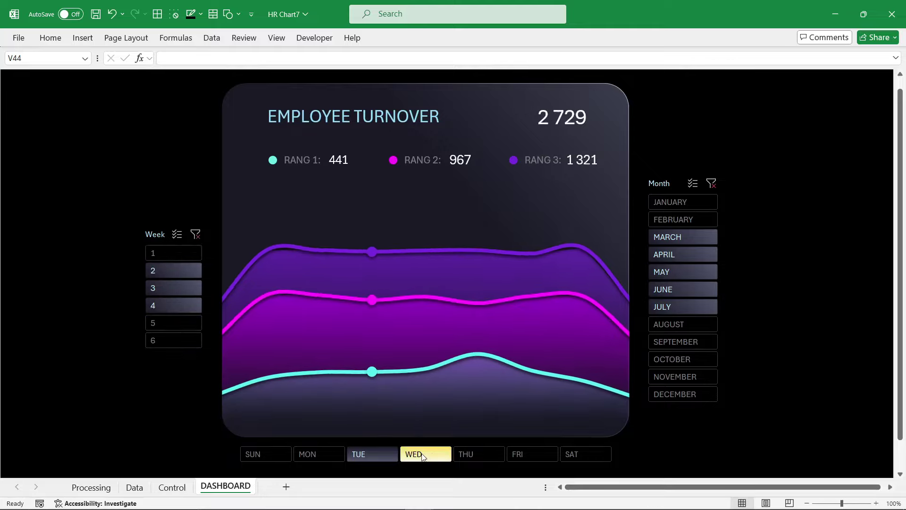
drag(425, 454, 472, 454)
drag(670, 324, 684, 342)
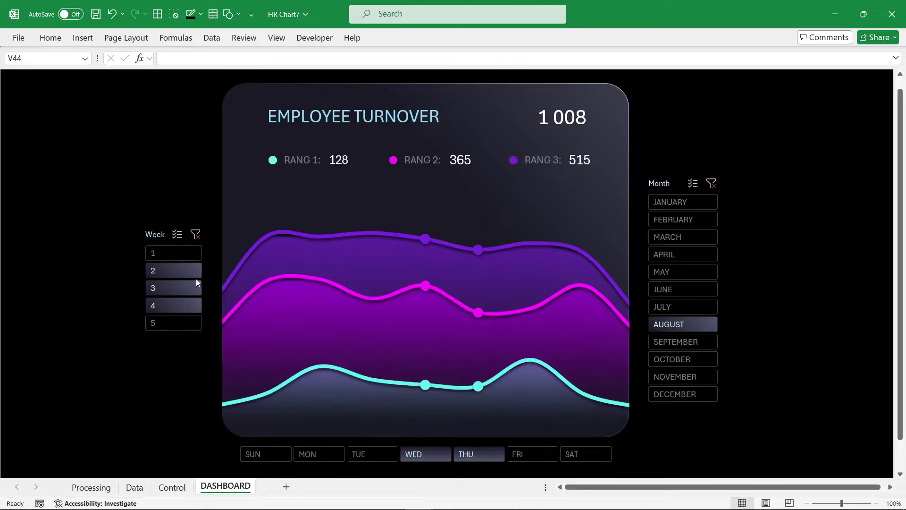
Step: Step through weeks 2, 3, 4, 5 and 2, then clear the Week and Month filters
click(185, 268)
click(182, 287)
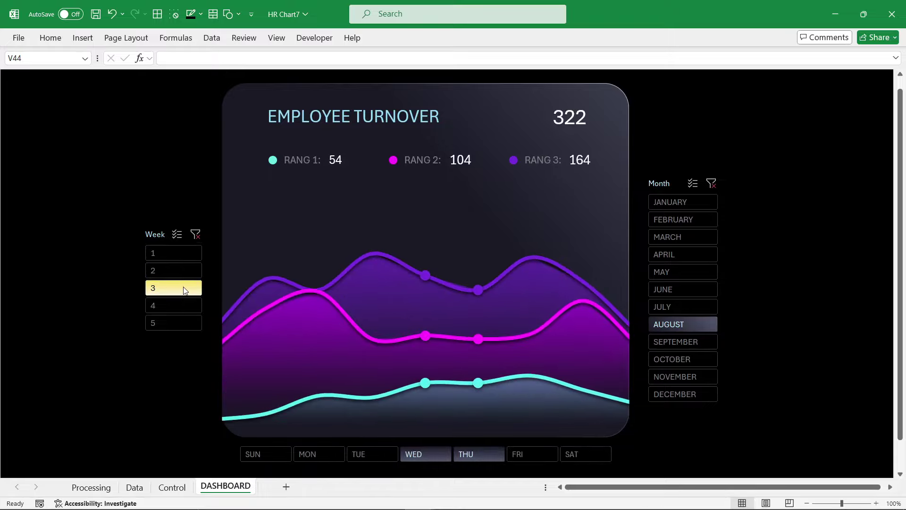
click(181, 304)
click(179, 320)
click(181, 271)
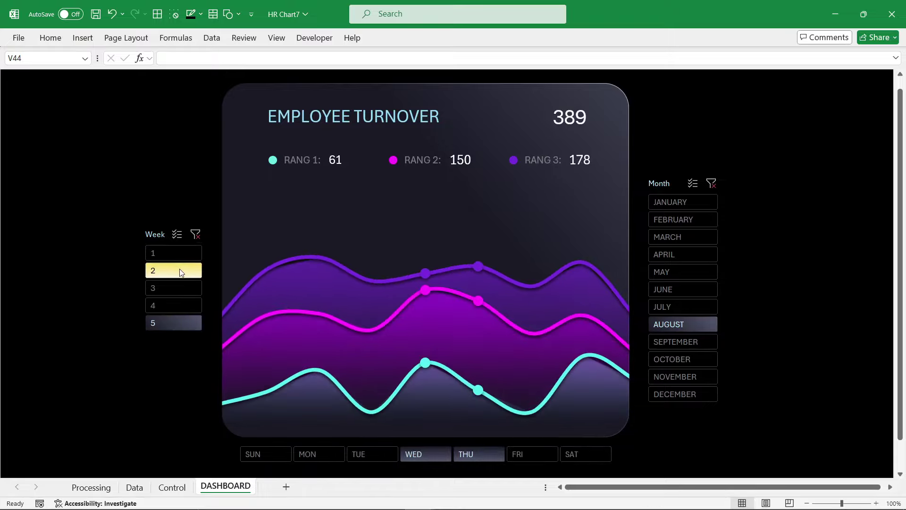
click(195, 234)
click(711, 183)
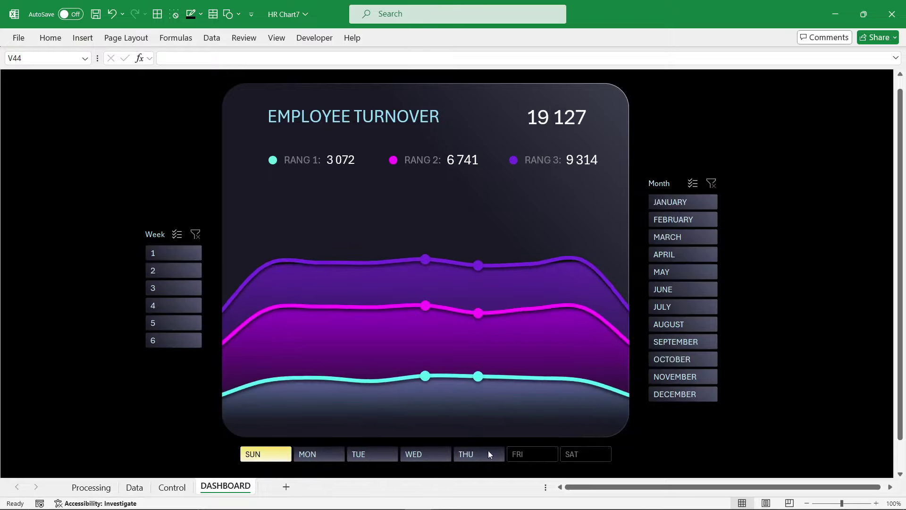